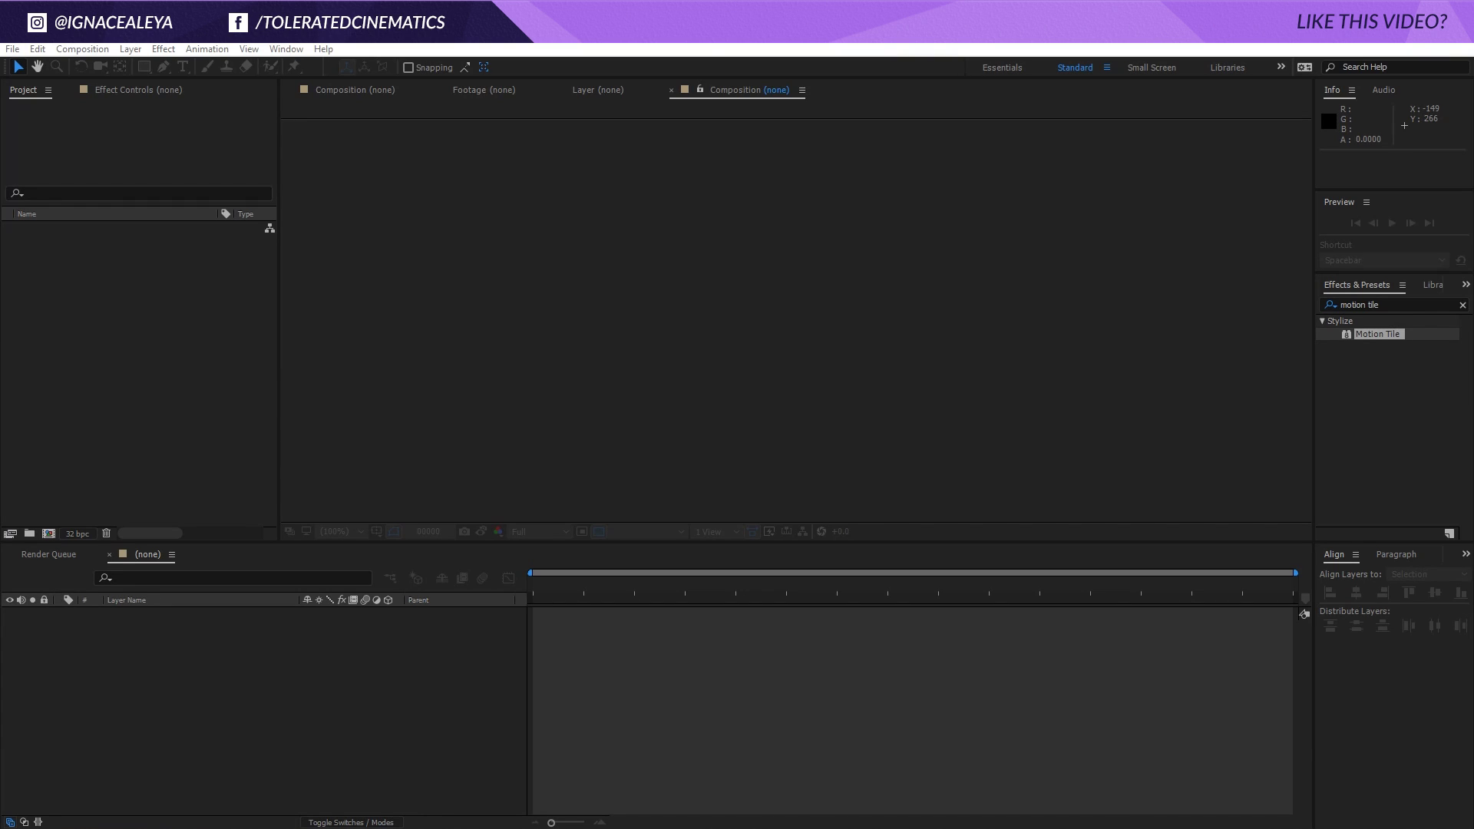
# Create a 1920 x 1080 composition named Main Comp at 30 frames per second, lasting 300 frames
pyautogui.click(90, 49)
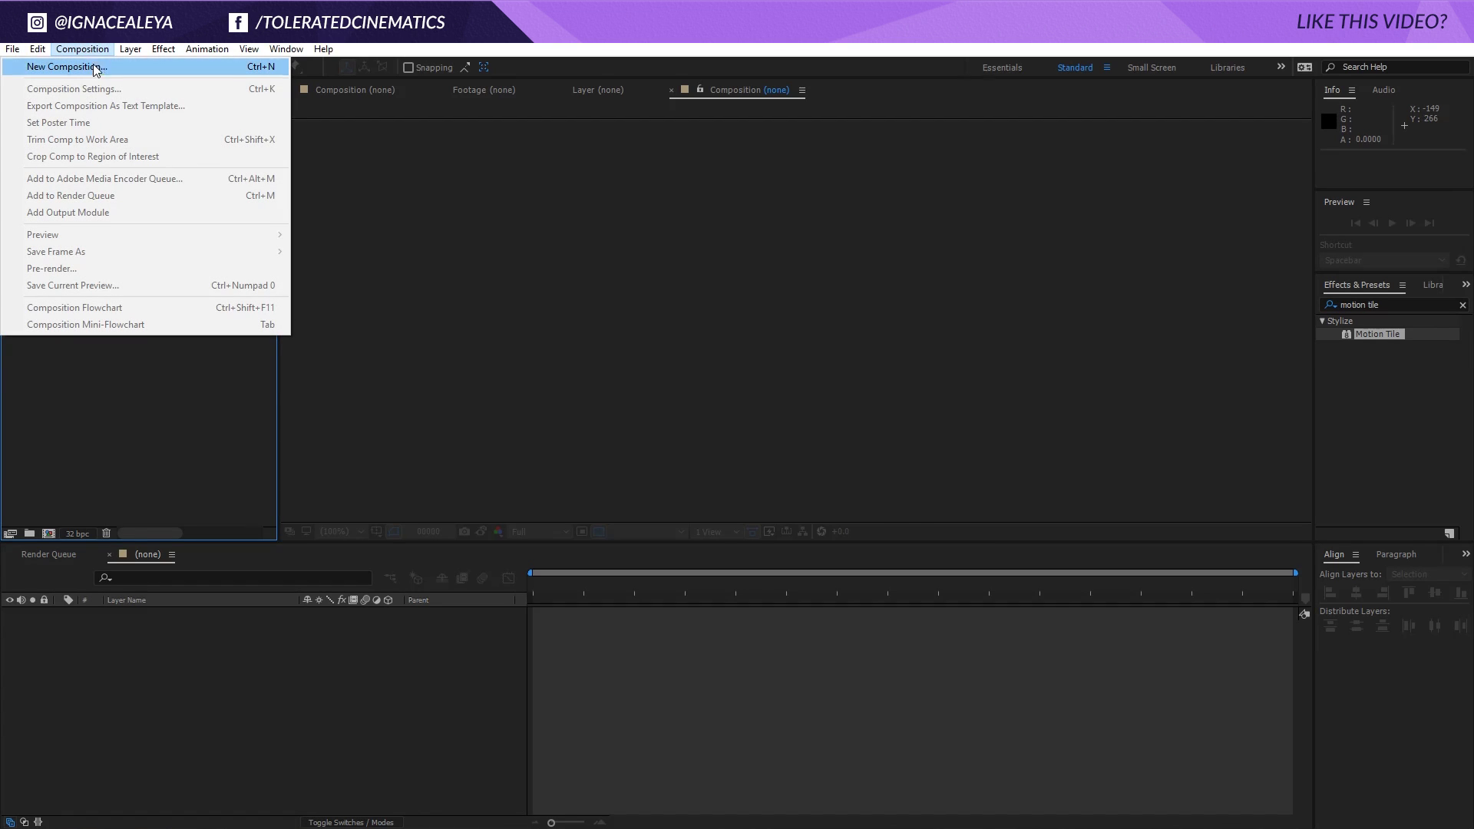
pyautogui.click(94, 66)
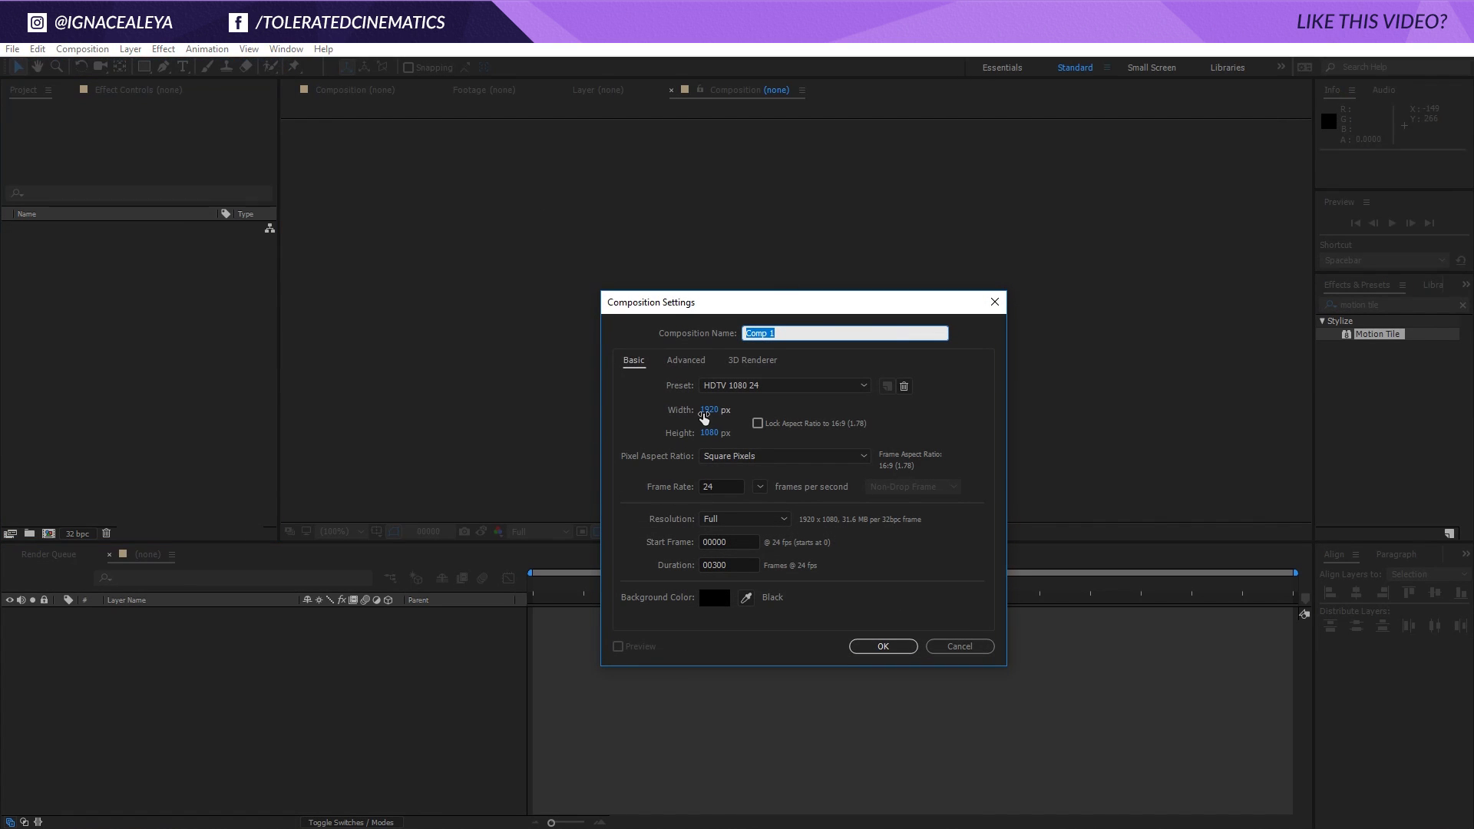
pyautogui.write('Main')
pyautogui.click(734, 564)
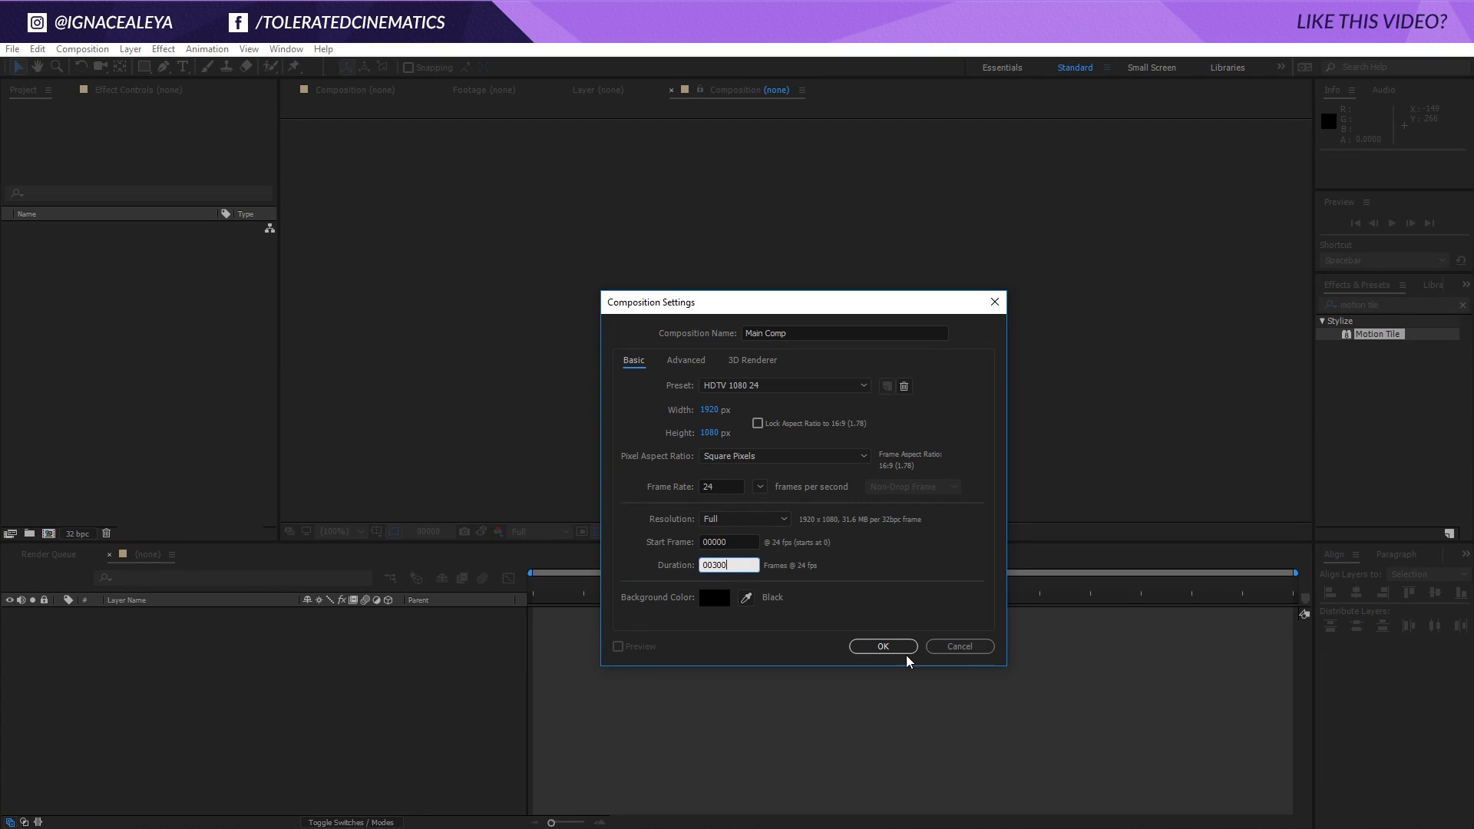
pyautogui.click(717, 487)
pyautogui.press('BackSpace')
pyautogui.press('BackSpace')
pyautogui.write('3')
pyautogui.click(738, 565)
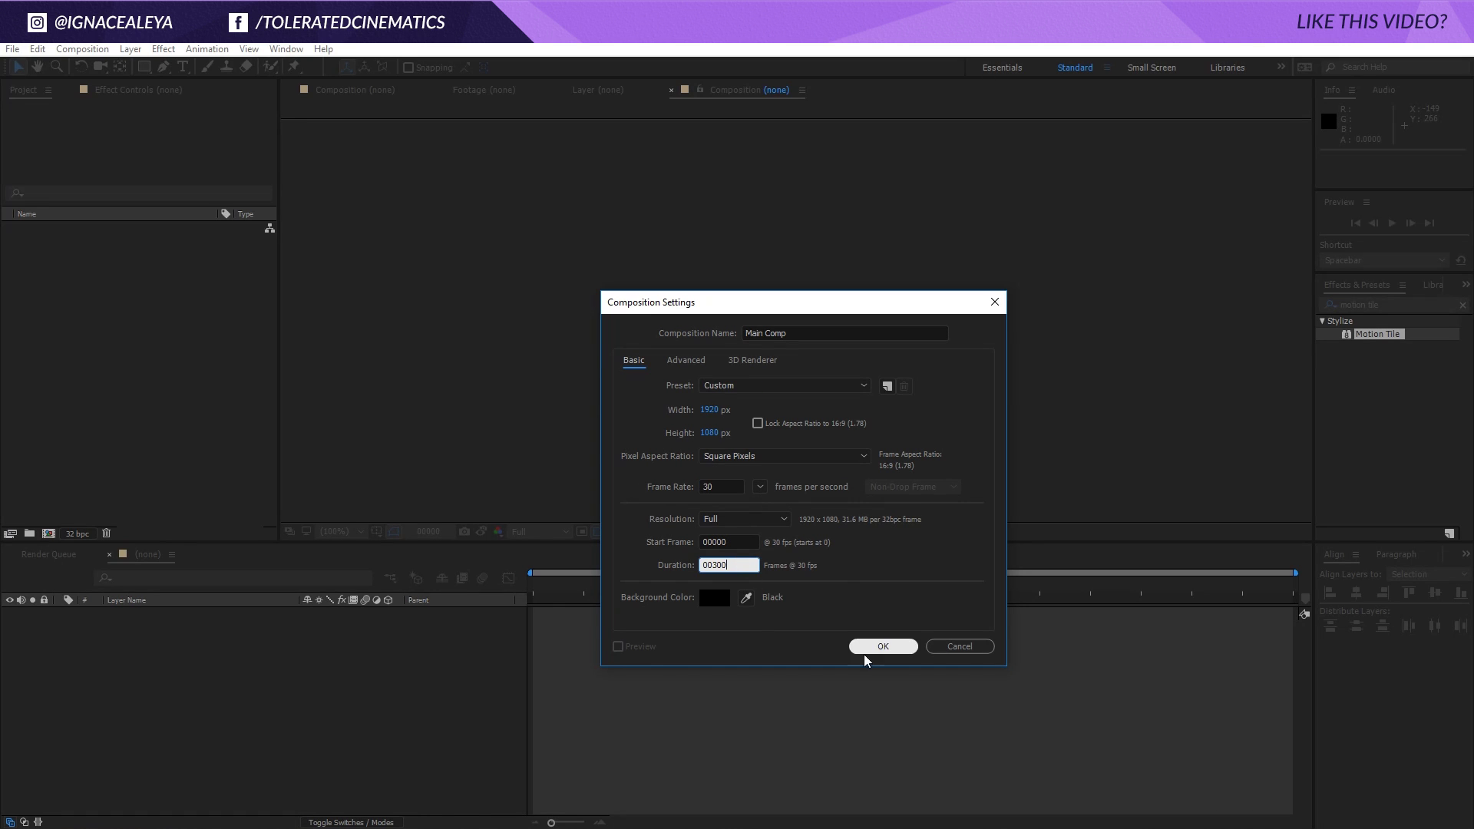
pyautogui.click(883, 646)
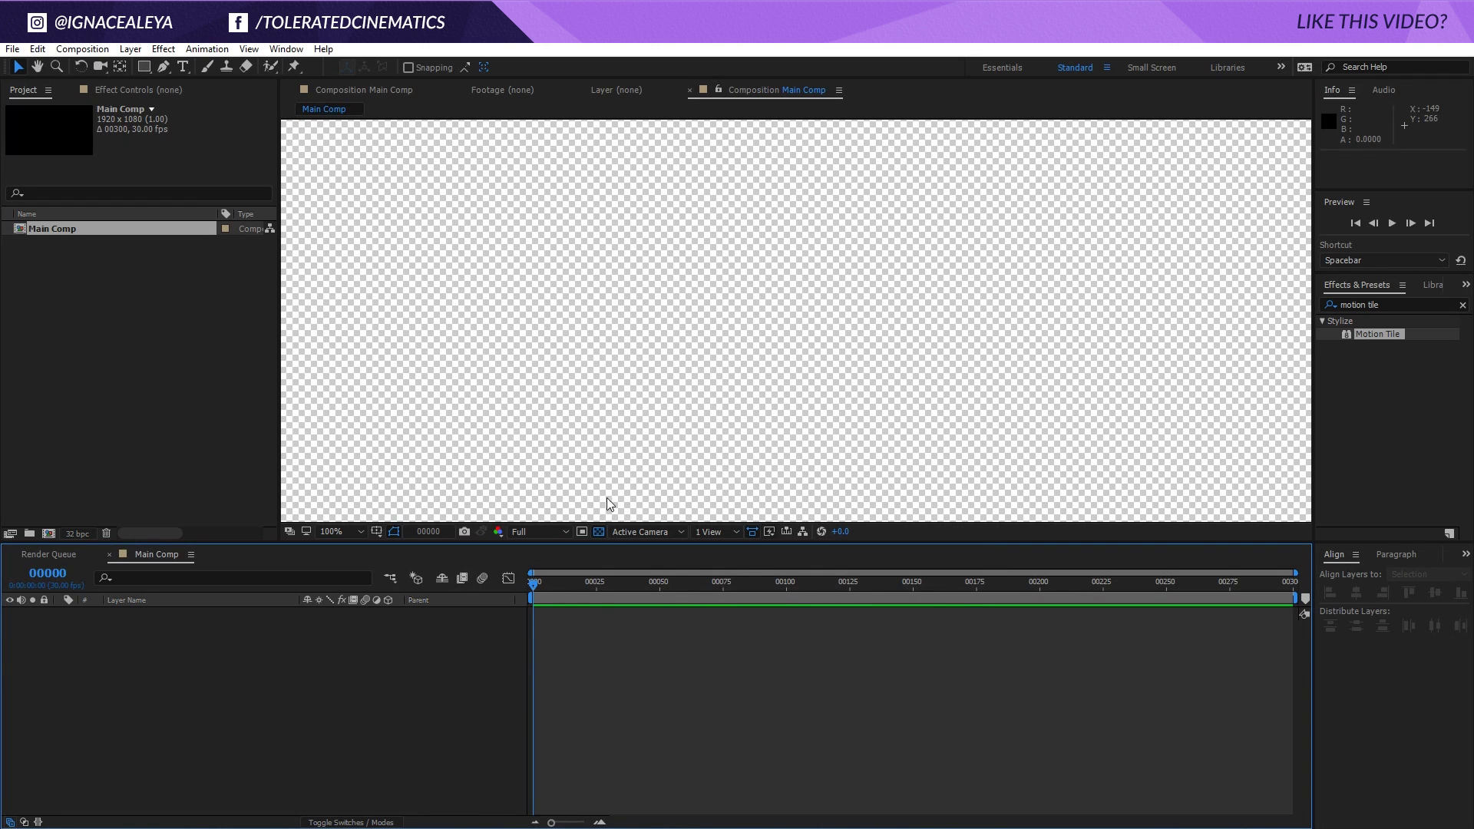
# Import Brick wall.jpg into the project and add it as a layer in Main Comp
pyautogui.scroll(-4, 585, 359)
pyautogui.scroll(2, 594, 376)
pyautogui.rightClick(132, 319)
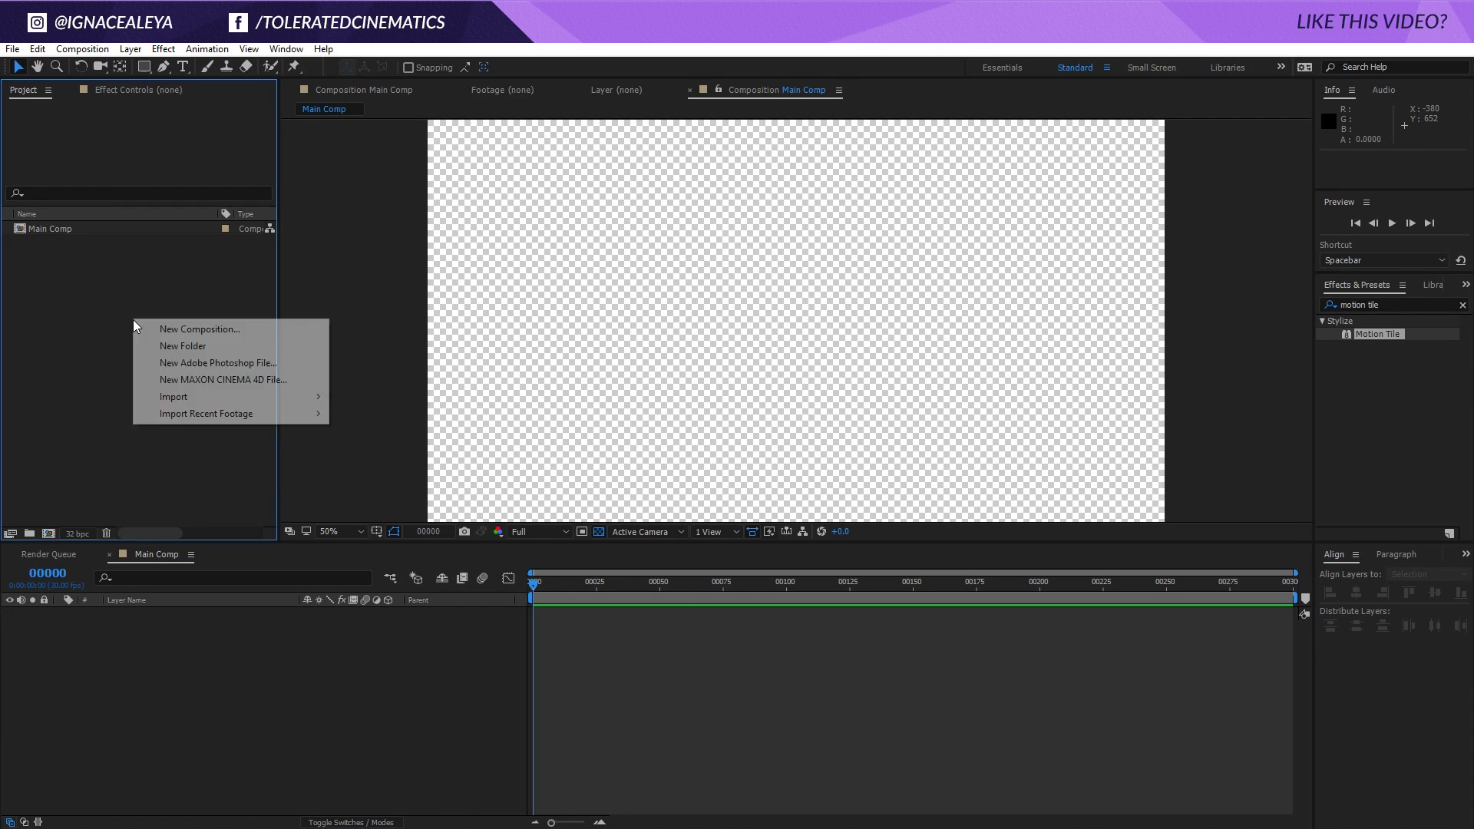
pyautogui.moveTo(200, 395)
pyautogui.click(366, 398)
pyautogui.doubleClick(241, 173)
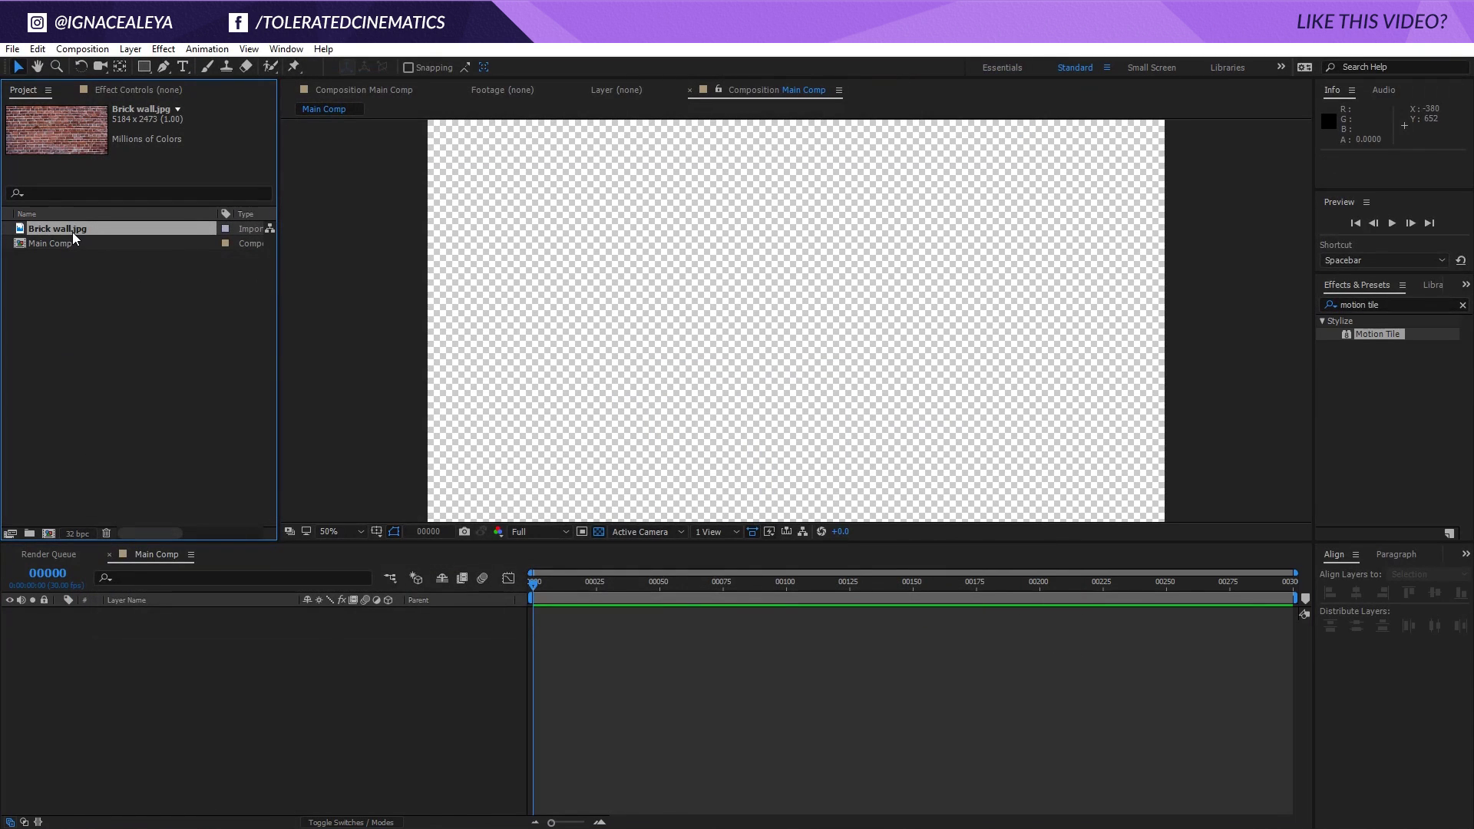
pyautogui.moveTo(72, 232); pyautogui.dragTo(226, 641)
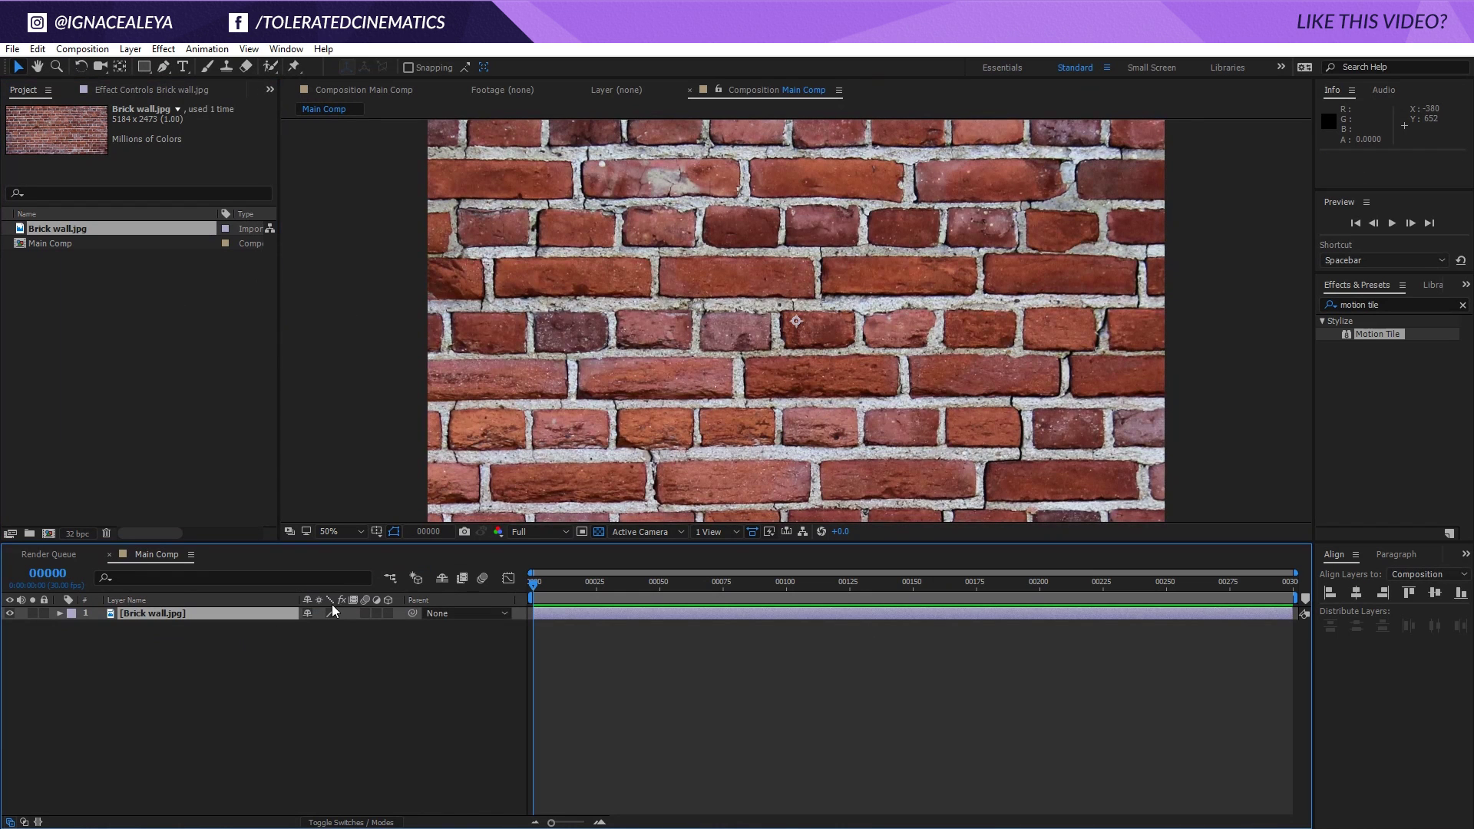
# Make the brick wall a 3D layer and scale it to 37% so it spans the frame's width
pyautogui.click(388, 613)
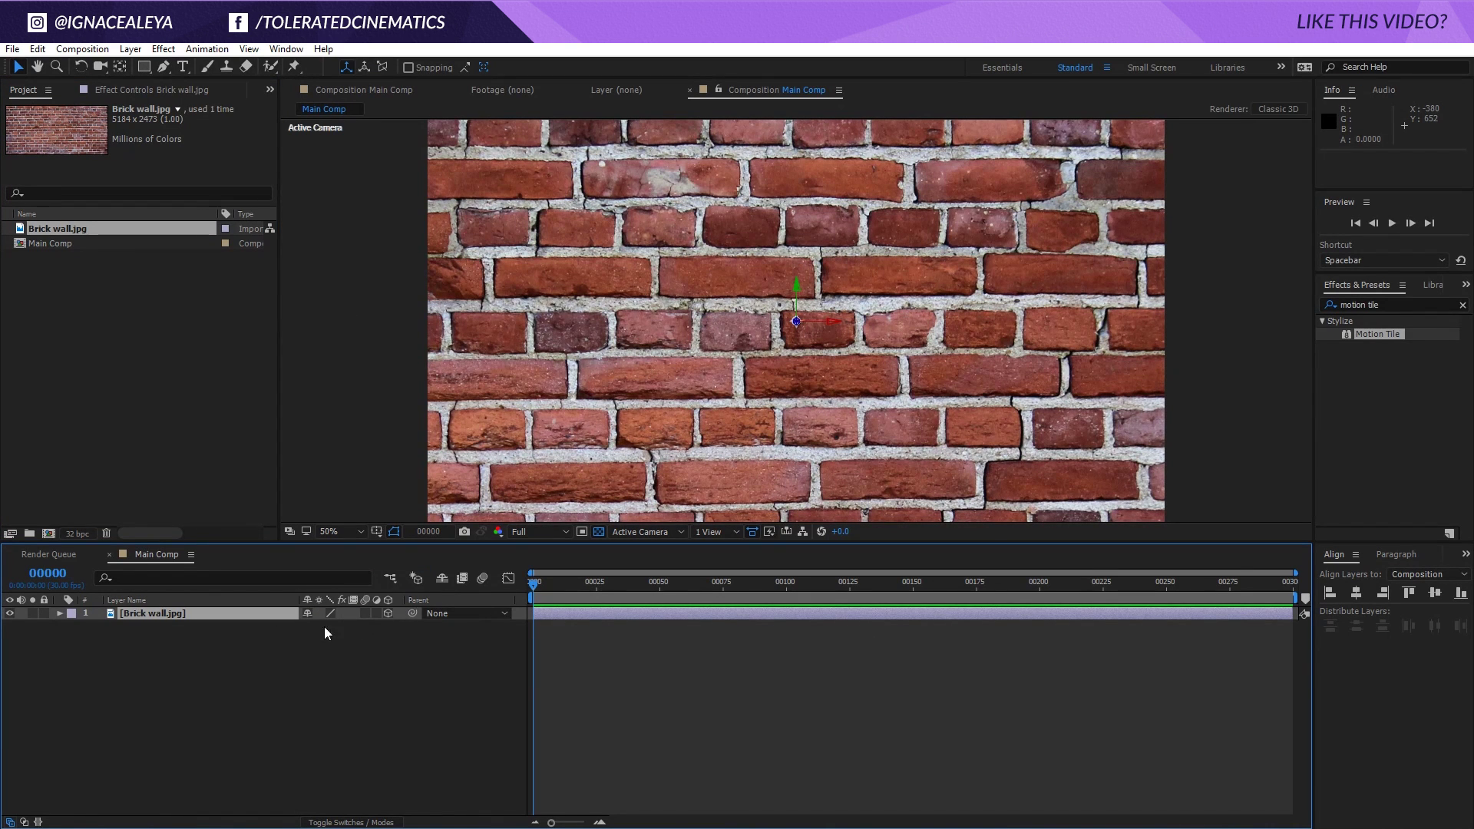
pyautogui.press('s')
pyautogui.moveTo(341, 627); pyautogui.dragTo(329, 648)
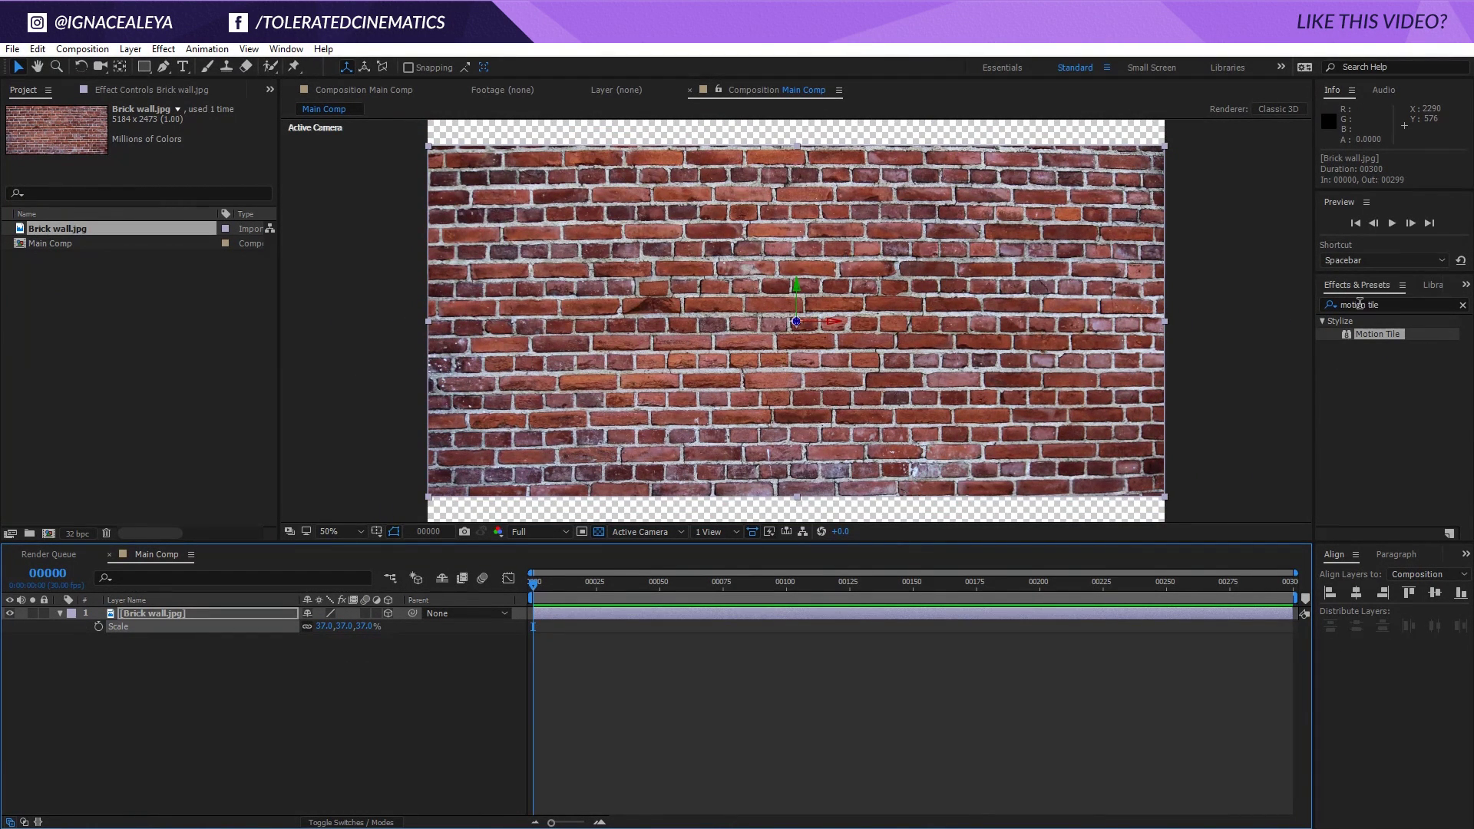
# Apply Motion Tile to the brick wall layer with output width and output height set to 120
pyautogui.moveTo(1375, 337); pyautogui.dragTo(898, 329)
pyautogui.click(162, 187)
pyautogui.write('120')
pyautogui.click(165, 174)
pyautogui.write('120')
pyautogui.press('Return')
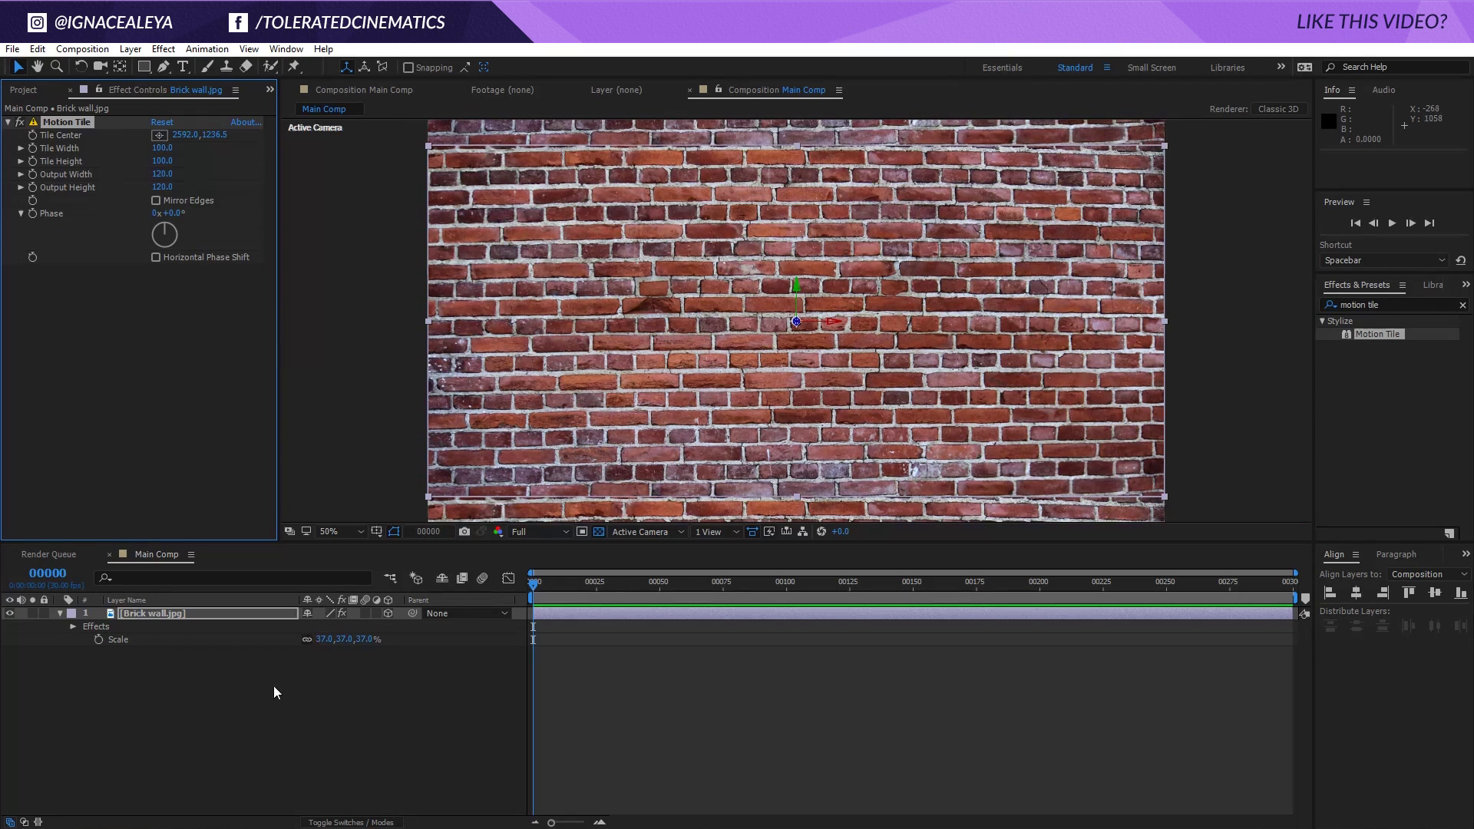
pyautogui.click(277, 683)
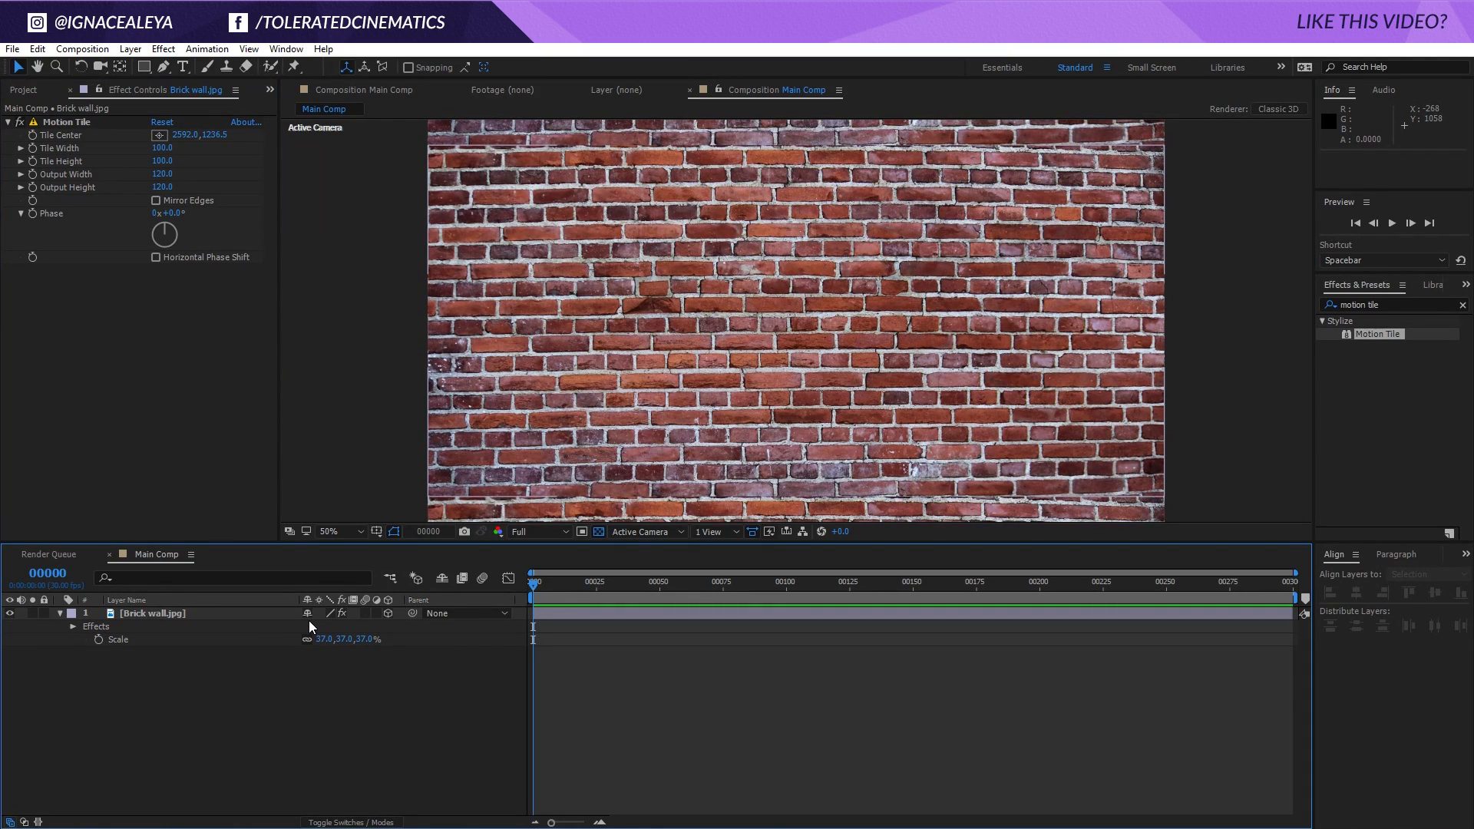
# Add a spot light in a warm beige colour with 100% intensity and a 90° cone angle
pyautogui.rightClick(164, 699)
pyautogui.moveTo(230, 553)
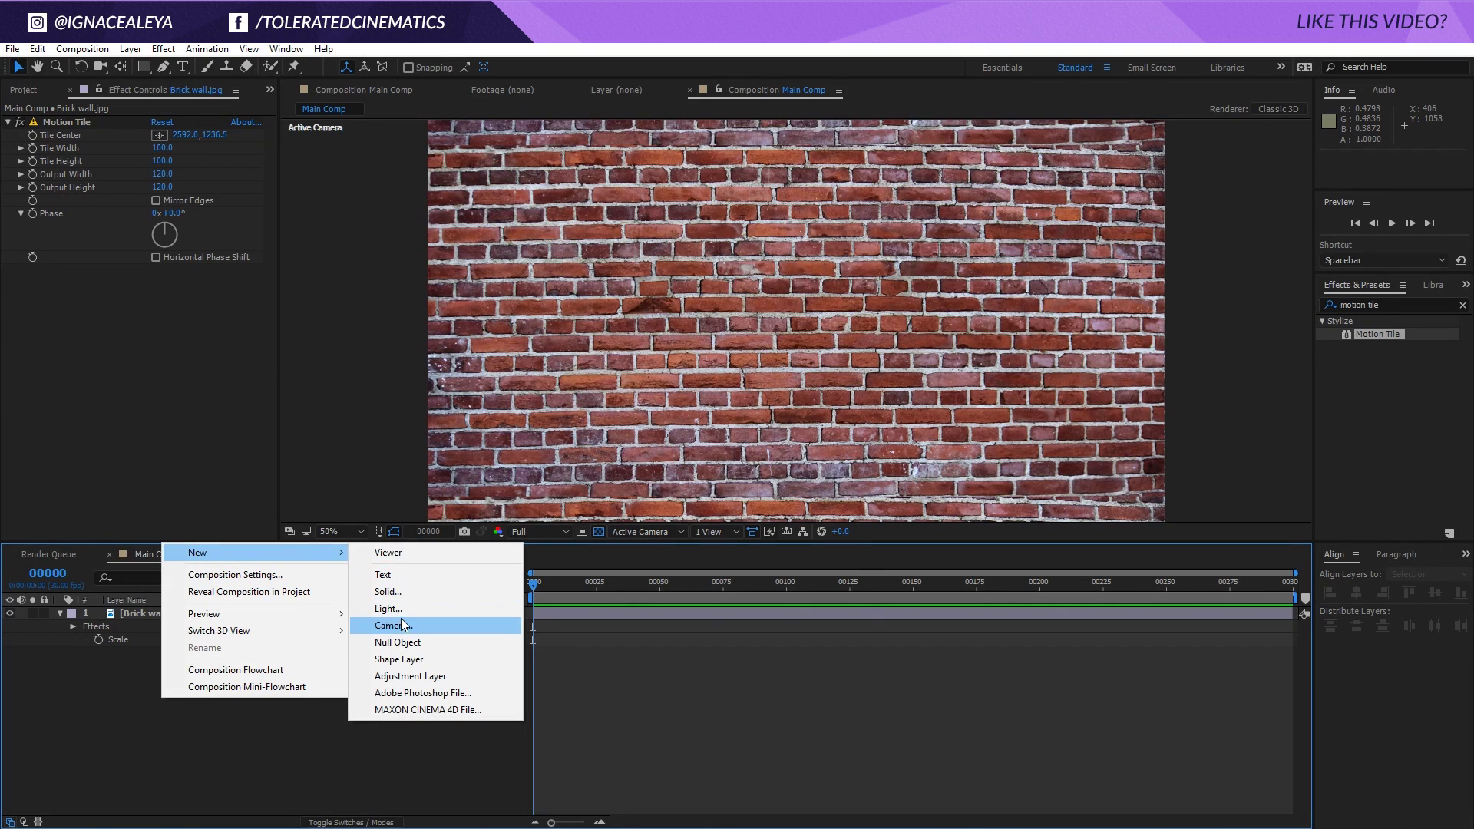
pyautogui.click(403, 610)
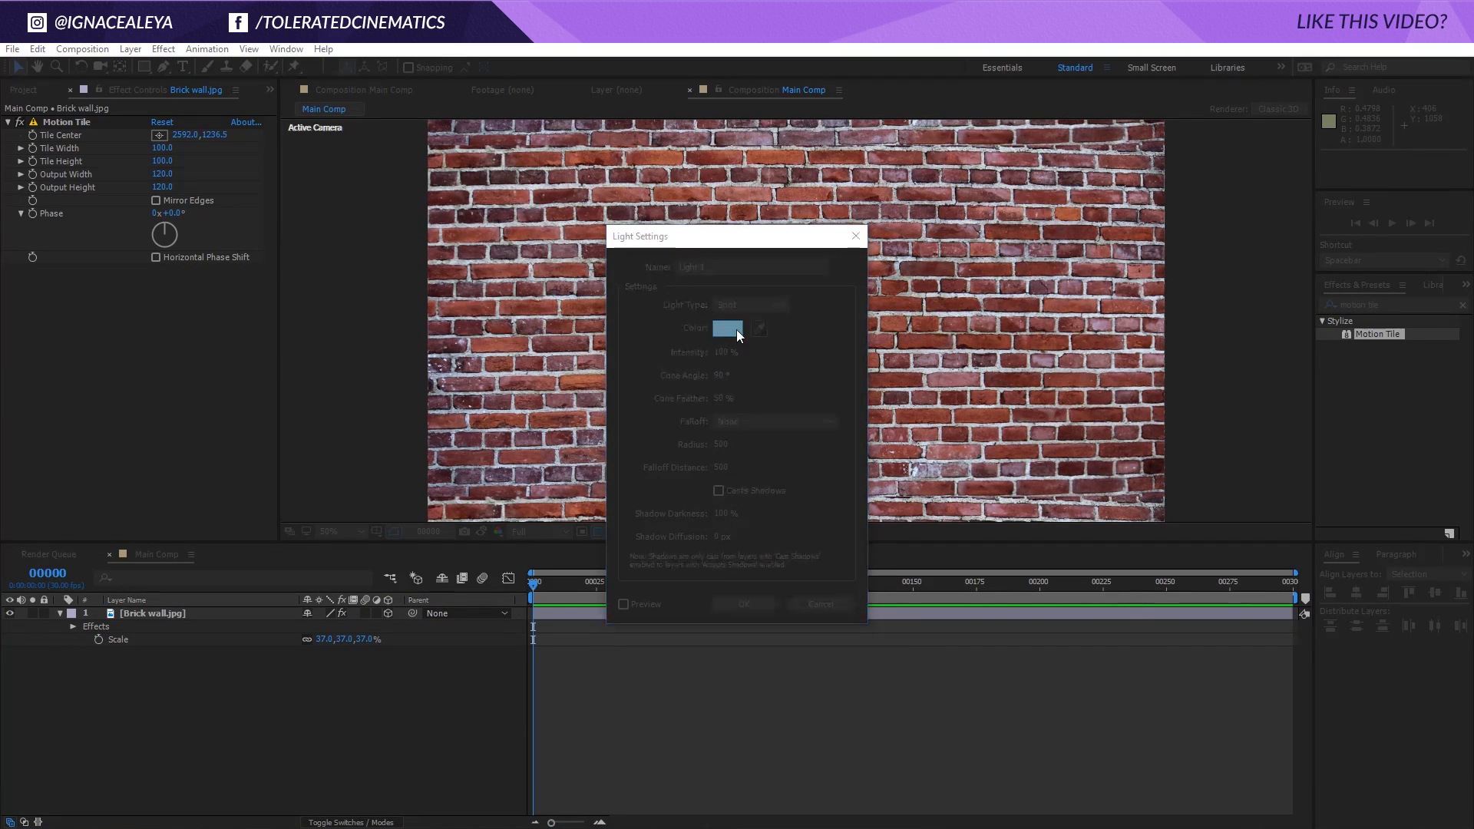
pyautogui.click(735, 329)
pyautogui.click(1154, 748)
pyautogui.click(997, 594)
pyautogui.click(1273, 574)
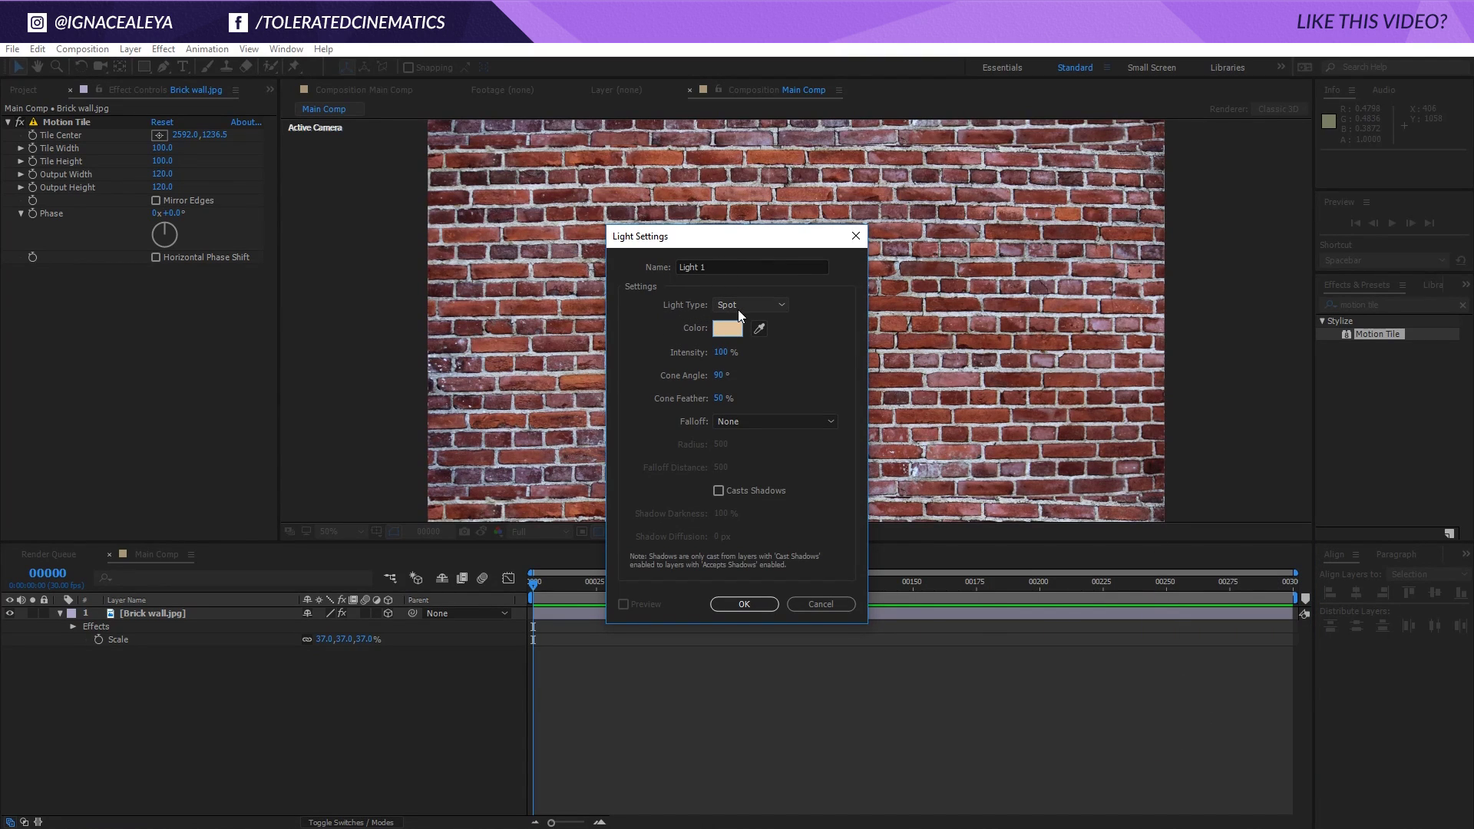
pyautogui.click(744, 602)
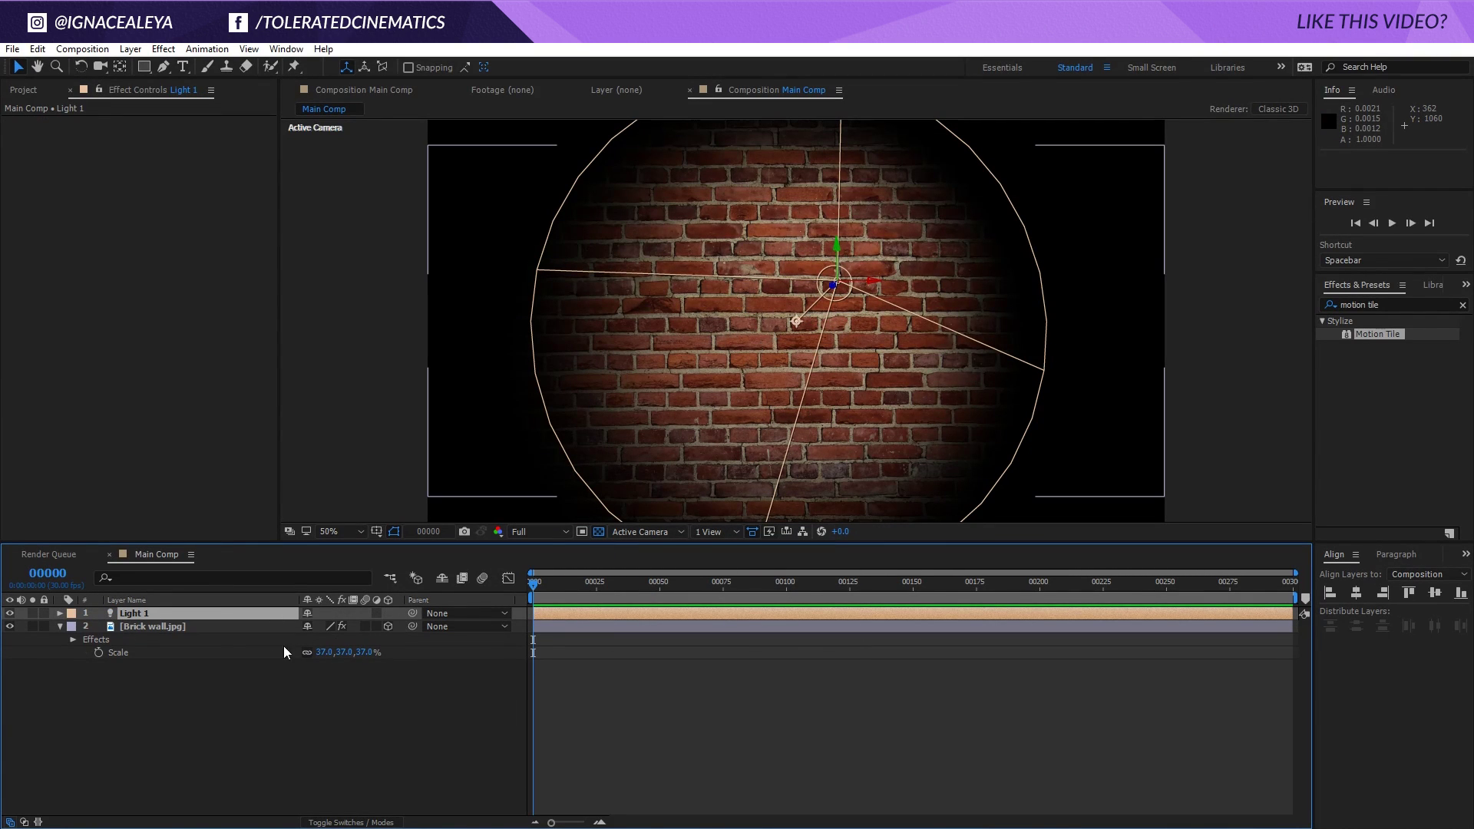
# Set the spot light's cone feather to 100% and its cone angle to 107°
pyautogui.press('a')
pyautogui.press('a')
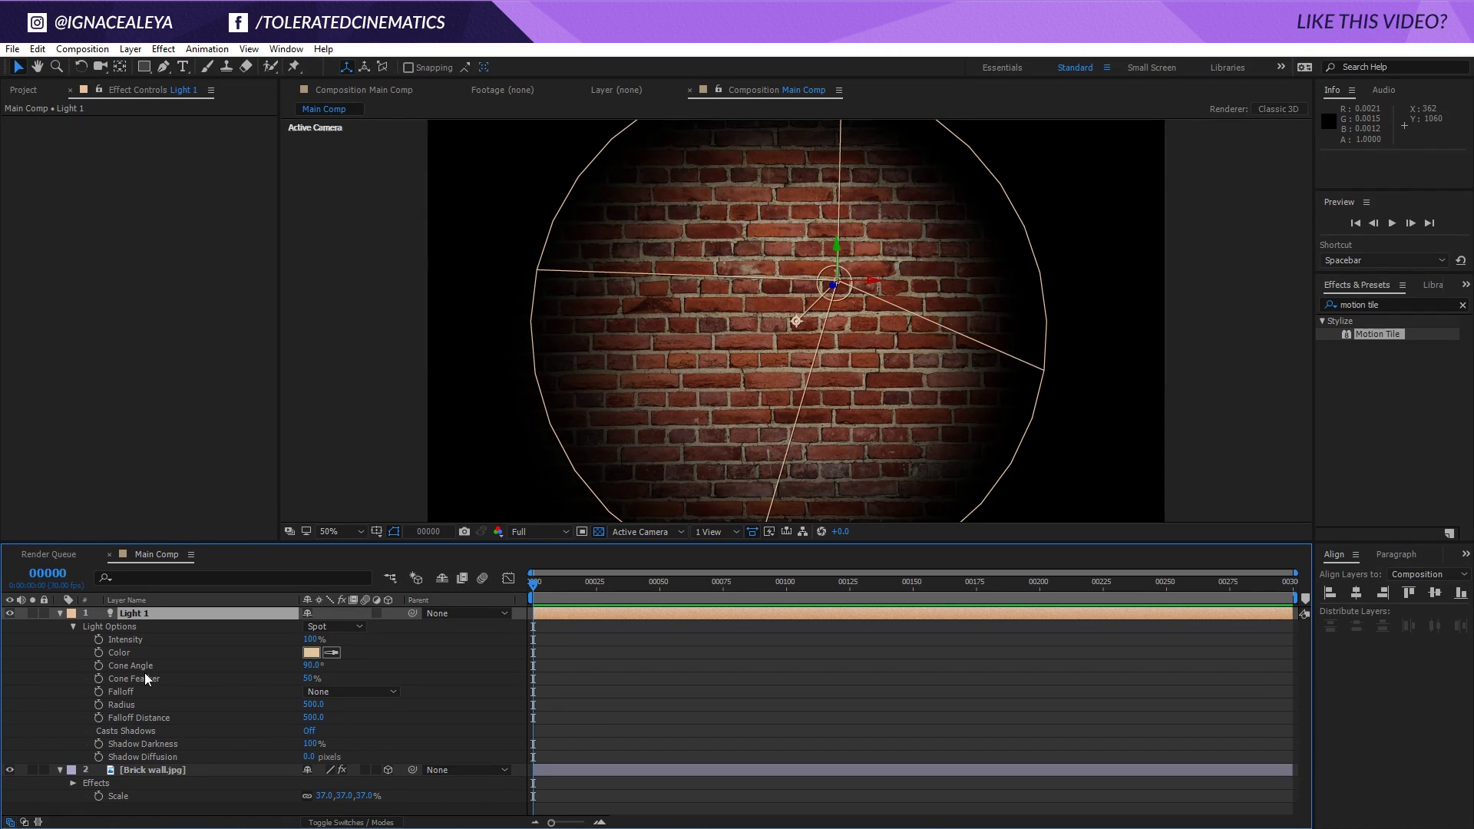
pyautogui.moveTo(308, 679); pyautogui.dragTo(484, 679)
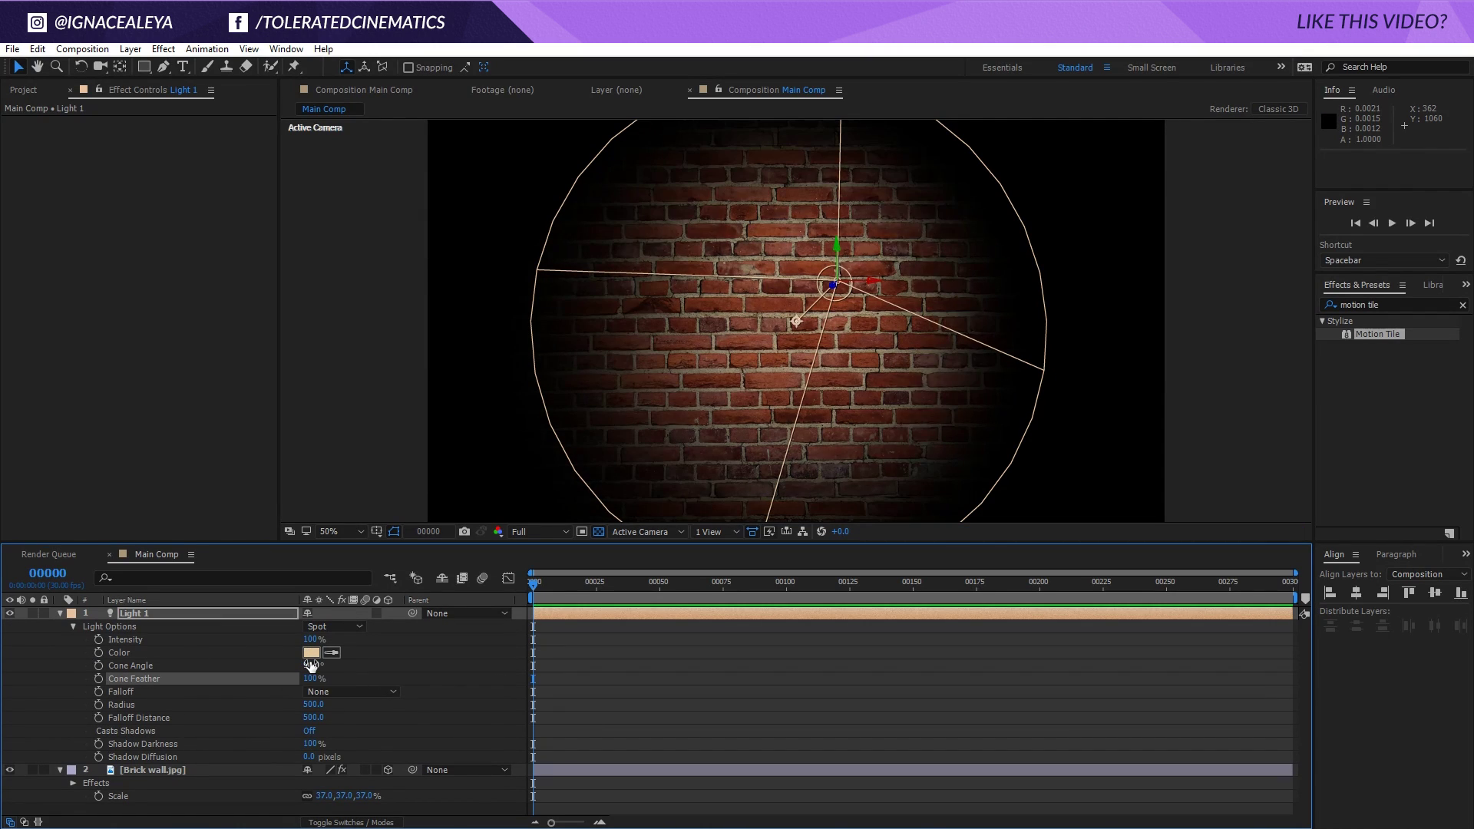
pyautogui.moveTo(312, 666); pyautogui.dragTo(336, 677)
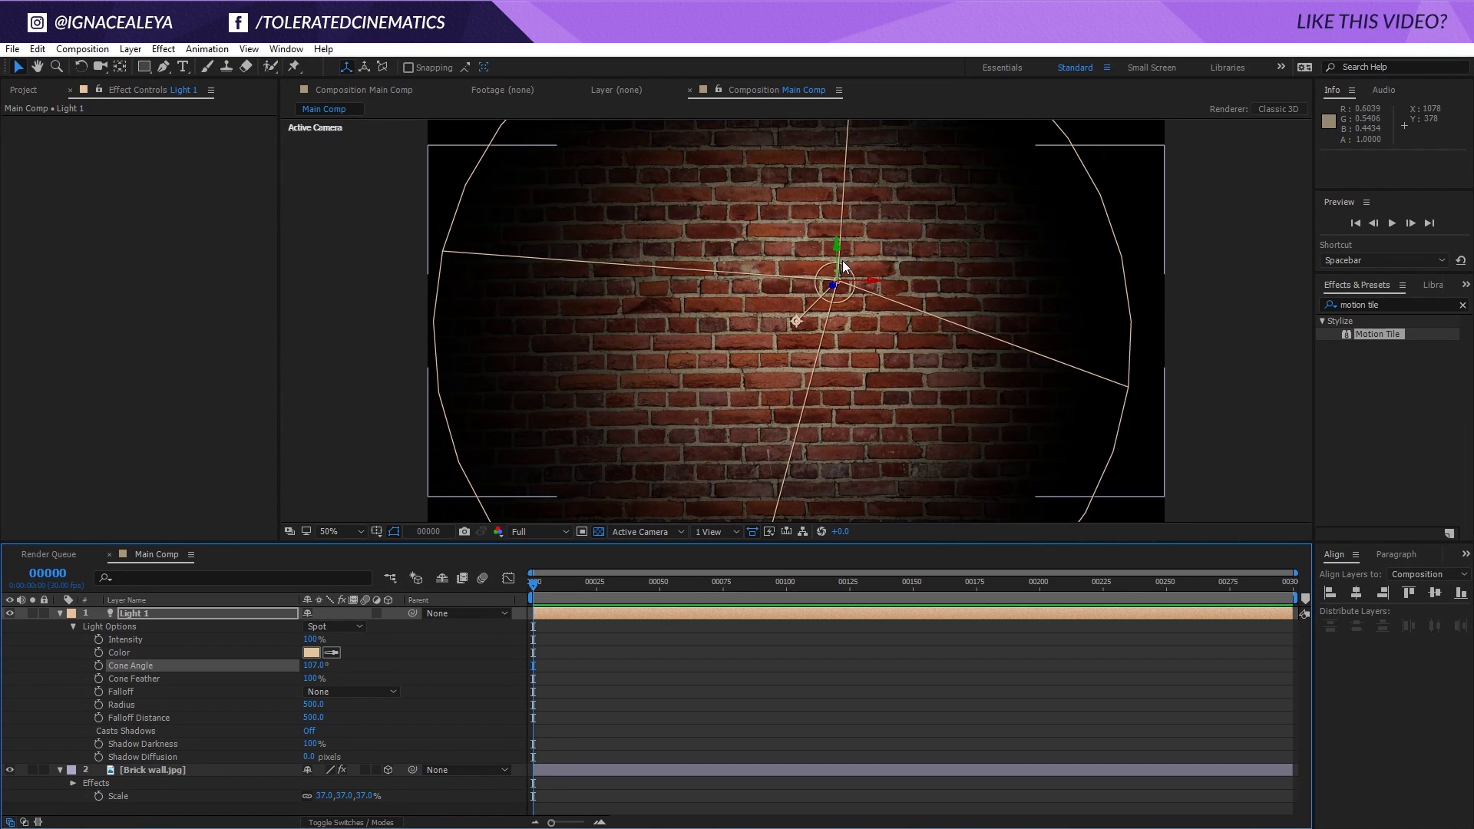
# Raise the spot light to the top edge of the wall and tilt it to an X orientation of about 346°
pyautogui.moveTo(837, 241); pyautogui.dragTo(837, 107)
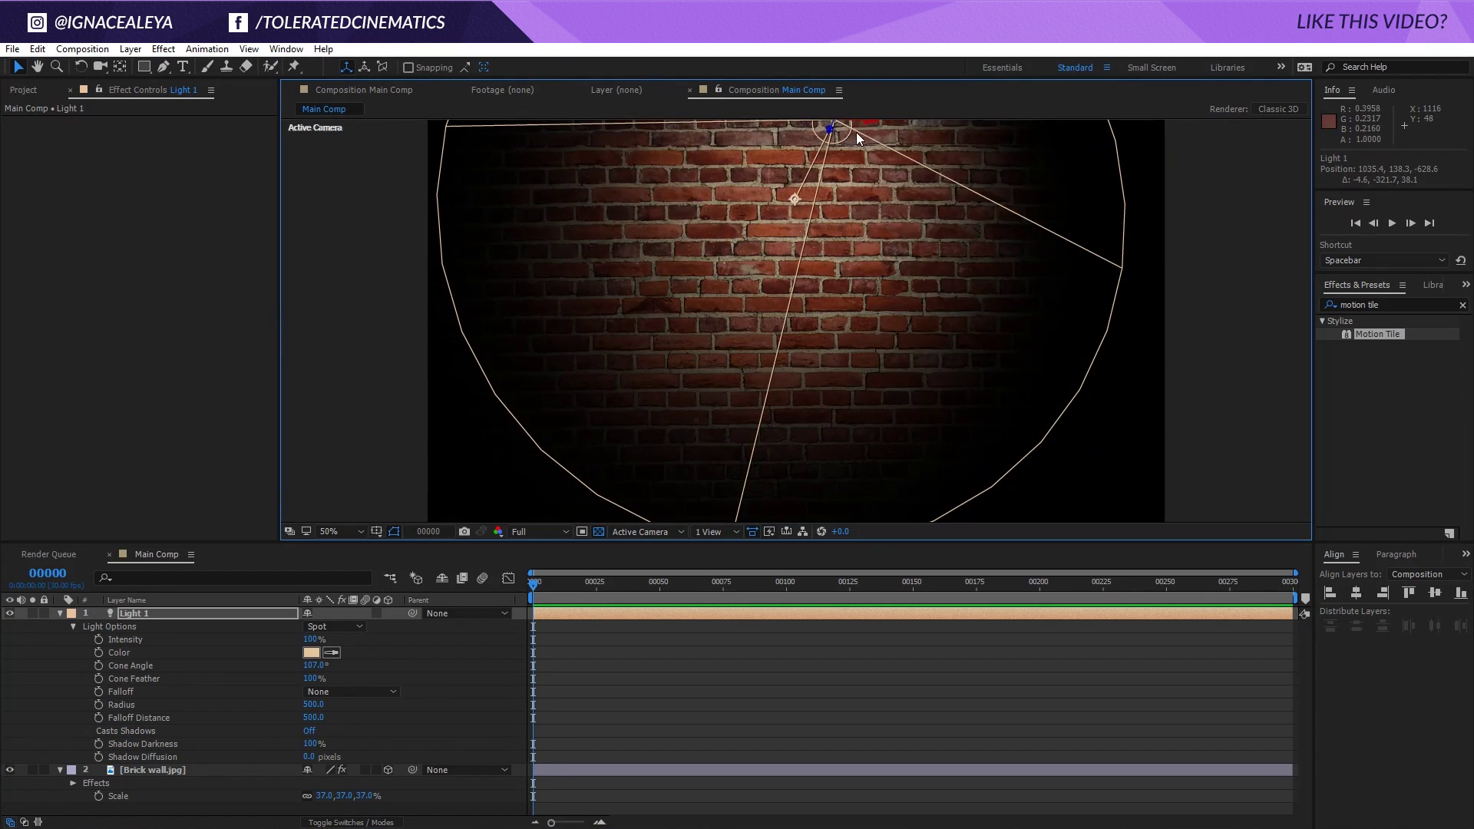
pyautogui.press('h')
pyautogui.moveTo(867, 166); pyautogui.dragTo(851, 265)
pyautogui.press('w')
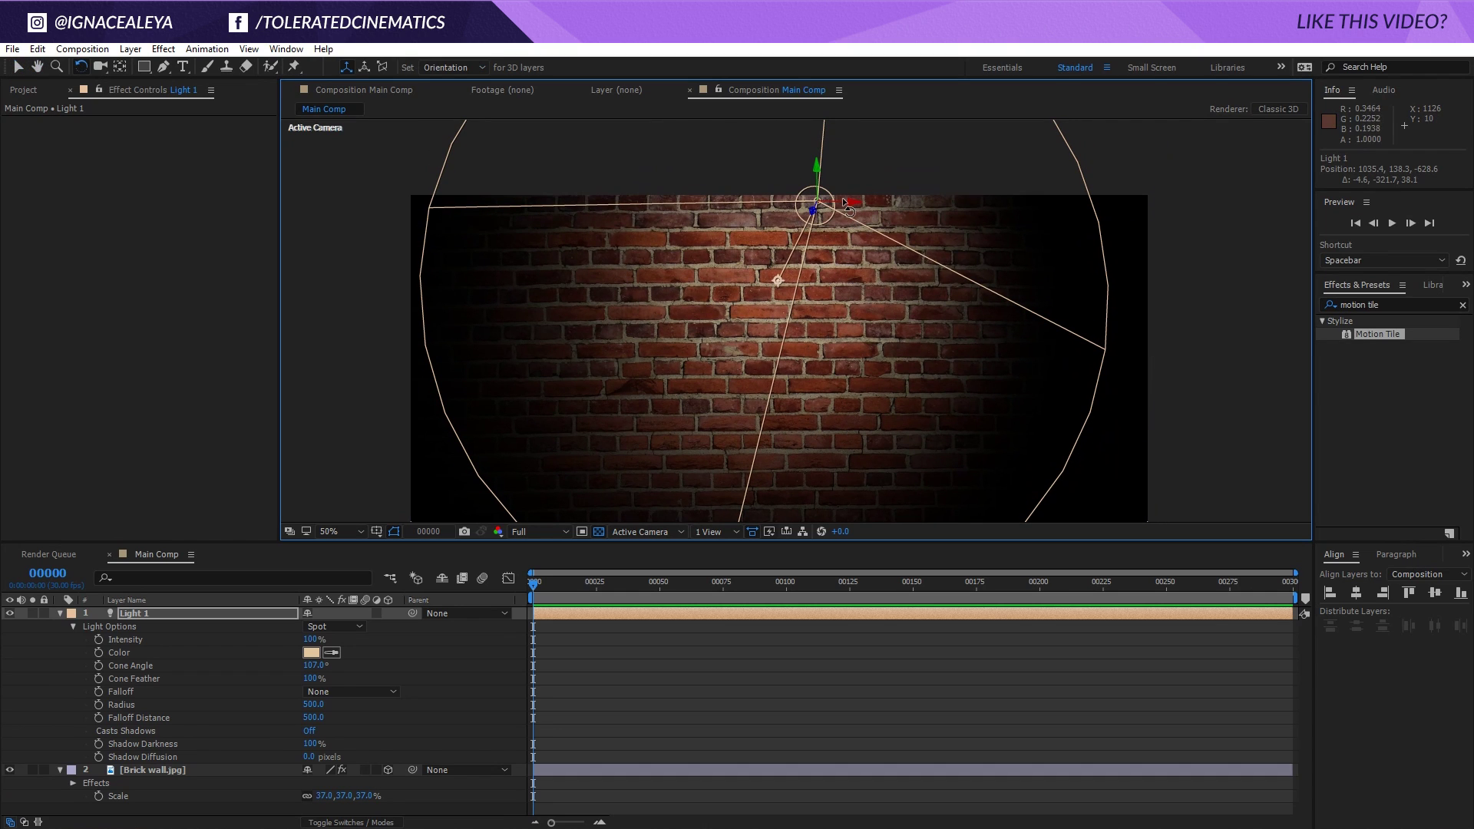
pyautogui.moveTo(844, 204); pyautogui.dragTo(819, 303)
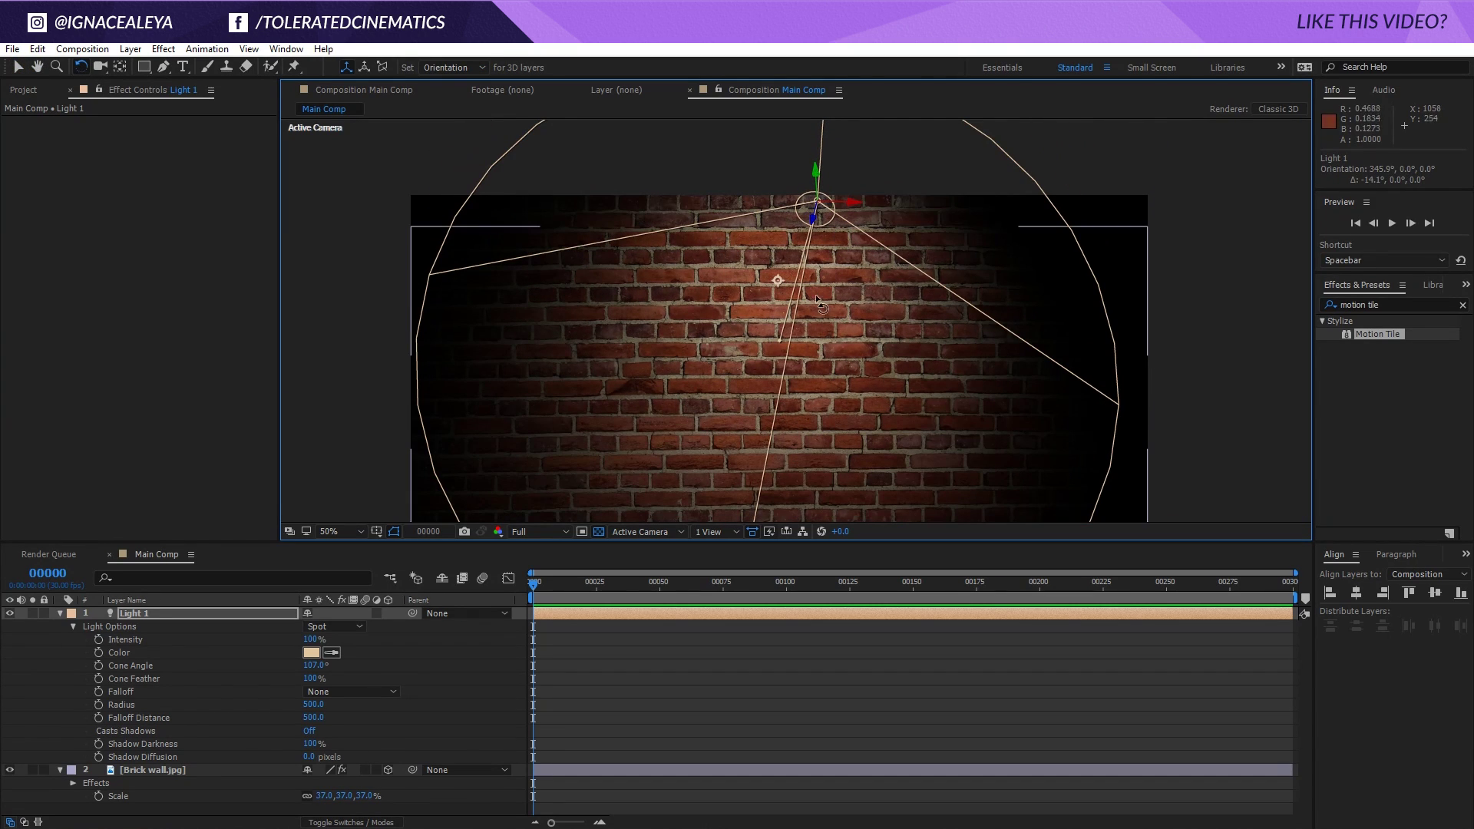
pyautogui.click(18, 67)
pyautogui.press('h')
pyautogui.moveTo(720, 434); pyautogui.dragTo(697, 369)
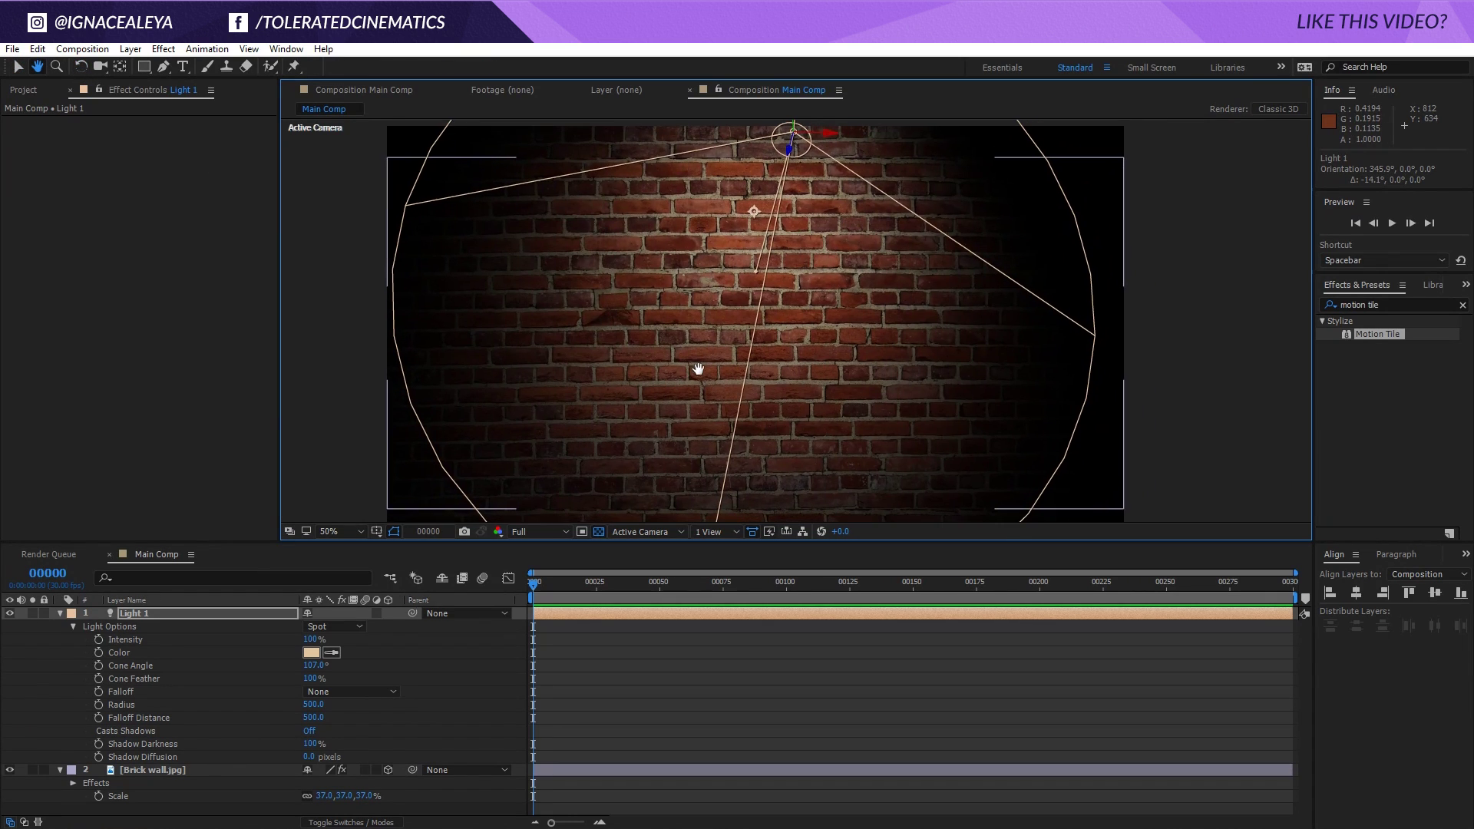
pyautogui.click(611, 711)
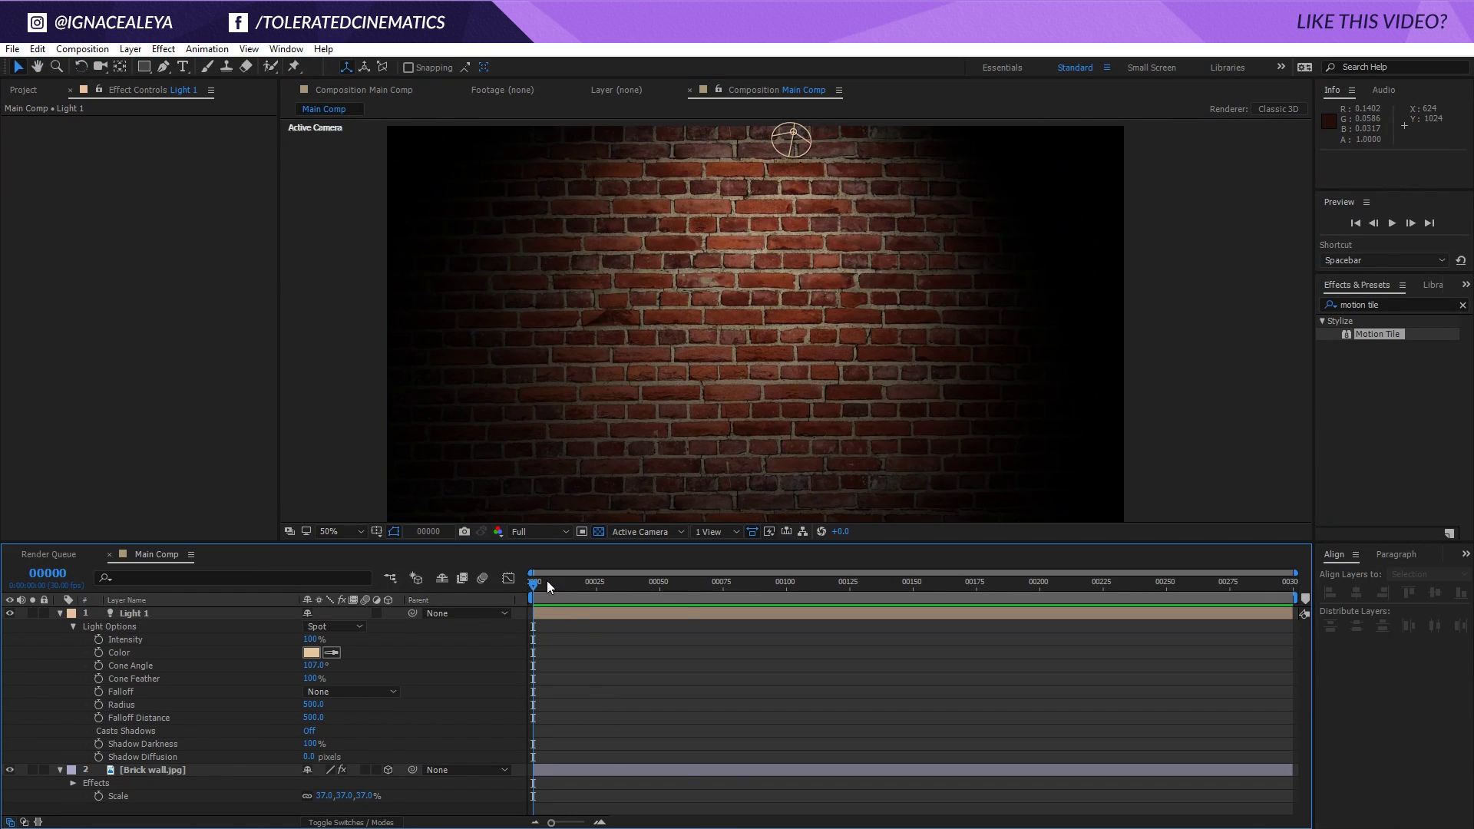
pyautogui.click(60, 613)
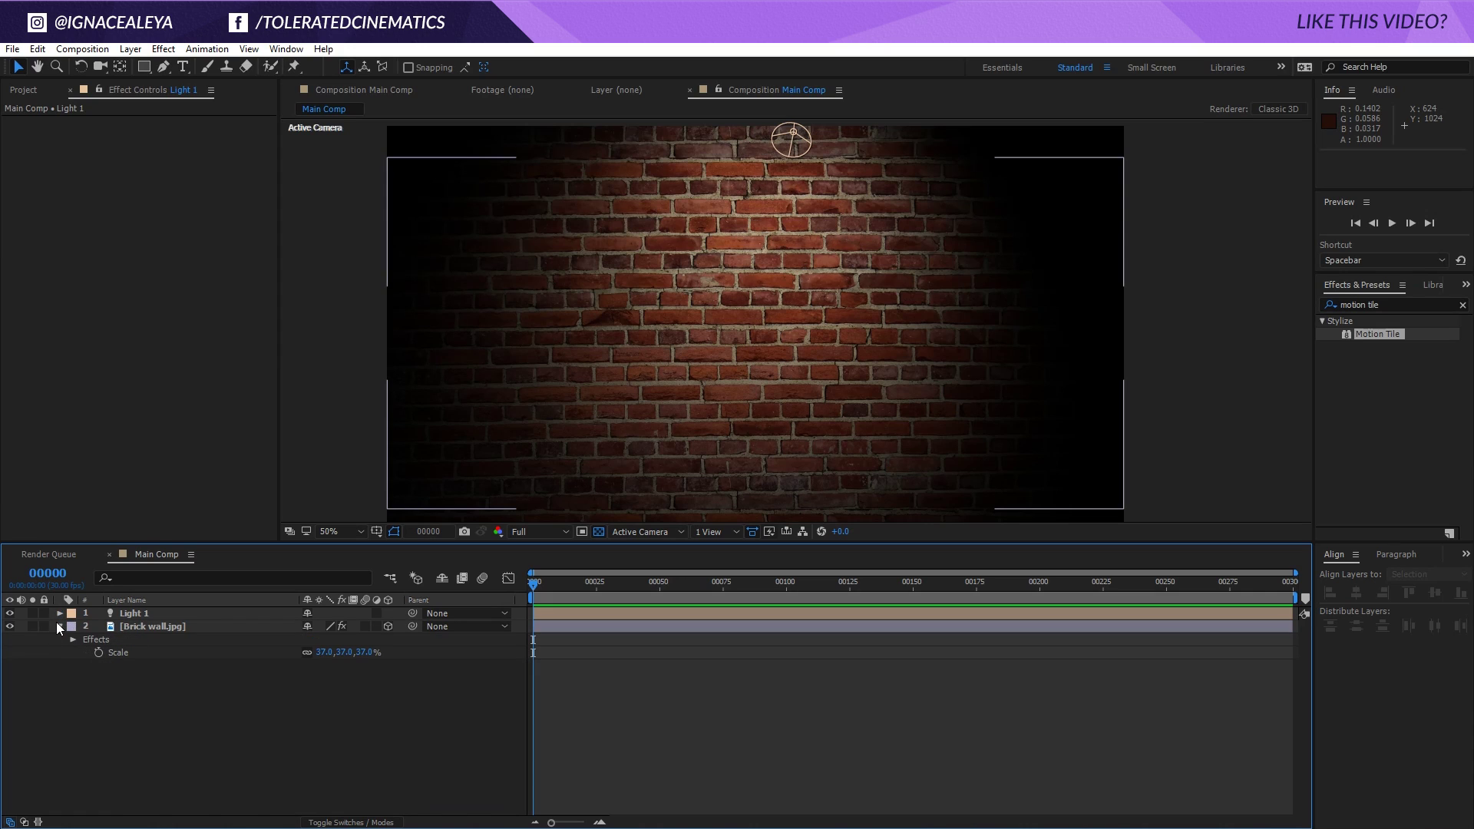
pyautogui.click(59, 626)
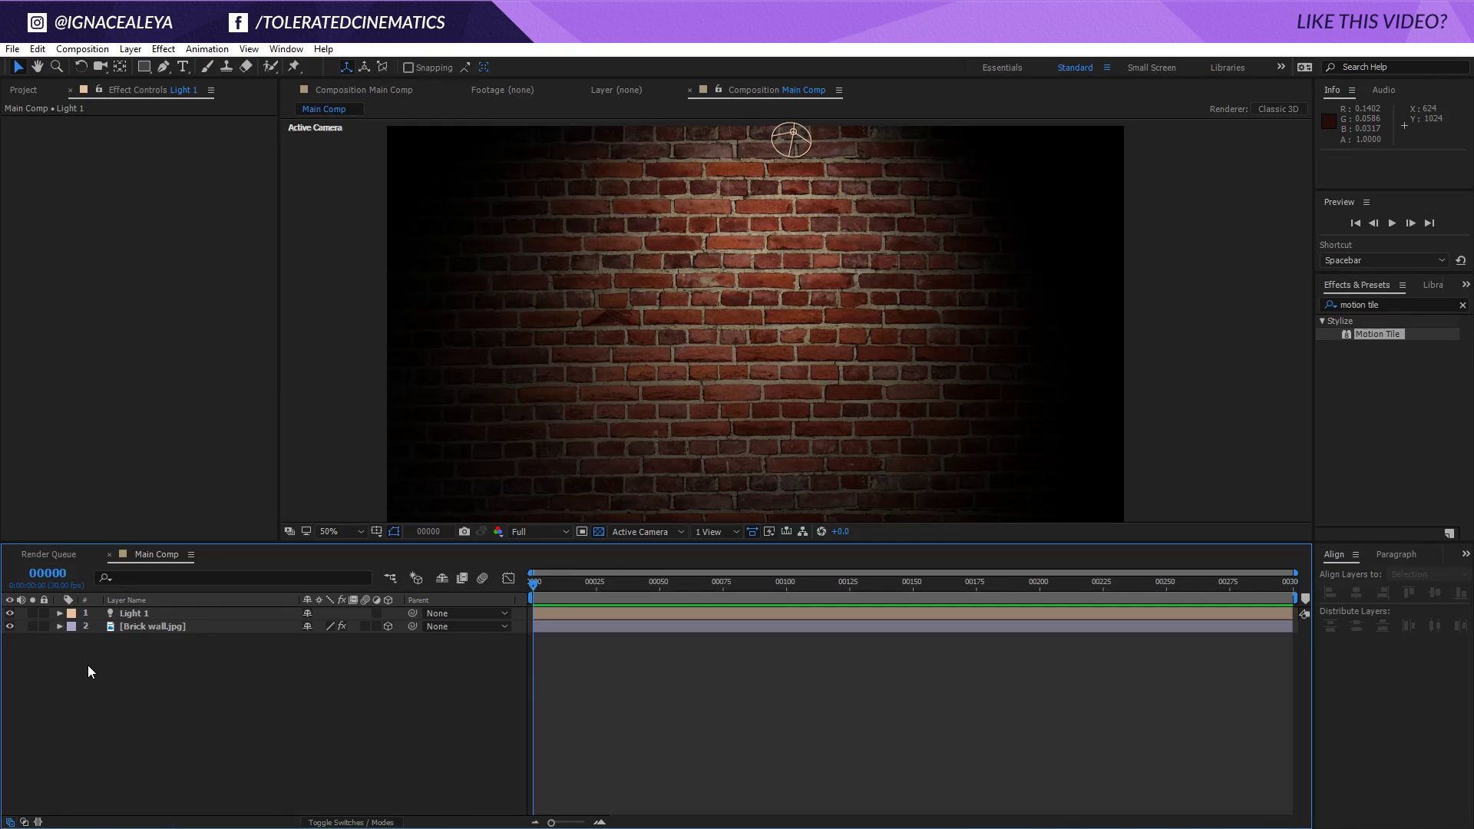
# Add the text "Neon Title" over the brick wall and set its Lato font style to Light
pyautogui.click(186, 67)
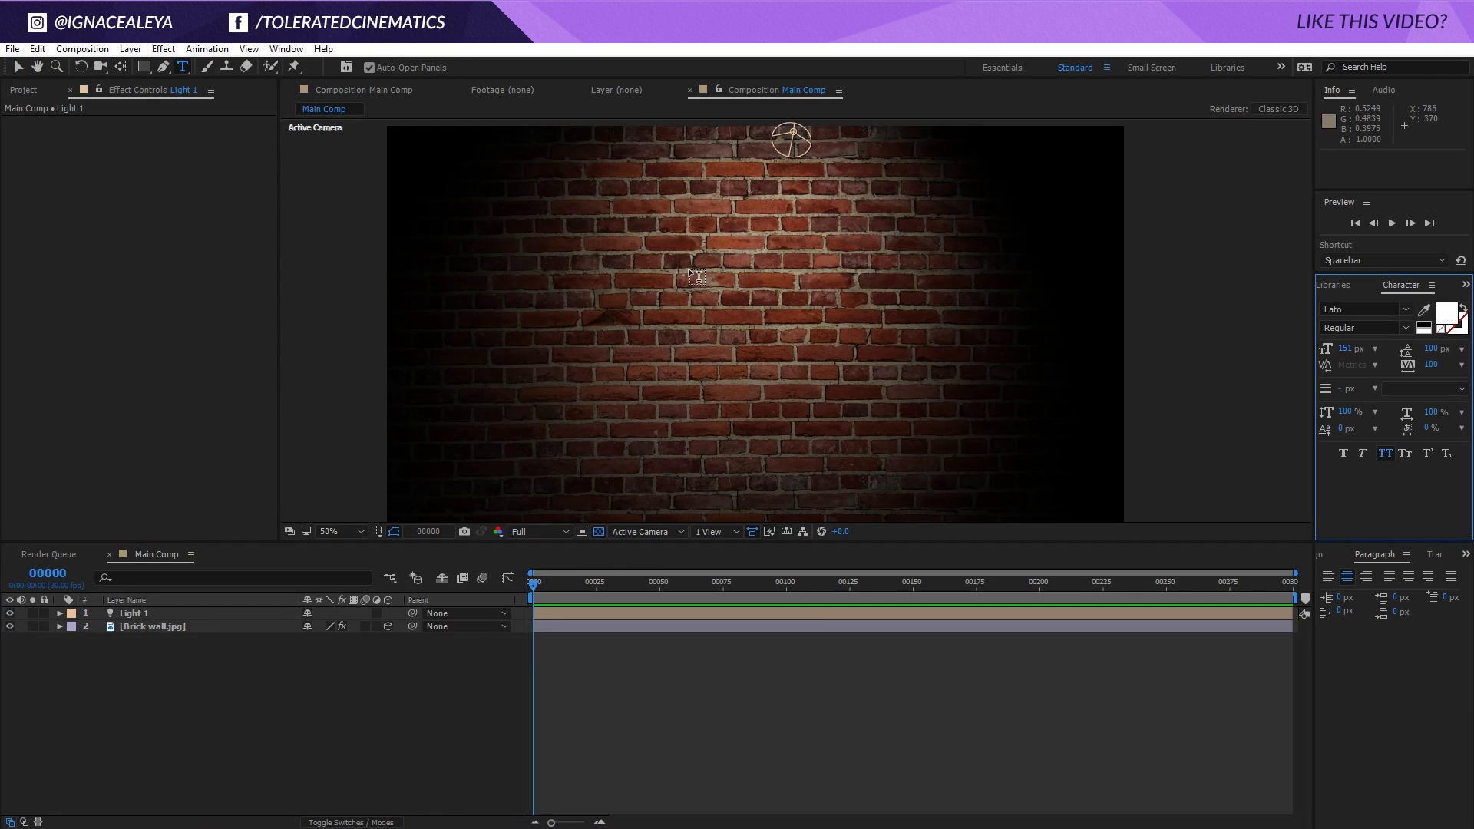
pyautogui.click(684, 305)
pyautogui.write('Ne')
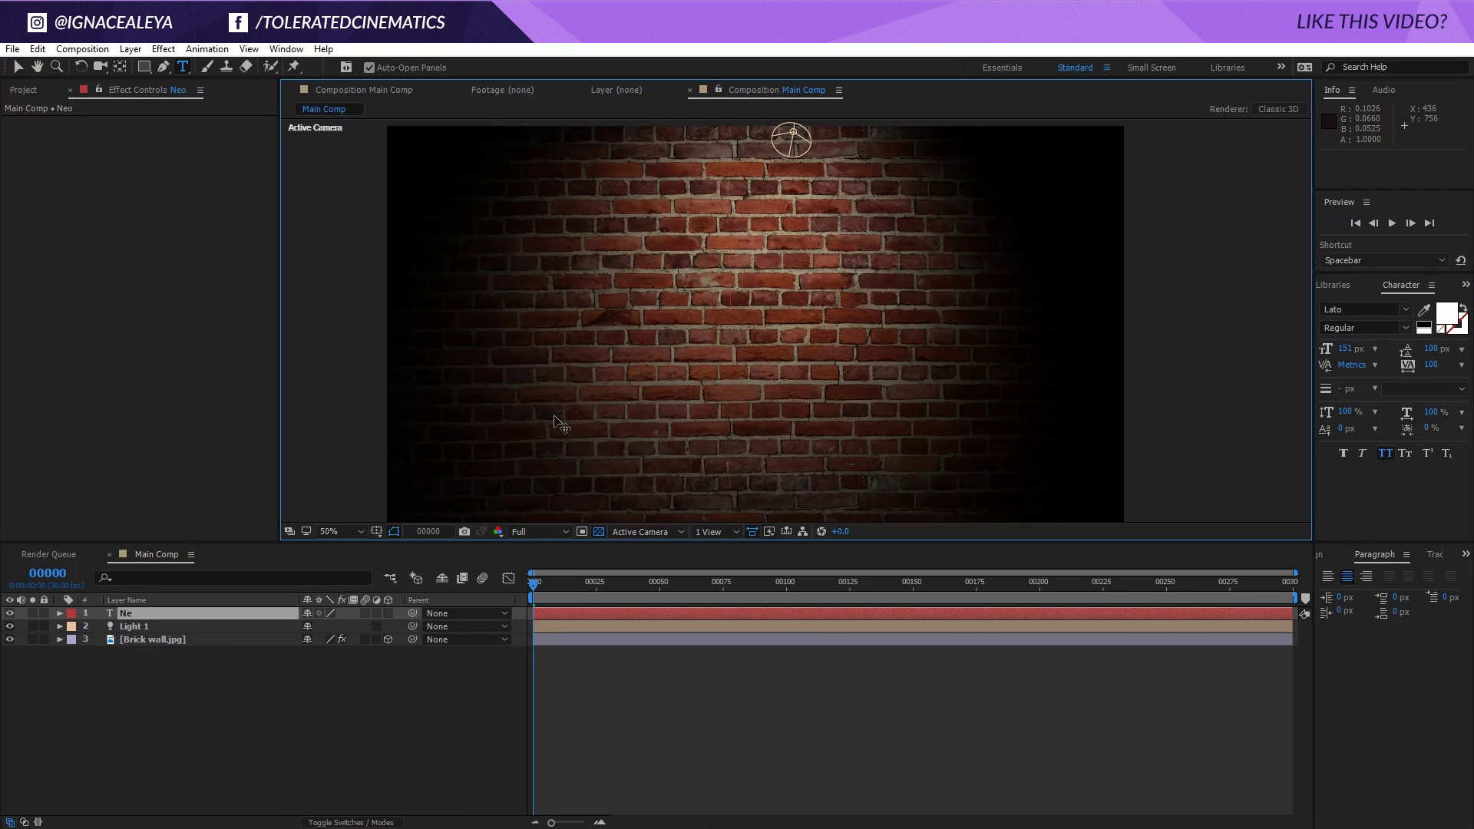
pyautogui.write('on Title')
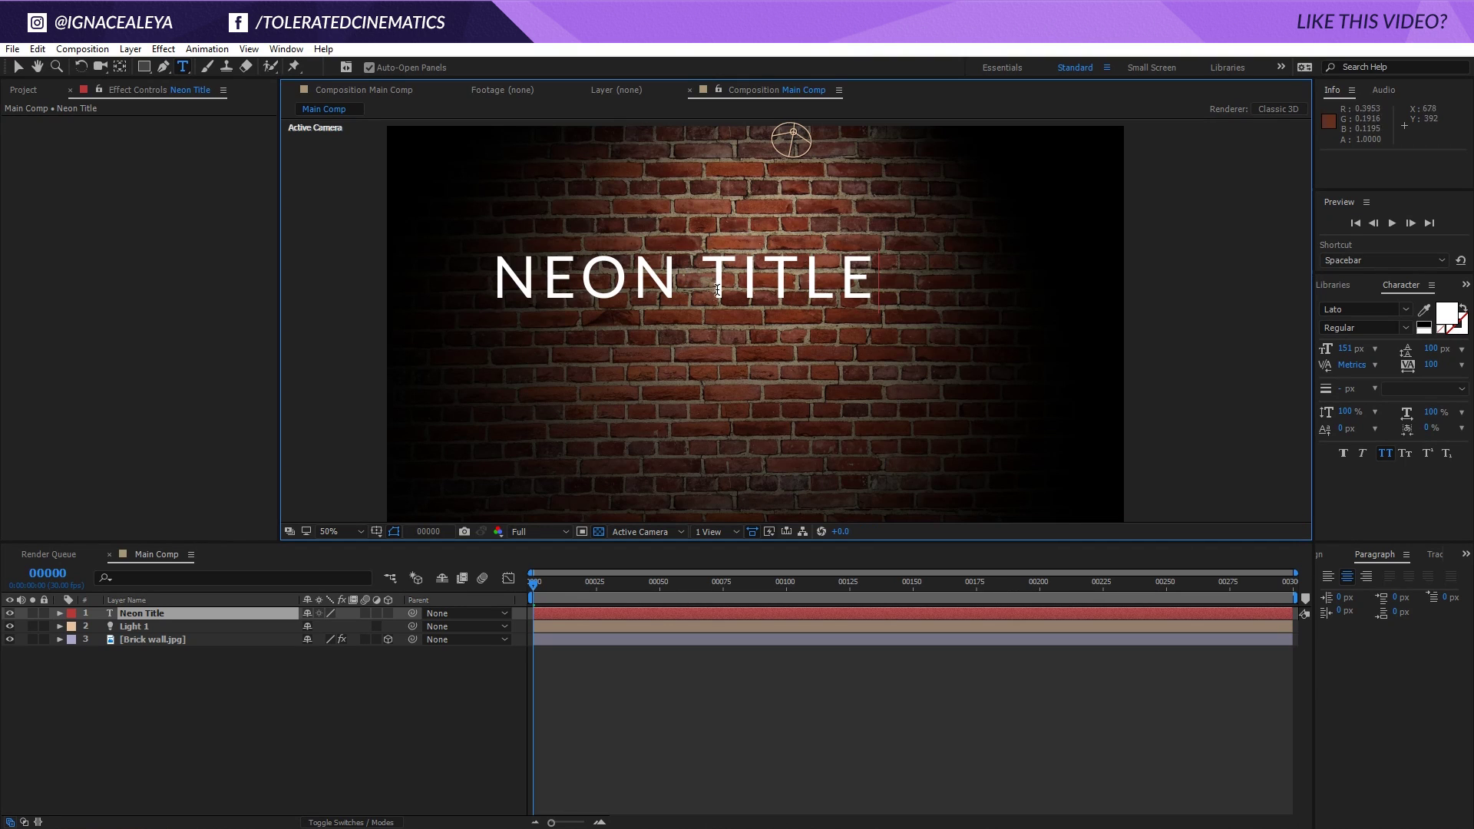
pyautogui.hotkey('ctrl', 'a')
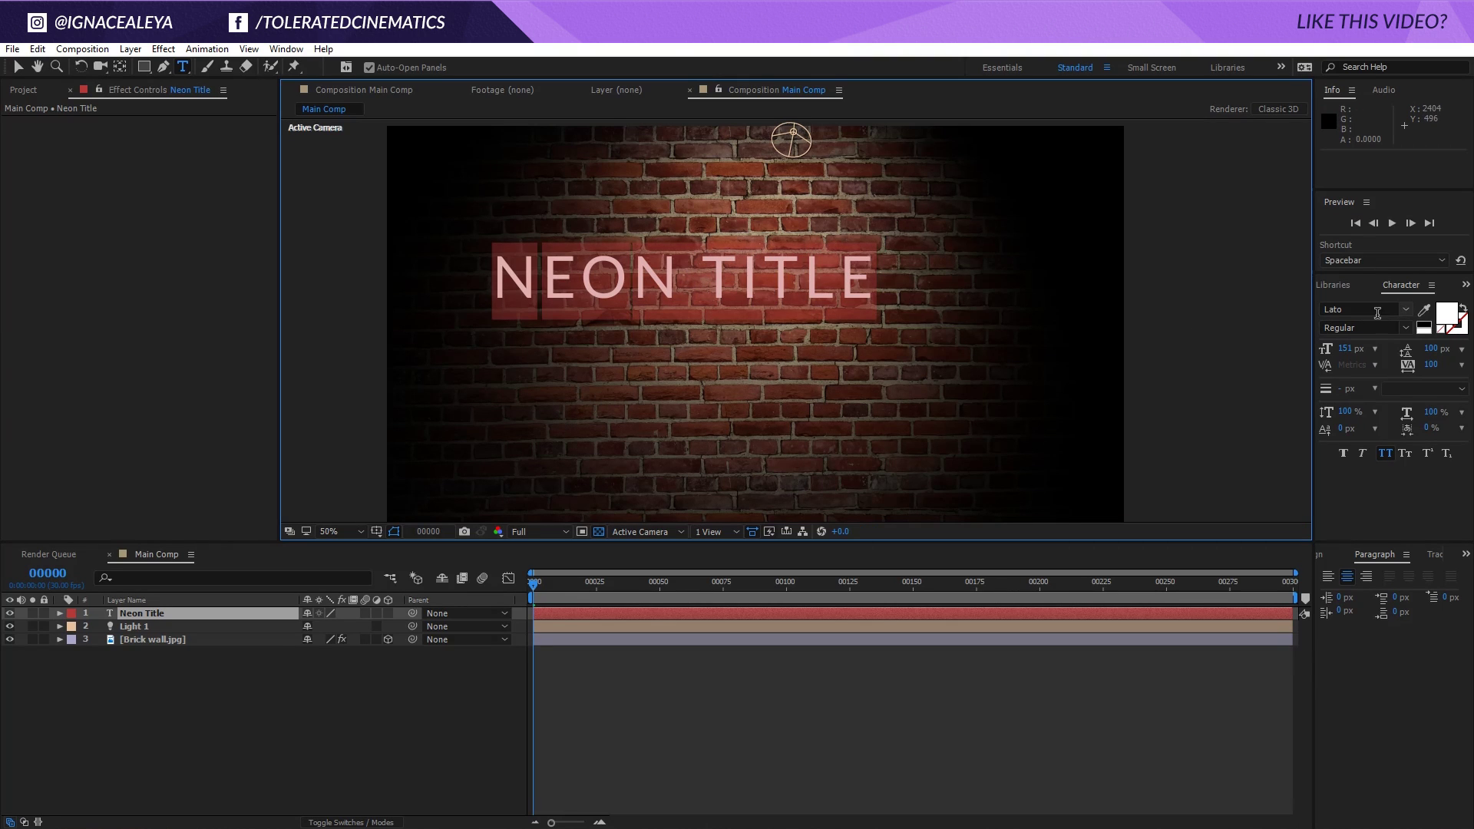
pyautogui.click(1365, 328)
pyautogui.click(1364, 414)
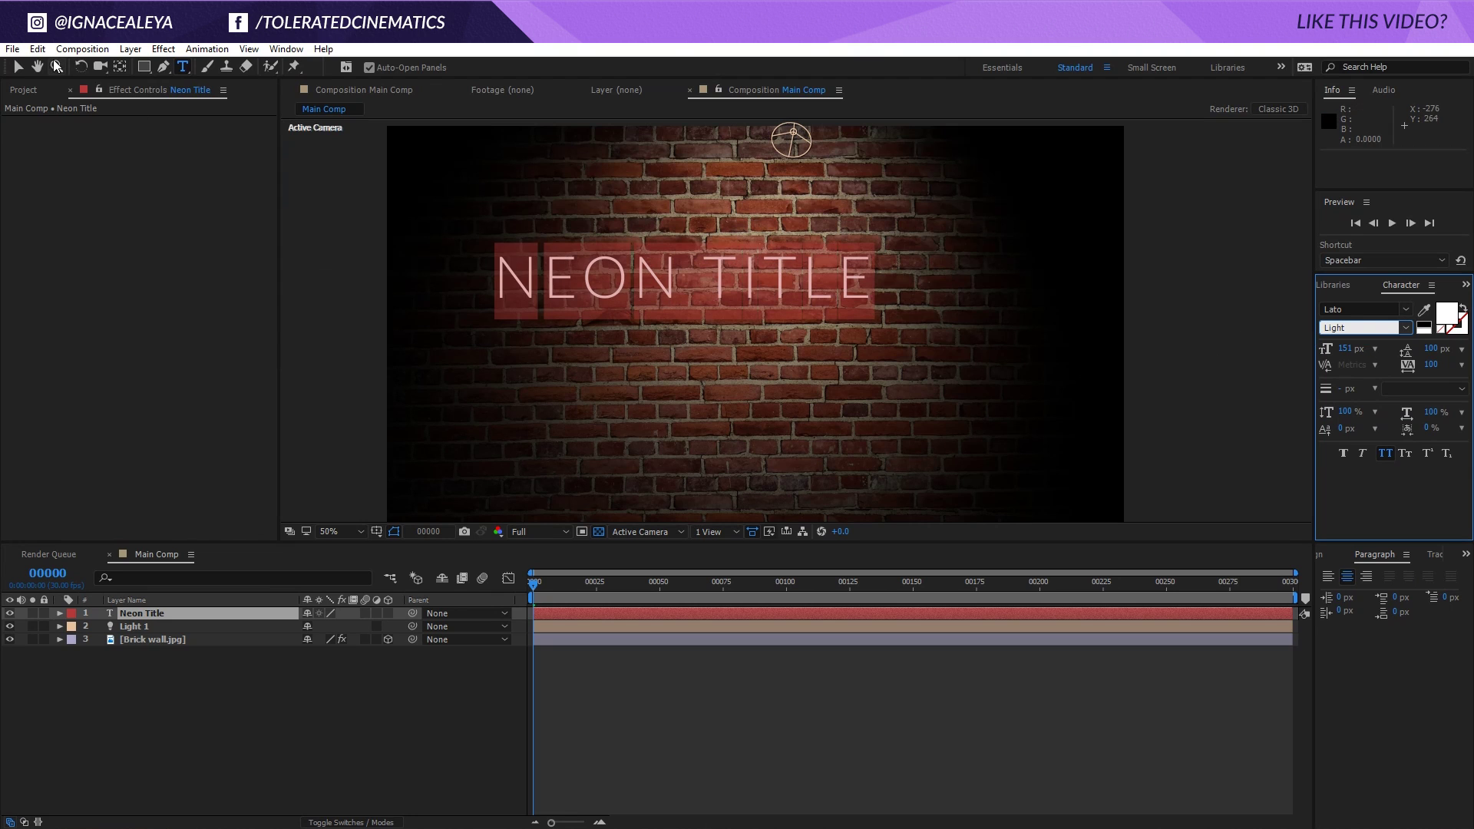
# Centre the title text horizontally and vertically in the composition
pyautogui.click(16, 67)
pyautogui.moveTo(690, 298); pyautogui.dragTo(807, 330)
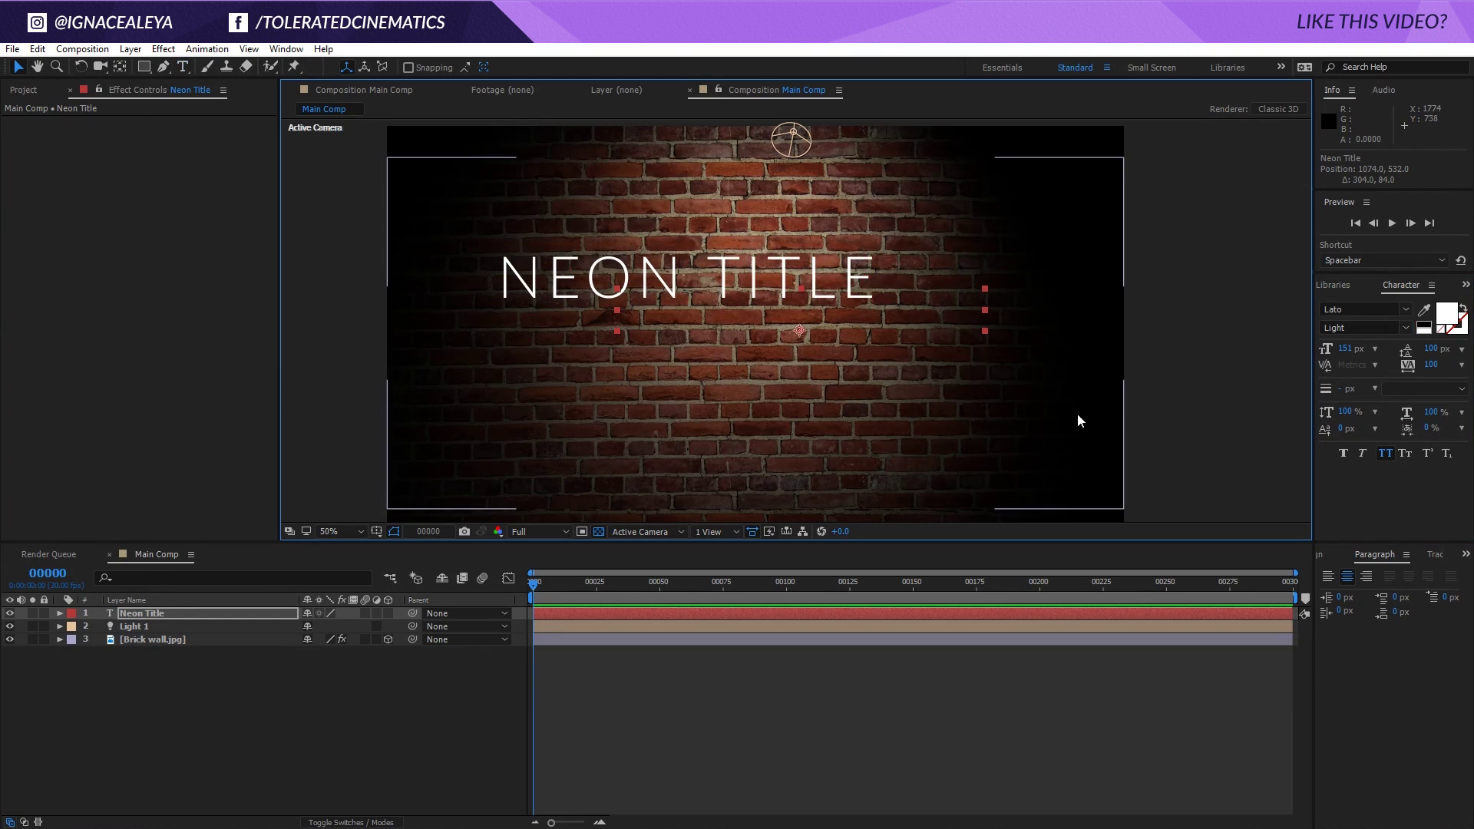
pyautogui.click(1322, 553)
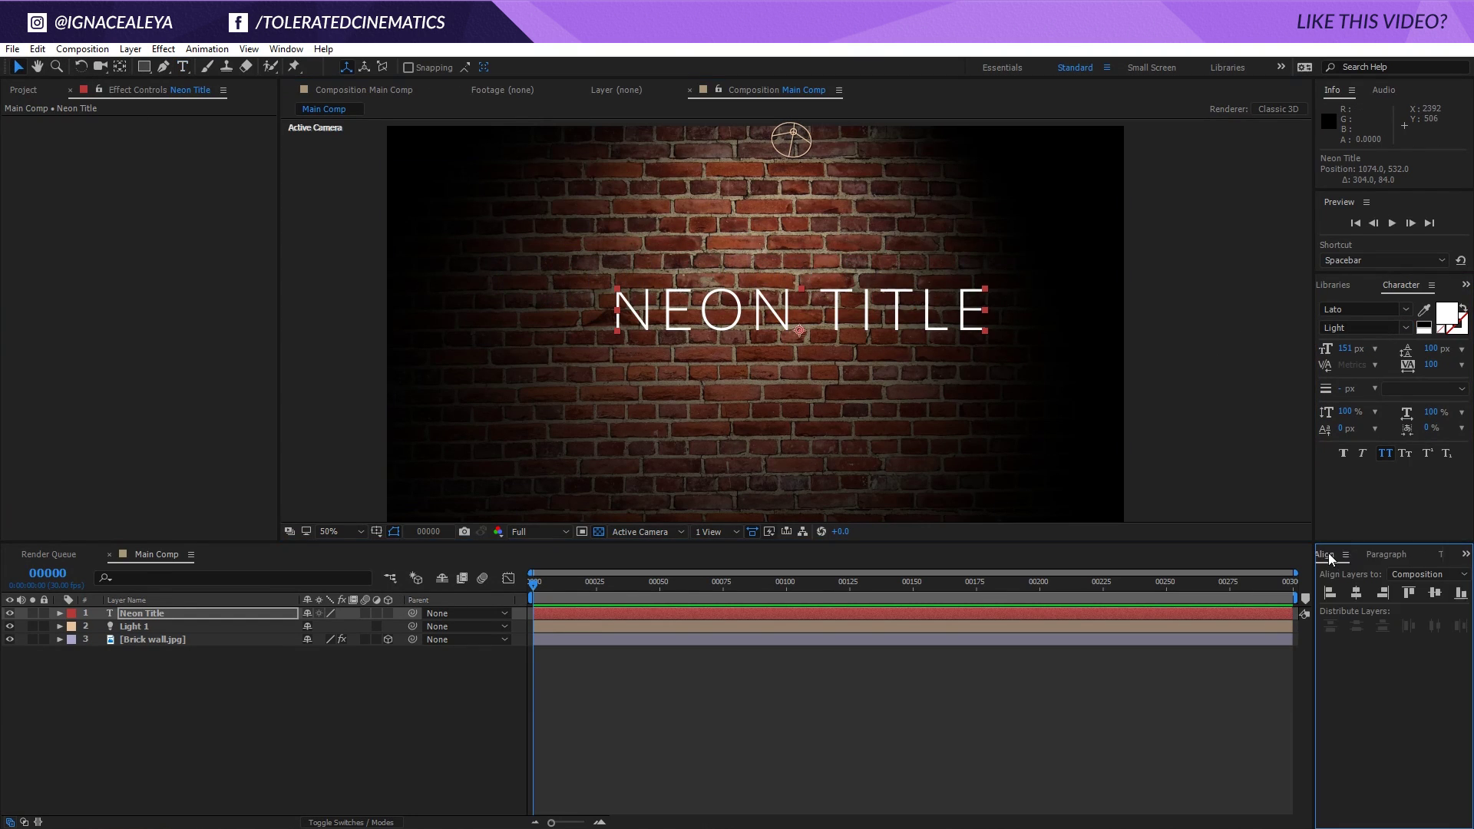
pyautogui.click(1357, 592)
pyautogui.click(1433, 592)
pyautogui.click(777, 696)
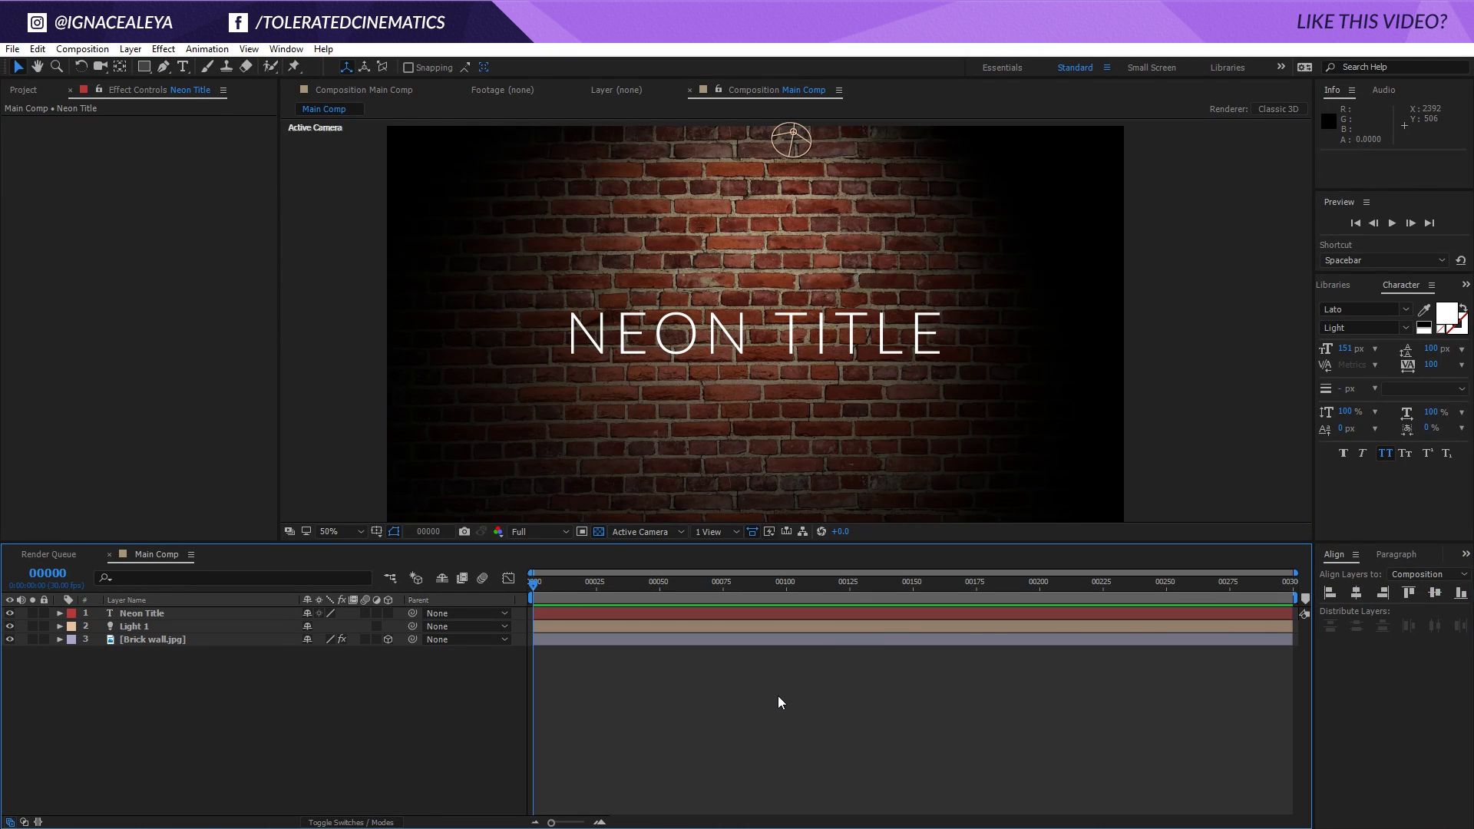
pyautogui.scroll(2, 788, 389)
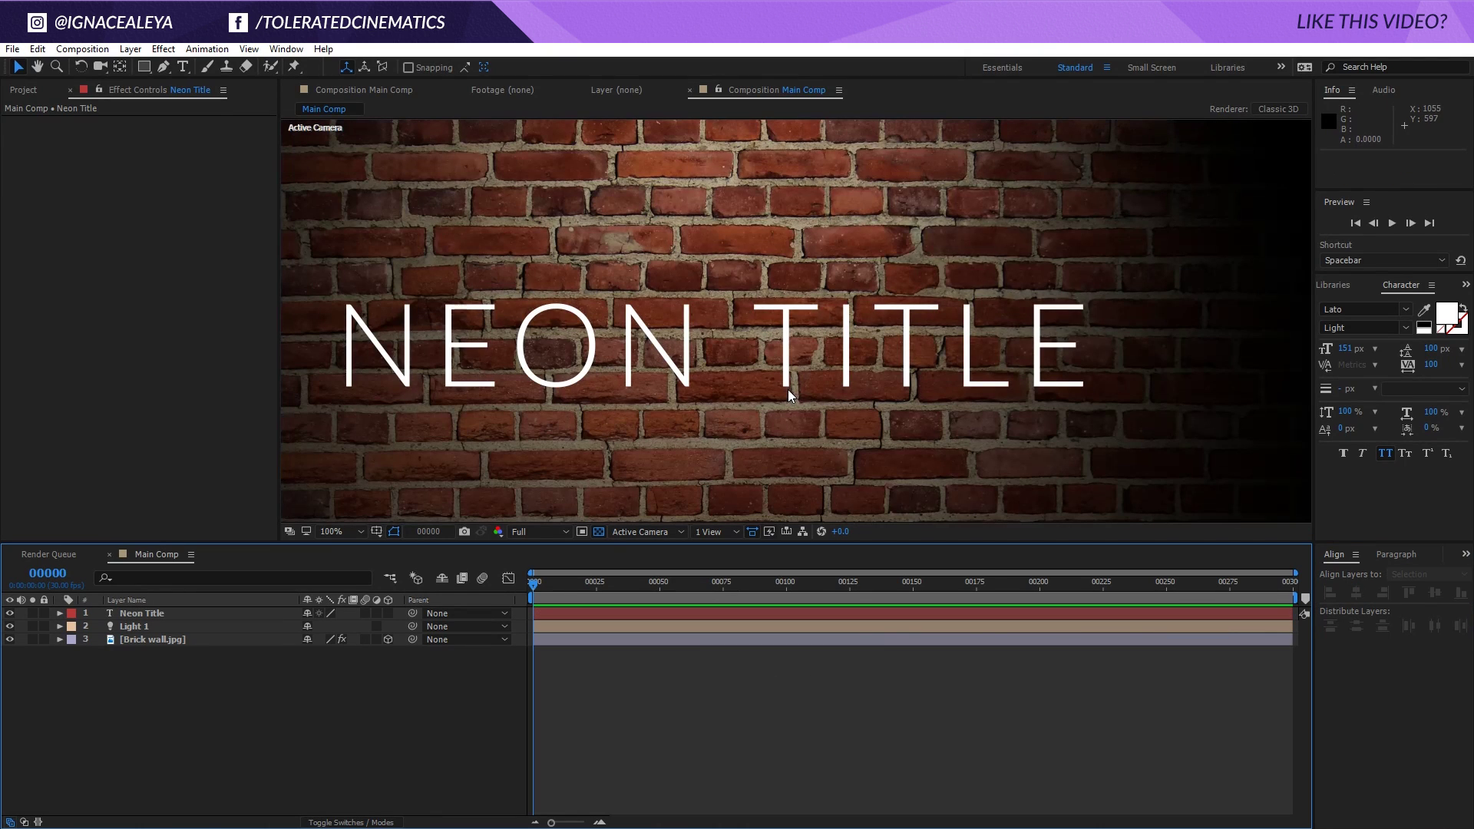
# Try the Regular font style on the title text, and return it to Lato Light
pyautogui.click(155, 615)
pyautogui.click(1405, 327)
pyautogui.click(1369, 451)
pyautogui.click(842, 710)
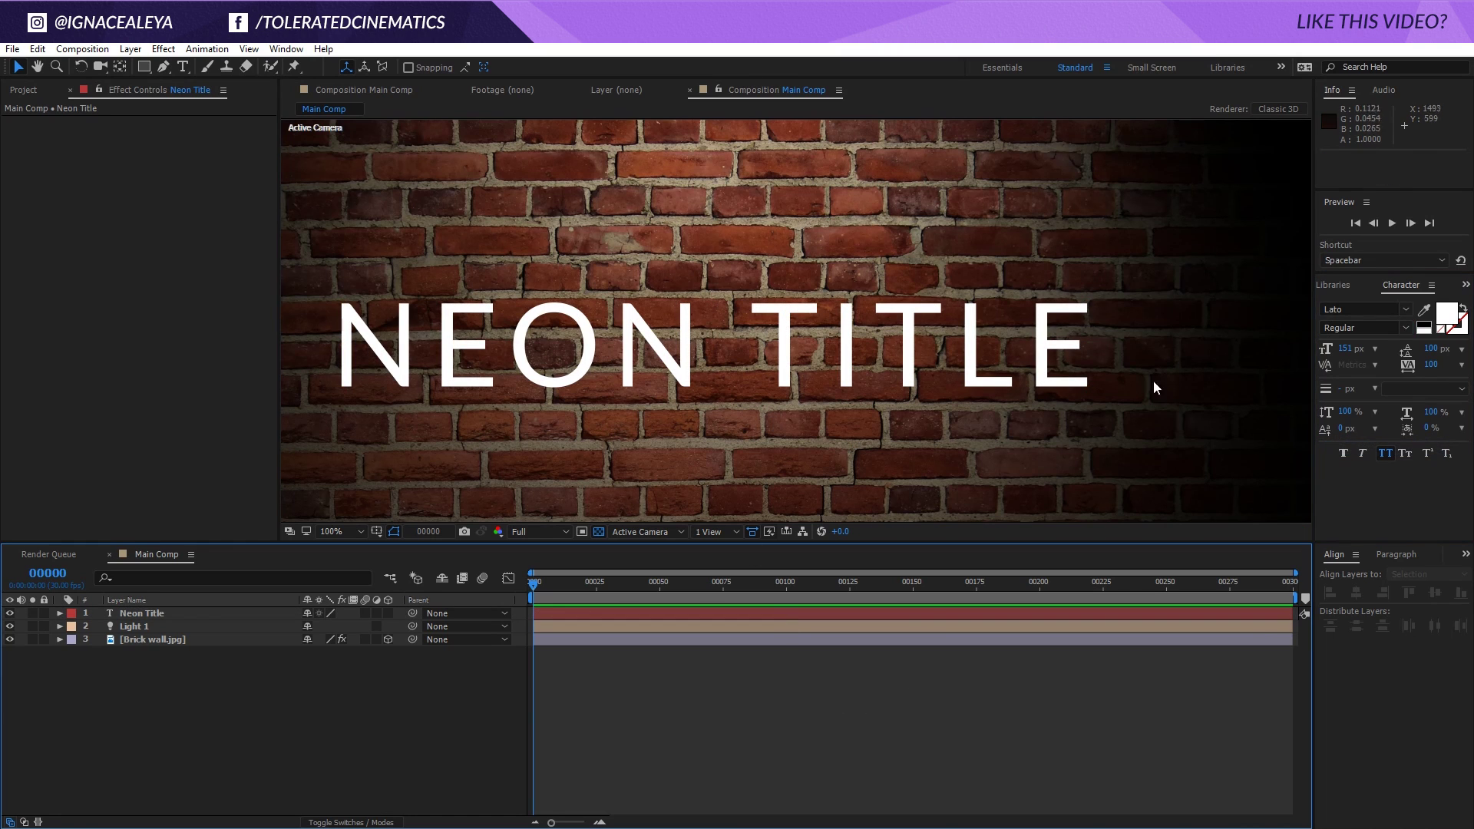
pyautogui.click(923, 619)
pyautogui.click(1407, 330)
pyautogui.click(1377, 413)
pyautogui.click(892, 706)
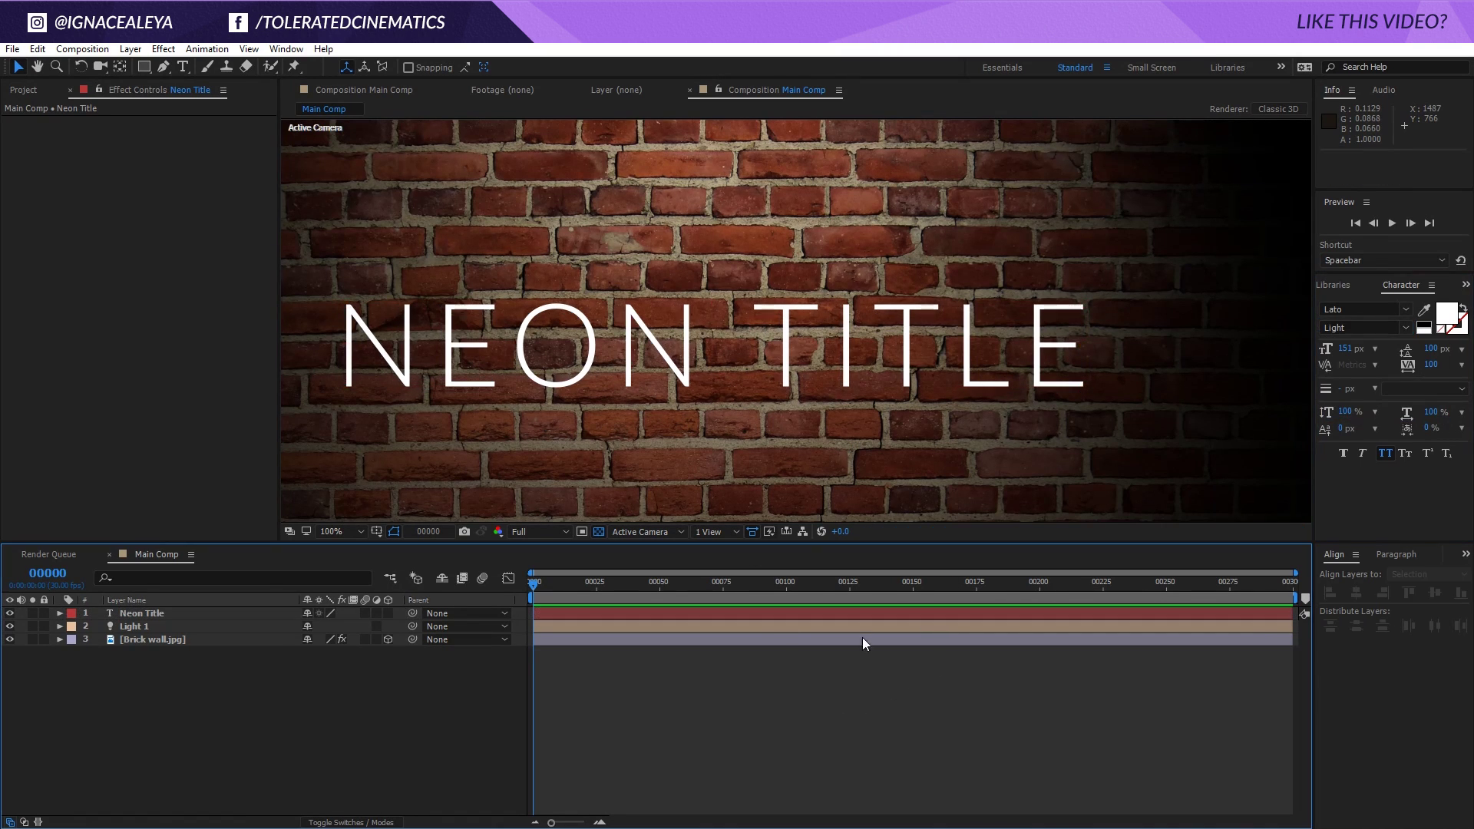
# Pre-compose the Neon Title text layer into a new composition named "Title", moving all attributes into it
pyautogui.scroll(-2, 701, 385)
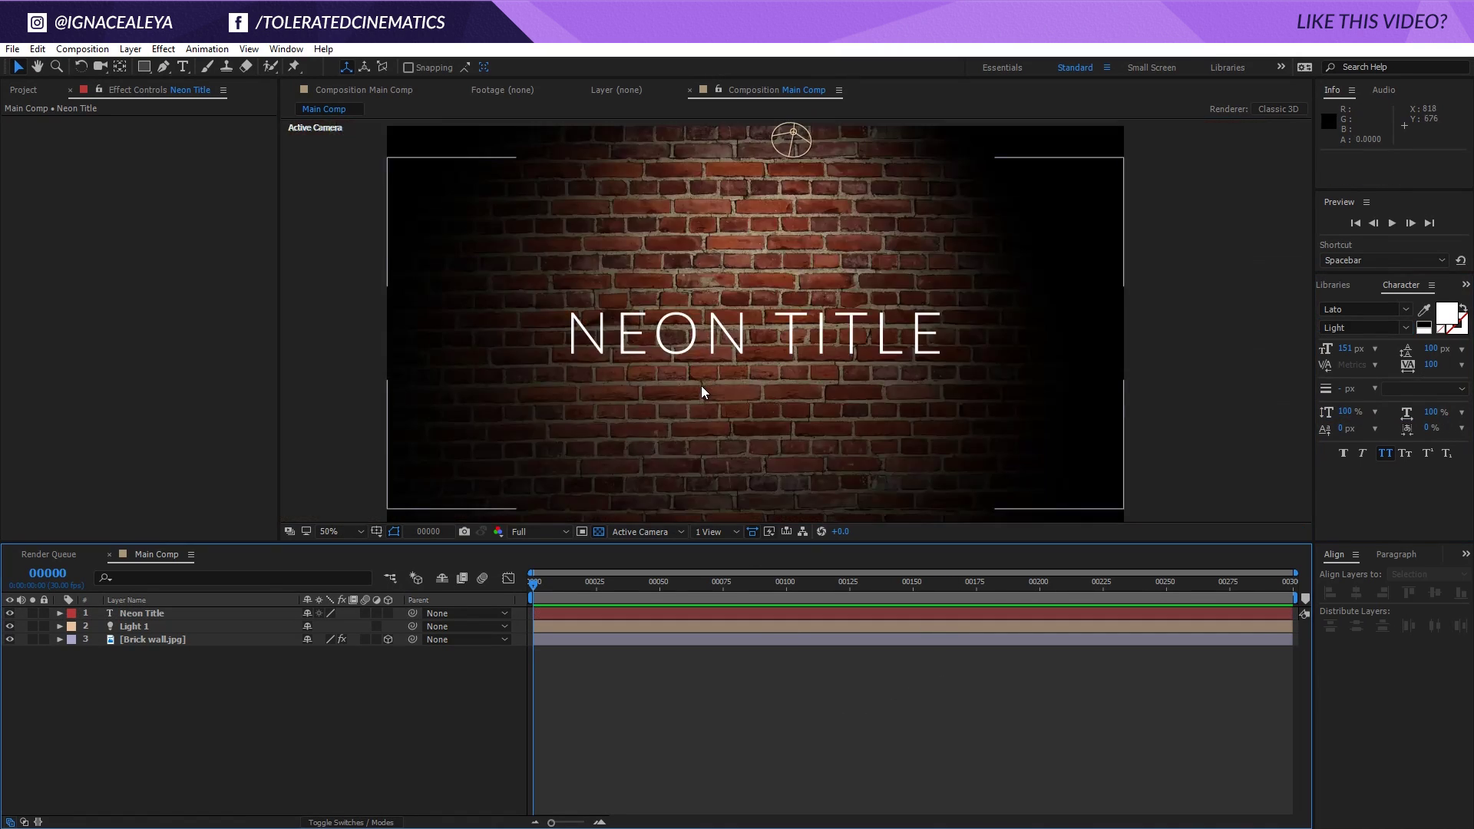
pyautogui.click(186, 613)
pyautogui.click(82, 48)
pyautogui.moveTo(130, 49)
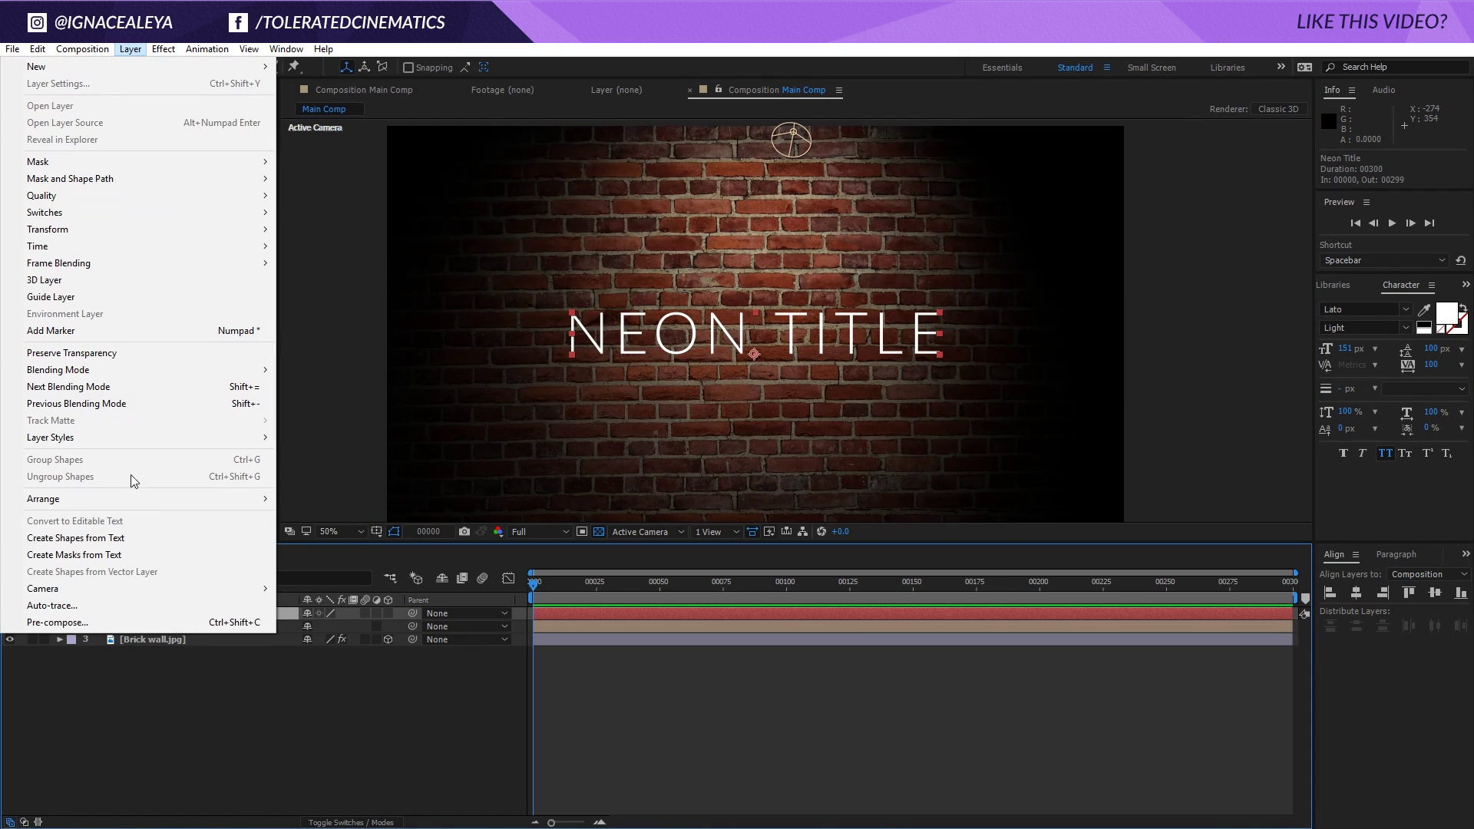
pyautogui.click(108, 622)
pyautogui.write('Tit')
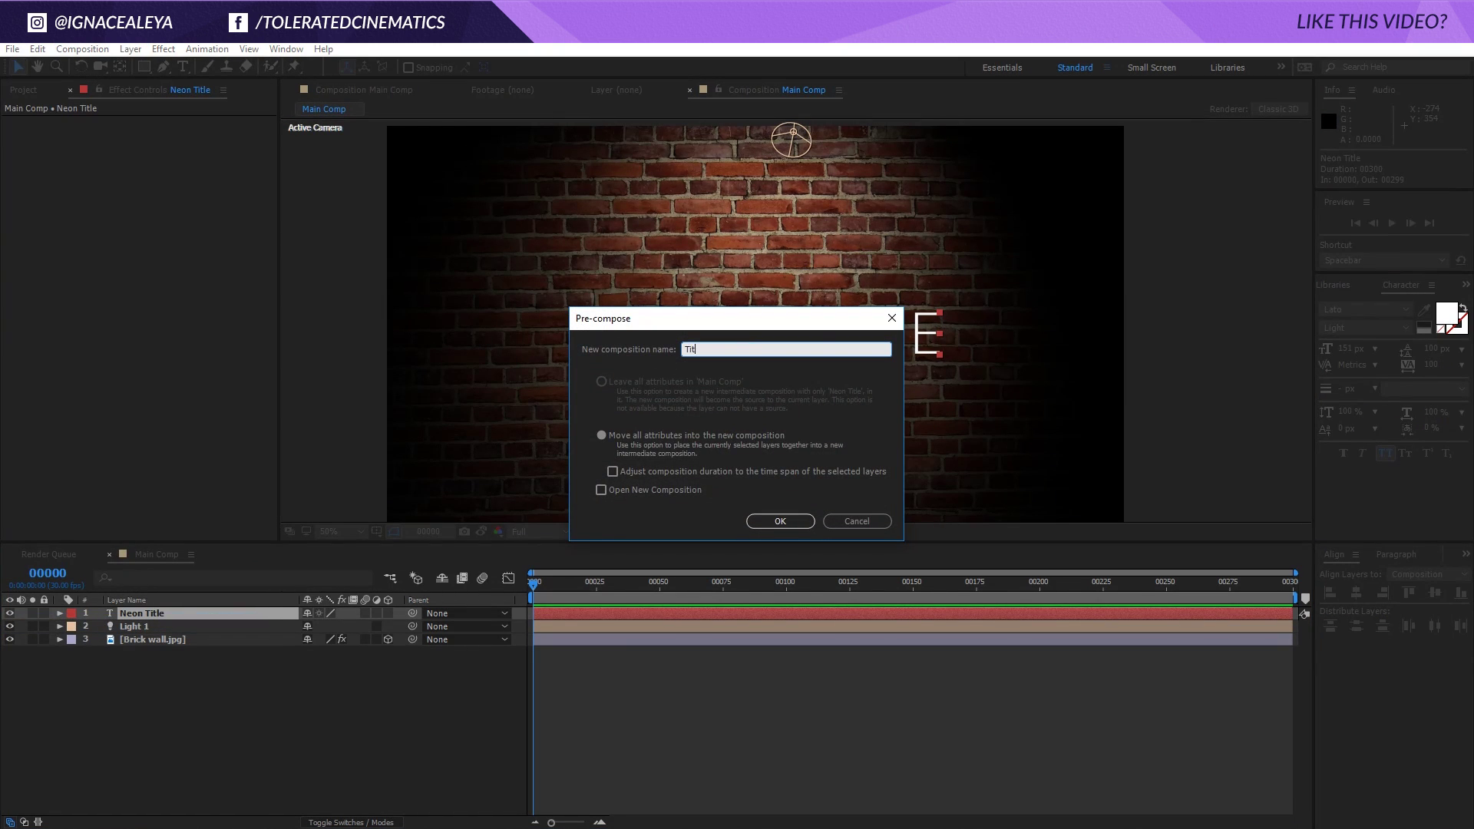
pyautogui.write('le')
pyautogui.press('Return')
# Lower the Title layer's opacity to 15%
pyautogui.scroll(2, 615, 380)
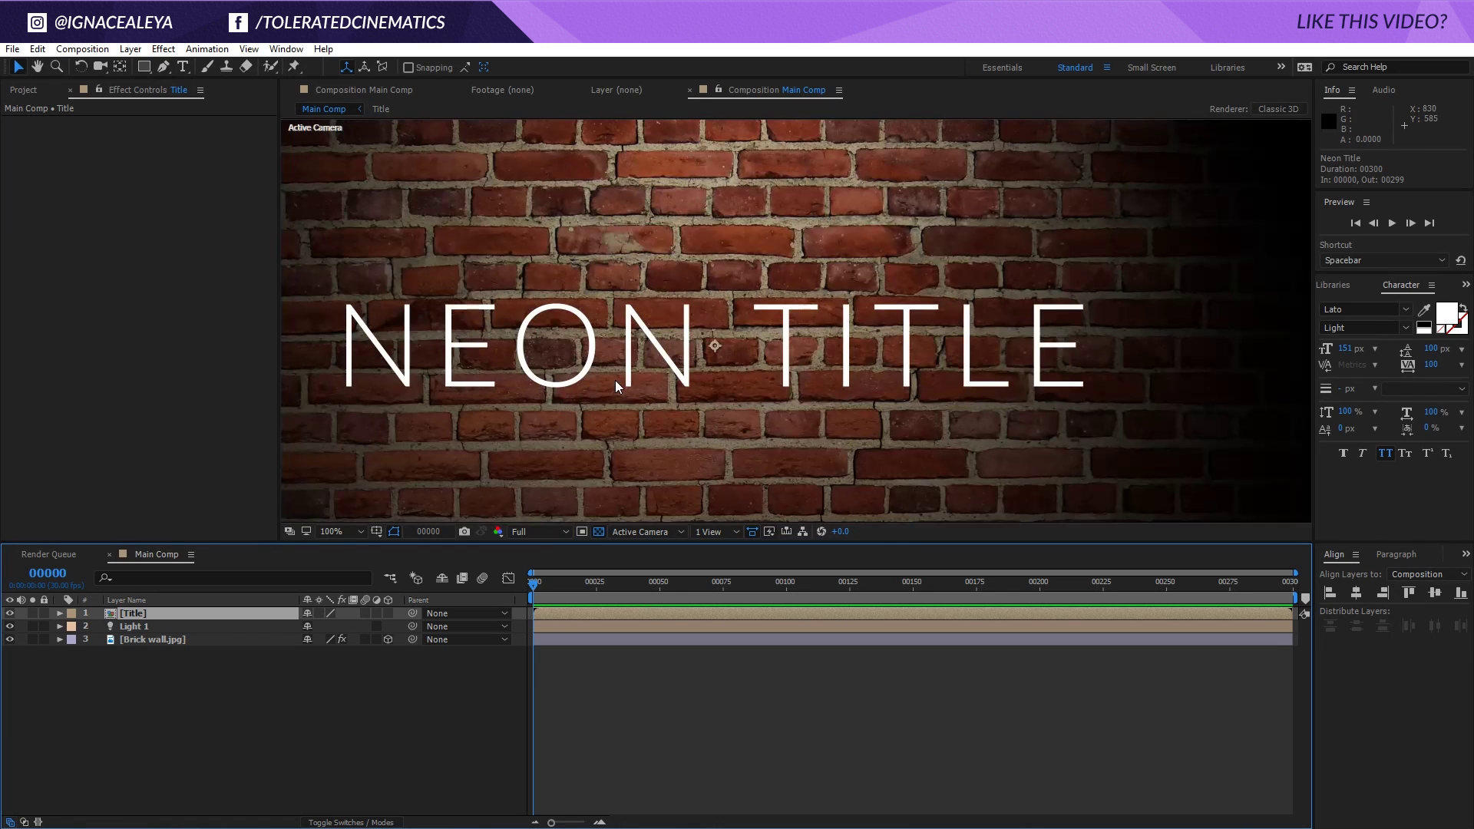
pyautogui.scroll(1, 615, 380)
pyautogui.scroll(1, 850, 347)
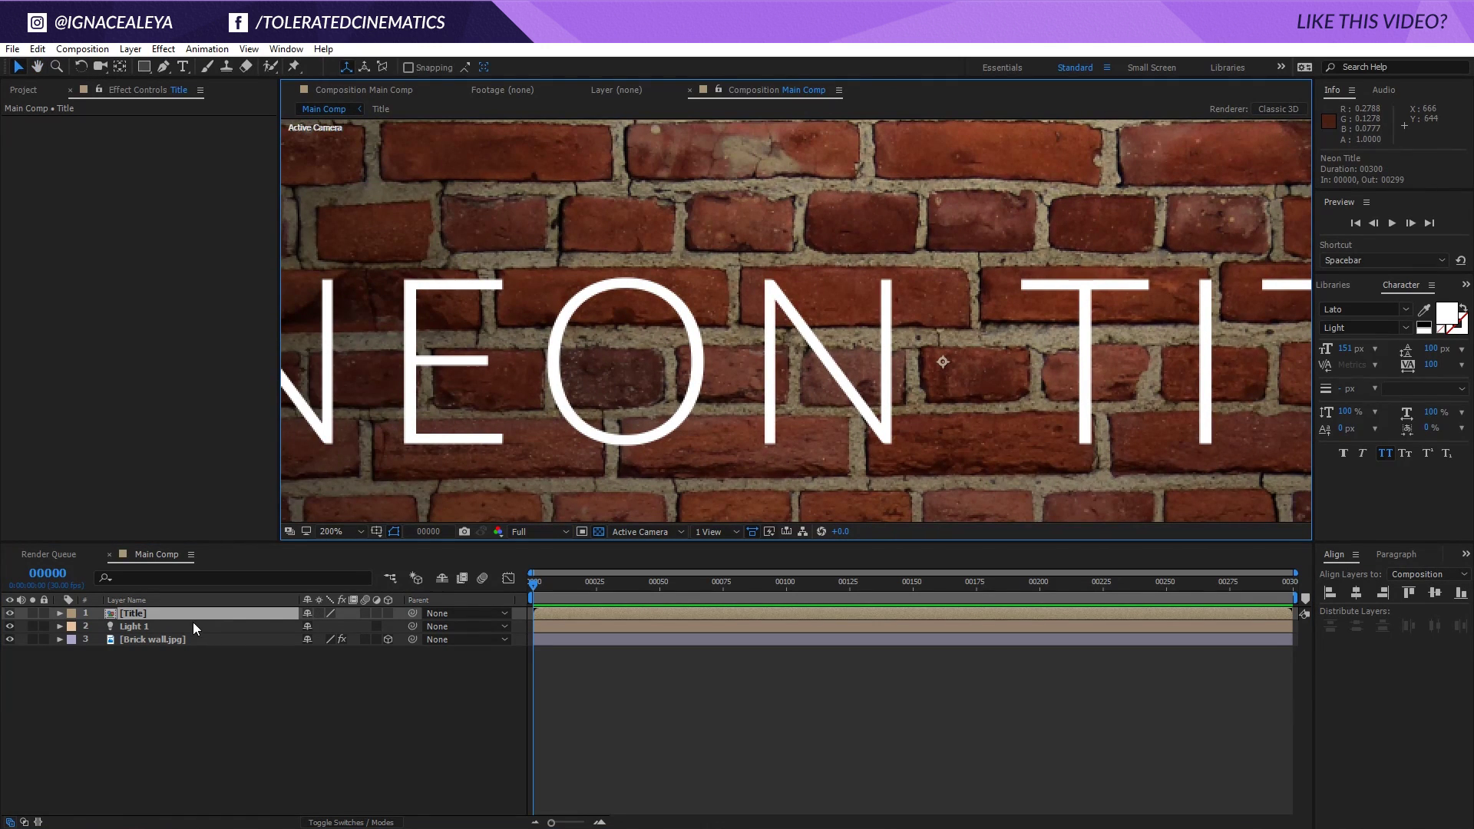
pyautogui.press('t')
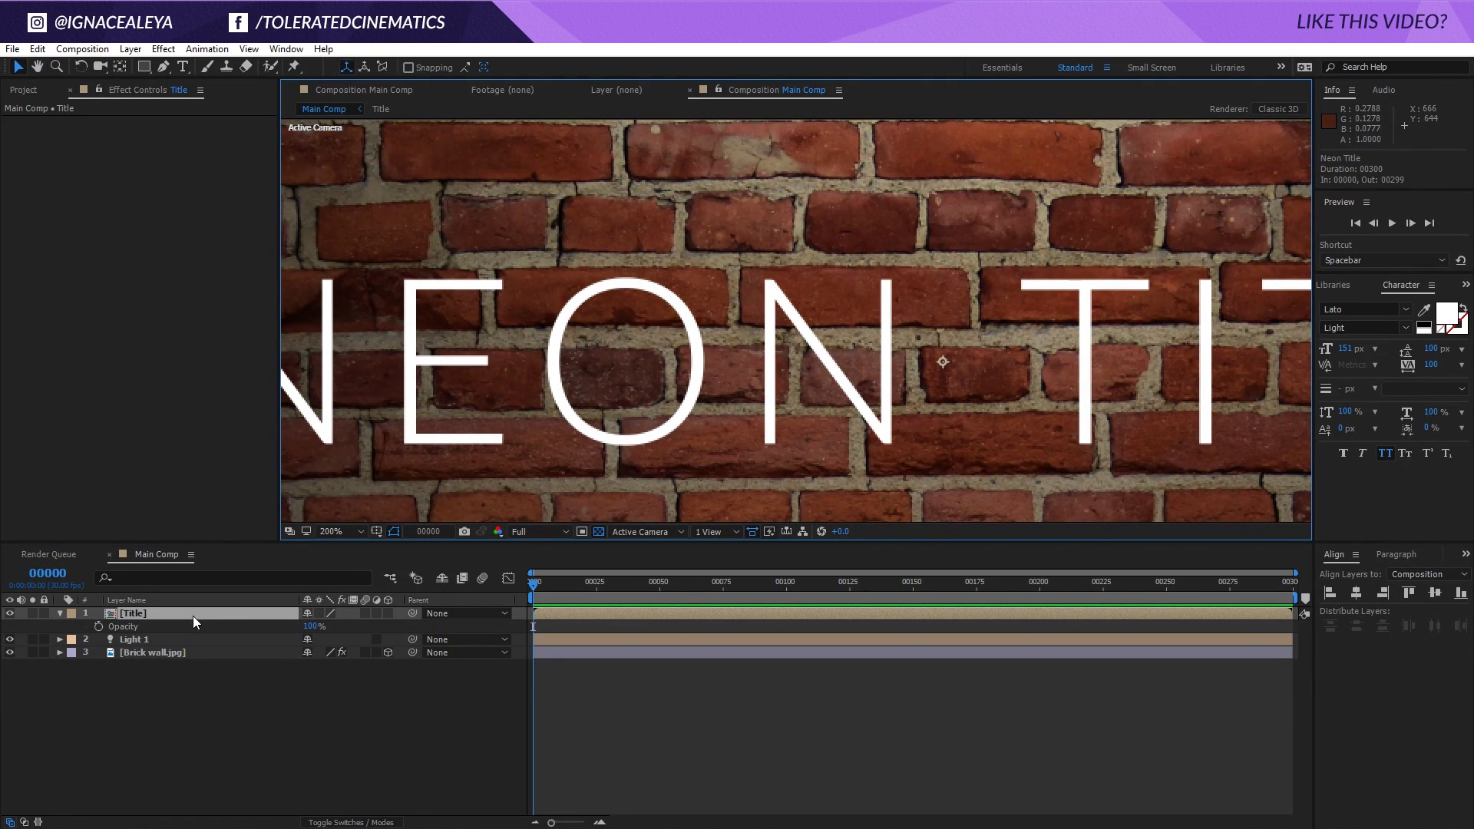
pyautogui.click(312, 626)
pyautogui.write('10')
pyautogui.press('Return')
pyautogui.click(288, 694)
pyautogui.moveTo(668, 430); pyautogui.dragTo(1042, 321)
pyautogui.press('v')
pyautogui.click(860, 616)
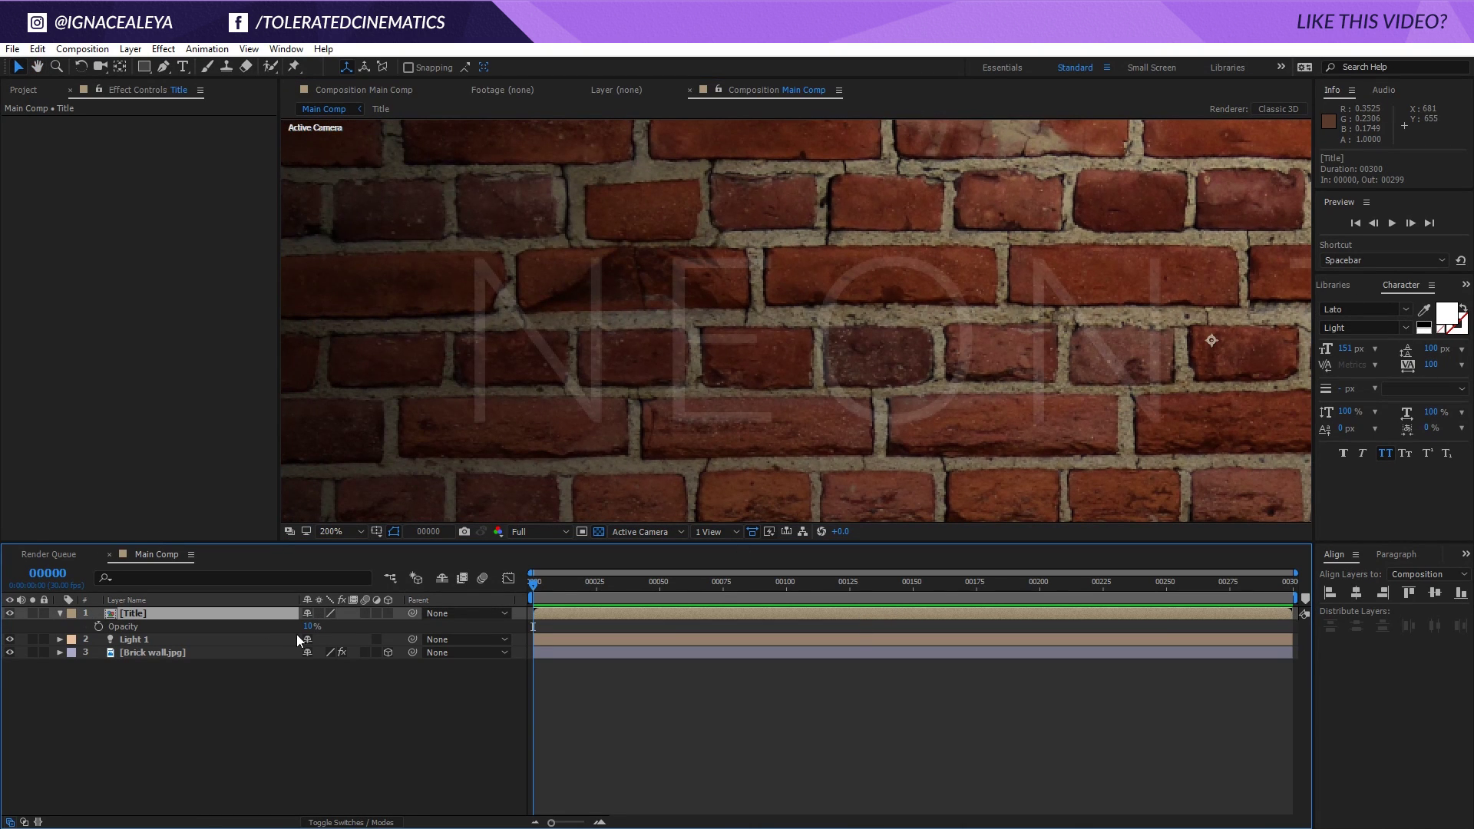
pyautogui.moveTo(310, 626); pyautogui.dragTo(314, 626)
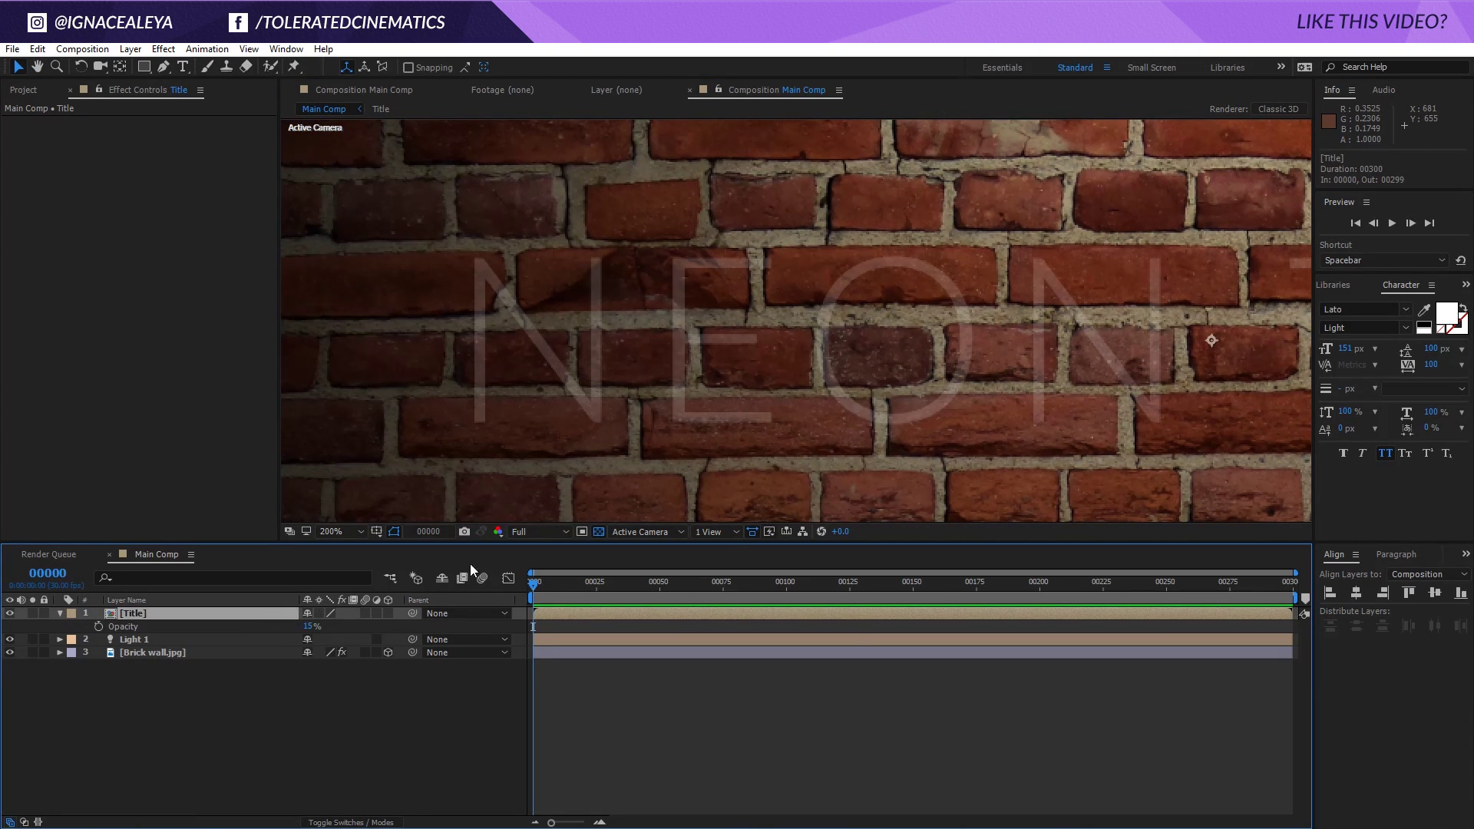
# Find the CC Vector Blur effect and apply it to the Title layer
pyautogui.click(1333, 285)
pyautogui.hotkey('ctrl', '5')
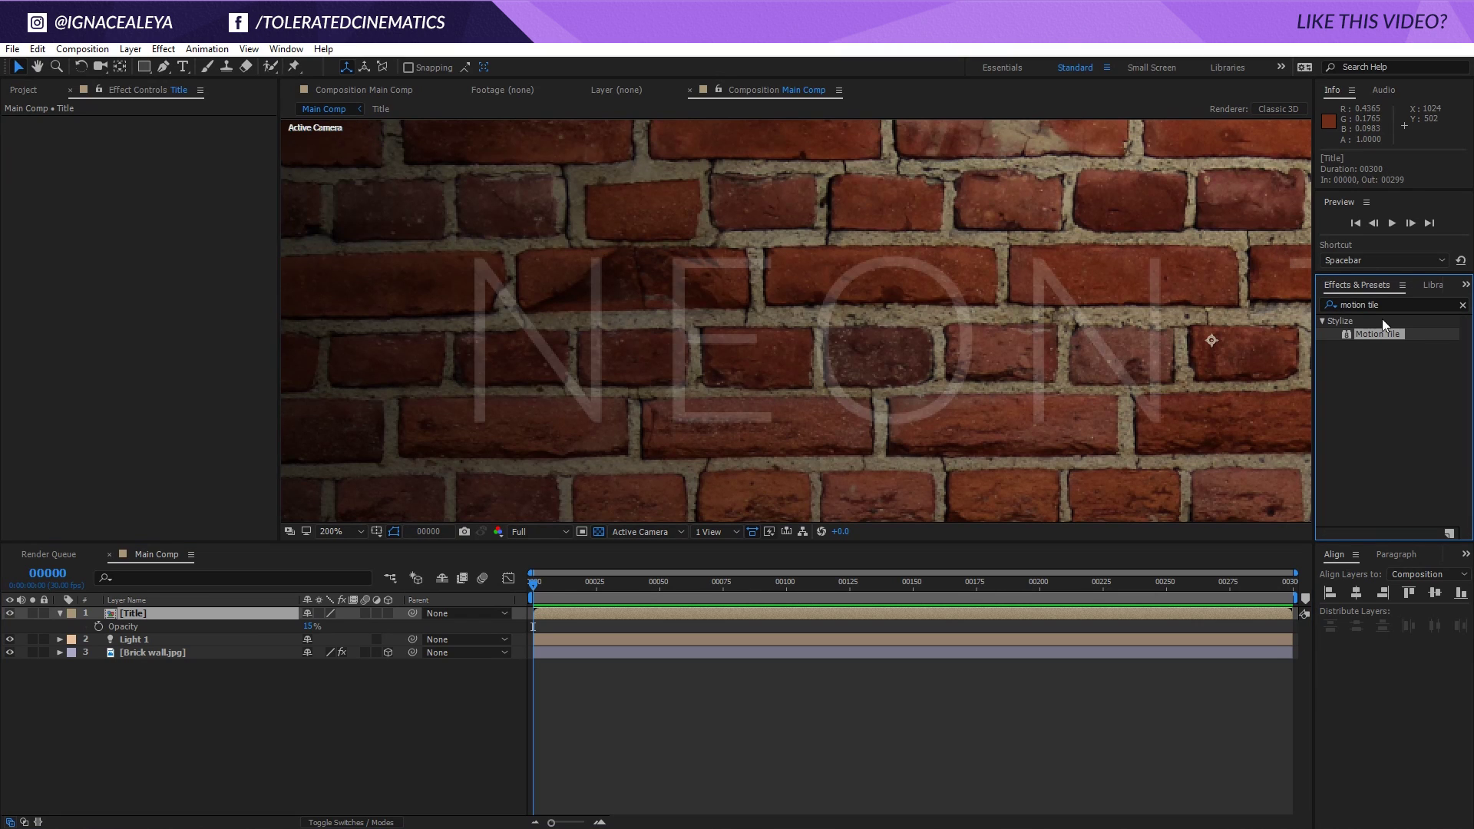
pyautogui.tripleClick(1366, 305)
pyautogui.write('ctile')
pyautogui.doubleClick(1365, 305)
pyautogui.write('cc vec')
pyautogui.moveTo(1374, 334); pyautogui.dragTo(237, 615)
# Set the CC Vector Blur amount on the Title layer to 4
pyautogui.click(159, 148)
pyautogui.write('2')
pyautogui.press('Return')
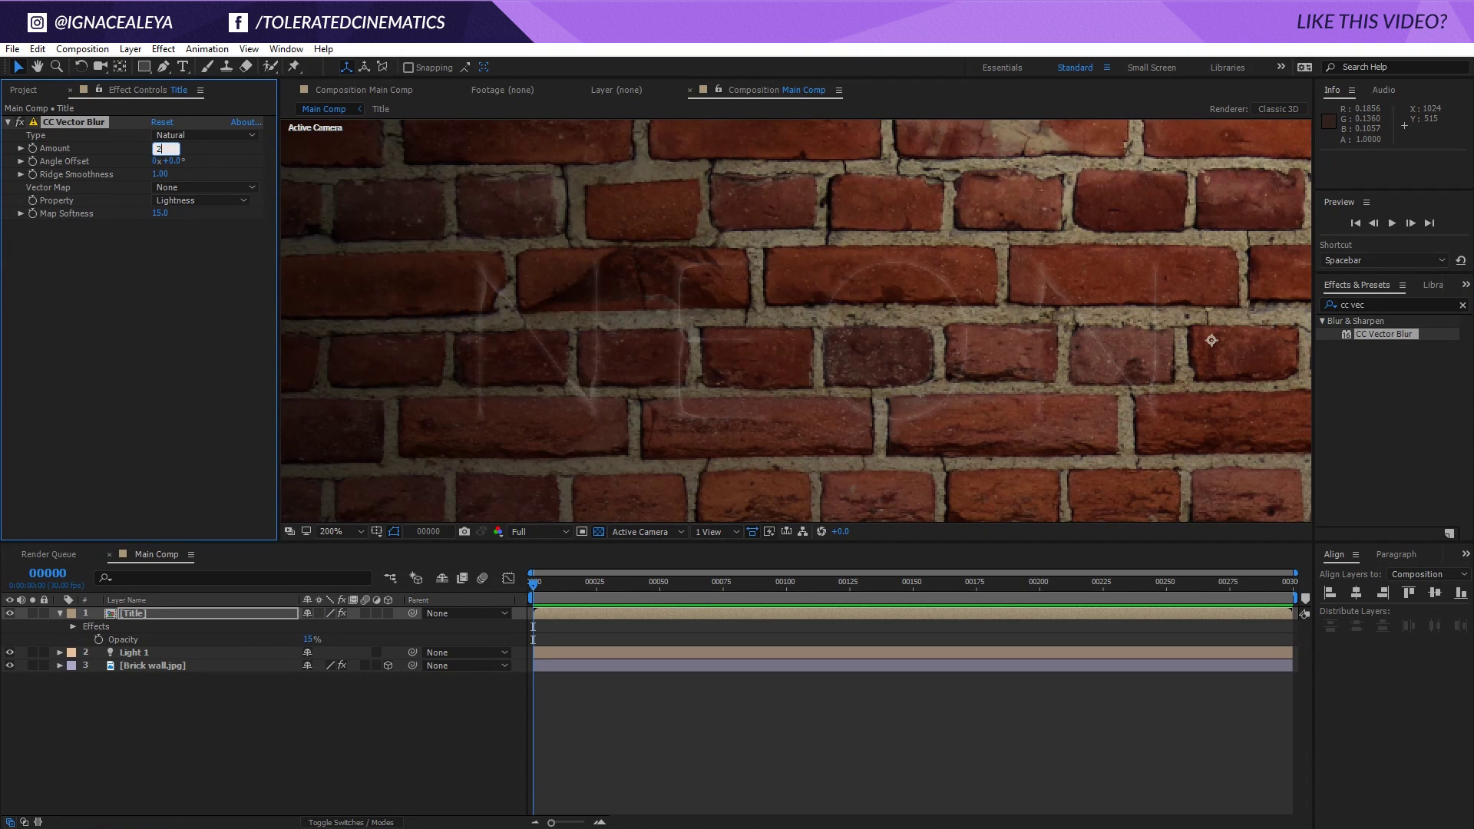
pyautogui.moveTo(157, 152); pyautogui.dragTo(161, 152)
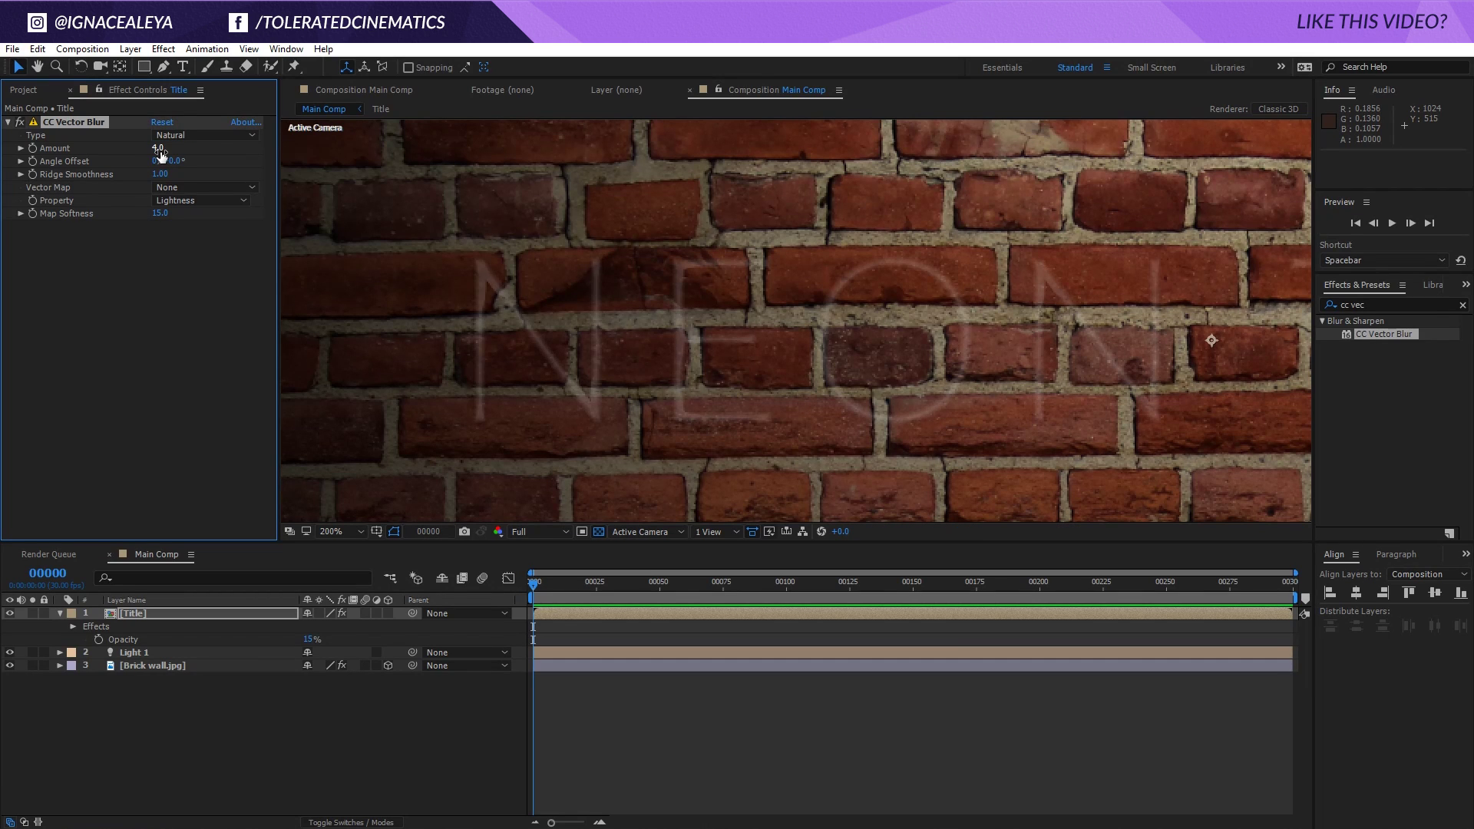
pyautogui.click(232, 715)
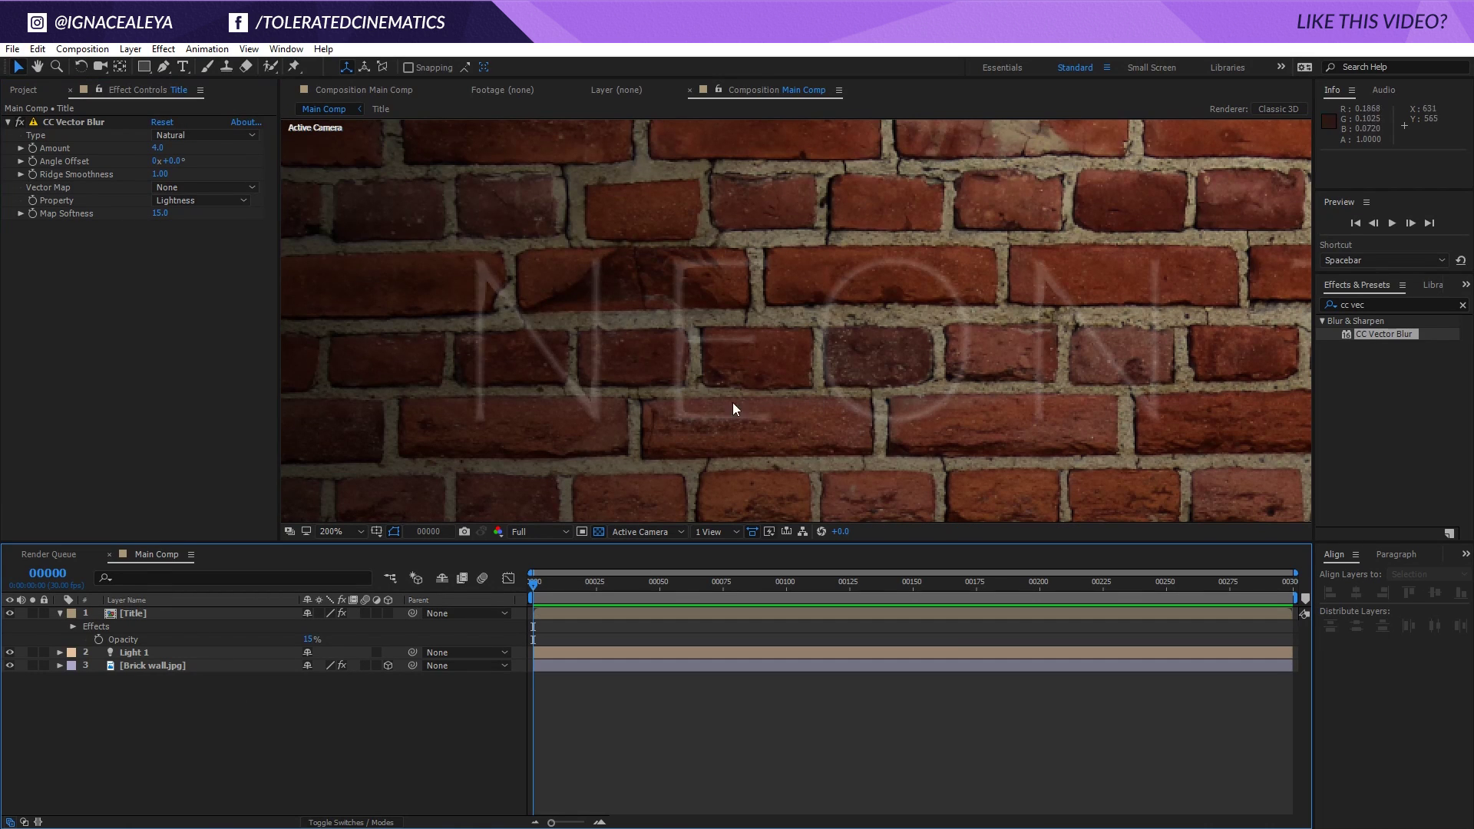
# Inspect the blurred, faded title against the brick wall, both up close and at a wider view
pyautogui.scroll(-1, 704, 376)
pyautogui.scroll(1, 854, 405)
pyautogui.press('h')
pyautogui.moveTo(853, 405); pyautogui.dragTo(817, 344)
pyautogui.press('v')
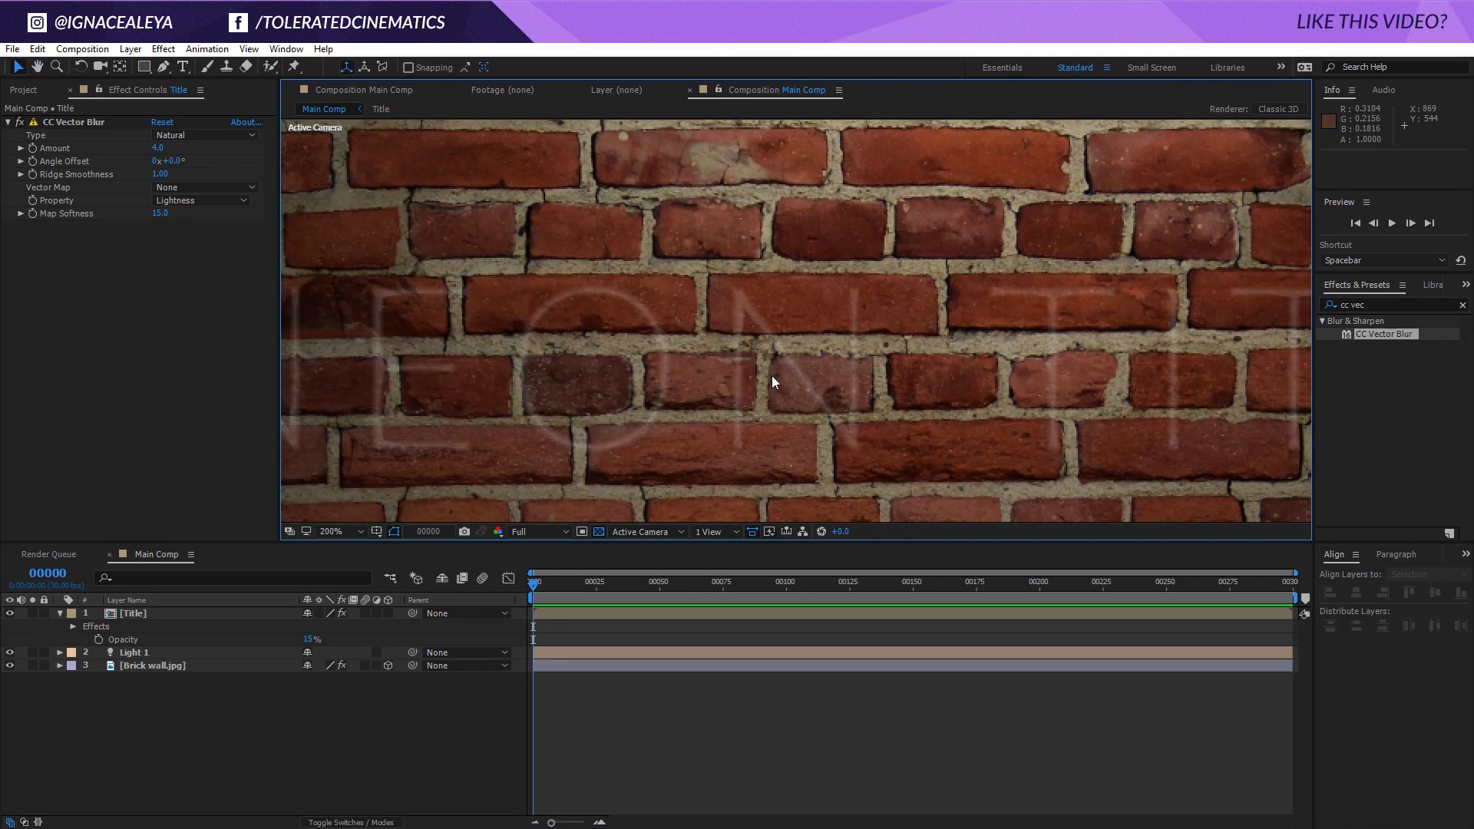
pyautogui.scroll(-1, 754, 389)
pyautogui.click(192, 615)
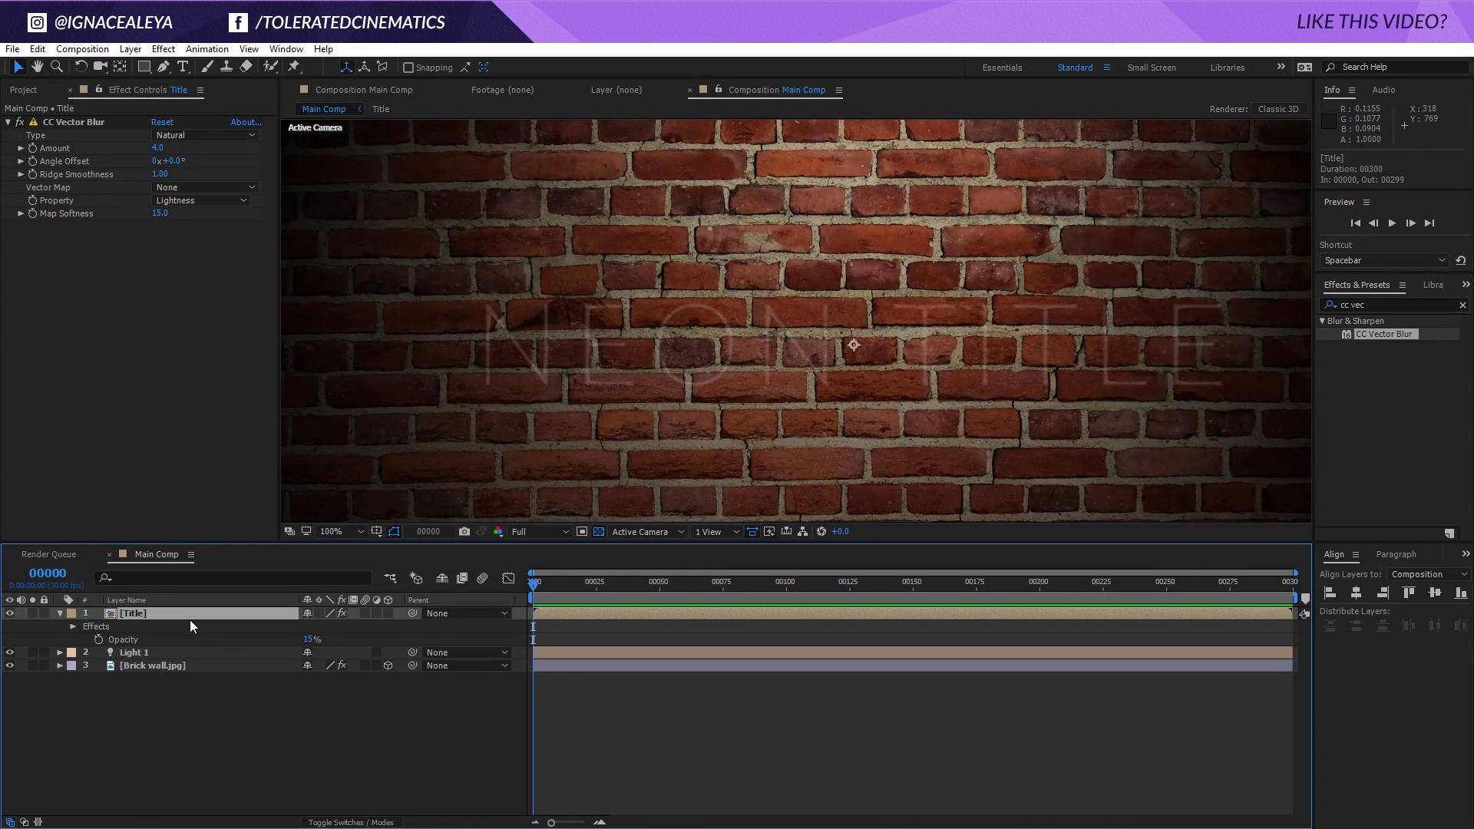
pyautogui.press('.')
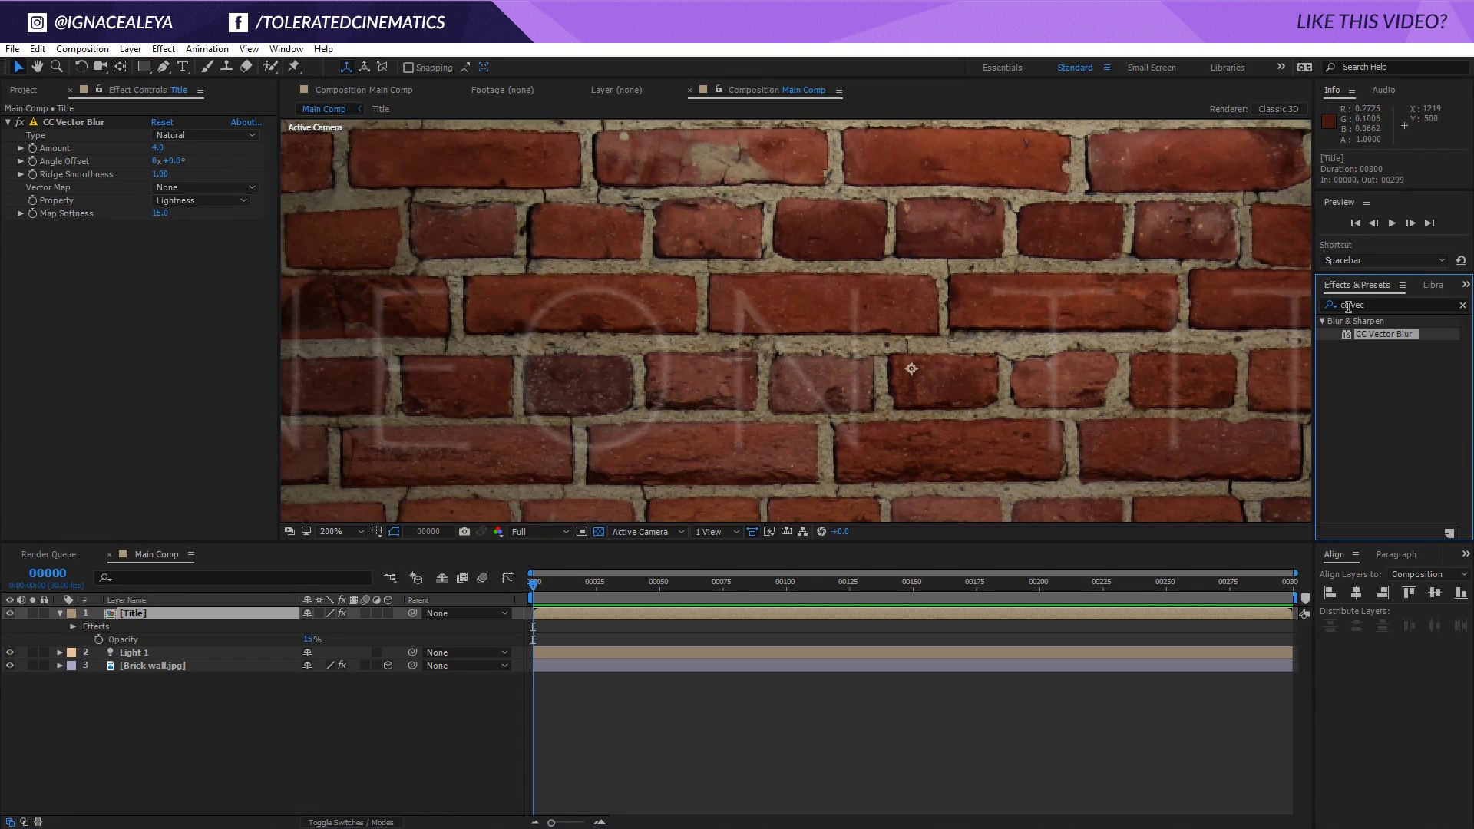
# Apply the Drop Shadow effect to the Title layer and set its shadow opacity to 89%
pyautogui.tripleClick(1389, 308)
pyautogui.write('ccd')
pyautogui.doubleClick(1365, 307)
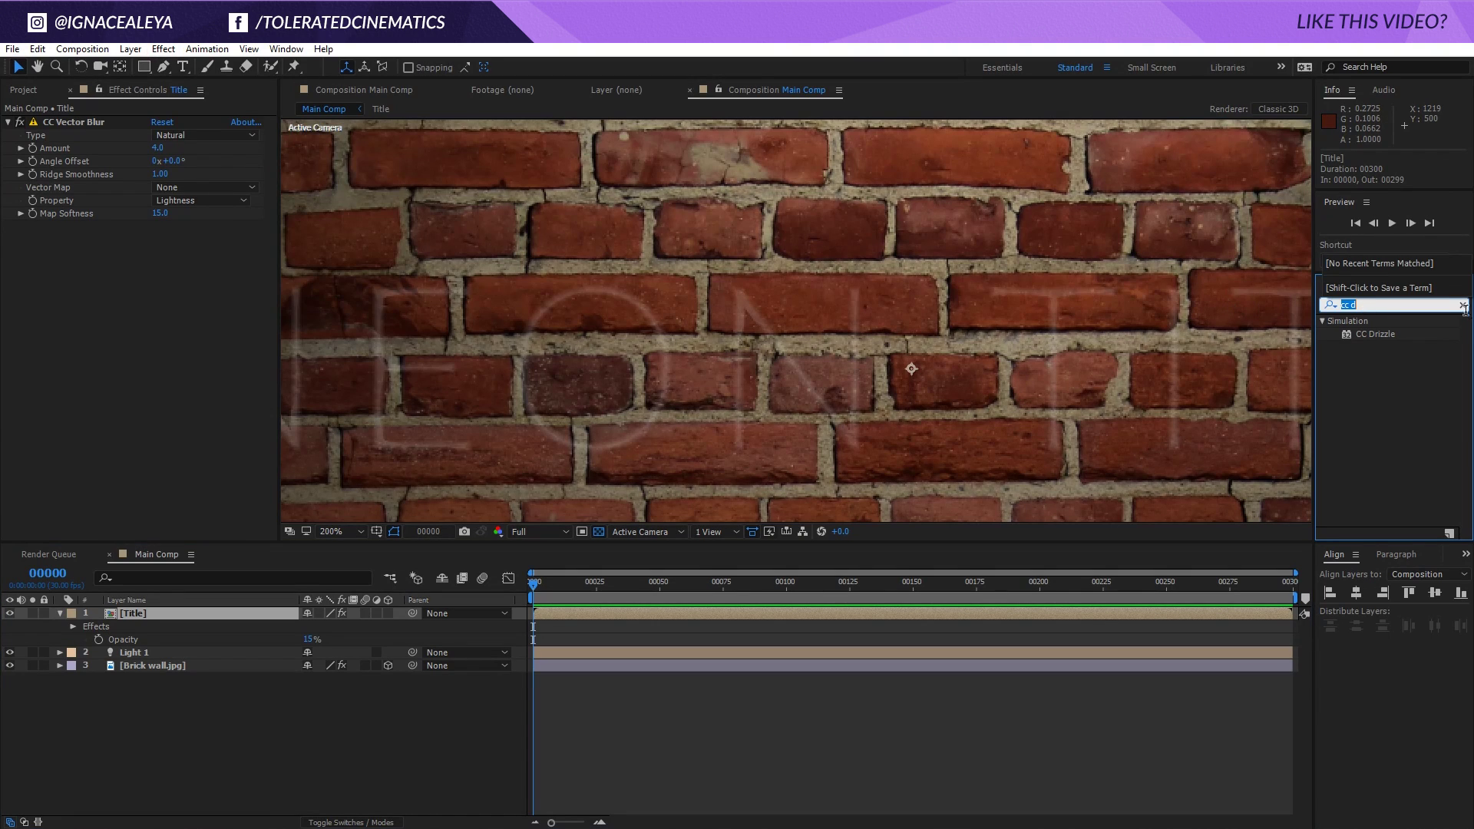
pyautogui.write('drop')
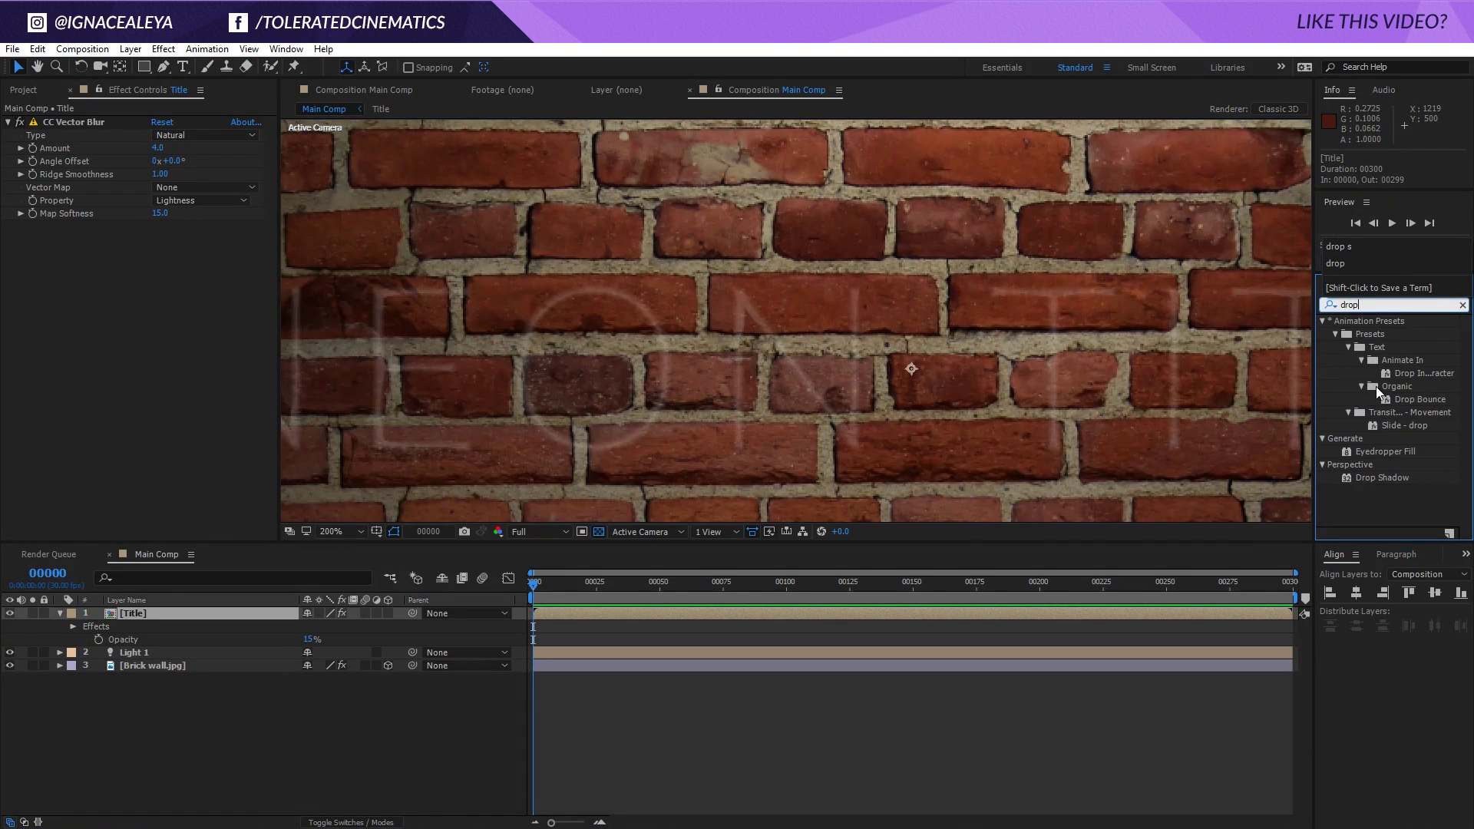
pyautogui.moveTo(1374, 477); pyautogui.dragTo(194, 612)
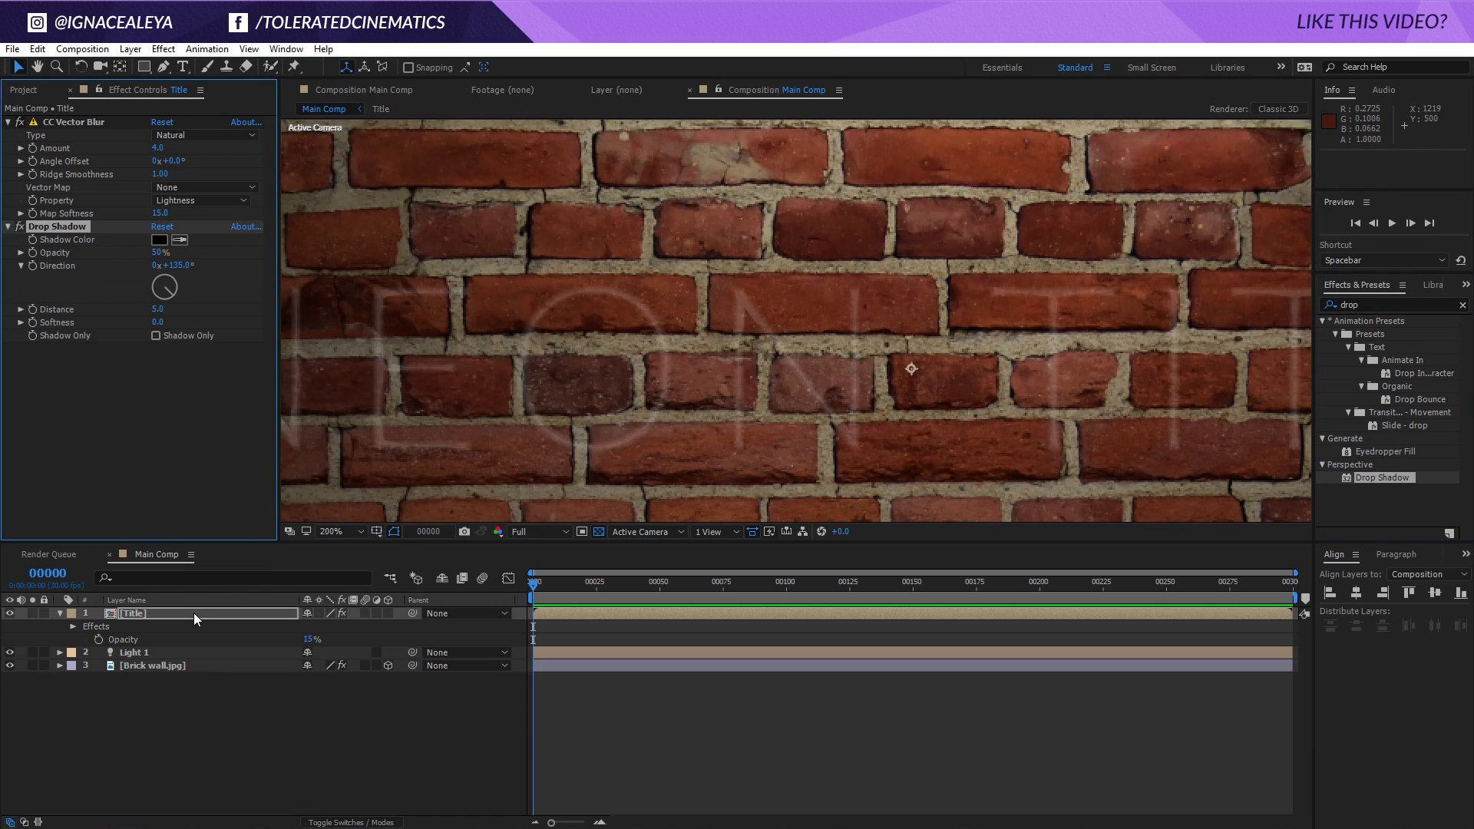
pyautogui.moveTo(154, 254); pyautogui.dragTo(215, 271)
pyautogui.click(265, 682)
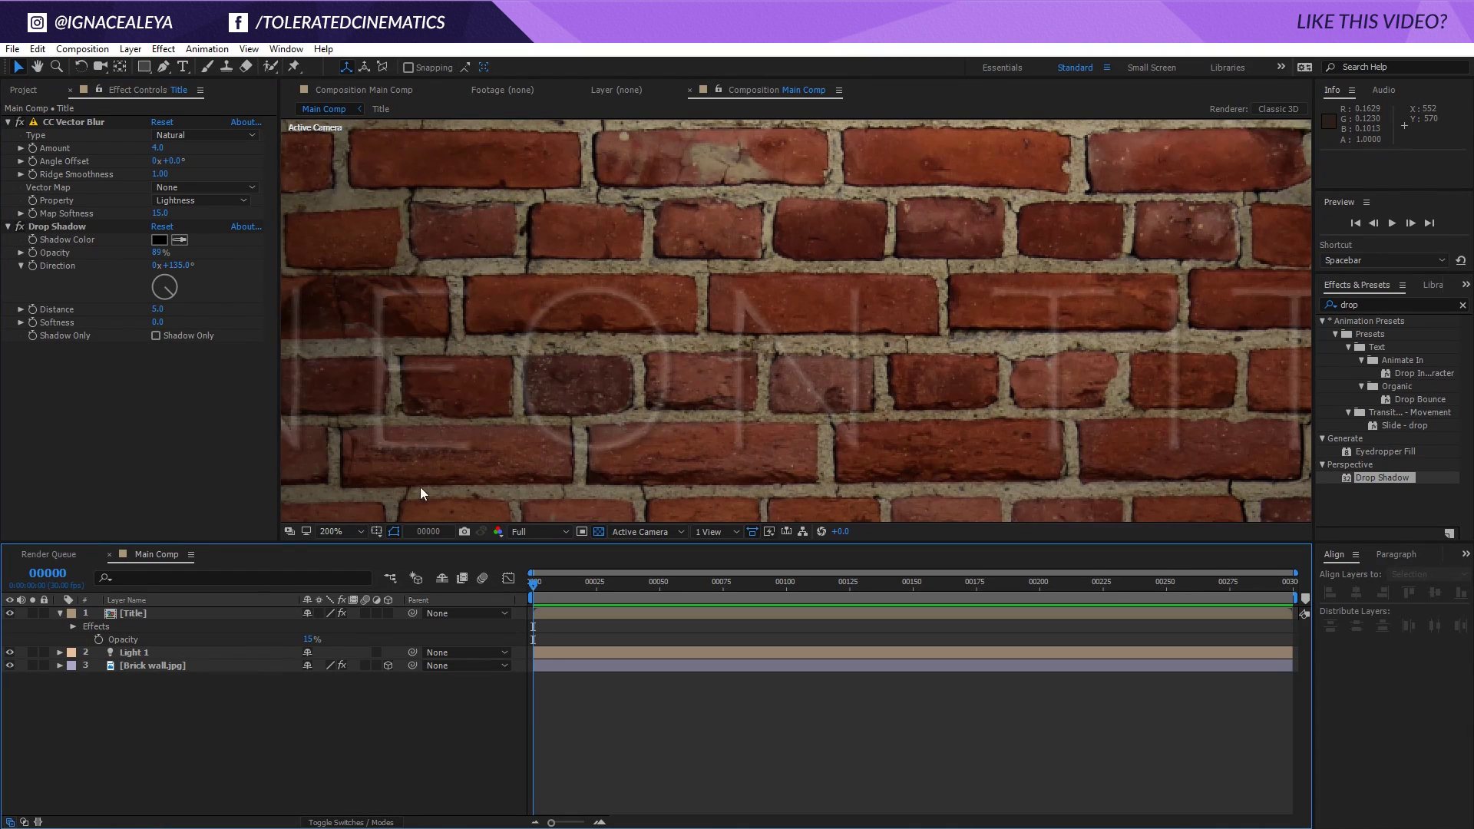
# Duplicate the Title layer and set the lower copy's opacity to 25%
pyautogui.scroll(-1, 519, 395)
pyautogui.click(160, 614)
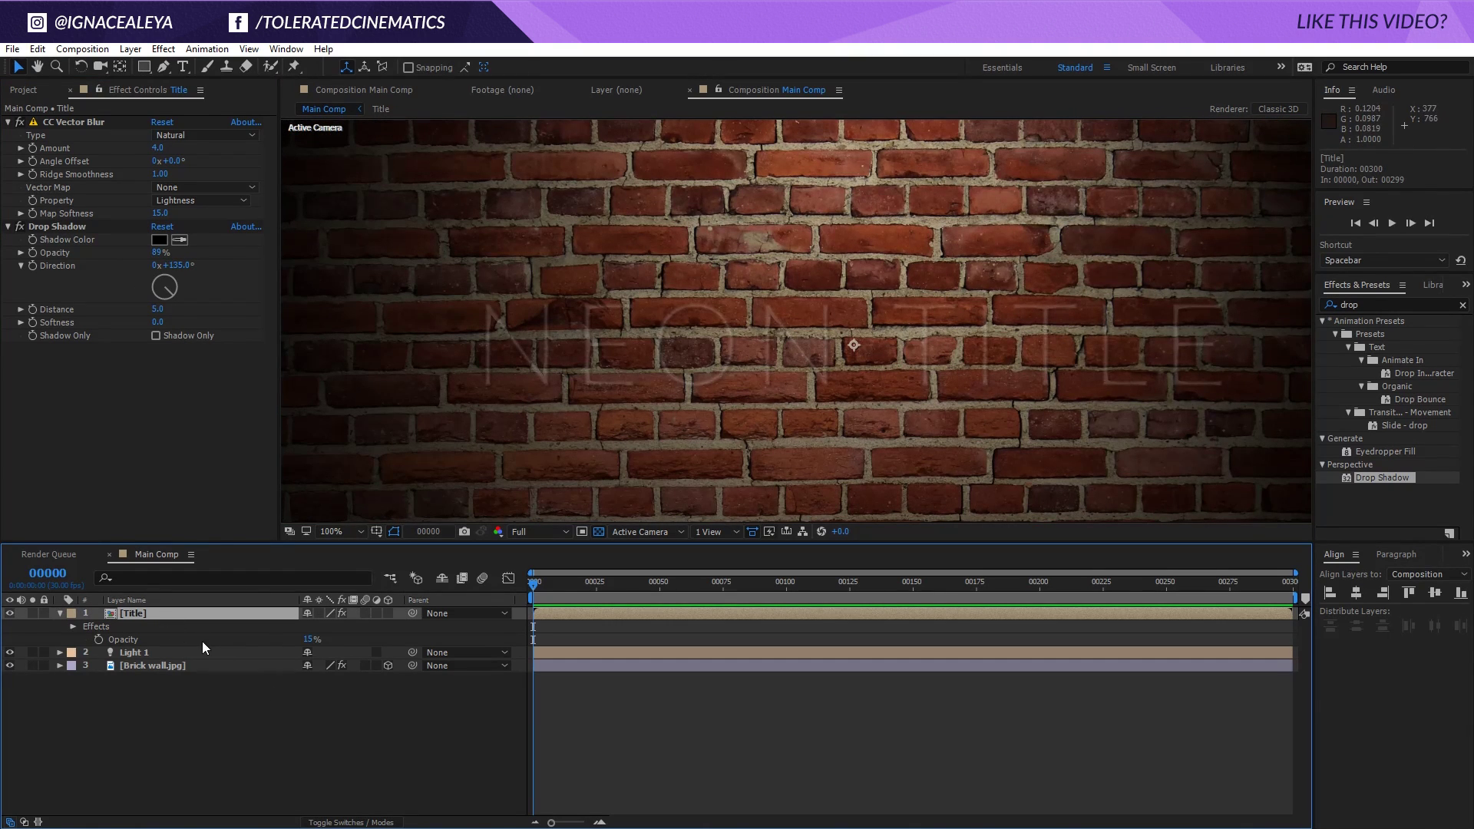
pyautogui.hotkey('ctrl', 'd')
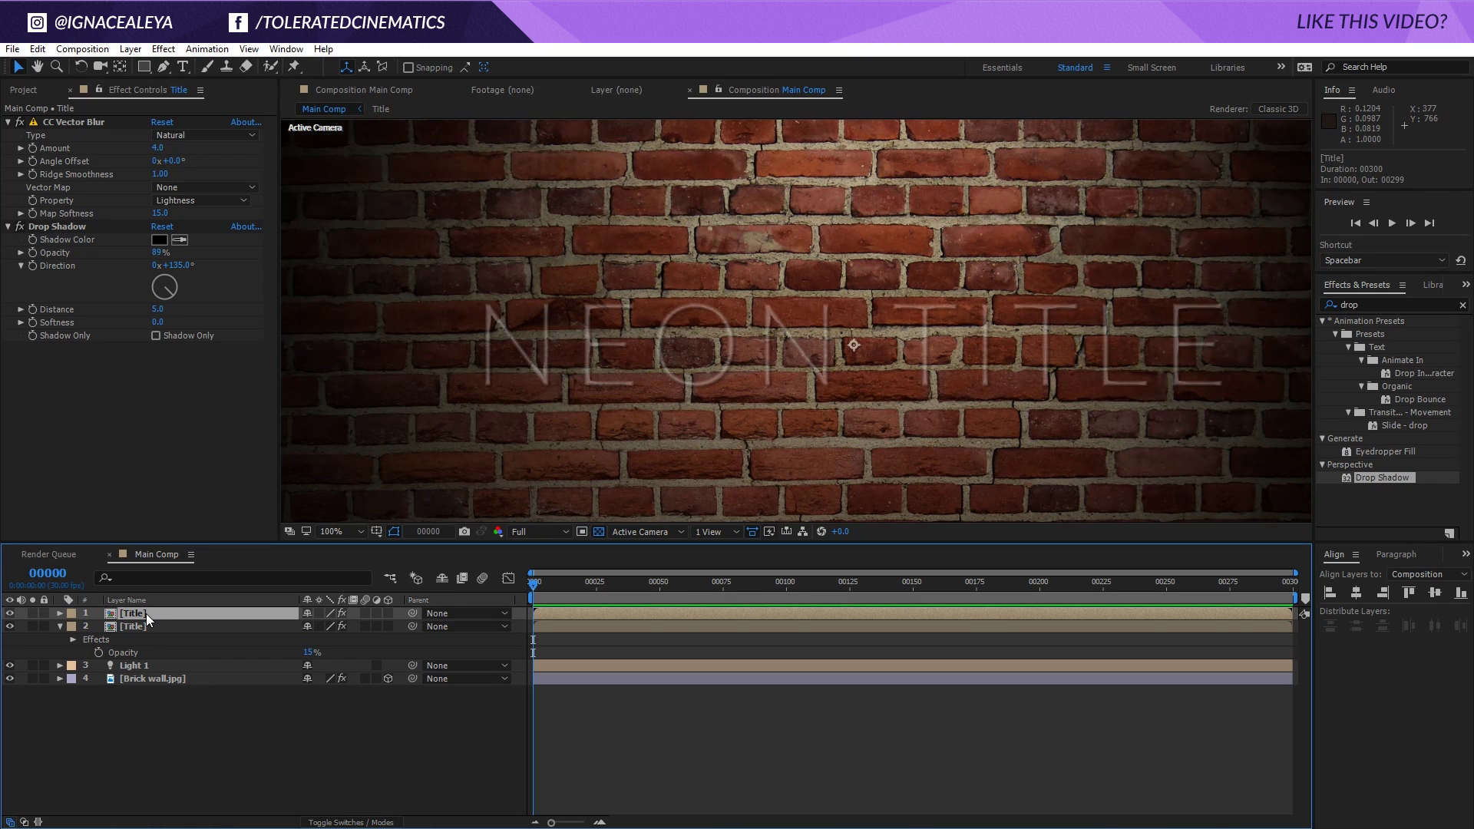
pyautogui.click(311, 653)
pyautogui.write('25')
pyautogui.press('Return')
# Raise the upper Title layer's opacity to 100%
pyautogui.click(181, 614)
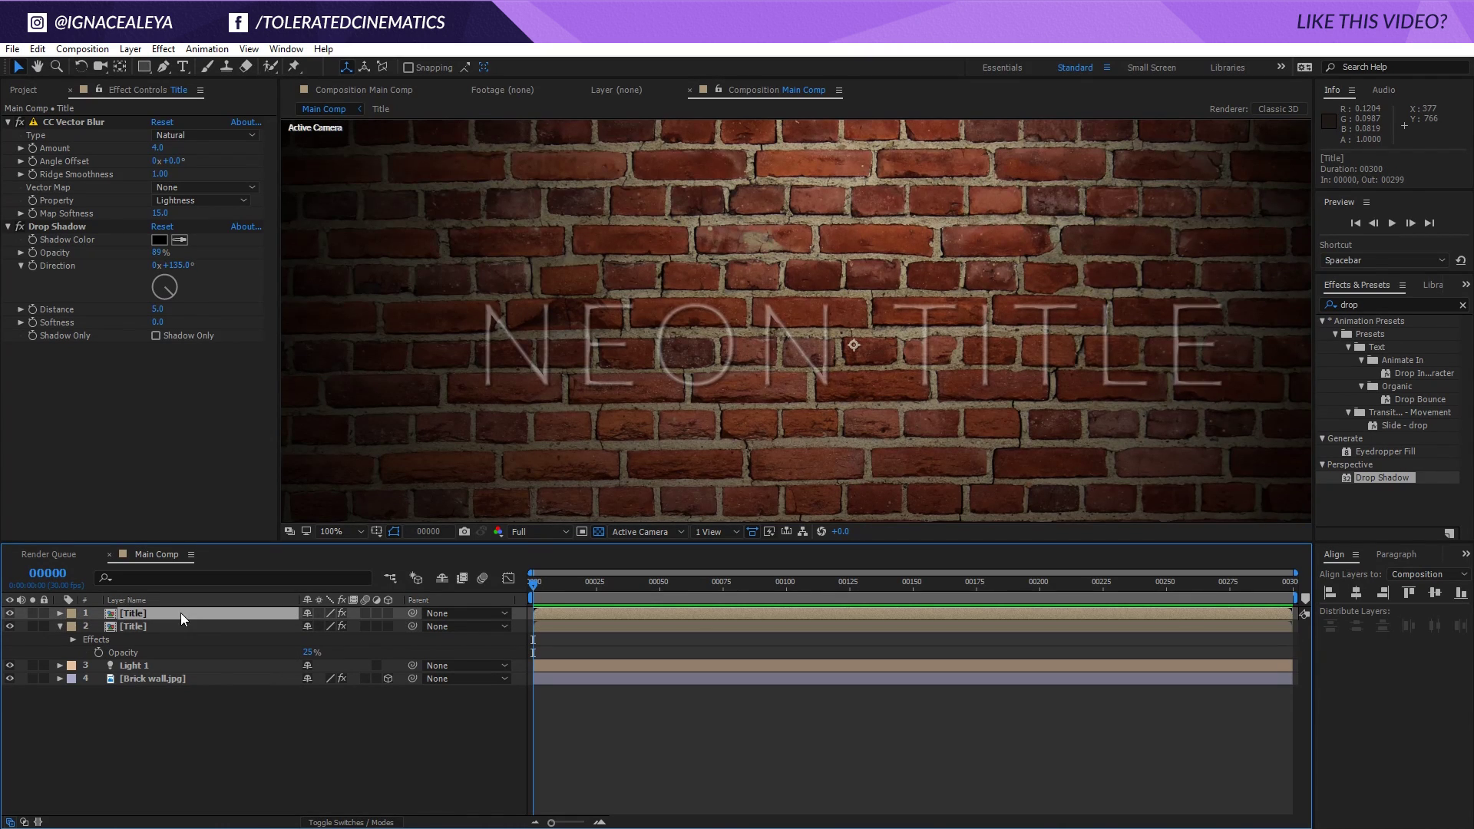
pyautogui.press('t')
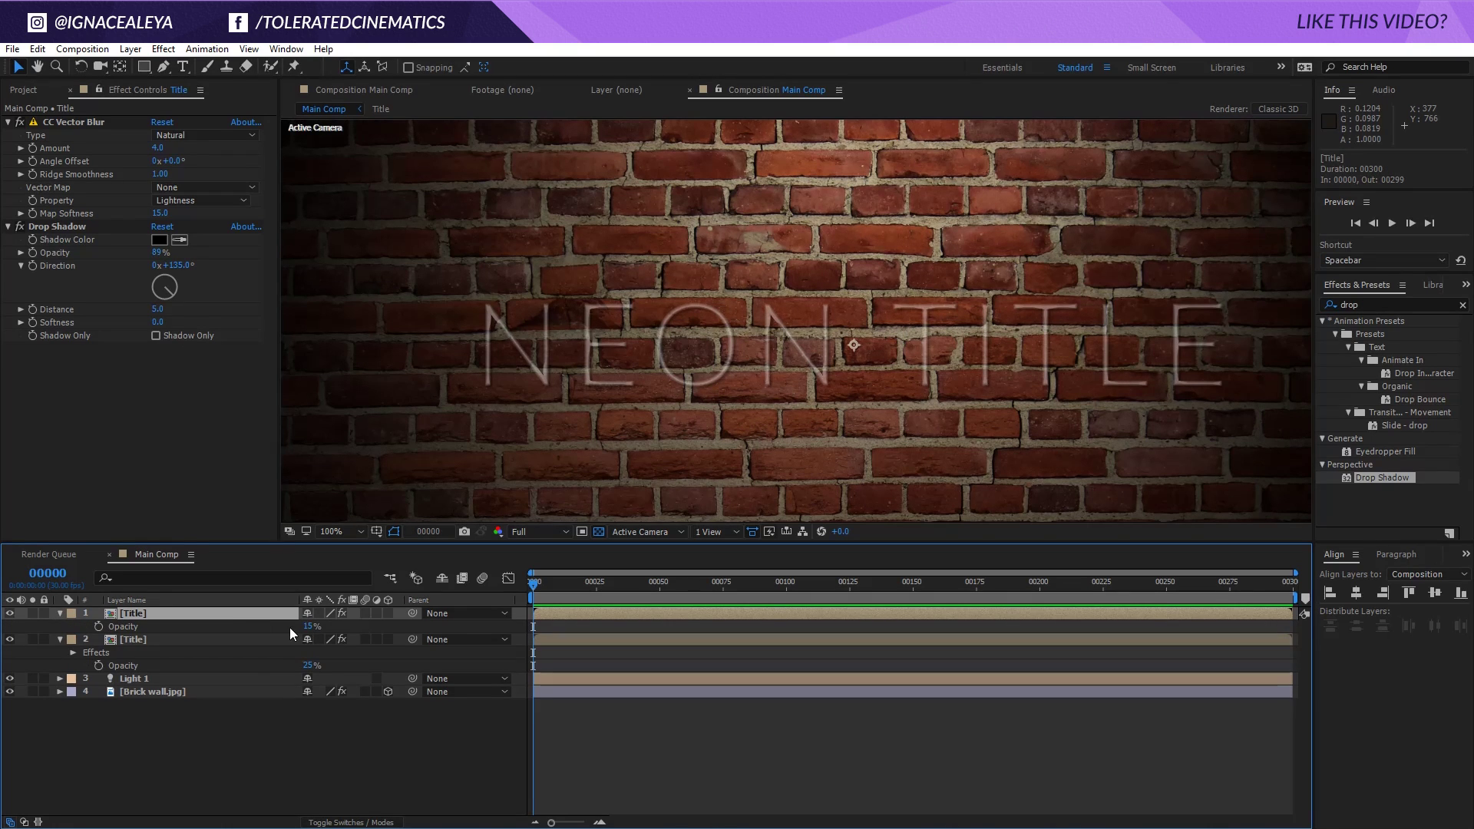
pyautogui.moveTo(305, 626); pyautogui.dragTo(674, 619)
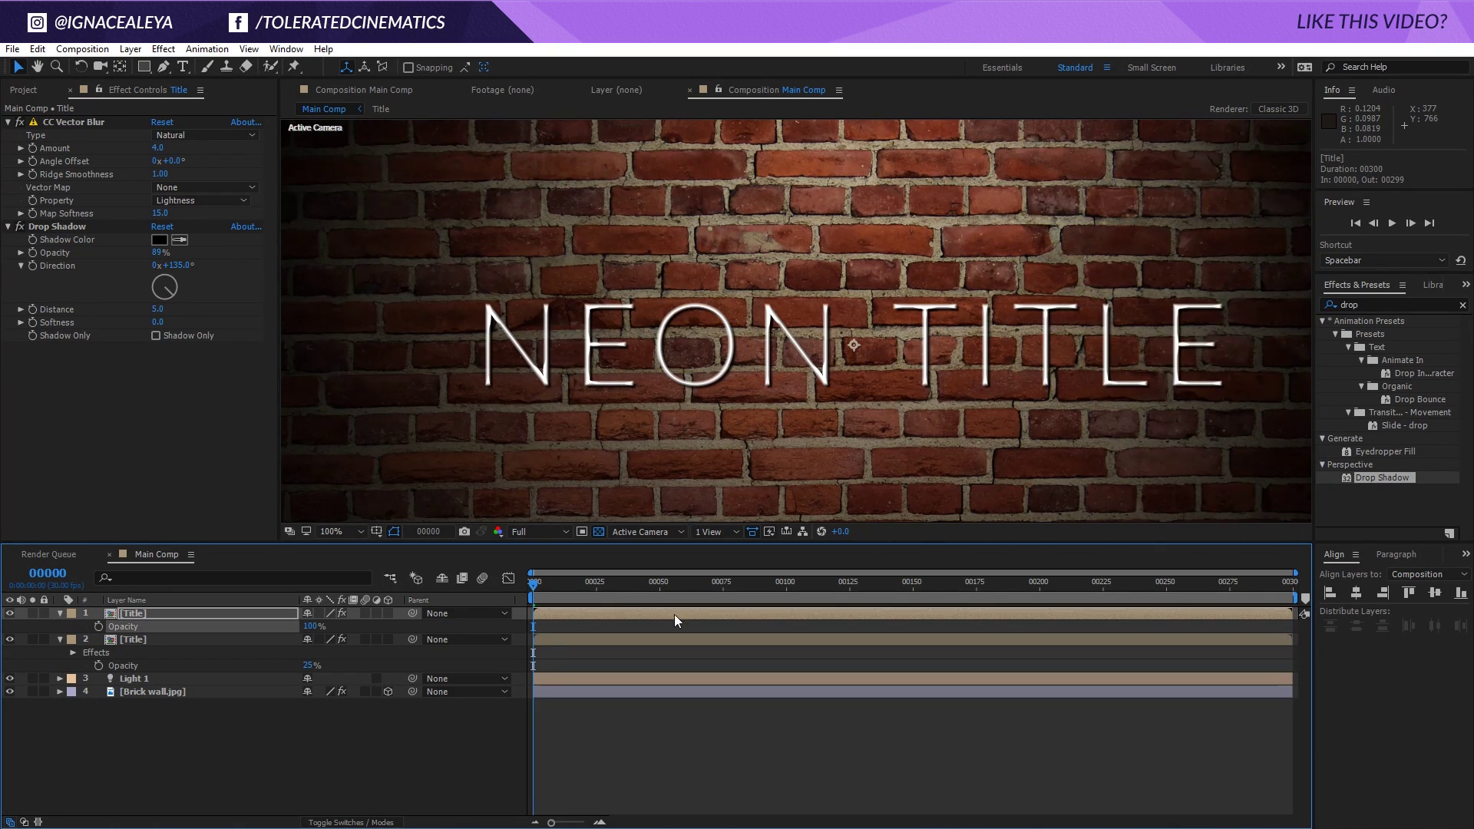
pyautogui.click(282, 613)
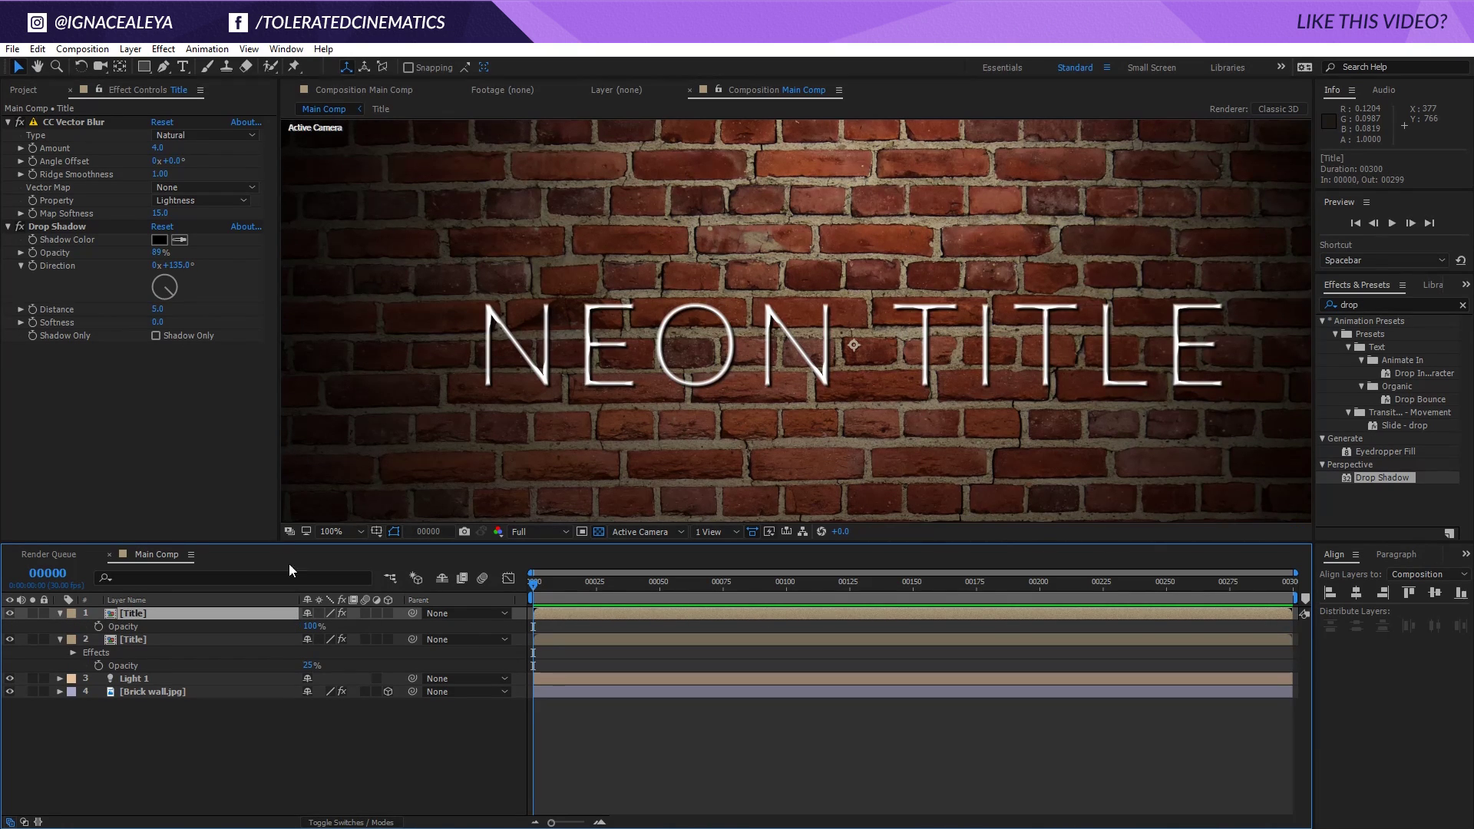
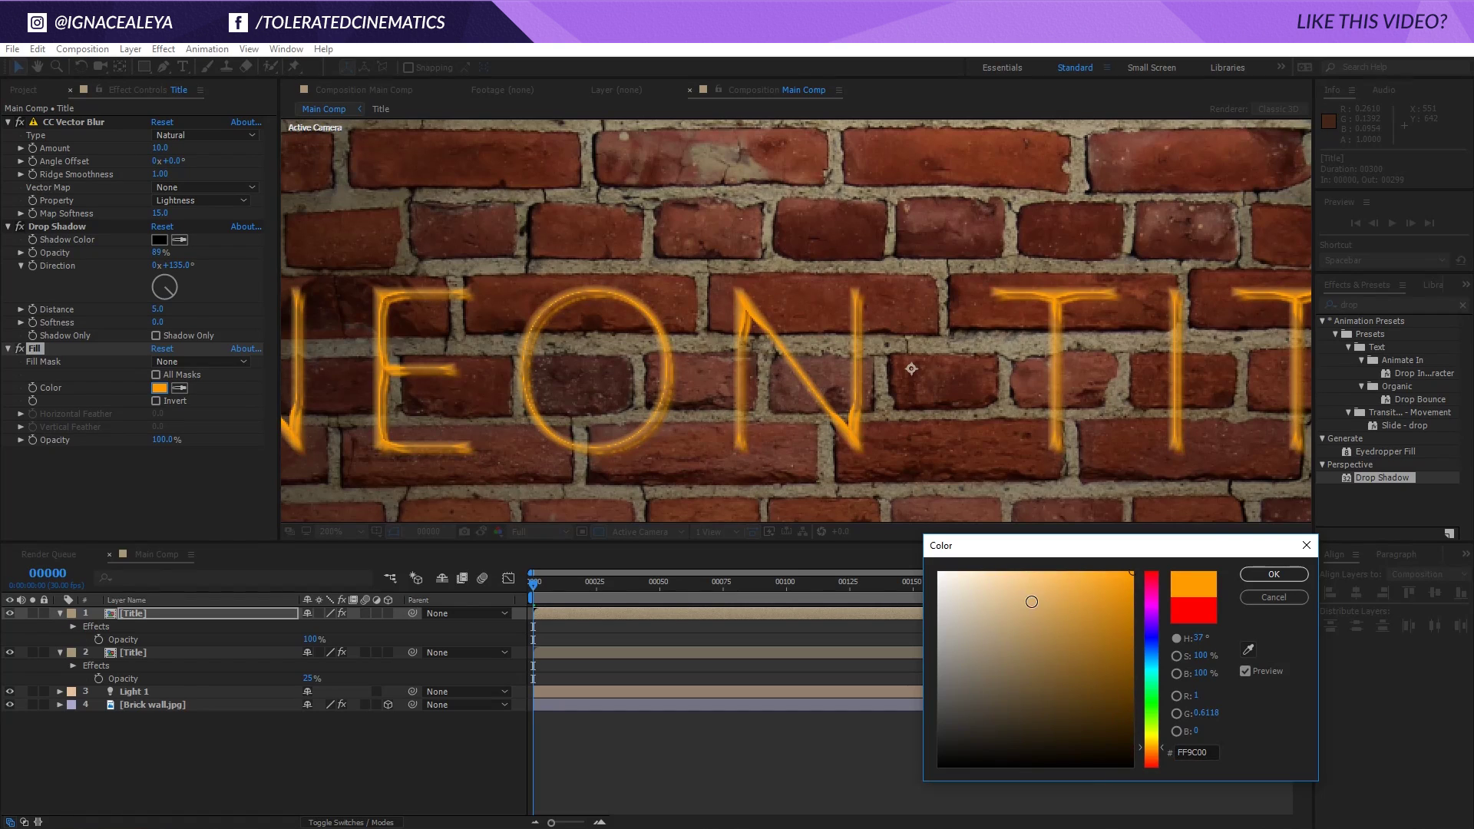
# Set the Fill effect colour of the upper Title layer to bright orange (FF9C00)
pyautogui.moveTo(1076, 572); pyautogui.dragTo(1129, 533)
pyautogui.click(1273, 574)
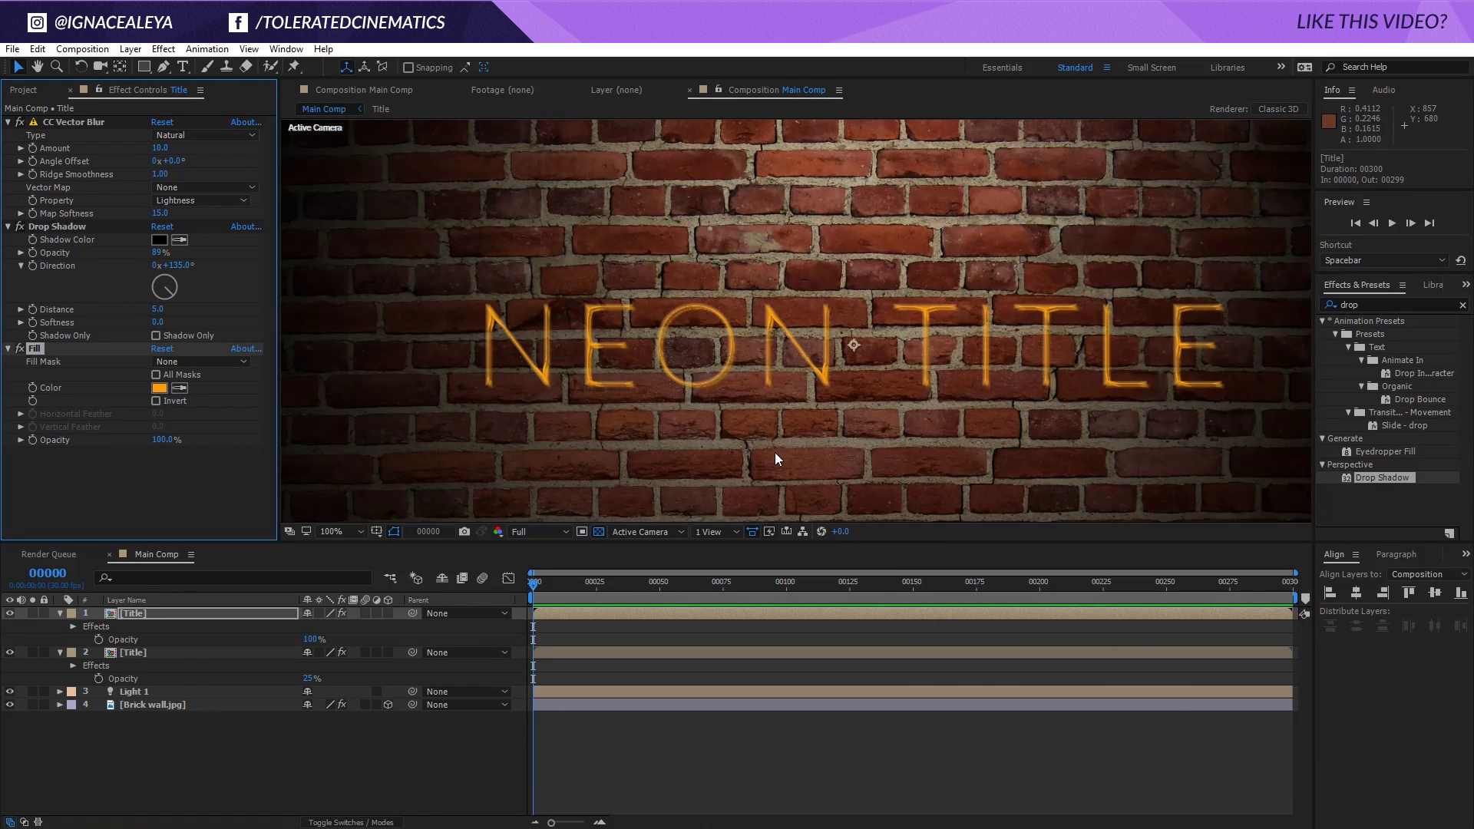
pyautogui.moveTo(616, 345); pyautogui.dragTo(882, 330)
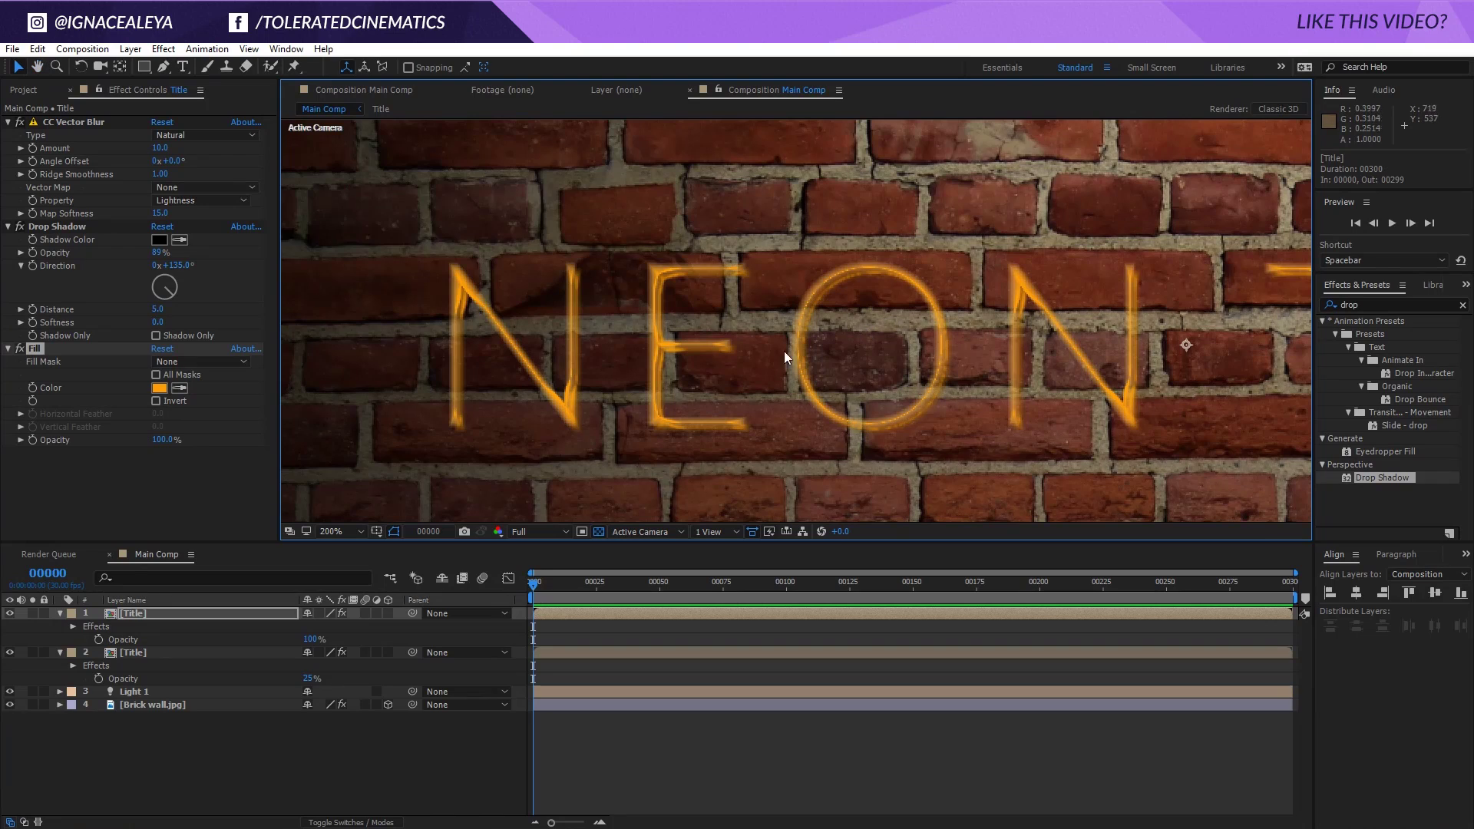
pyautogui.click(220, 658)
pyautogui.click(176, 614)
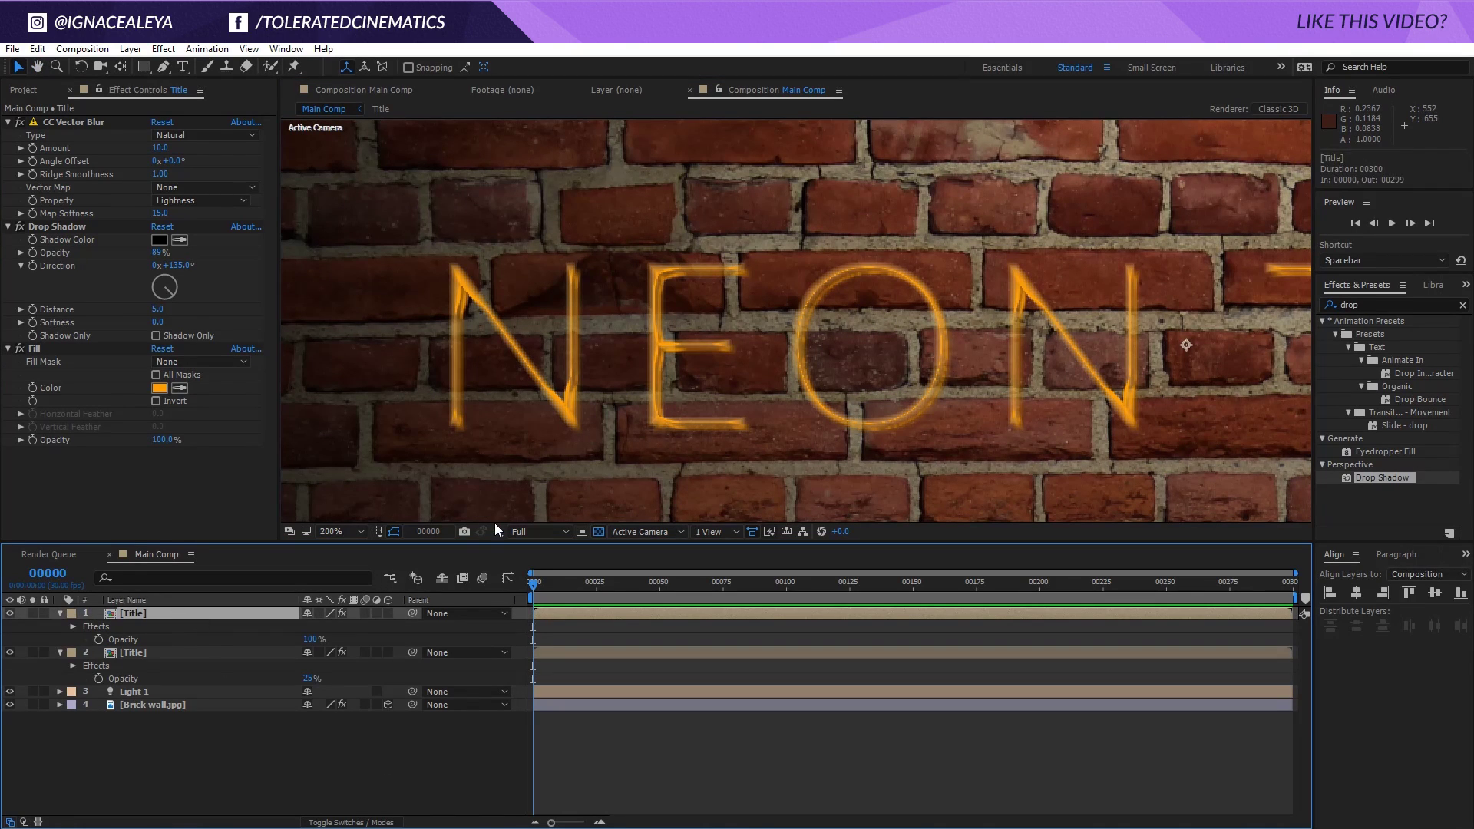
# With no layer selected, draw a narrow upright blue rectangle about 5 px wide and 15 px high across the top of the letter O
pyautogui.click(255, 738)
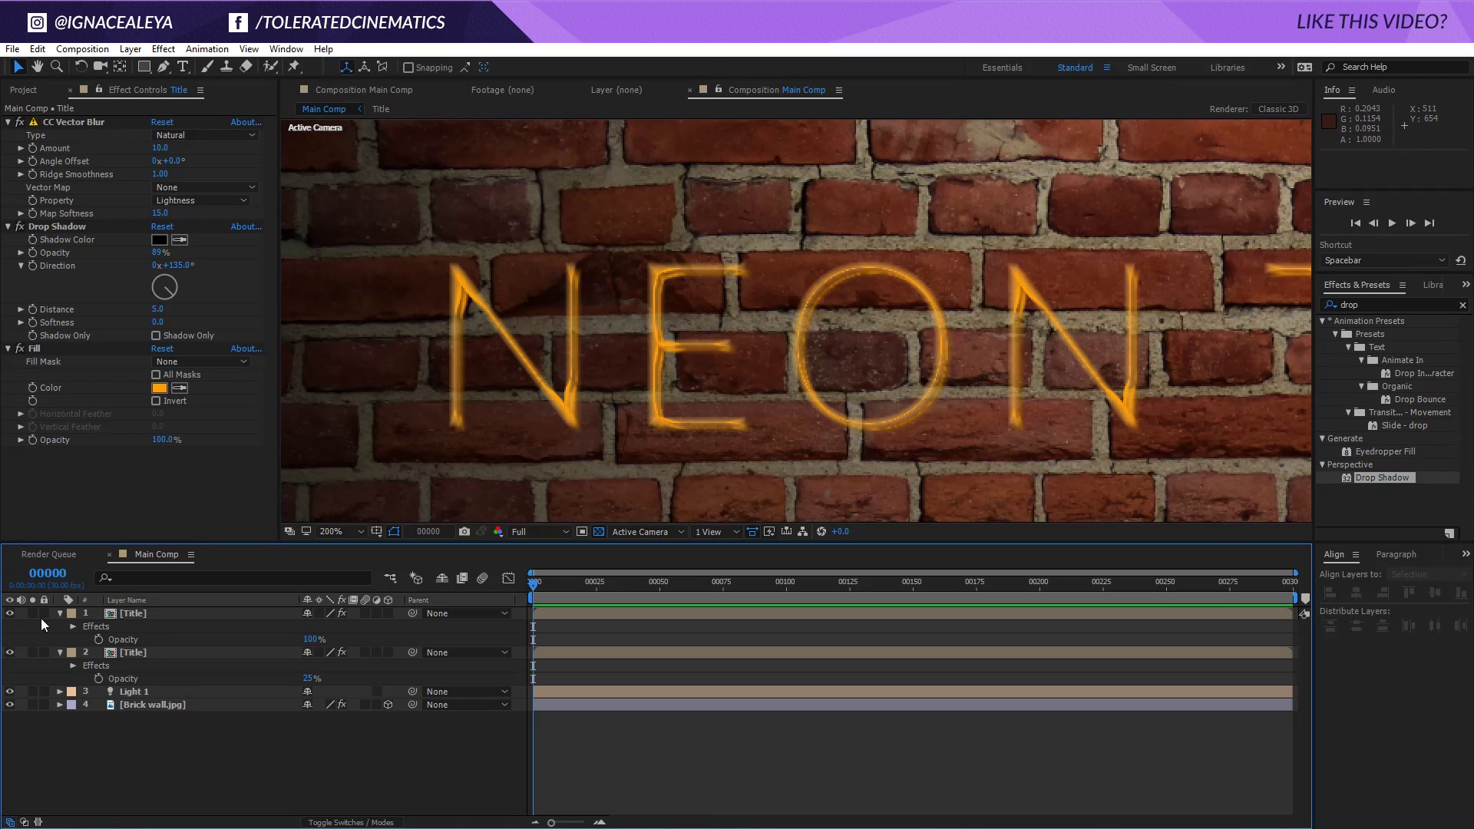
pyautogui.click(144, 66)
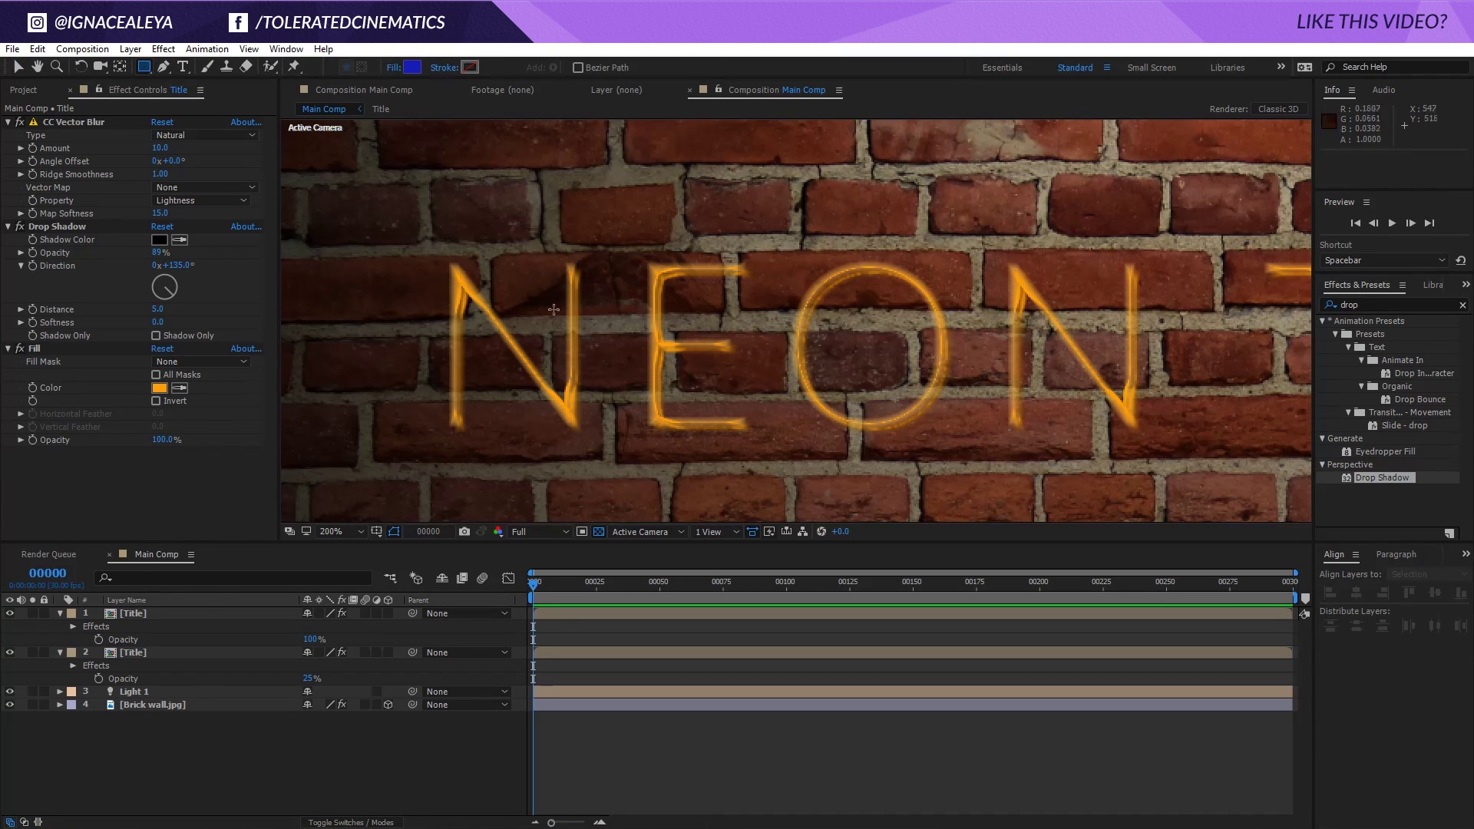
pyautogui.press('.')
pyautogui.press('.')
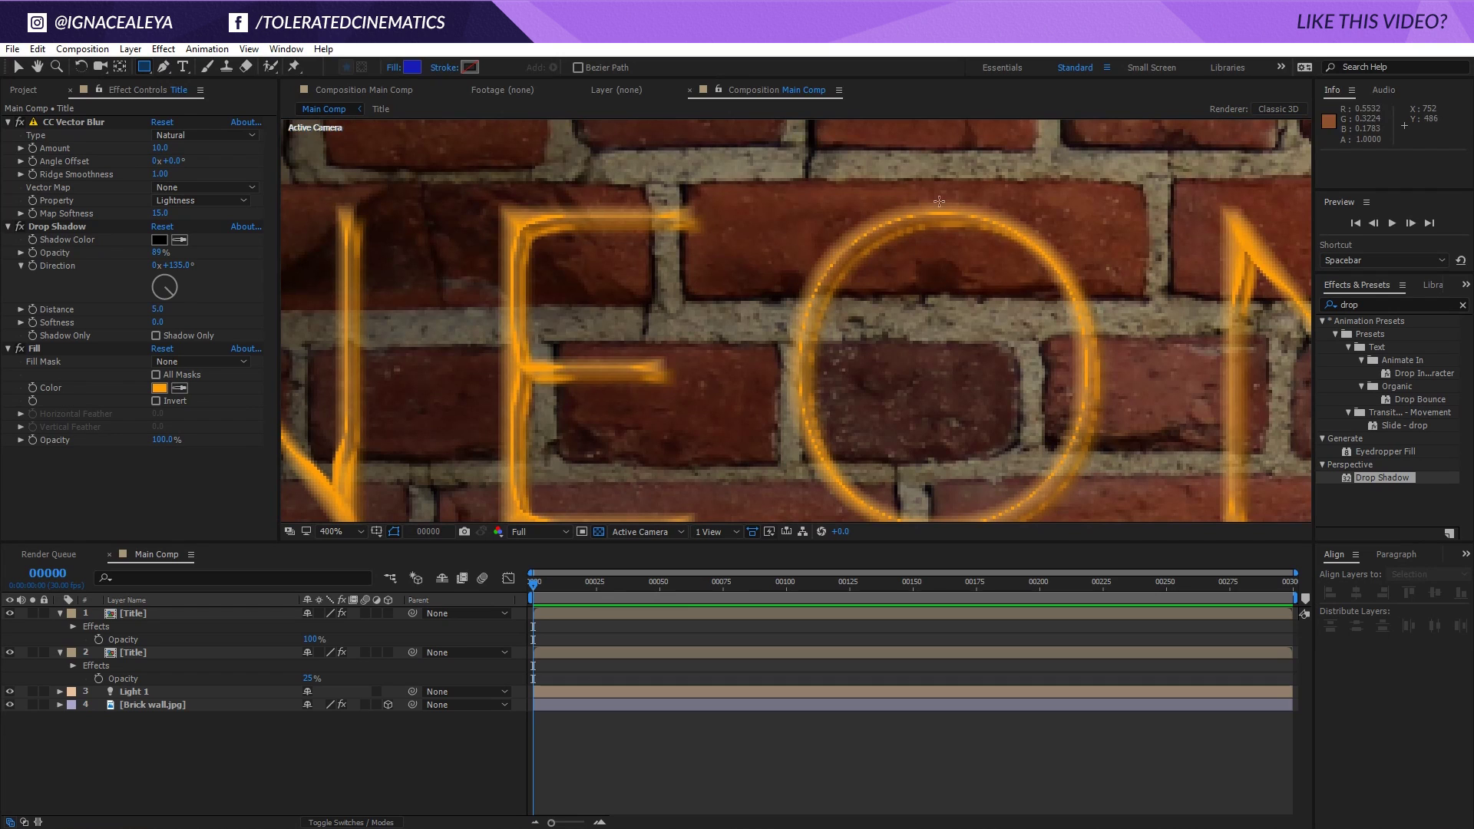
pyautogui.moveTo(933, 186); pyautogui.dragTo(960, 238)
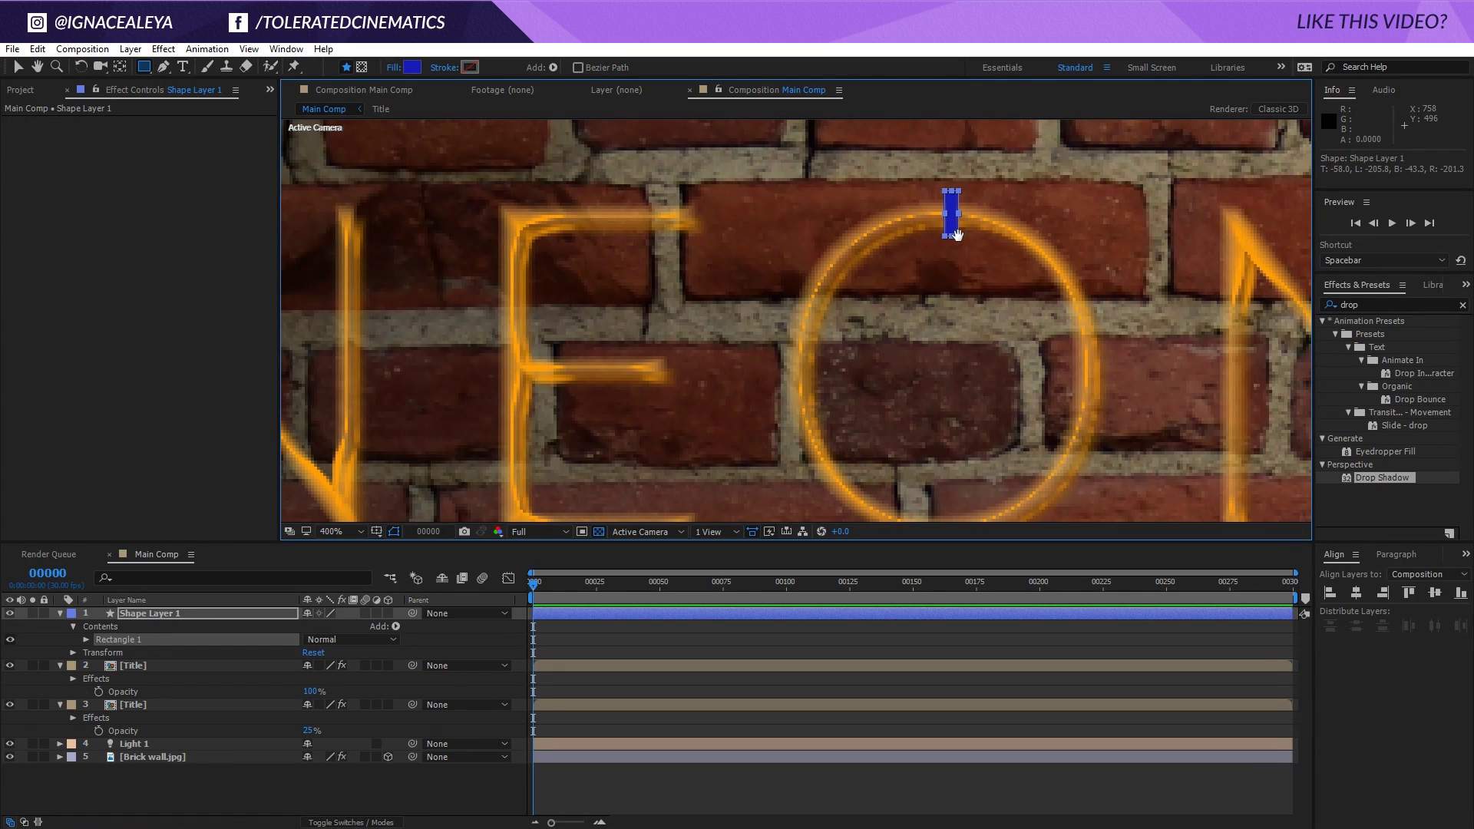
# Set the bracket rectangle's fill colour to near-black (101010) and deselect its layer
pyautogui.click(412, 68)
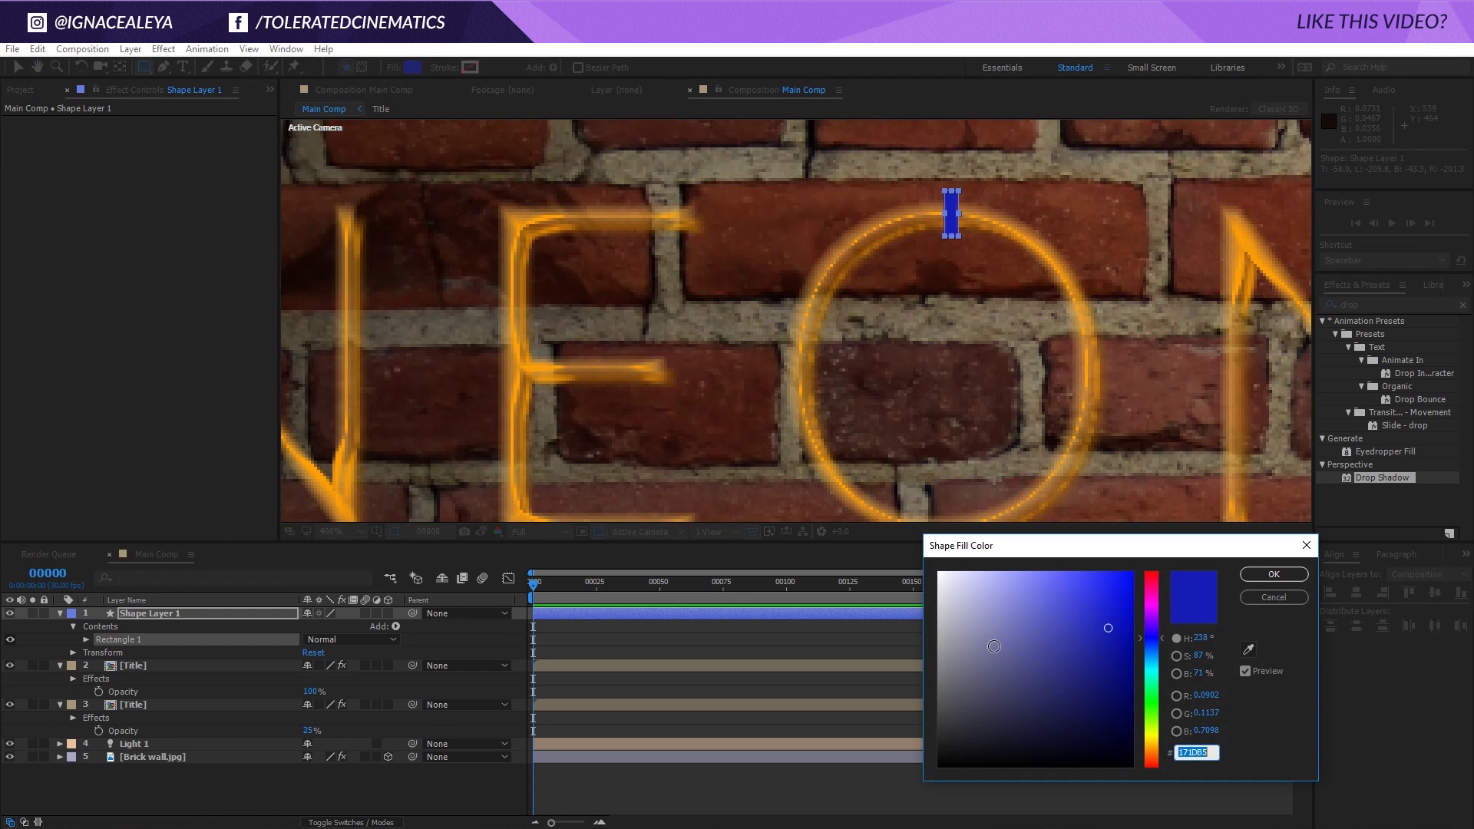
pyautogui.moveTo(995, 641); pyautogui.dragTo(923, 768)
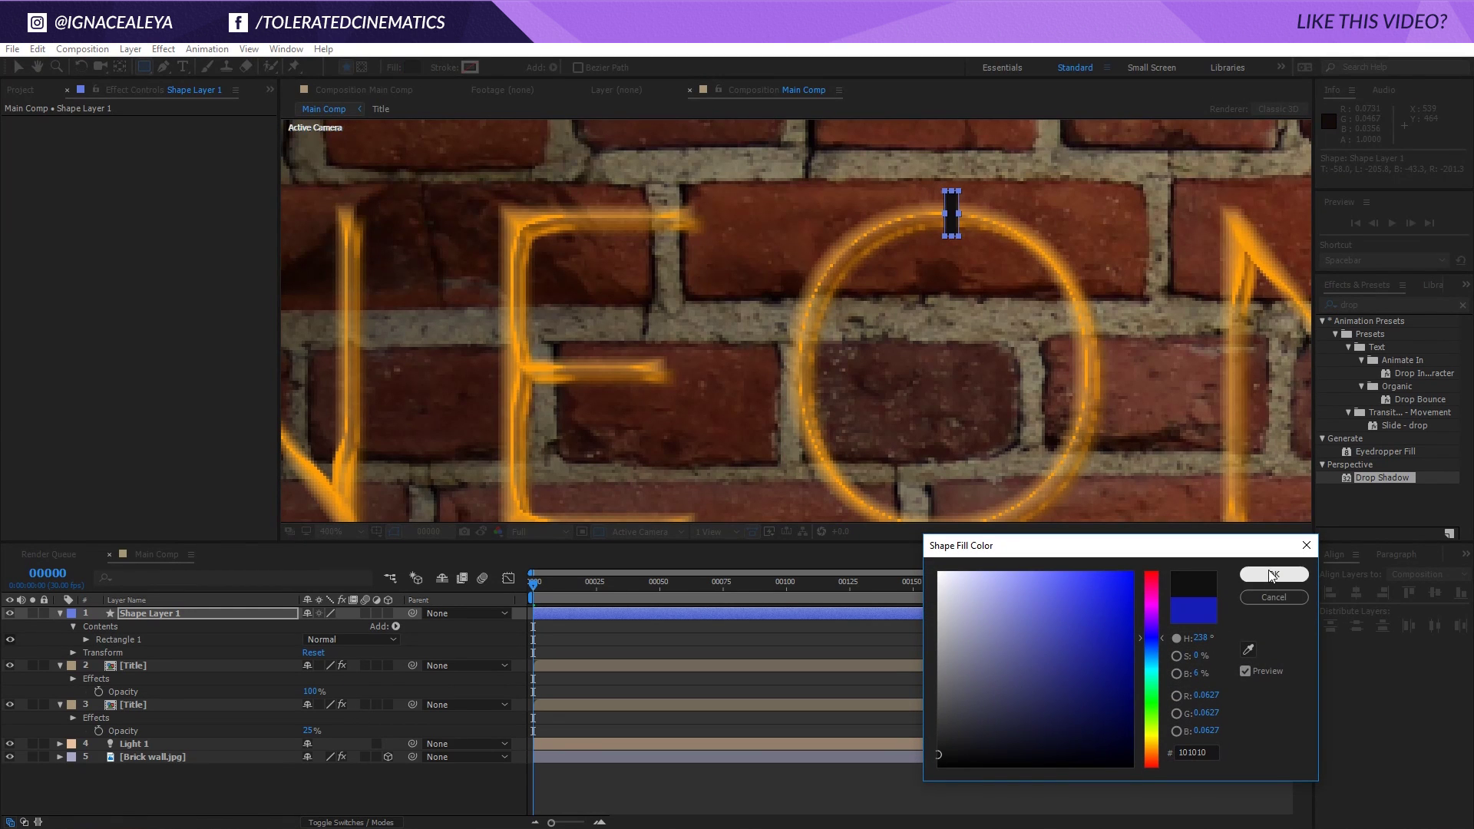
pyautogui.click(1273, 574)
pyautogui.click(914, 676)
# Duplicate the bracket's shape layer and move the copy straight down onto the bottom of the letter O, at about 960, 644.5
pyautogui.scroll(-4, 864, 431)
pyautogui.scroll(2, 864, 431)
pyautogui.scroll(-2, 996, 356)
pyautogui.scroll(-2, 996, 356)
pyautogui.scroll(4, 996, 357)
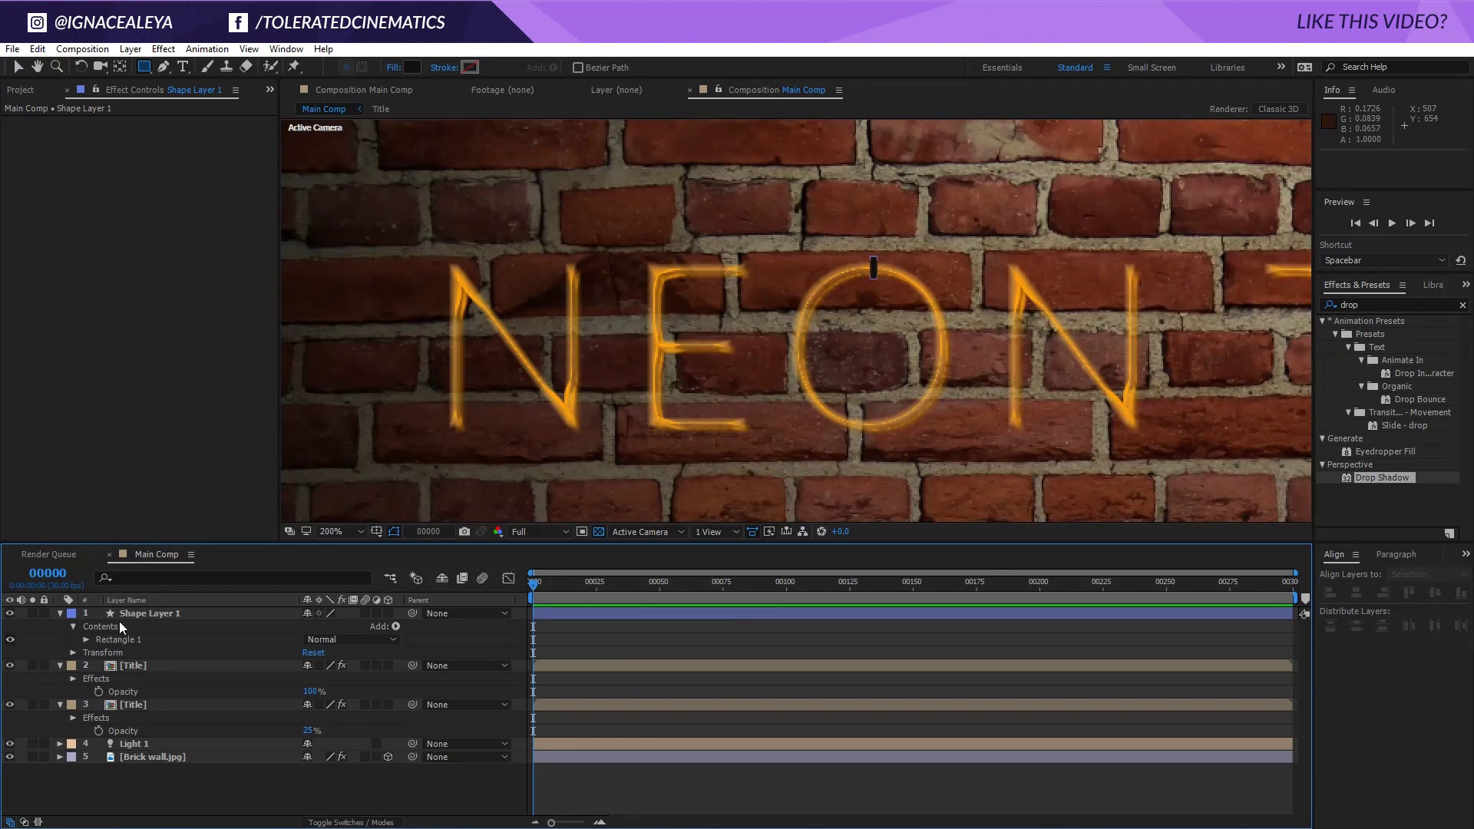
pyautogui.click(158, 613)
pyautogui.hotkey('ctrl', 'd')
pyautogui.press('v')
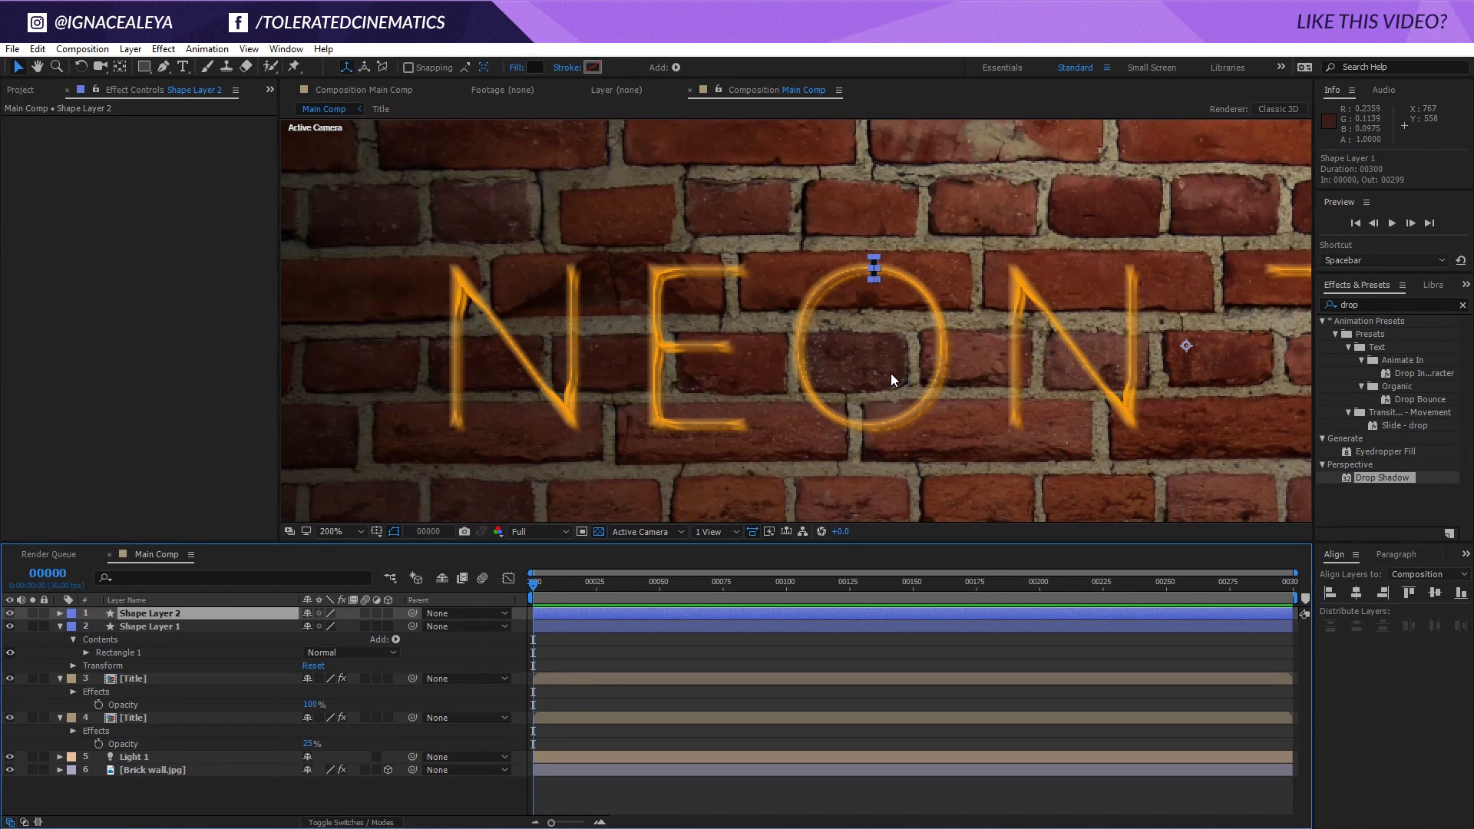
pyautogui.hotkey('shift', 'Down')
pyautogui.hotkey('shift', 'Down')
pyautogui.hotkey('shift', 'Down')
pyautogui.hotkey('shift', 'Down')
pyautogui.hotkey('shift', 'Down')
pyautogui.hotkey('shift', 'Down')
pyautogui.hotkey('shift', 'Down')
pyautogui.hotkey('shift', 'Down')
pyautogui.hotkey('shift', 'Down')
pyautogui.hotkey('shift', 'Down')
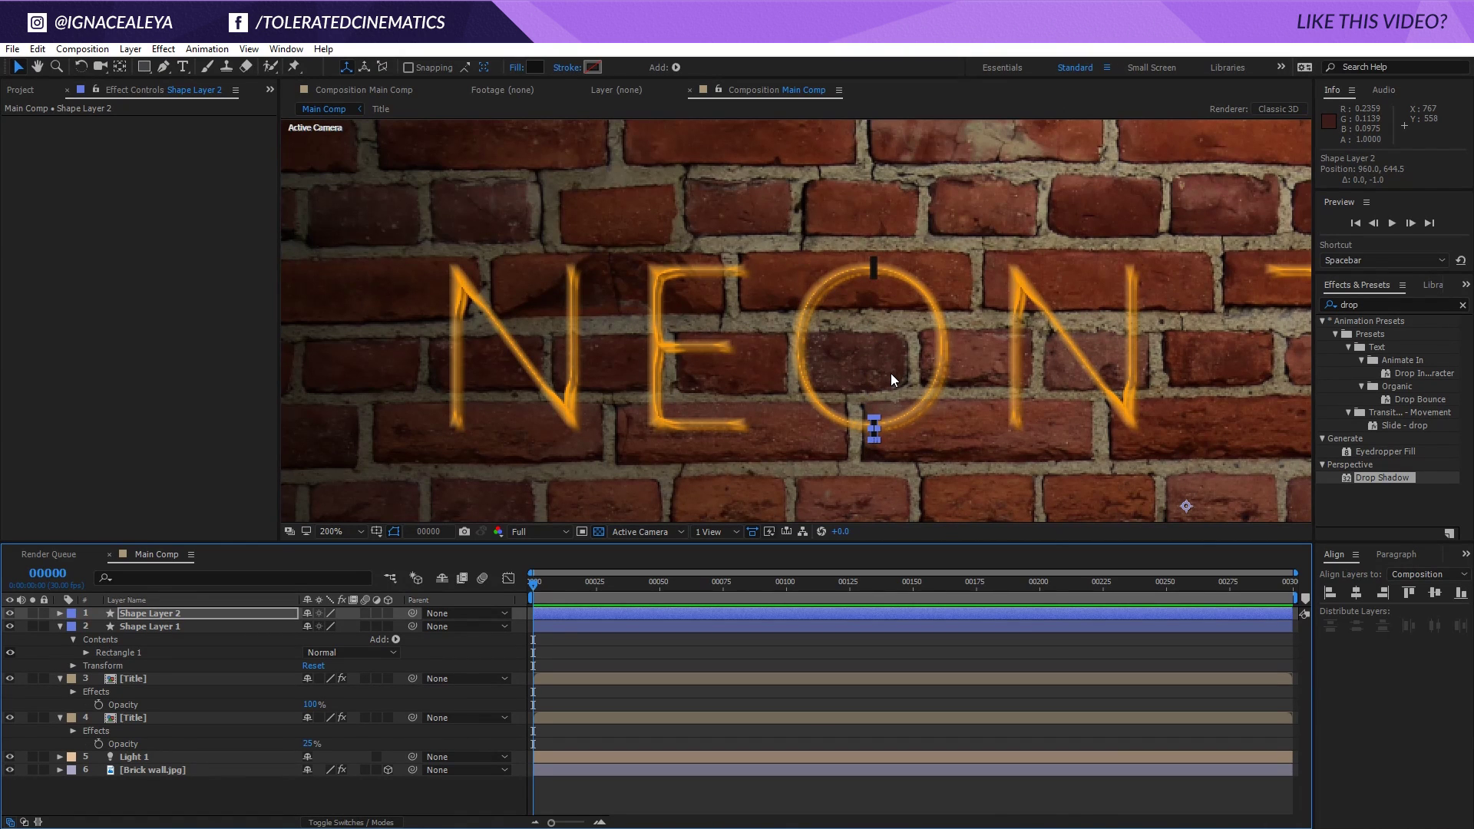
# Duplicate the lower bracket's layer and move the copy onto the middle bar of the letter E at position 827, 590
pyautogui.hotkey('ctrl', 'd')
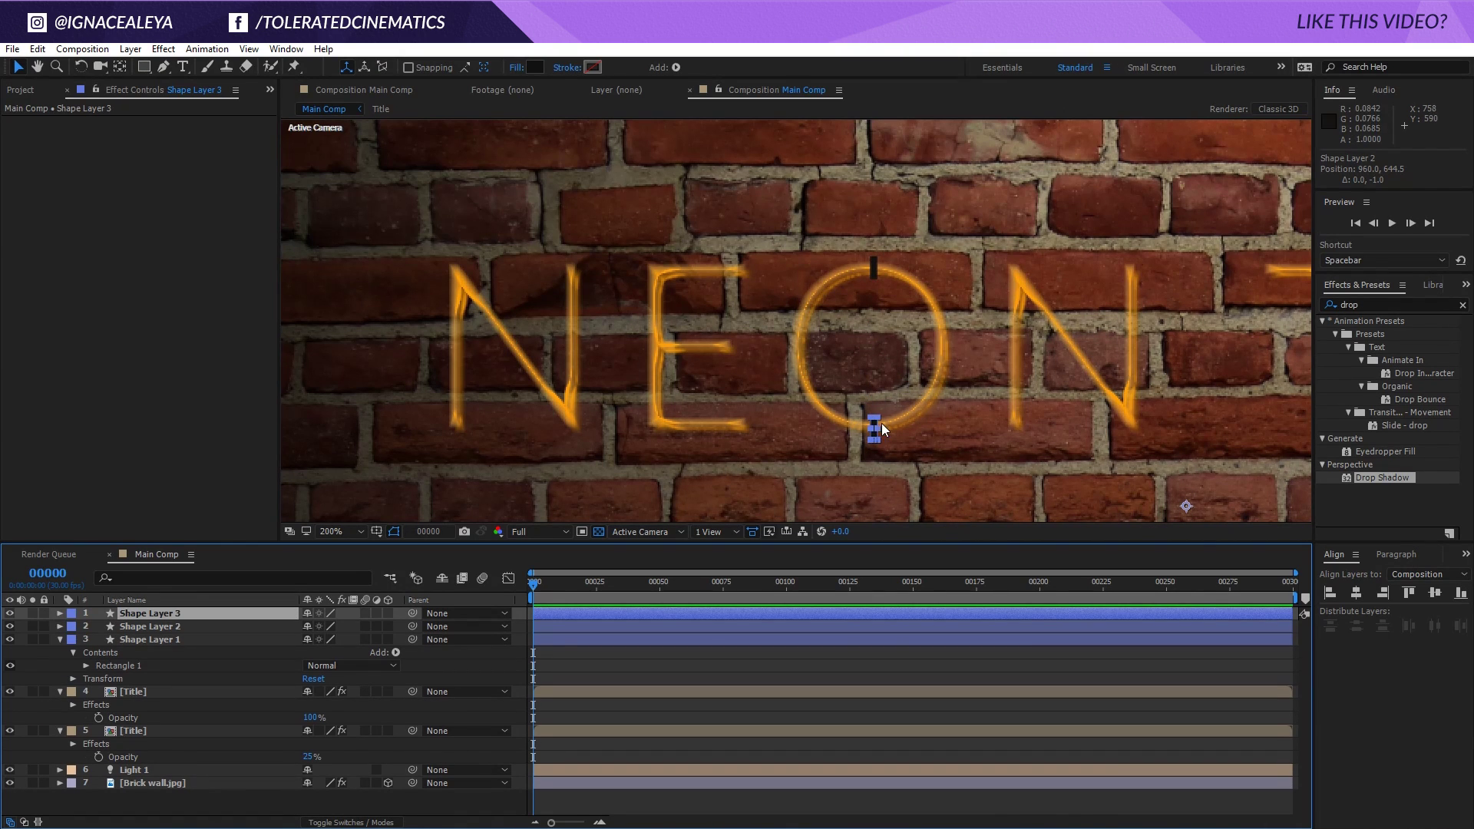
pyautogui.click(1003, 465)
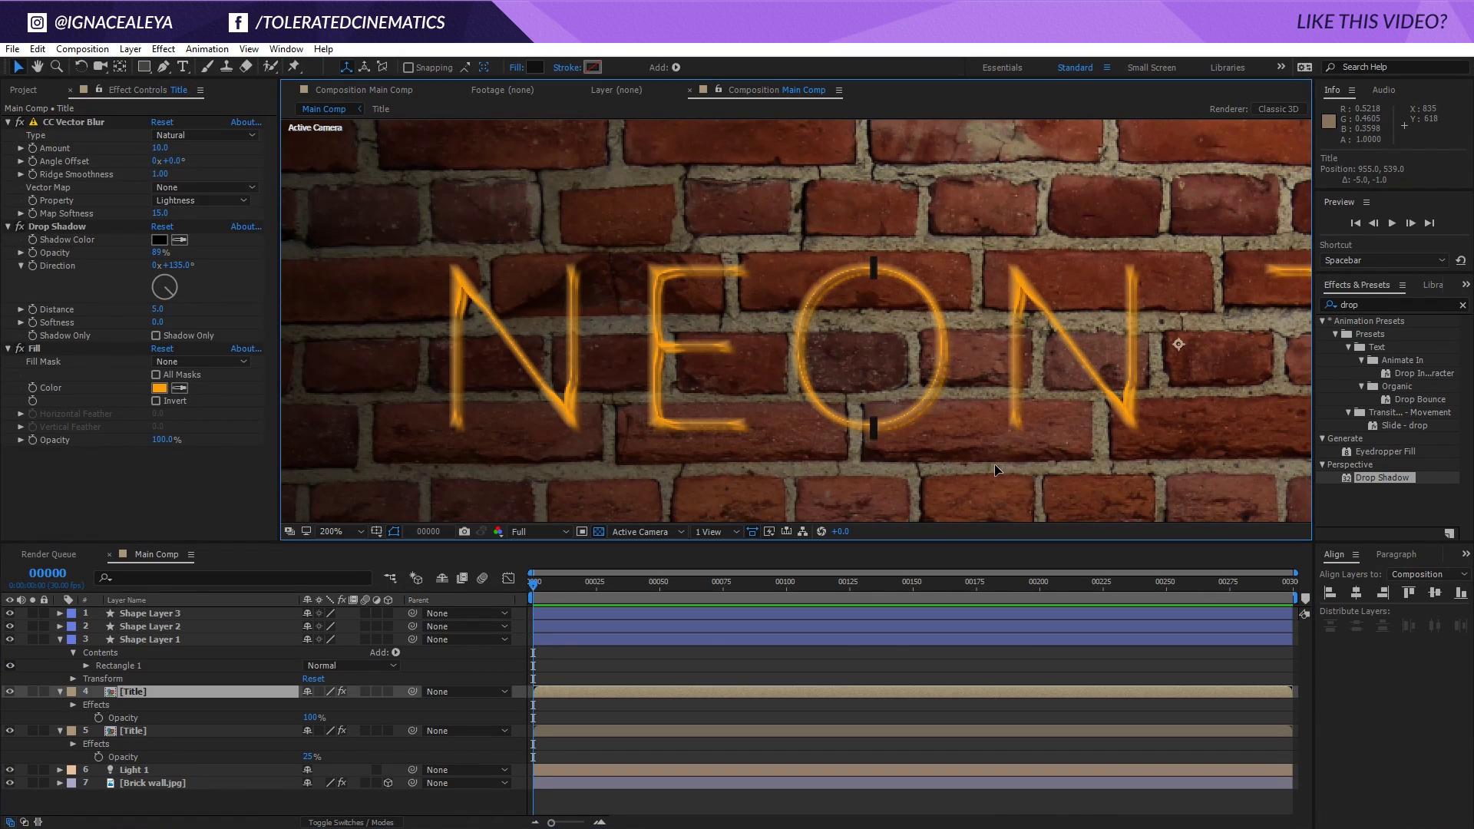
pyautogui.click(187, 616)
pyautogui.hotkey('shift', 'Left')
pyautogui.hotkey('shift', 'Left')
pyautogui.hotkey('shift', 'Left')
pyautogui.hotkey('shift', 'Left')
pyautogui.hotkey('shift', 'Left')
pyautogui.hotkey('shift', 'Left')
pyautogui.hotkey('shift', 'Left')
pyautogui.hotkey('shift', 'Left')
pyautogui.hotkey('shift', 'Left')
pyautogui.hotkey('shift', 'Left')
pyautogui.hotkey('shift', 'Left')
pyautogui.hotkey('shift', 'Left')
pyautogui.hotkey('shift', 'Left')
pyautogui.hotkey('shift', 'Left')
pyautogui.hotkey('shift', 'Left')
pyautogui.hotkey('shift', 'Left')
pyautogui.hotkey('shift', 'Left')
pyautogui.hotkey('shift', 'Left')
pyautogui.press('Right')
pyautogui.press('Right')
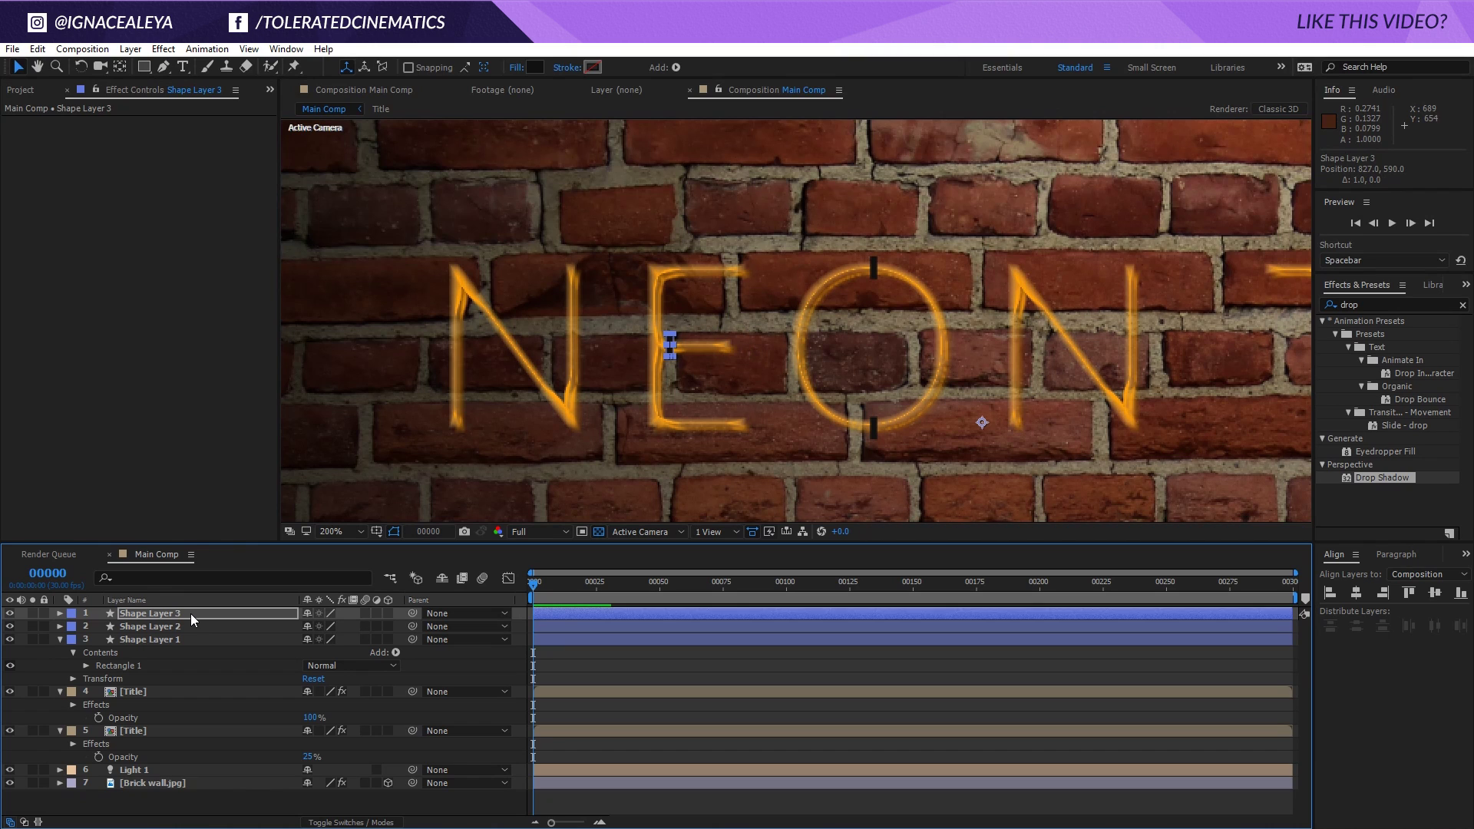
# Duplicate the bracket on the E's middle bar and move the copy up to the letter's top bar at position 827, 540
pyautogui.hotkey('ctrl', 'd')
pyautogui.press('Up')
pyautogui.press('Up')
pyautogui.press('Up')
pyautogui.press('Up')
pyautogui.press('Up')
pyautogui.hotkey('shift', 'Up')
pyautogui.hotkey('shift', 'Up')
pyautogui.press('Up')
pyautogui.press('Up')
pyautogui.press('Up')
pyautogui.press('Up')
pyautogui.press('Up')
pyautogui.hotkey('shift', 'Up')
pyautogui.hotkey('shift', 'Up')
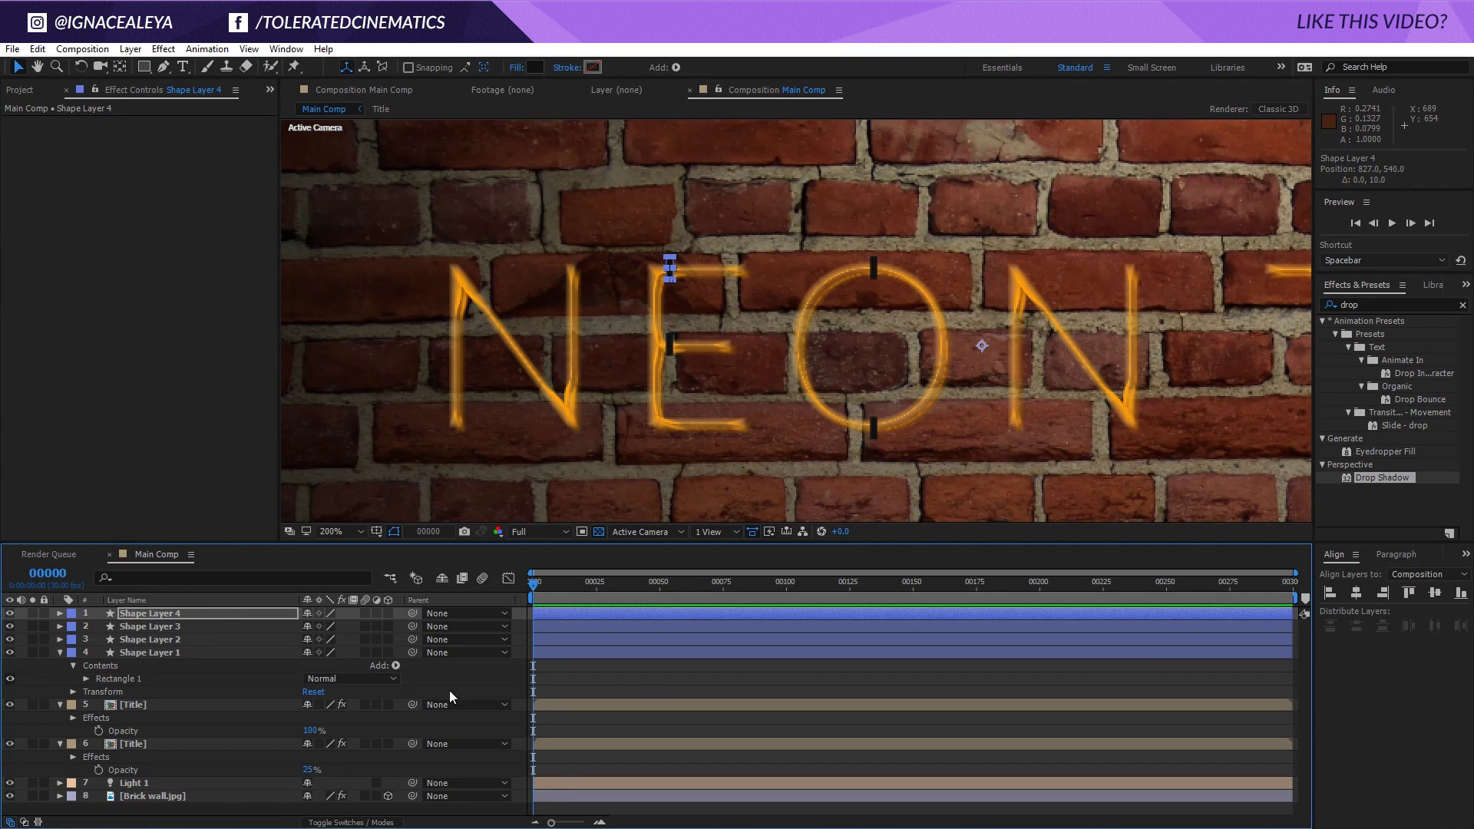
# Check the placement of the four brackets against the whole composition and at 100% magnification
pyautogui.click(643, 680)
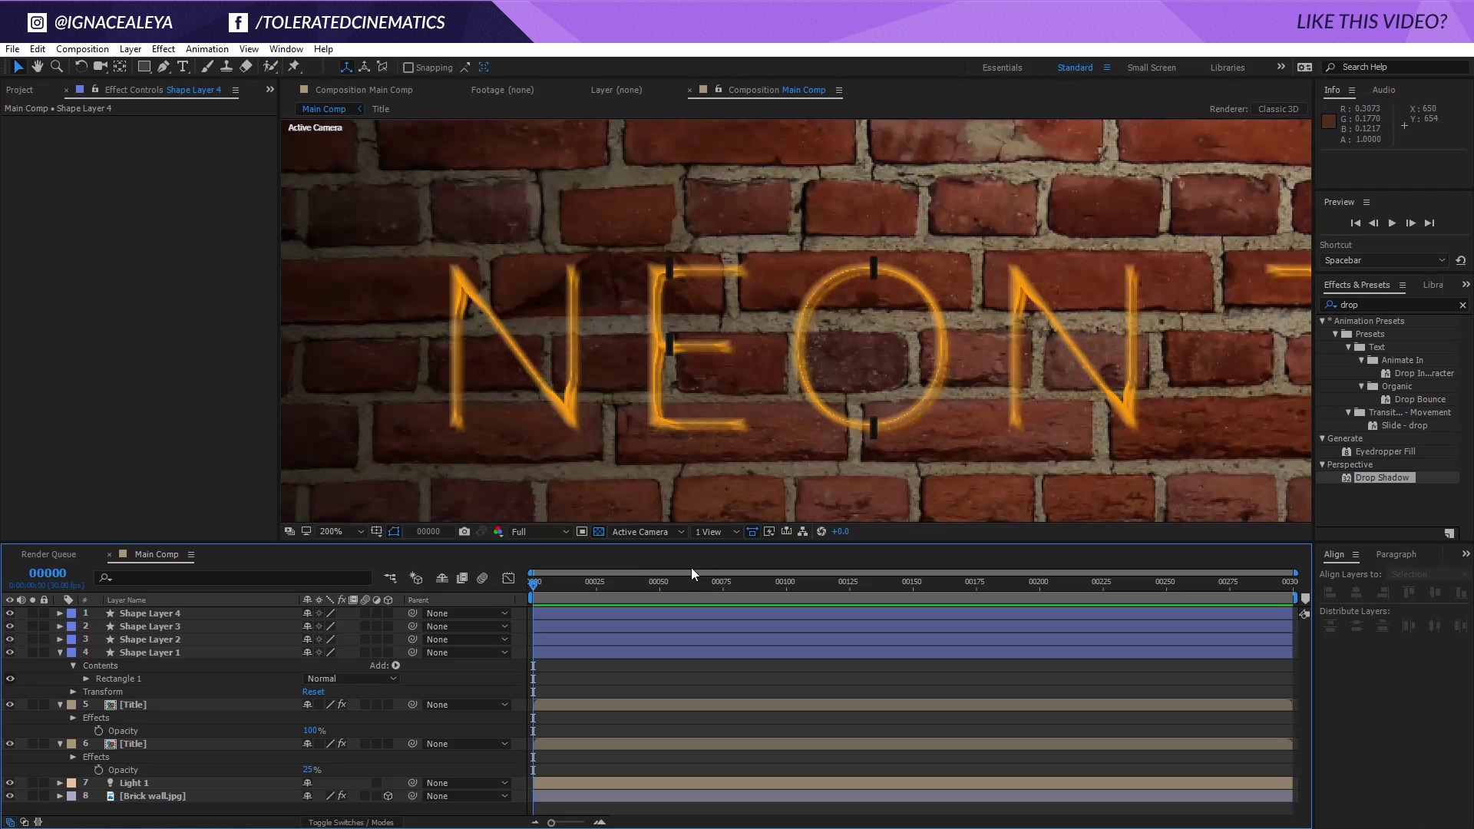
pyautogui.click(645, 641)
pyautogui.click(654, 618)
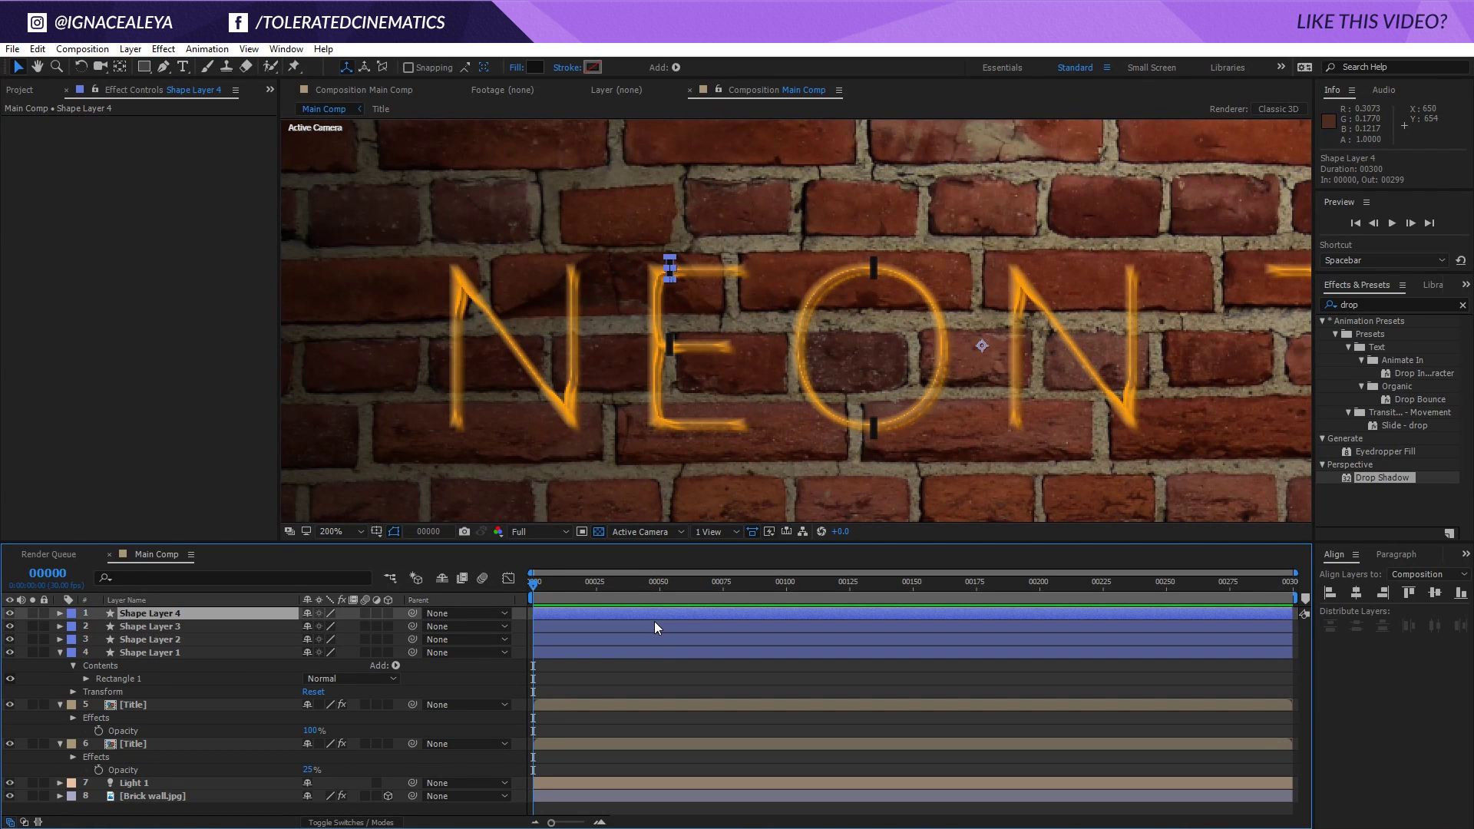
pyautogui.click(655, 626)
pyautogui.click(638, 665)
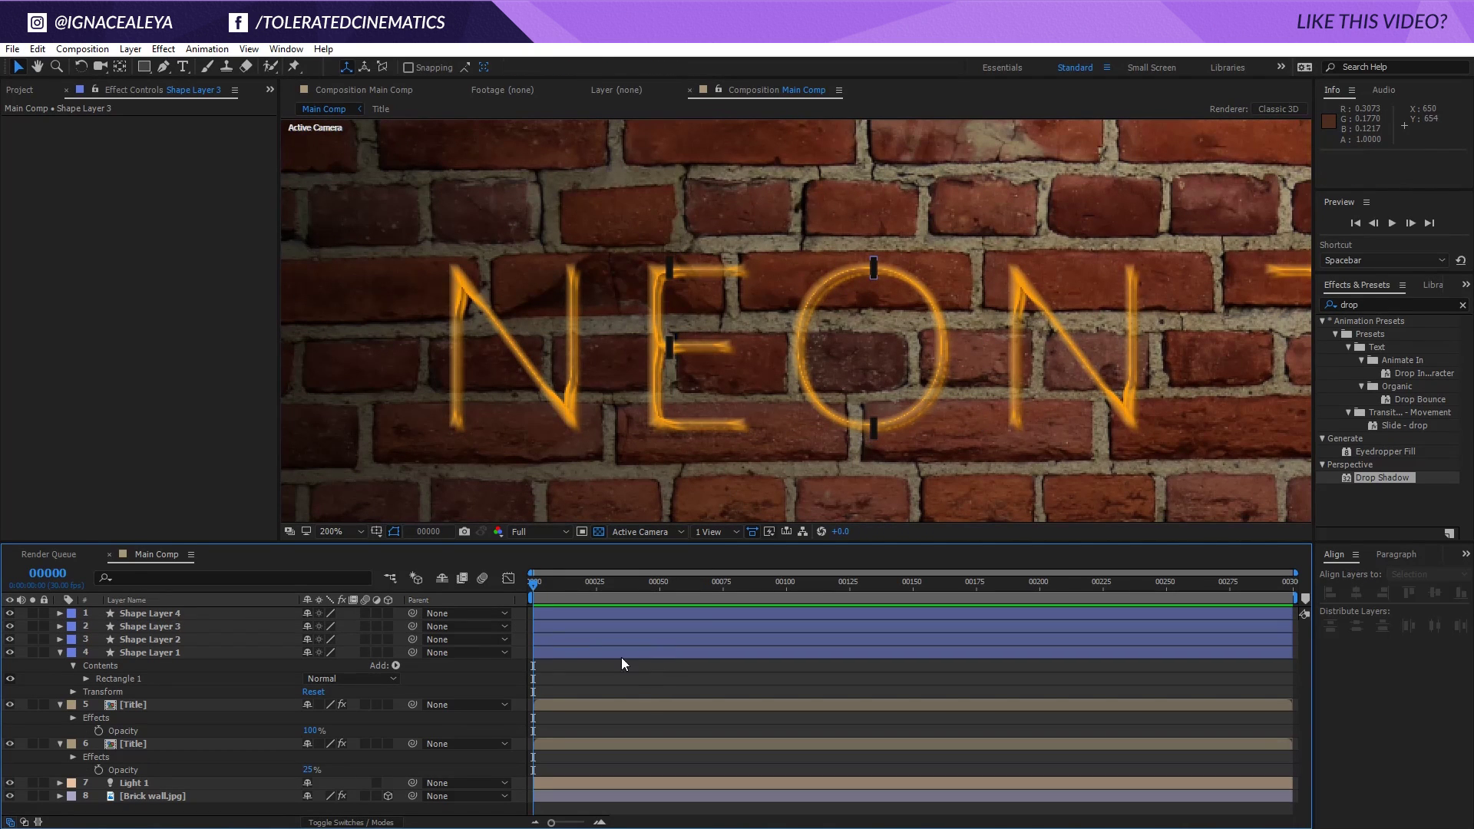
pyautogui.click(364, 529)
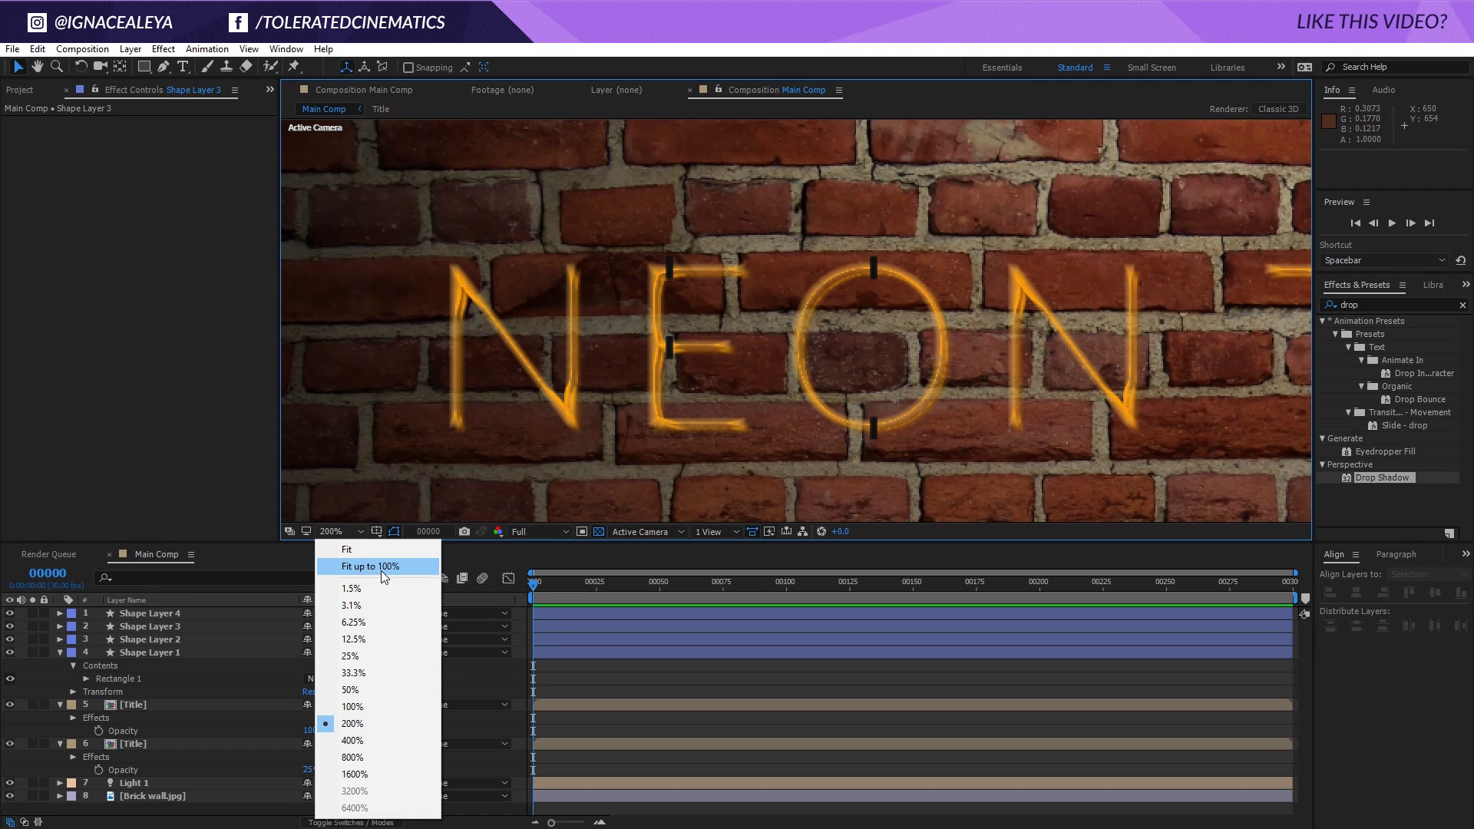
pyautogui.click(382, 568)
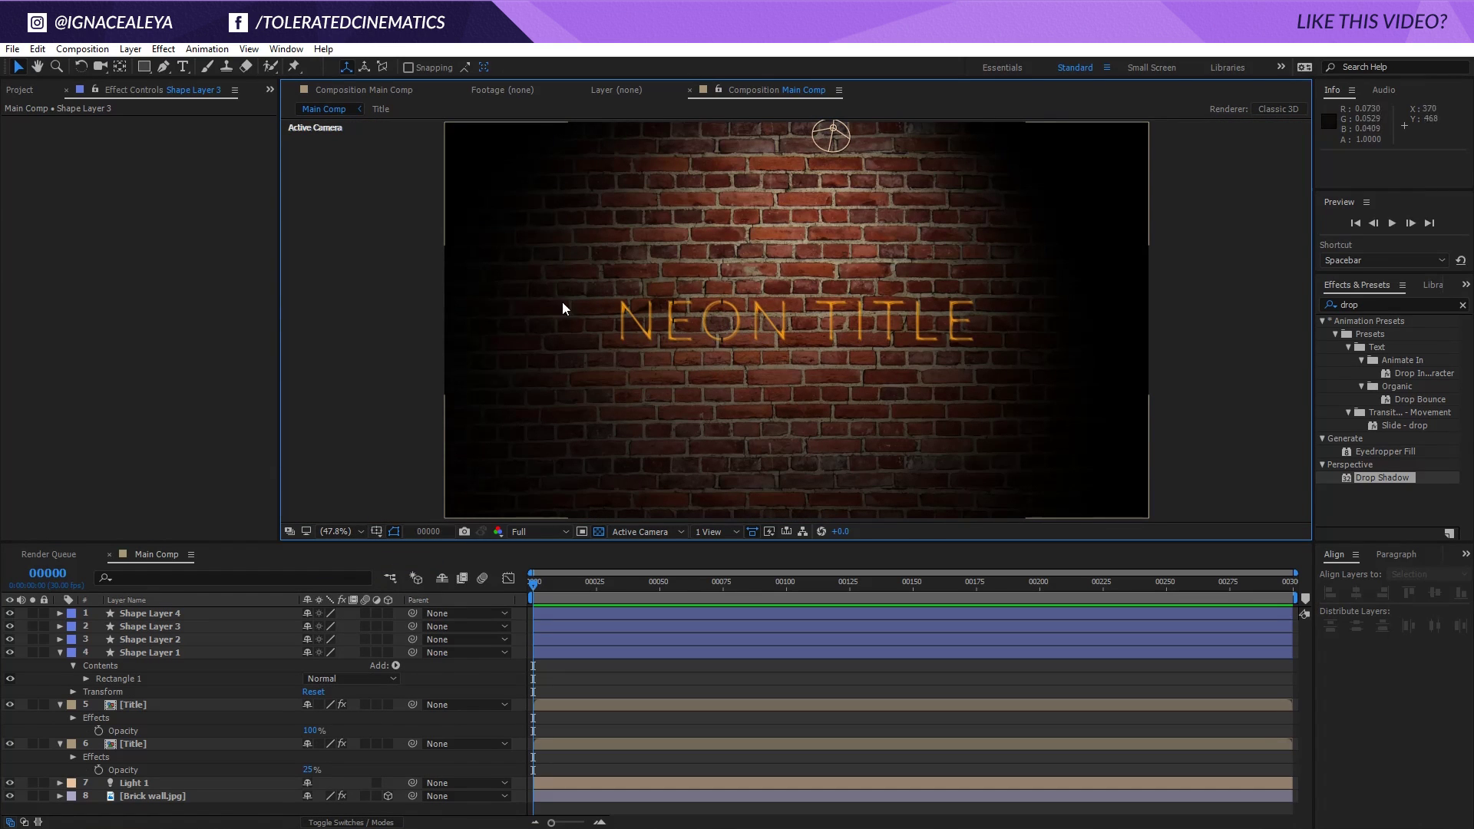
pyautogui.press('/')
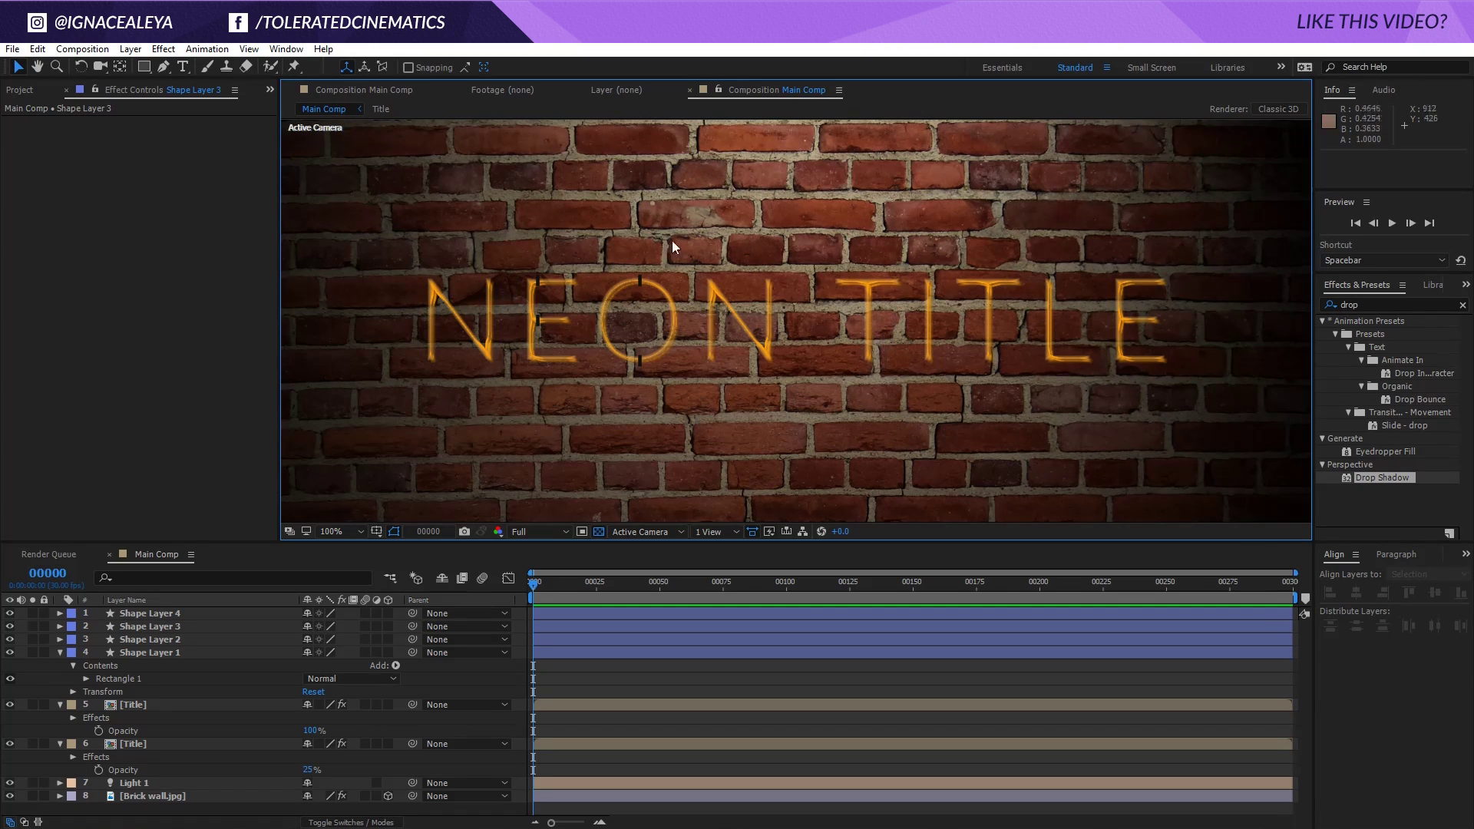
# Collapse Shape Layer 1, select the upper Title layer and duplicate the Title composition in the project
pyautogui.click(61, 654)
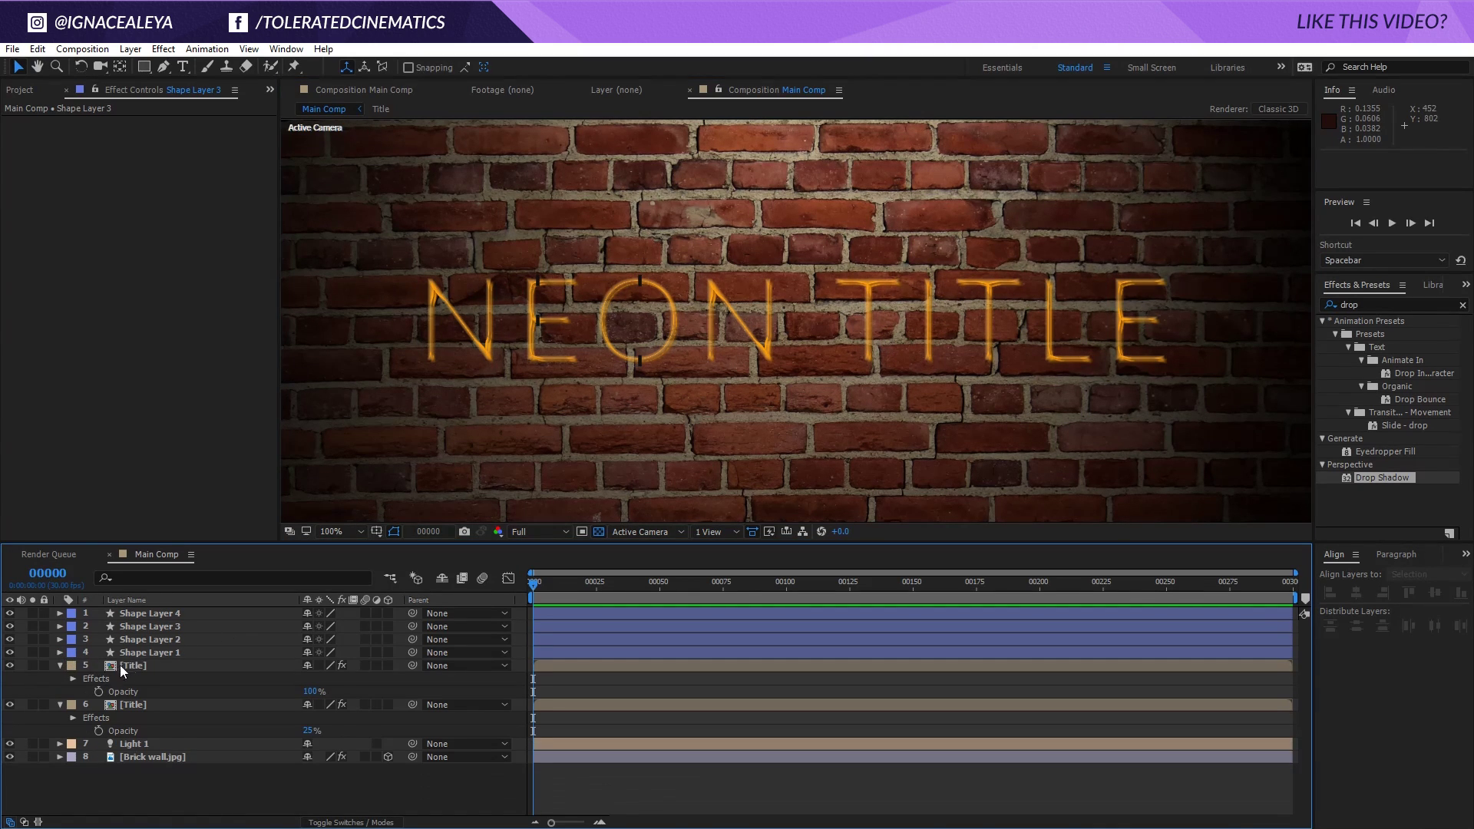
pyautogui.click(131, 664)
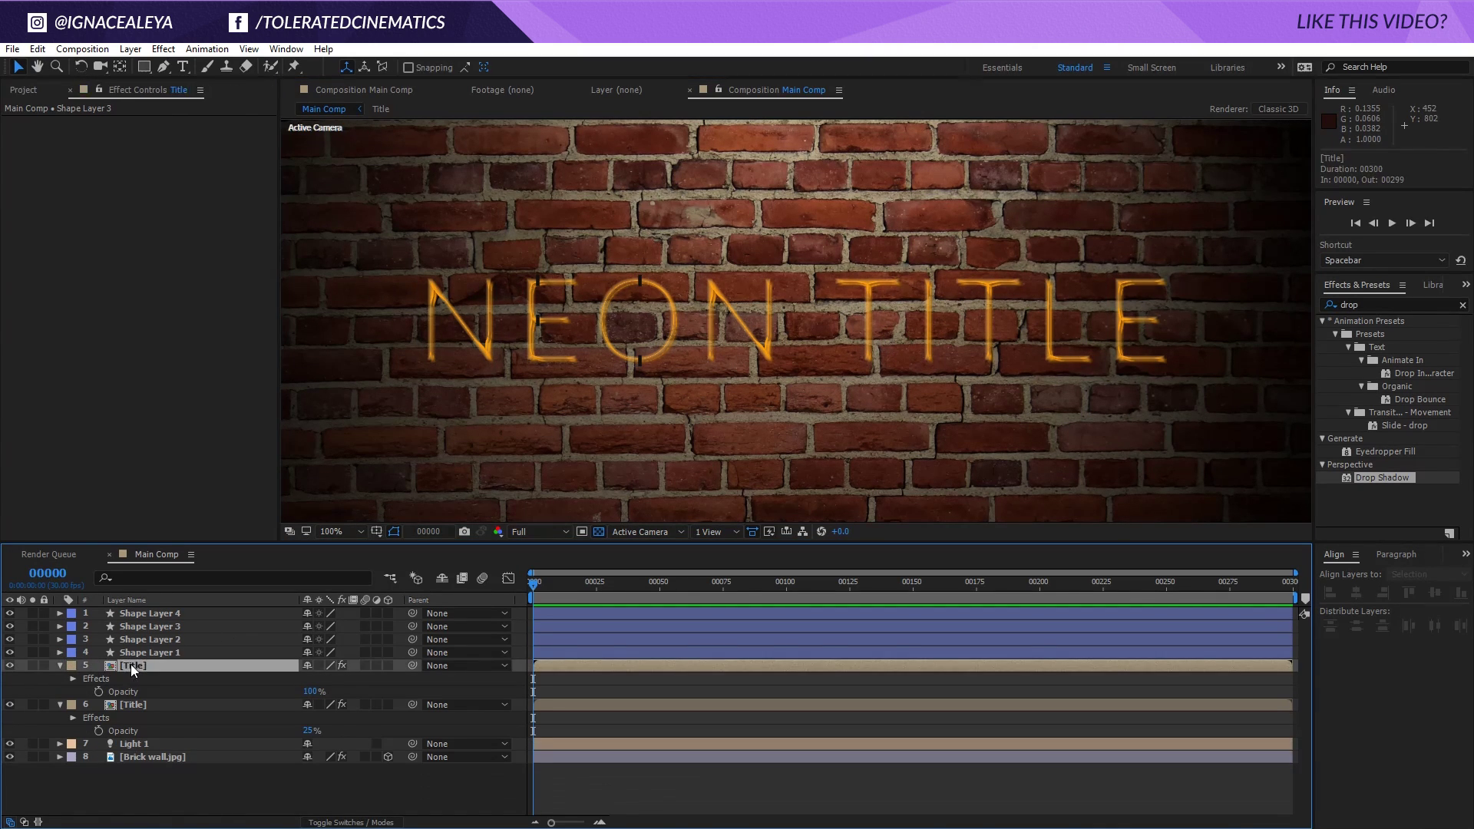
pyautogui.click(23, 90)
pyautogui.click(46, 259)
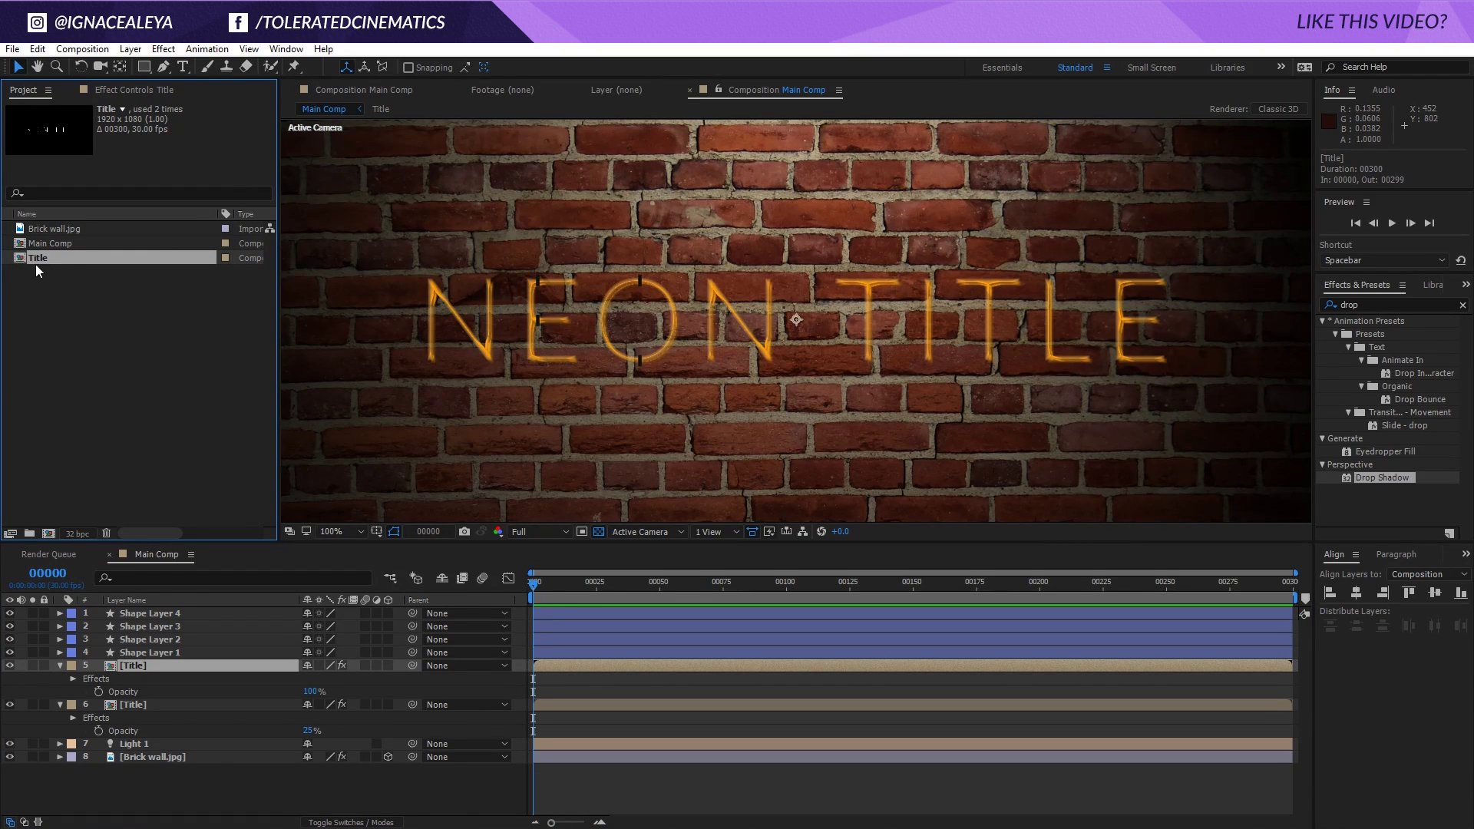
pyautogui.hotkey('ctrl', 'd')
# Replace the source of the upper Title layer in the Main Comp with the Title 2 composition
pyautogui.click(40, 256)
pyautogui.click(43, 272)
pyautogui.click(44, 259)
pyautogui.click(43, 273)
pyautogui.click(48, 261)
pyautogui.click(47, 270)
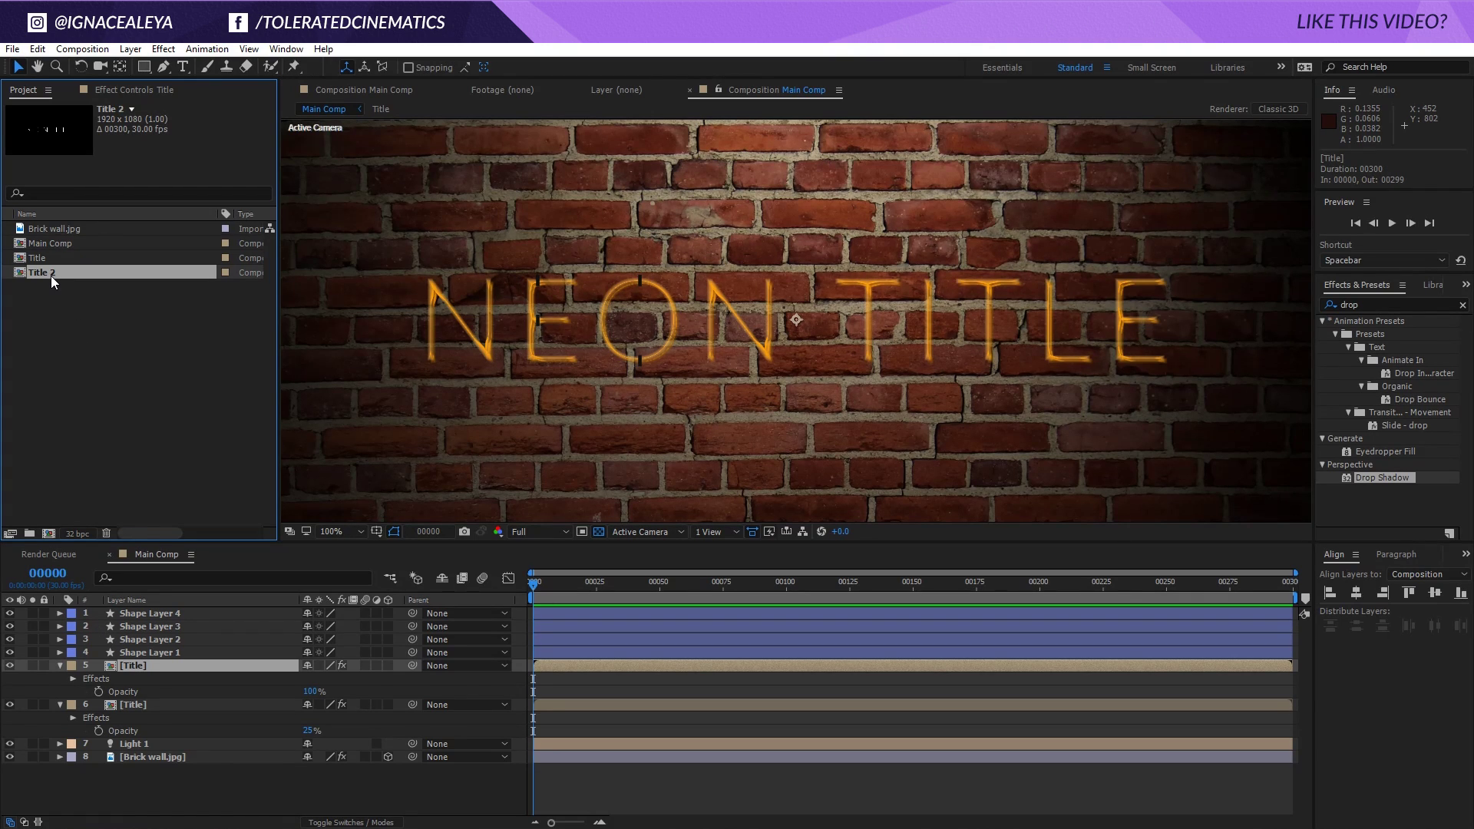
pyautogui.moveTo(37, 273); pyautogui.dragTo(138, 667)
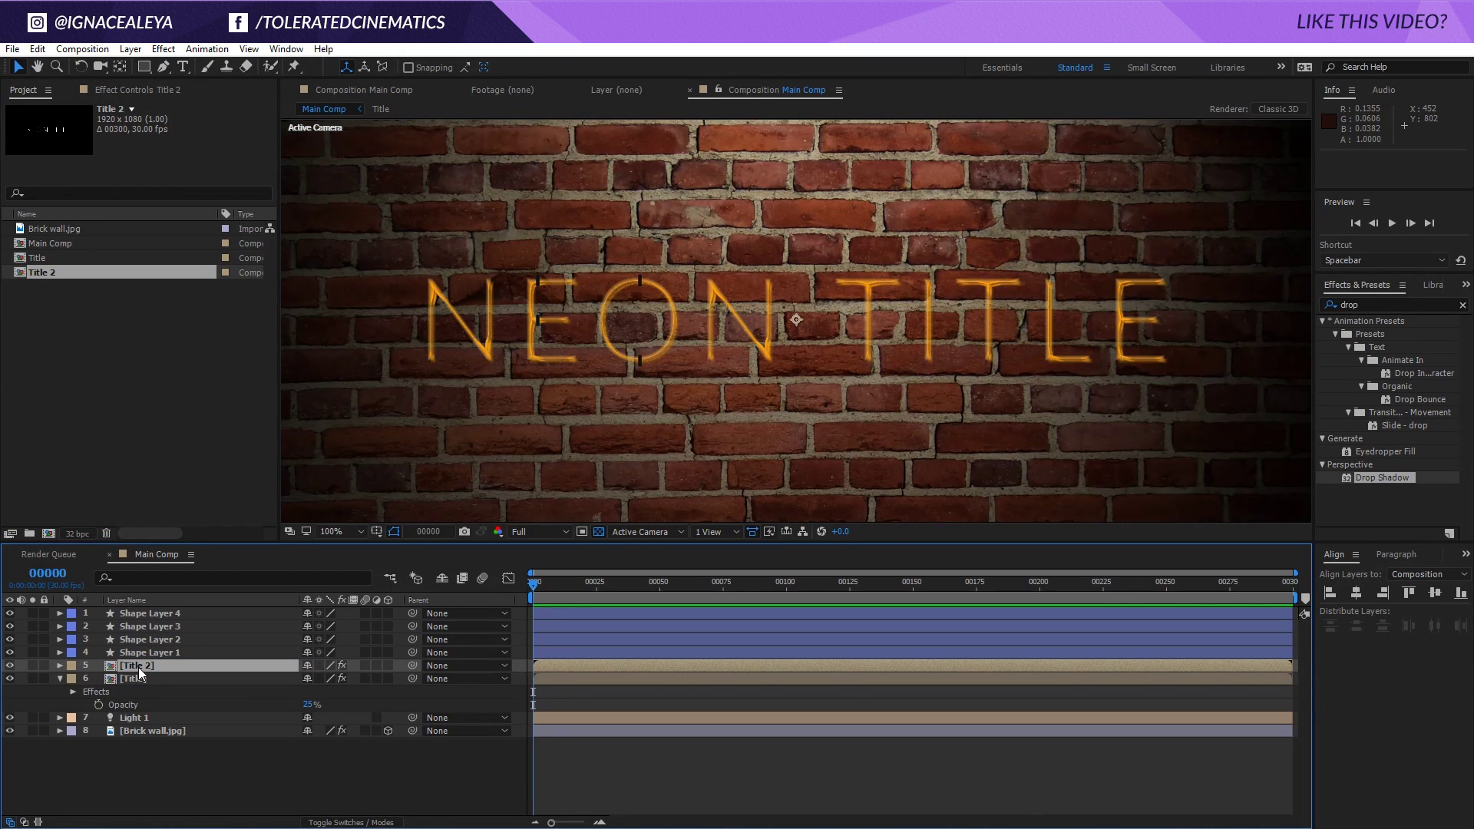
# Open the Title 2 composition and turn off its transparency grid
pyautogui.doubleClick(139, 666)
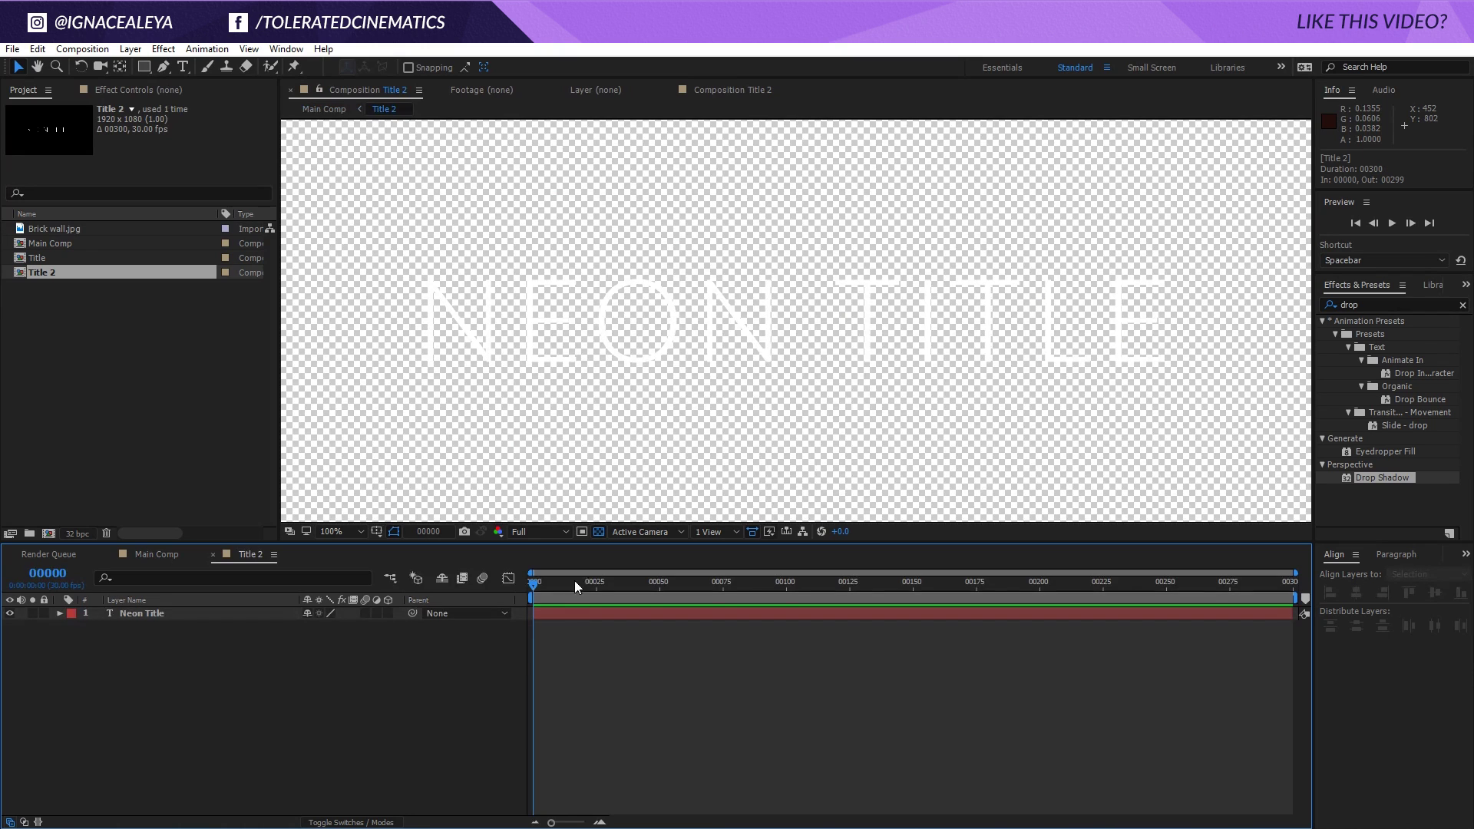
pyautogui.click(597, 532)
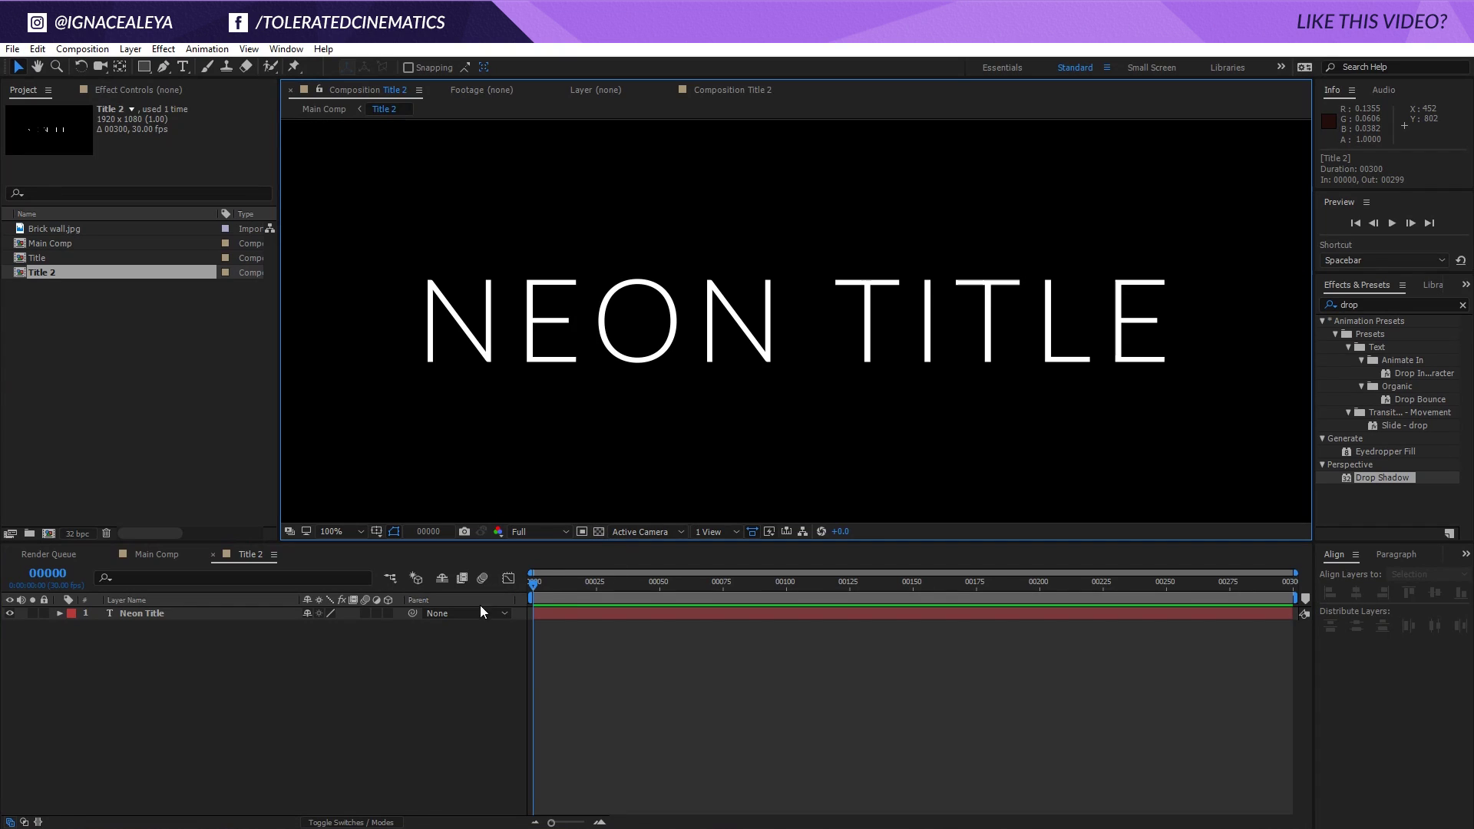
pyautogui.moveTo(539, 587); pyautogui.dragTo(462, 585)
# Add a Wiggly text selector to the Neon Title layer and give its animator an Opacity property
pyautogui.click(132, 611)
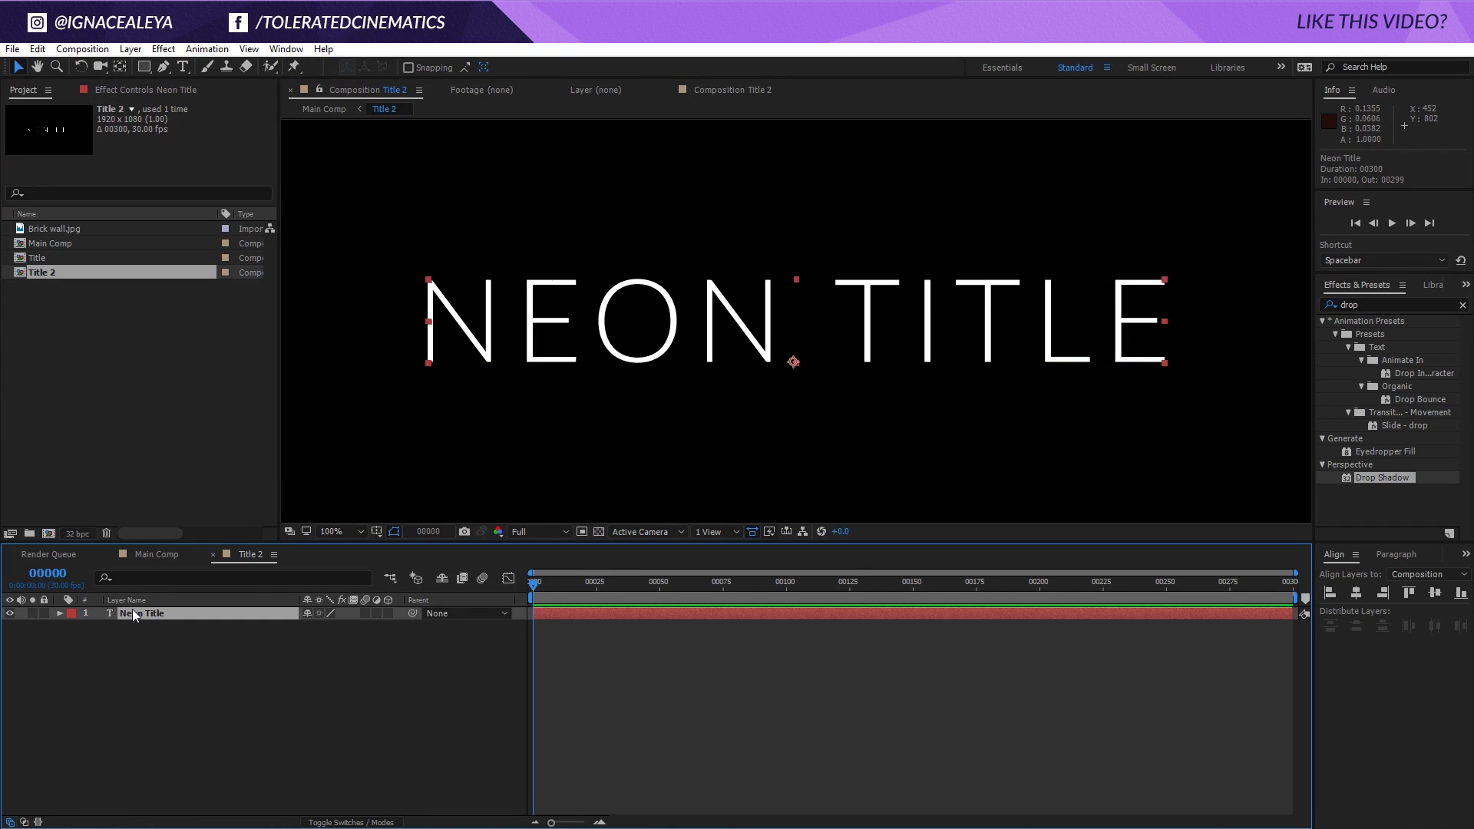
pyautogui.click(200, 51)
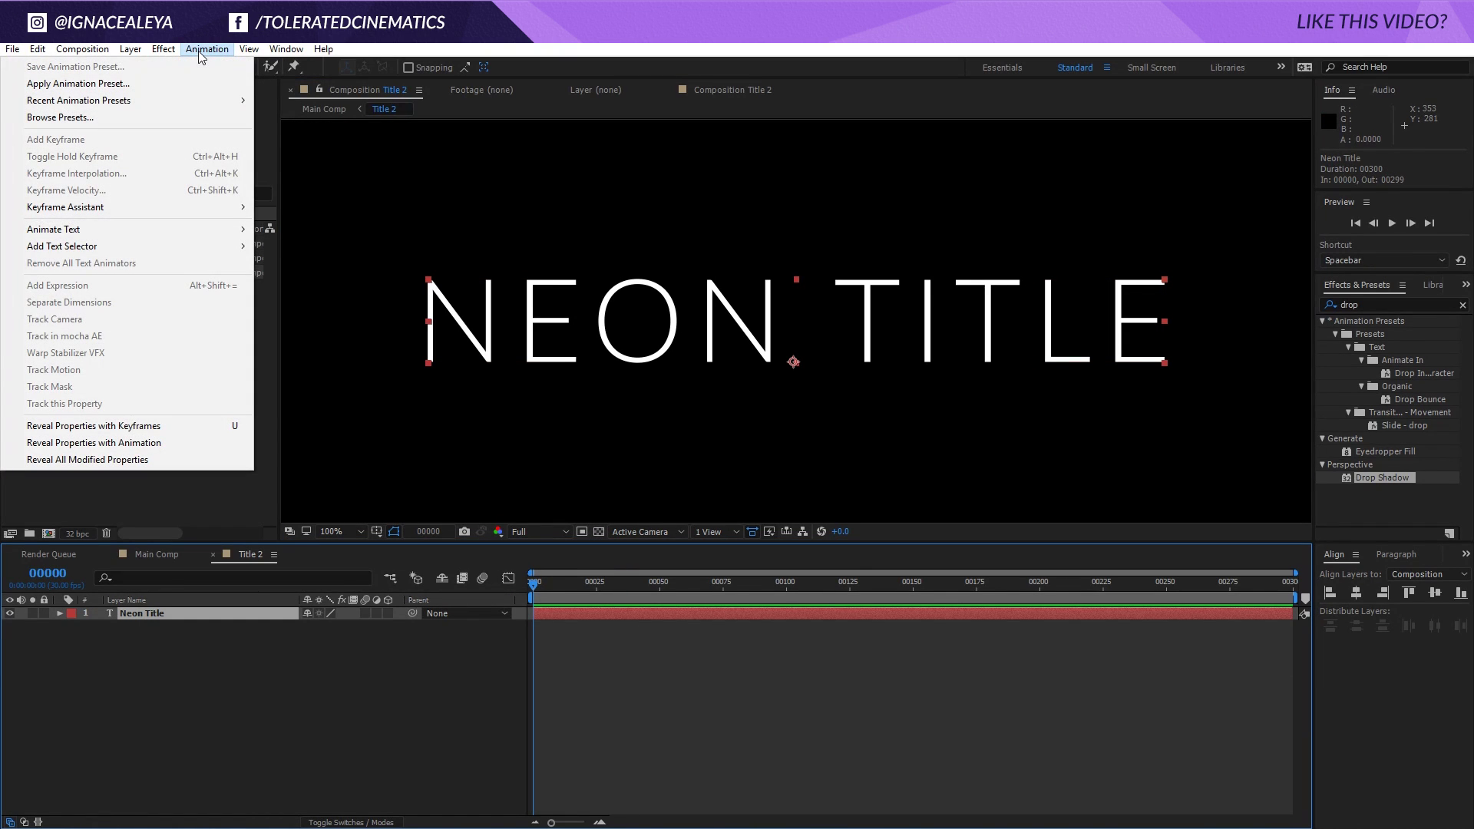
pyautogui.moveTo(92, 250)
pyautogui.click(307, 263)
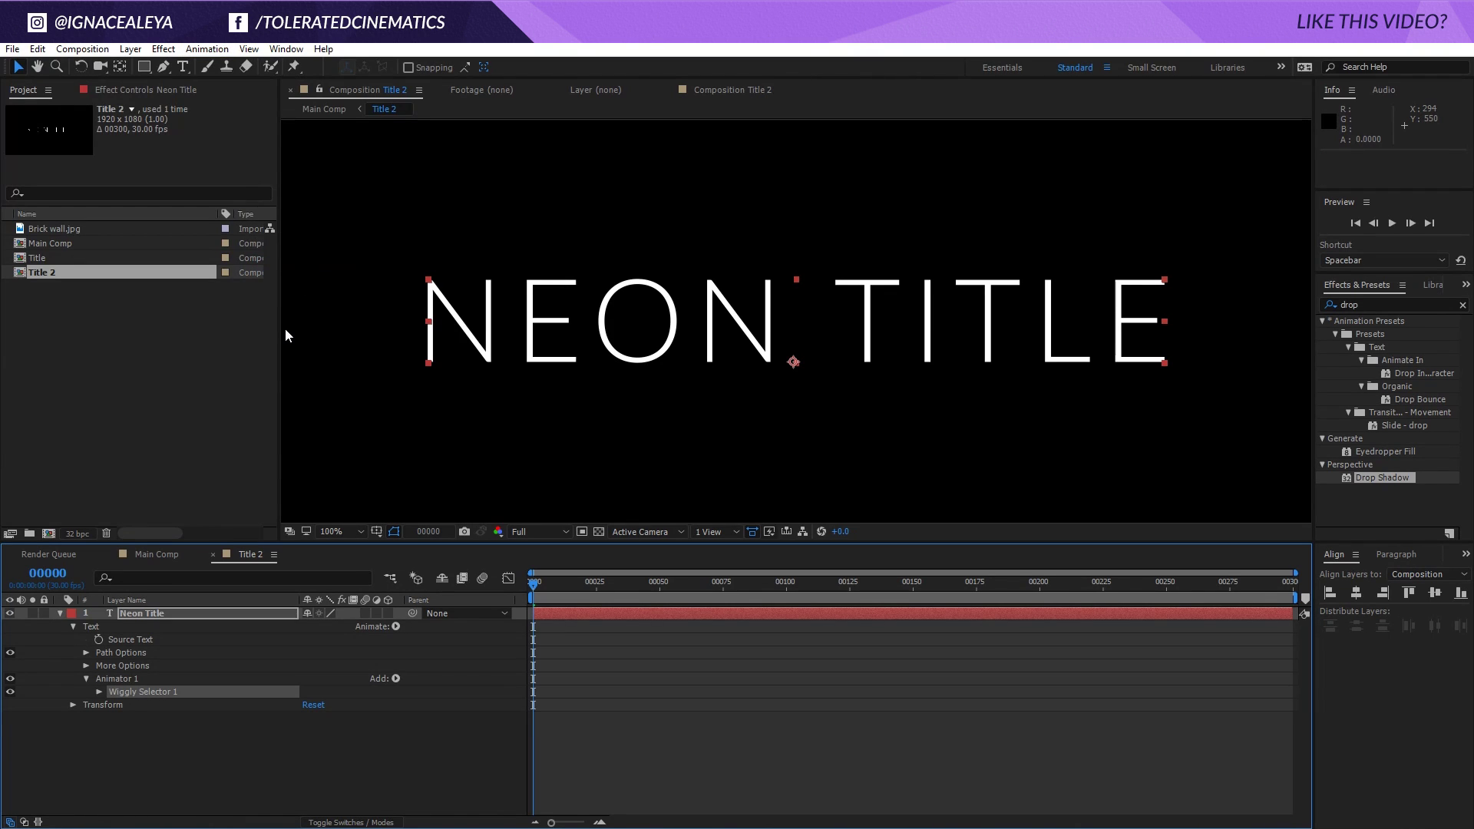
pyautogui.click(394, 678)
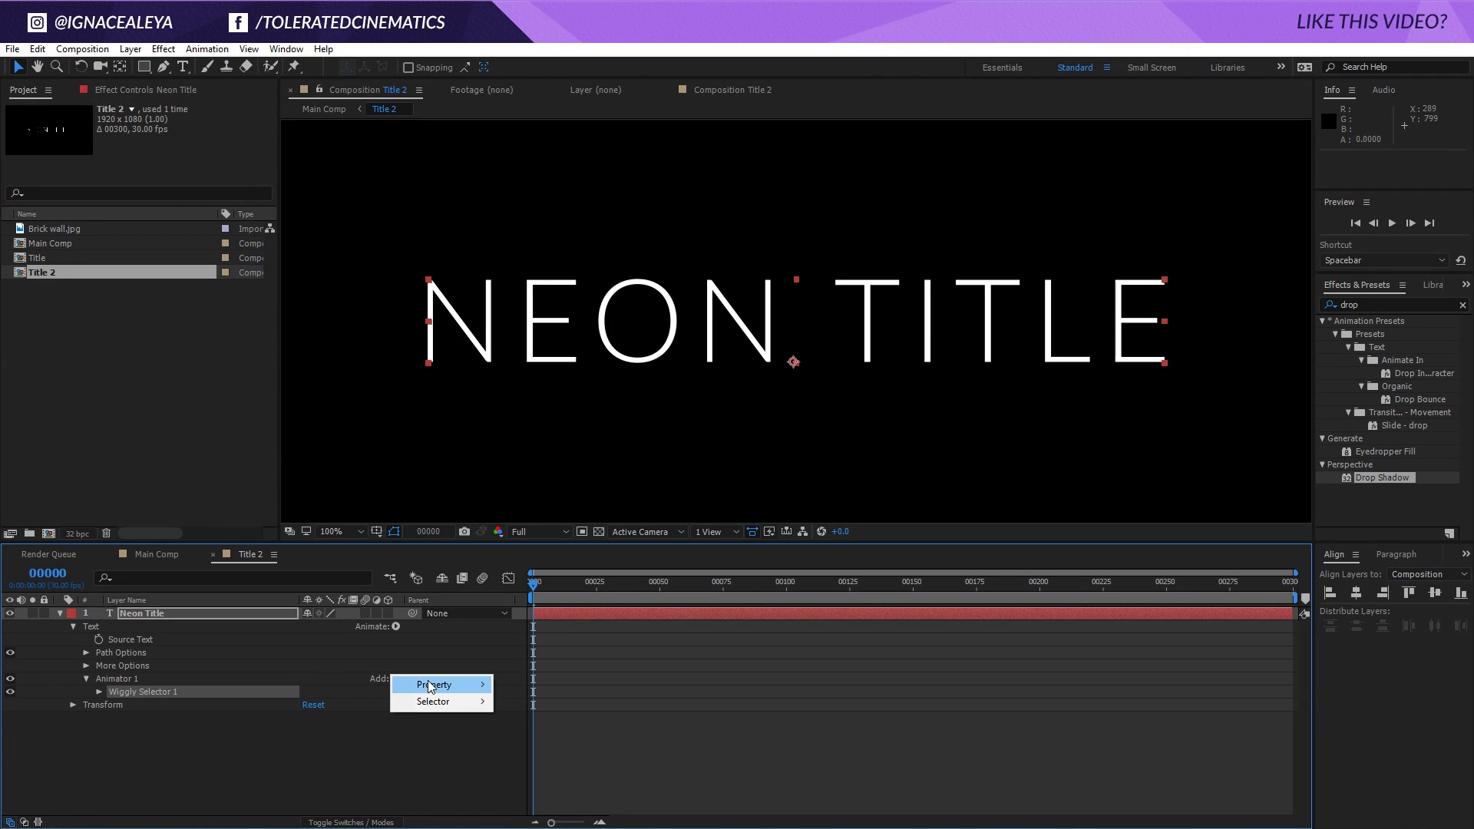
pyautogui.moveTo(437, 684)
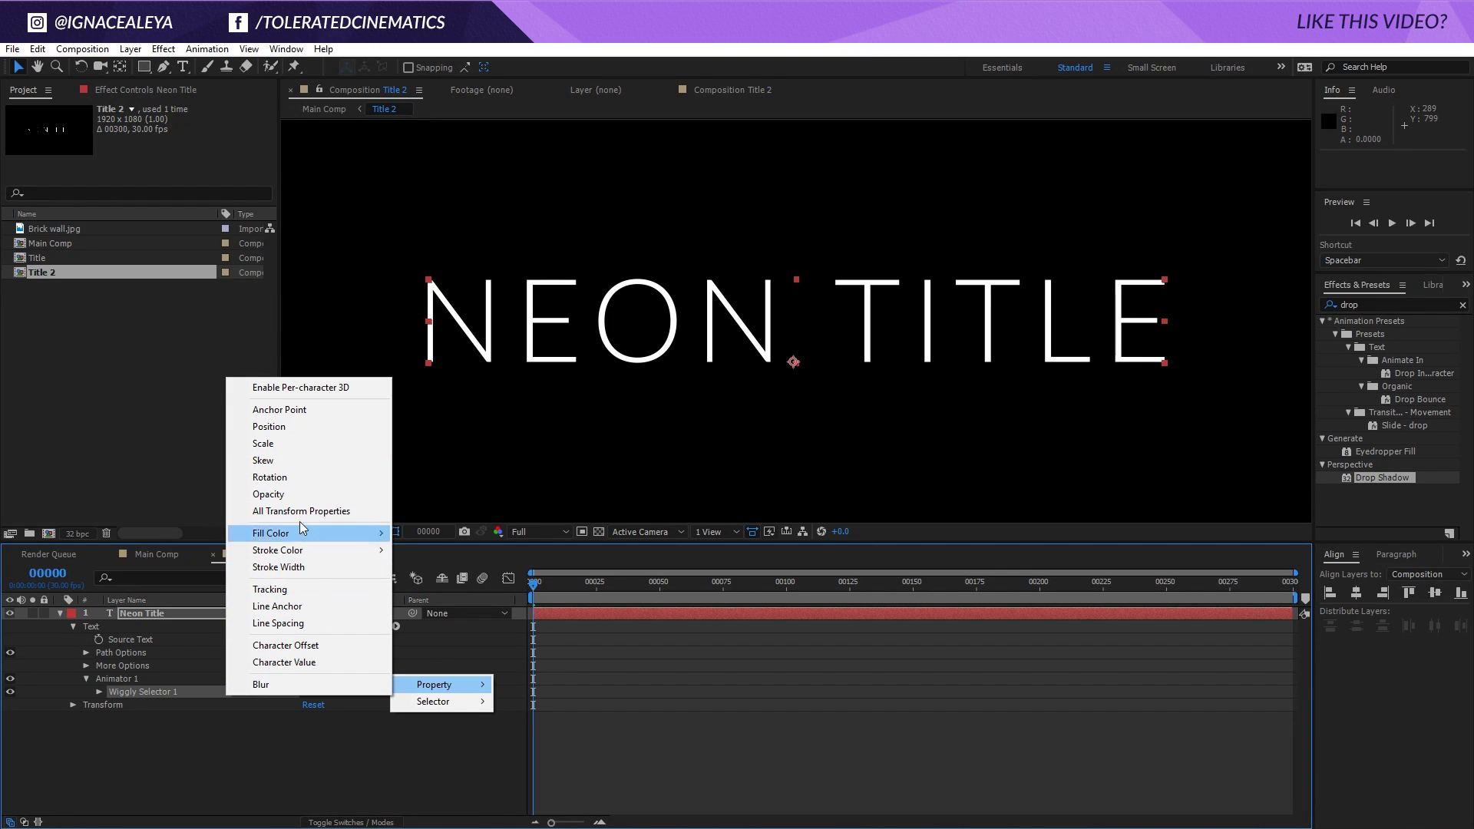
pyautogui.click(338, 495)
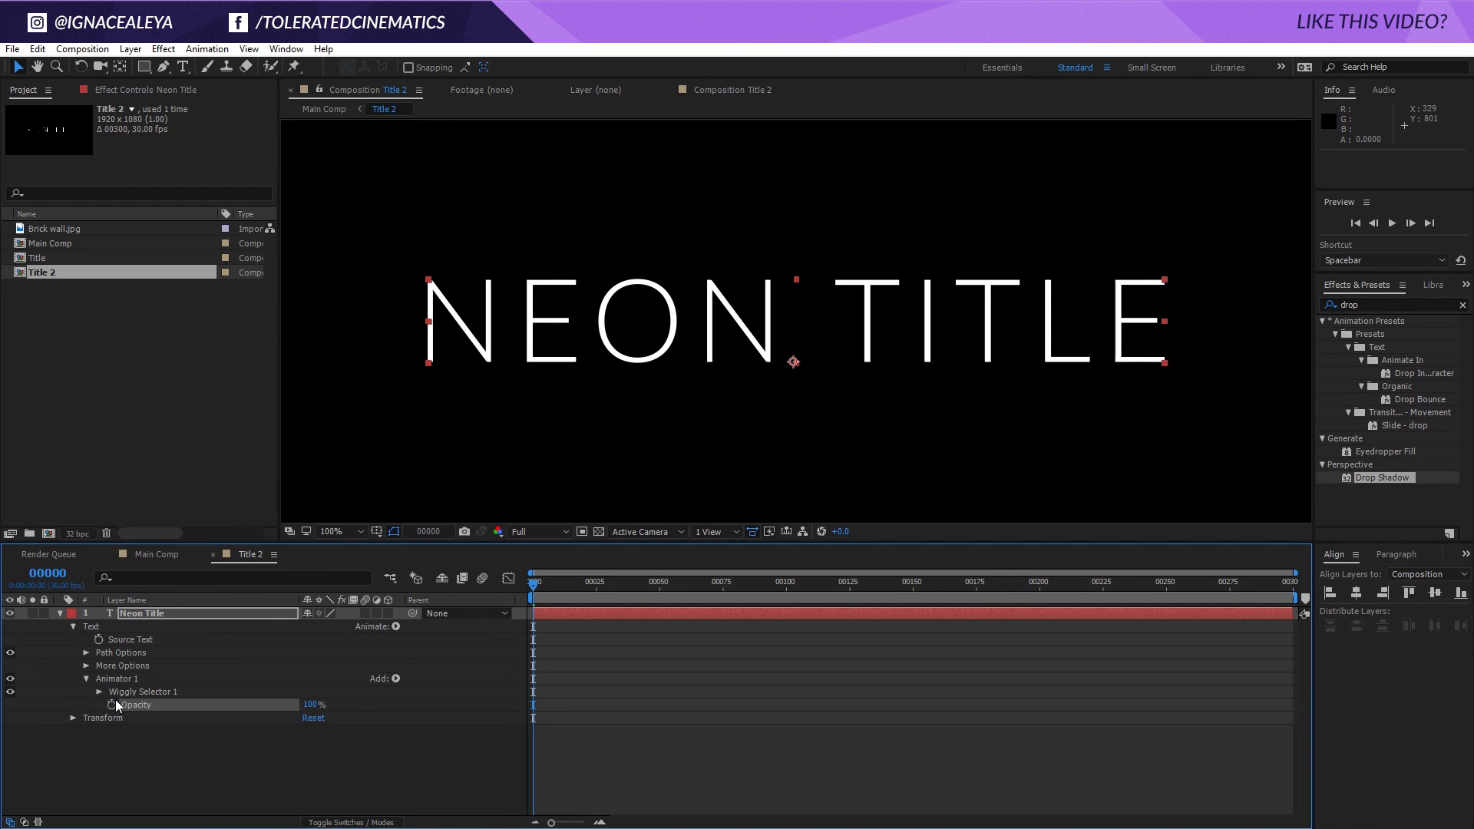
# Keyframe the text animator's opacity from 0% at frame 0 to 100% at frame 33
pyautogui.moveTo(310, 704); pyautogui.dragTo(230, 705)
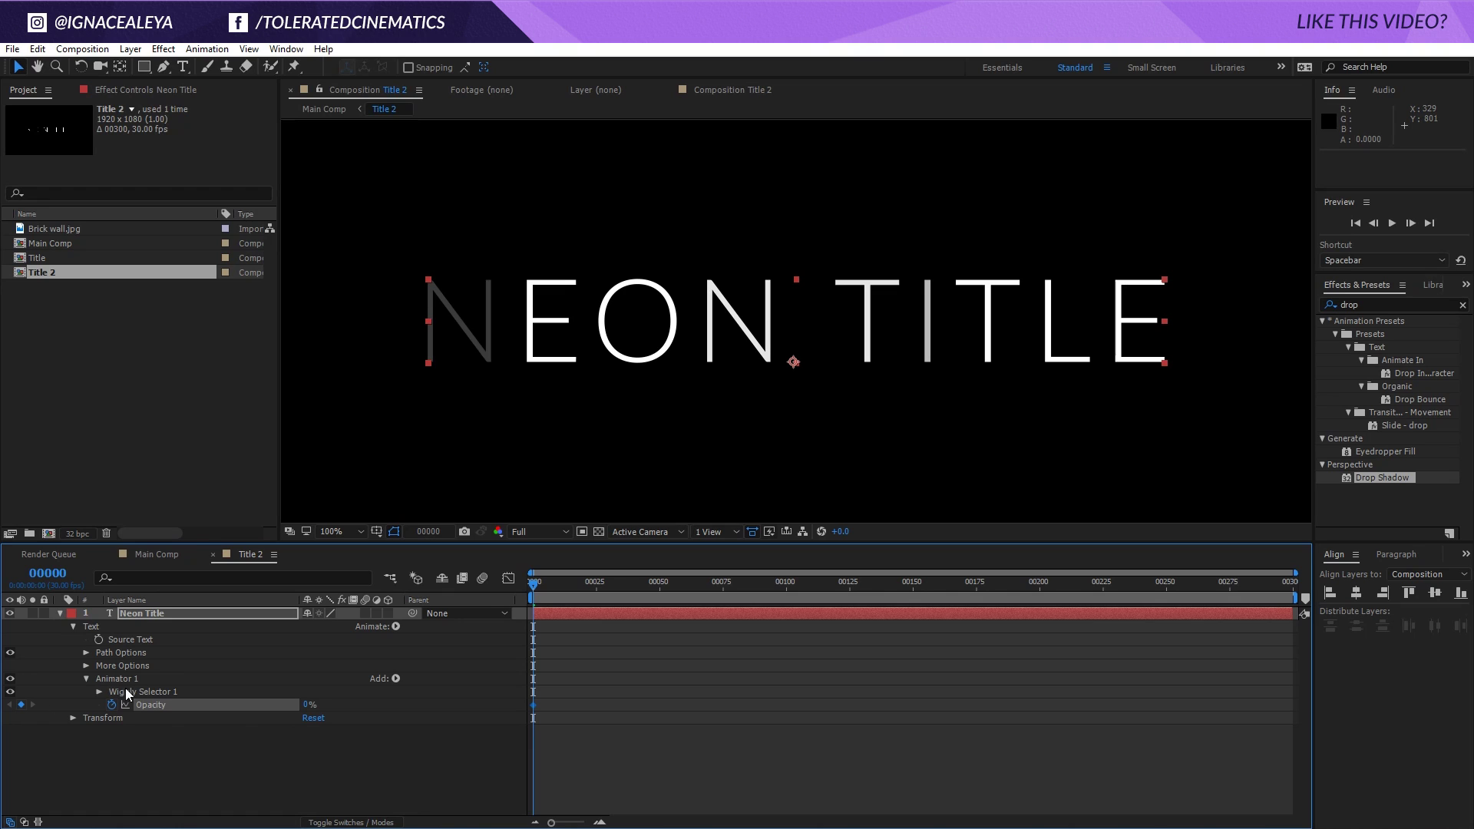
pyautogui.moveTo(537, 588); pyautogui.dragTo(616, 585)
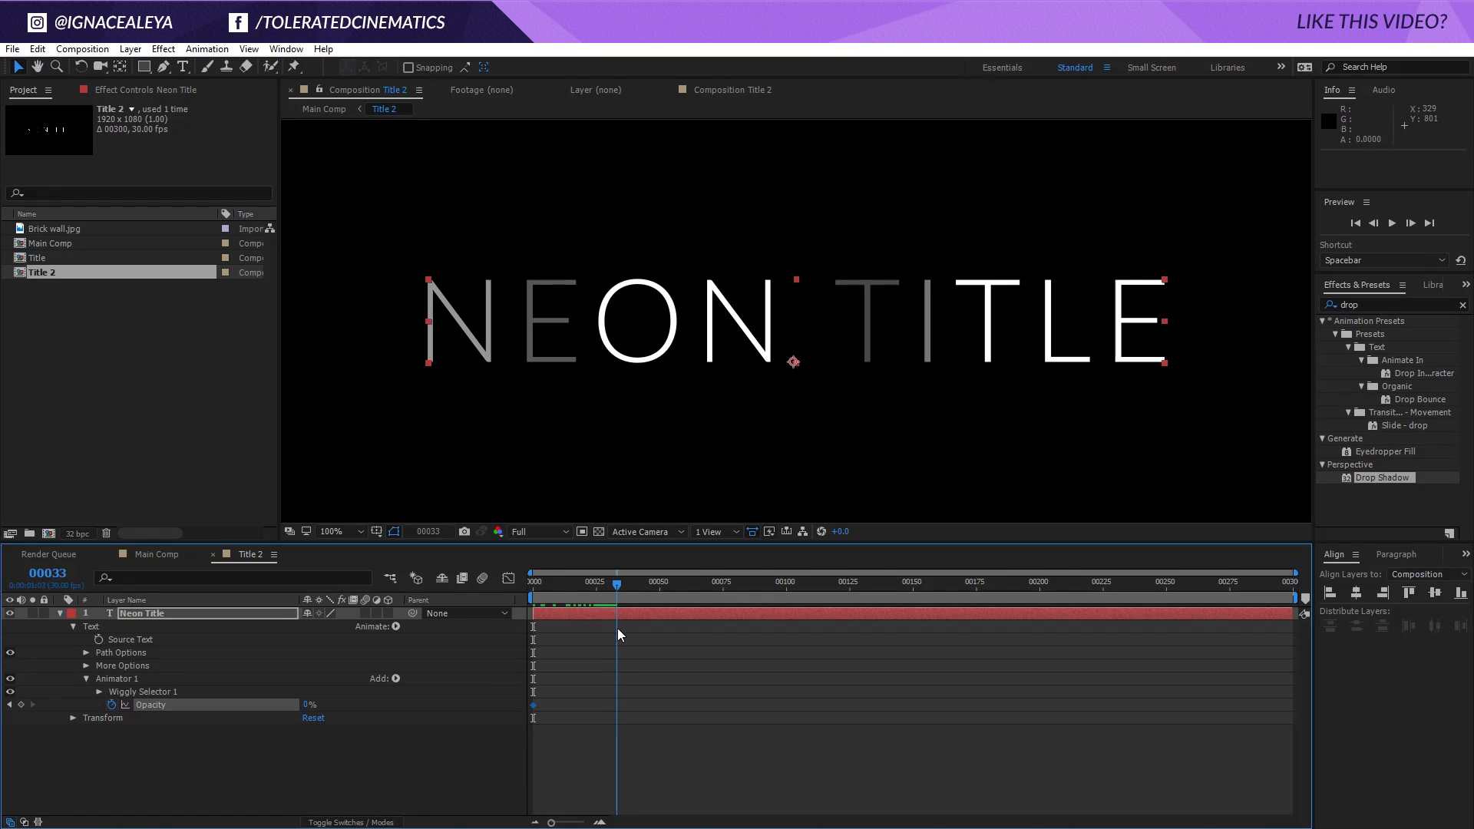
pyautogui.moveTo(309, 704); pyautogui.dragTo(835, 681)
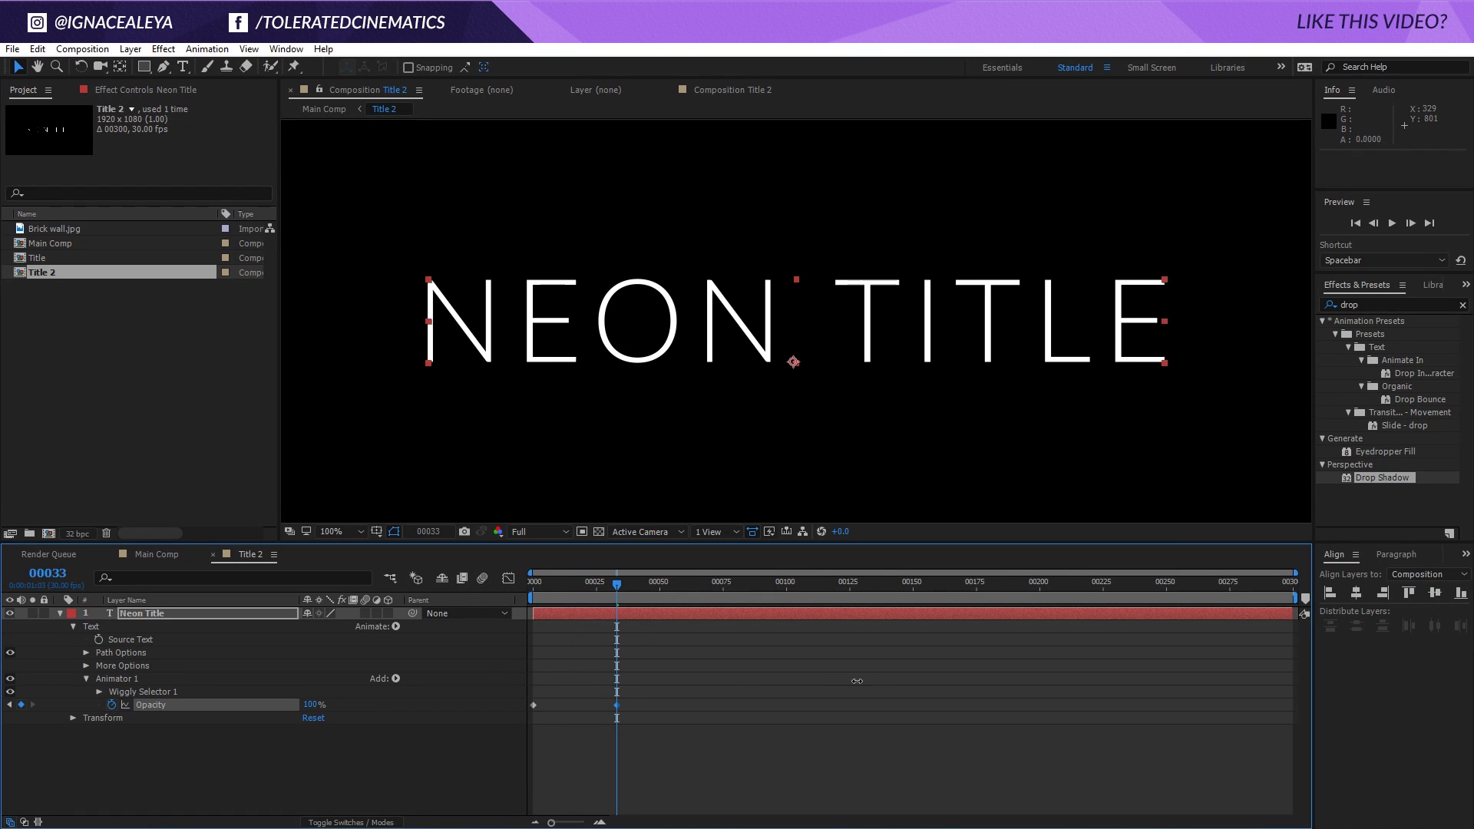
# Go to frame 35 and expand the Wiggly selector's settings under Animator 1 of the Neon Title layer
pyautogui.press('u')
pyautogui.press('u')
pyautogui.press('pagedown')
pyautogui.press('pagedown')
pyautogui.click(84, 652)
pyautogui.click(85, 653)
pyautogui.click(85, 653)
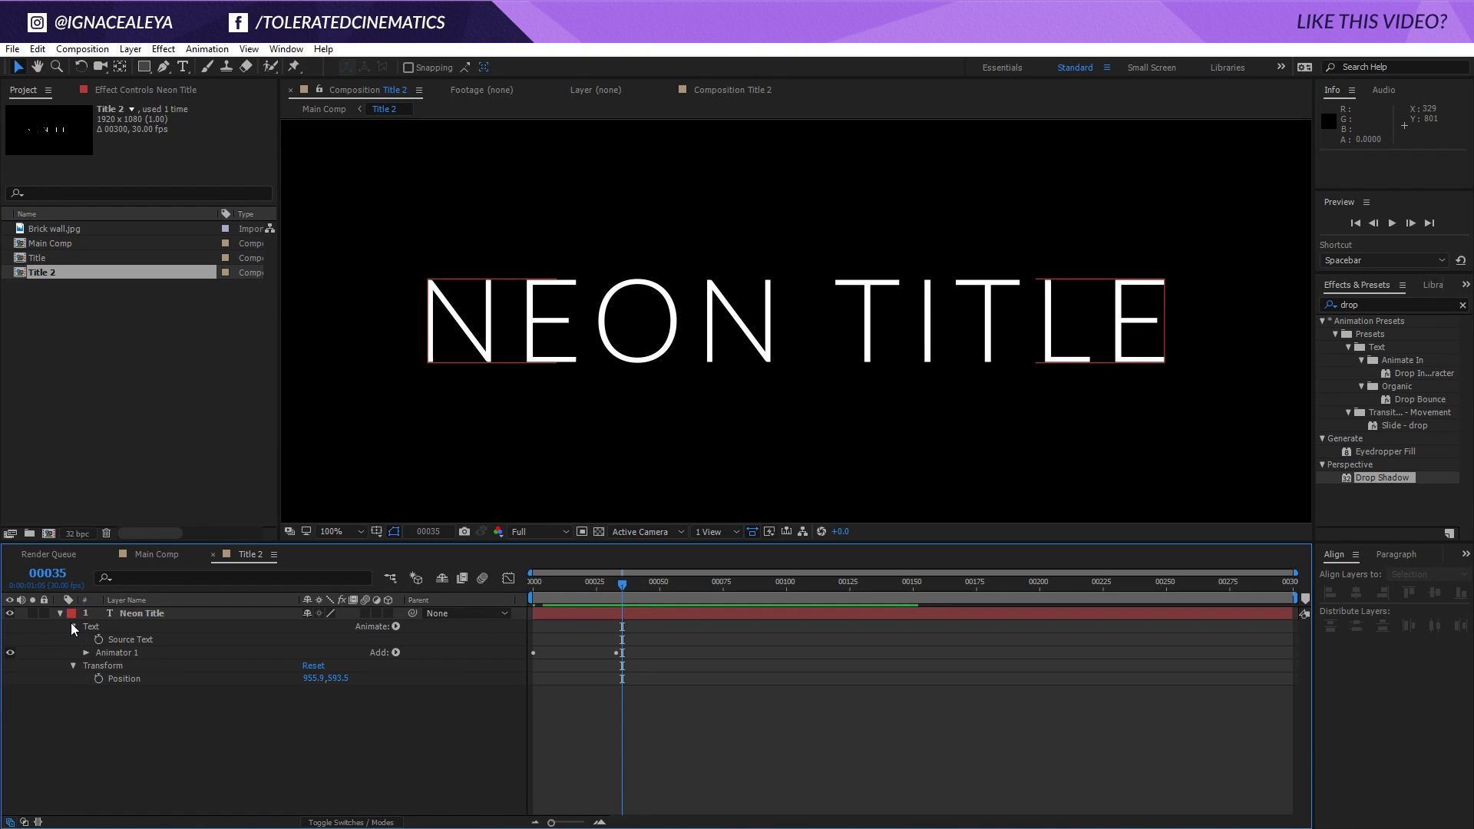
pyautogui.click(72, 627)
pyautogui.click(73, 626)
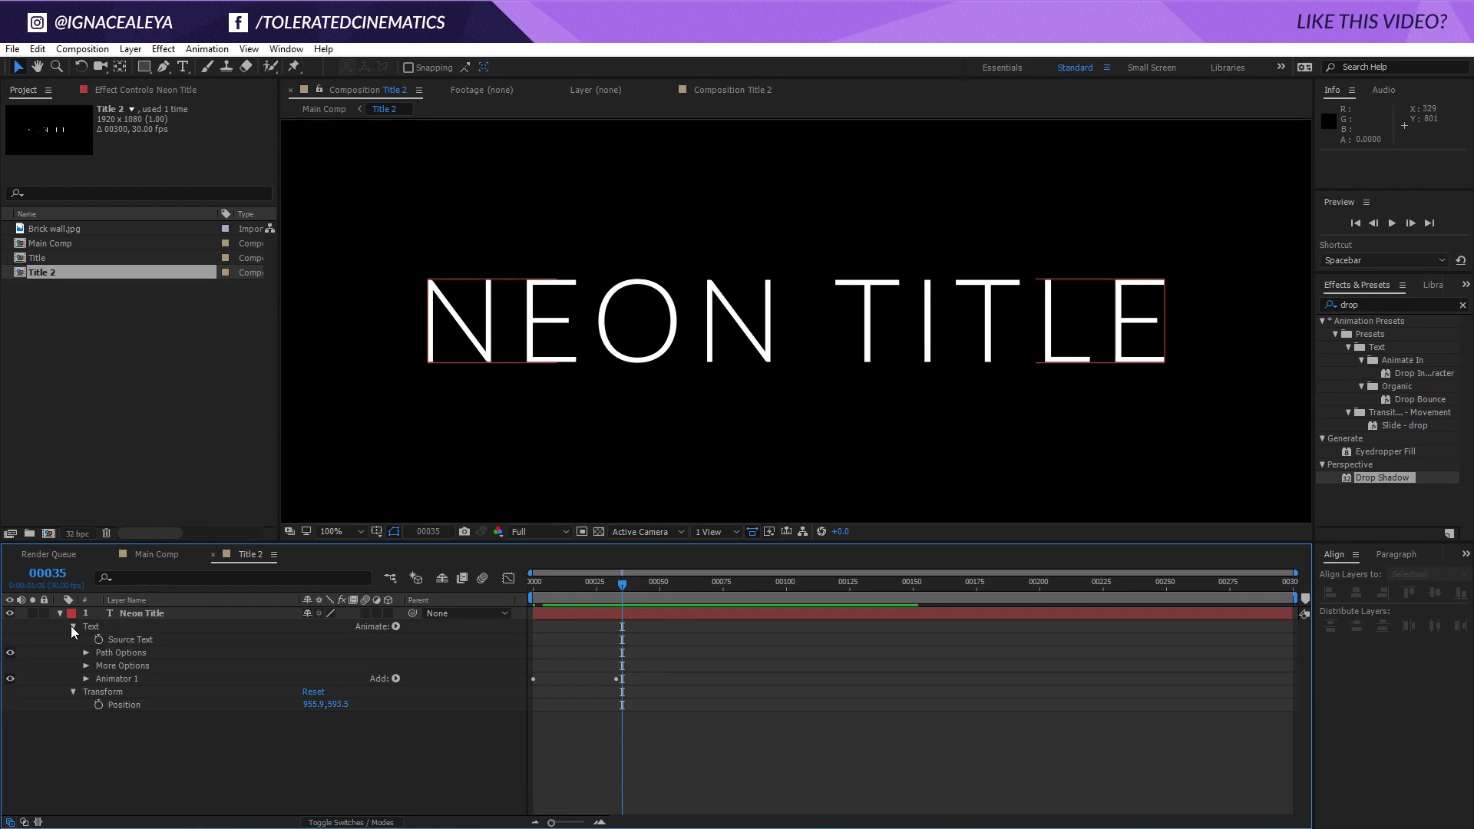
pyautogui.click(85, 678)
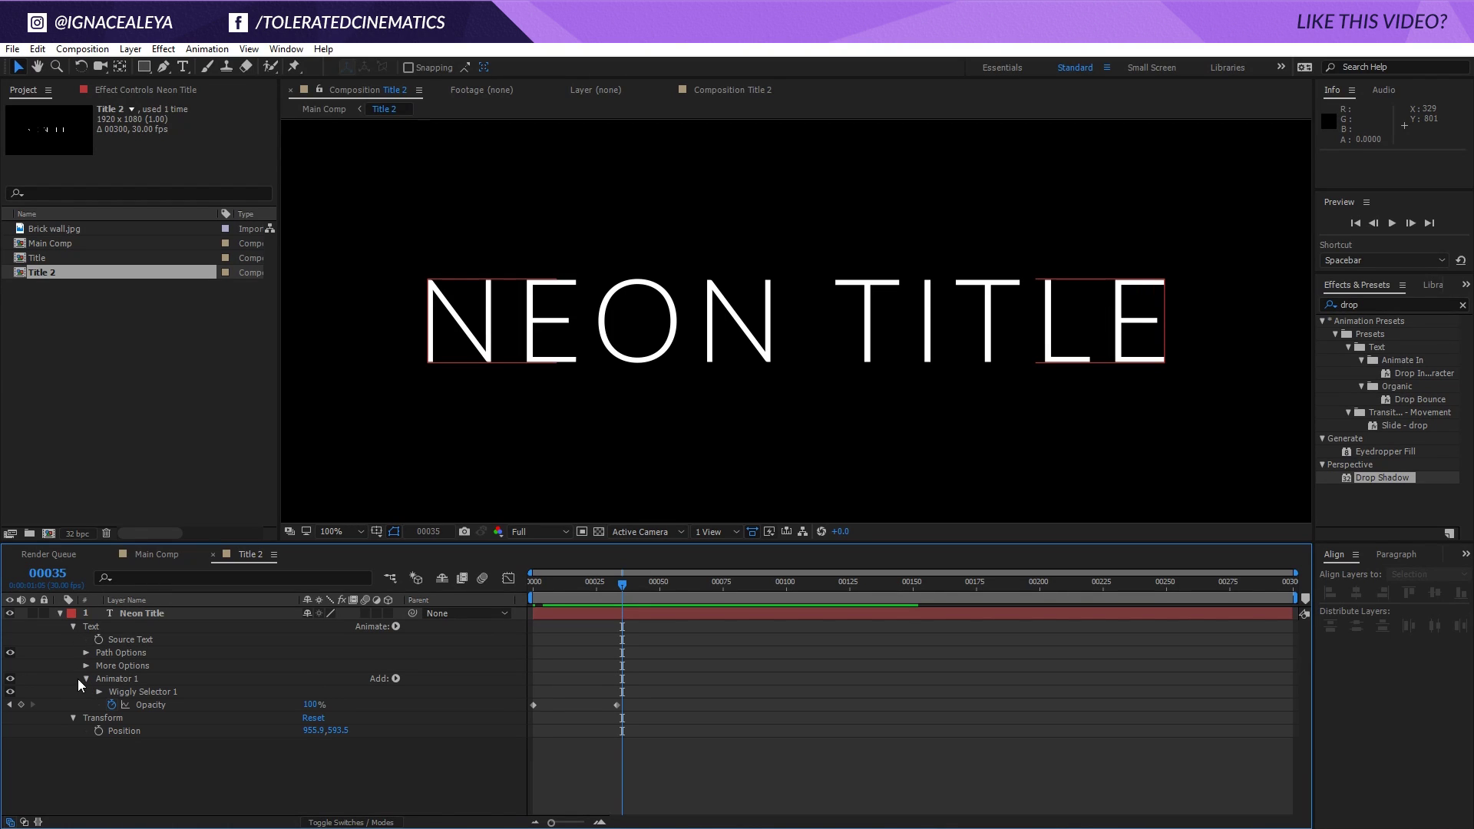
pyautogui.click(99, 691)
pyautogui.scroll(-2, 94, 700)
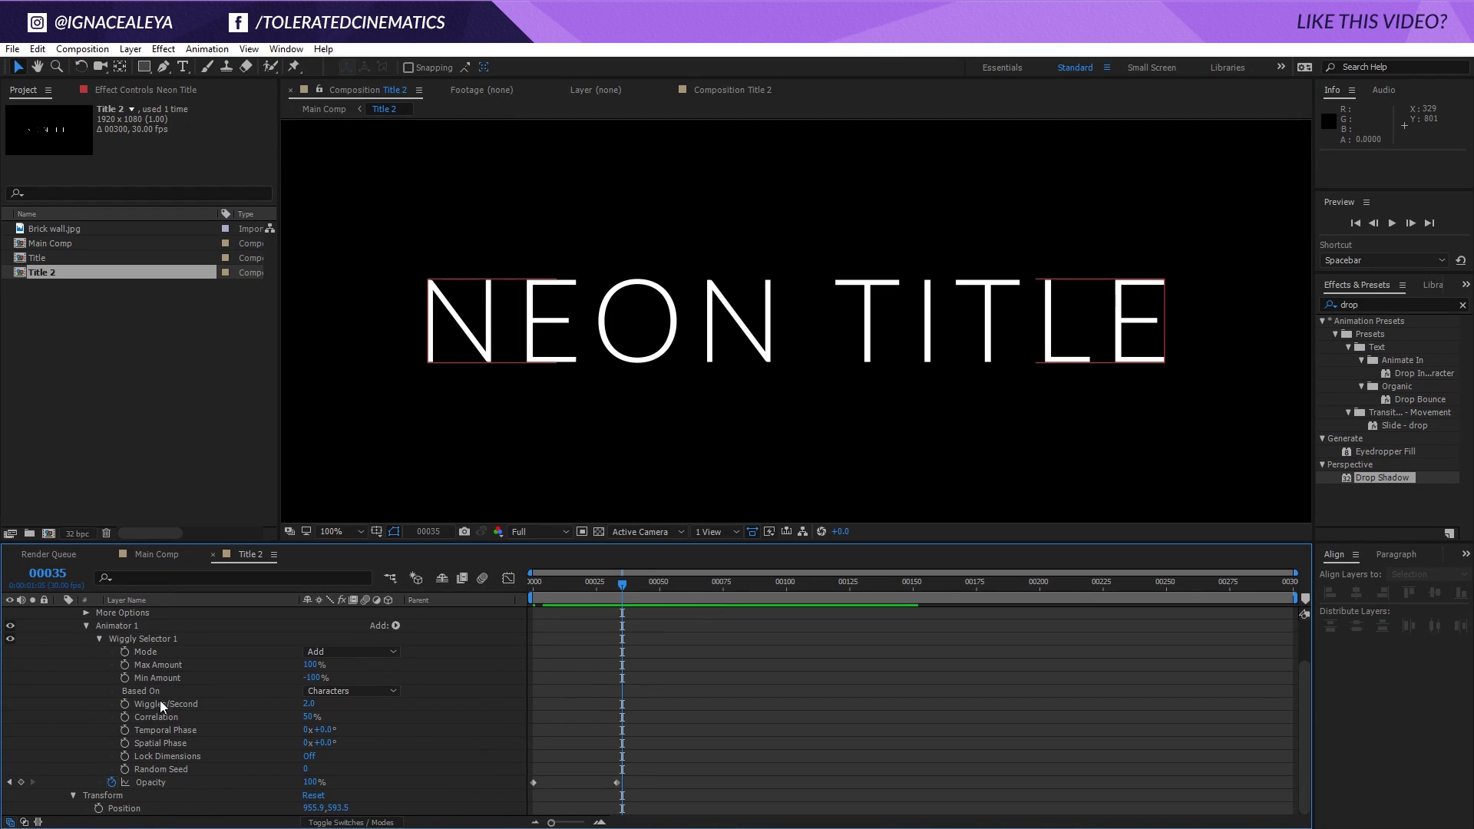
# Keyframe the Wiggly selector's Min Amount from 100% at frame 0 to -100% at frame 22
pyautogui.moveTo(605, 583); pyautogui.dragTo(739, 679)
pyautogui.click(125, 678)
pyautogui.moveTo(553, 590); pyautogui.dragTo(588, 592)
pyautogui.click(310, 677)
pyautogui.write('-100')
pyautogui.press('Return')
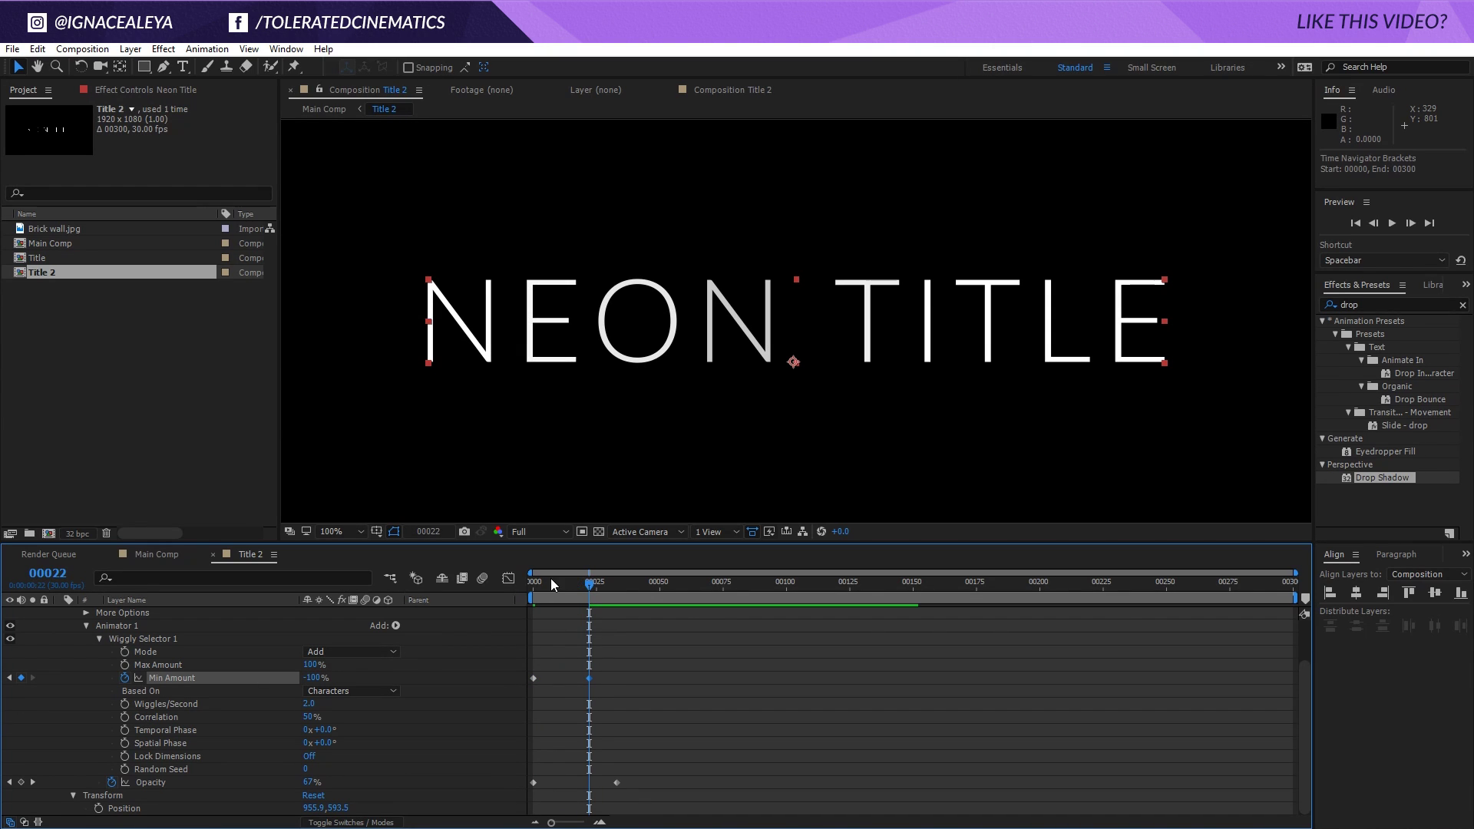
# Shift the text animator's Opacity keyframes to frame 27 and about frame 45, and preview the flicker
pyautogui.moveTo(541, 592); pyautogui.dragTo(576, 606)
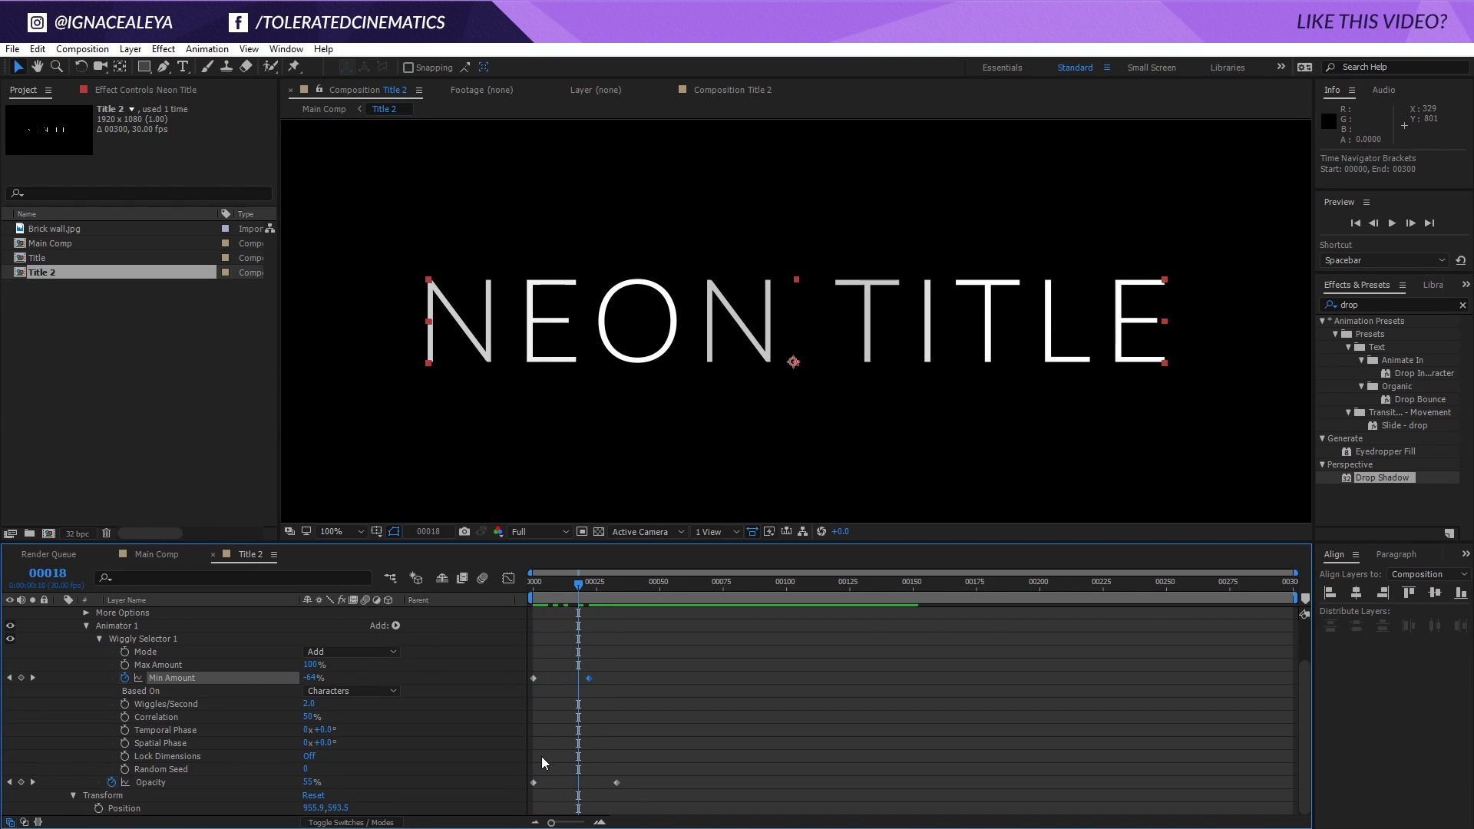
pyautogui.moveTo(534, 782); pyautogui.dragTo(564, 783)
pyautogui.moveTo(574, 582); pyautogui.dragTo(540, 583)
pyautogui.press('space')
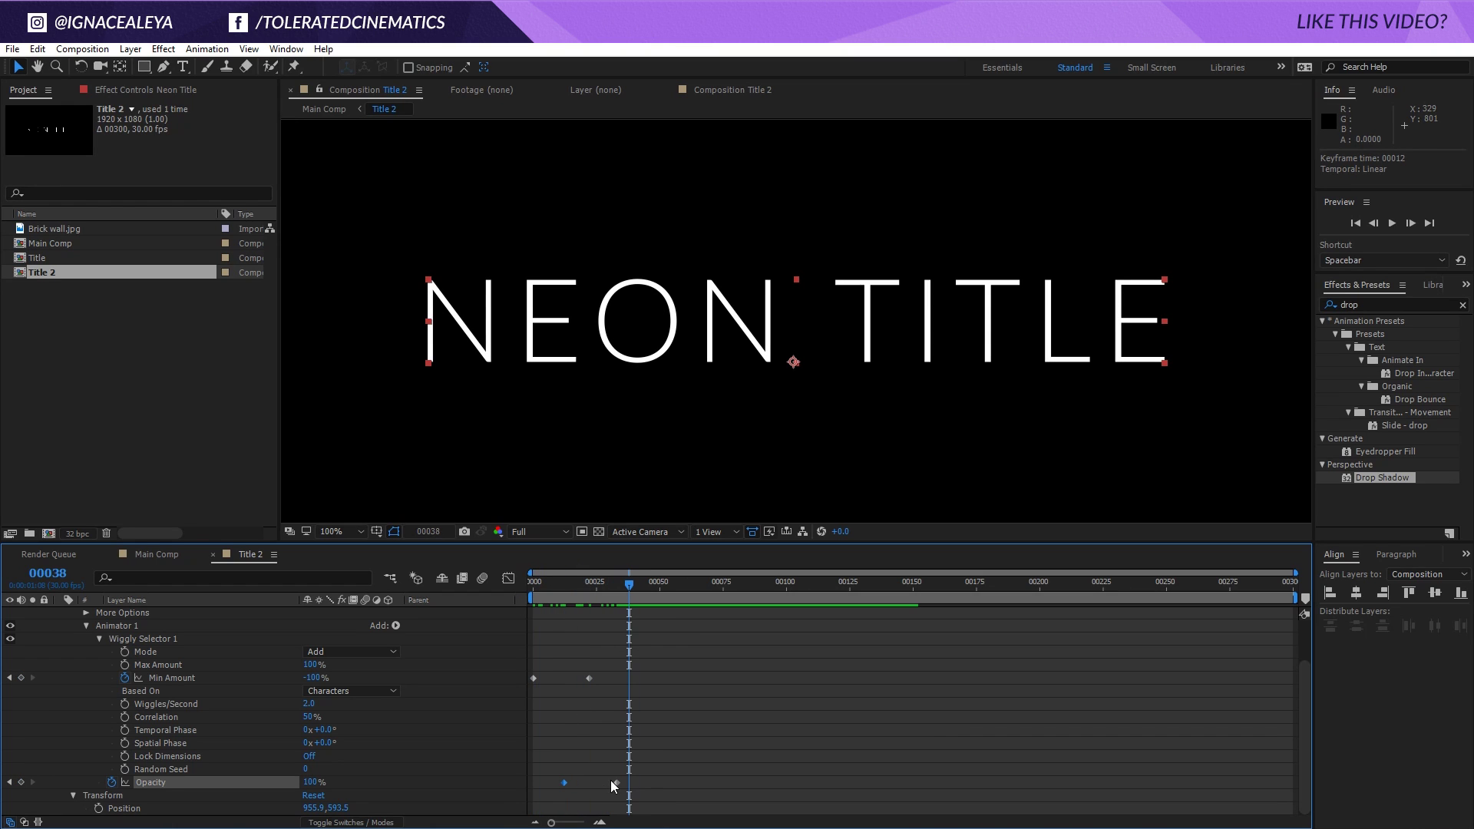
pyautogui.moveTo(622, 782)
pyautogui.mouseDown()
pyautogui.moveTo(647, 782)
pyautogui.moveTo(590, 785)
pyautogui.moveTo(602, 783)
pyautogui.mouseUp()
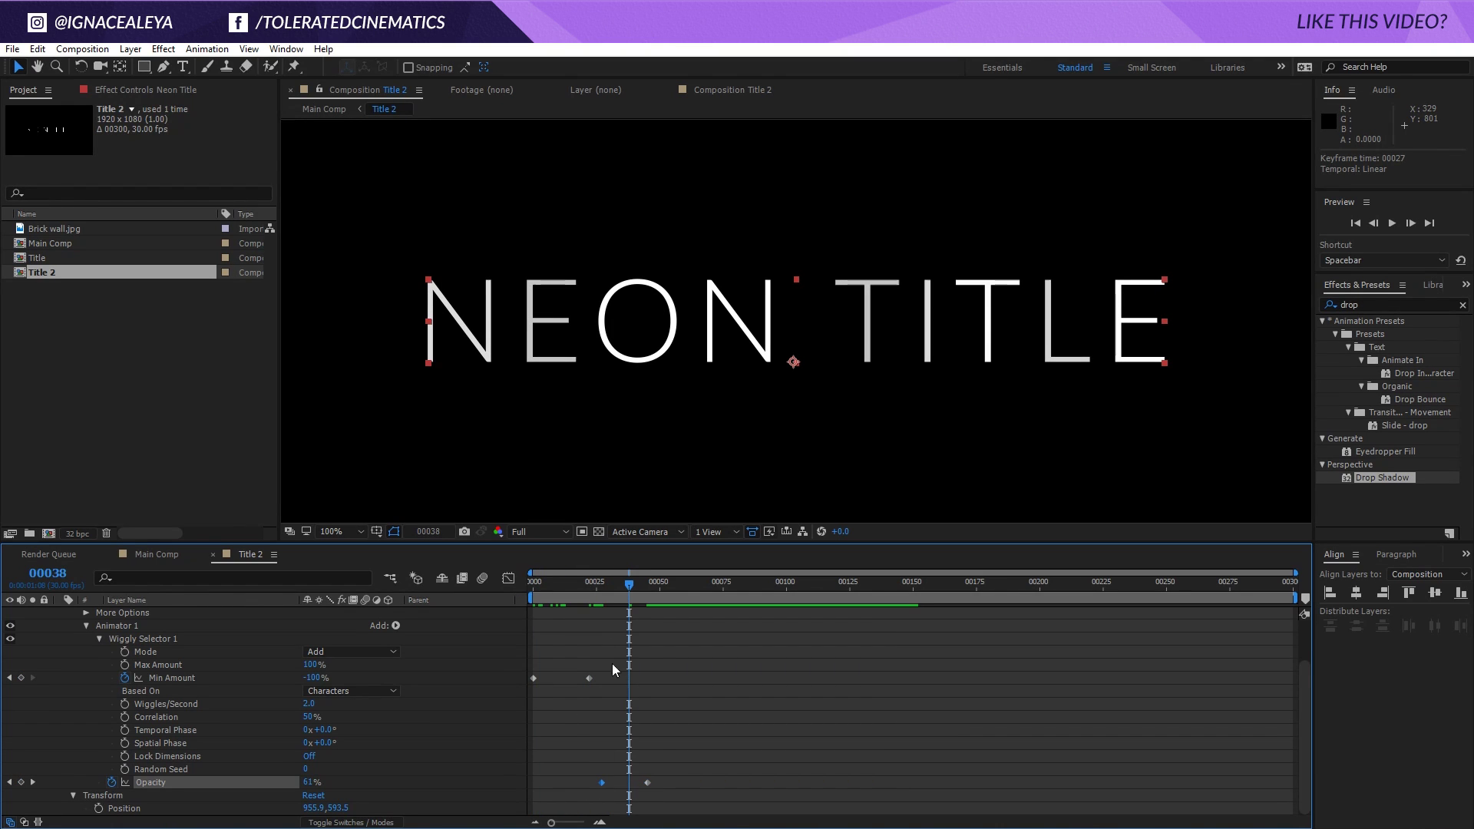
pyautogui.press('space')
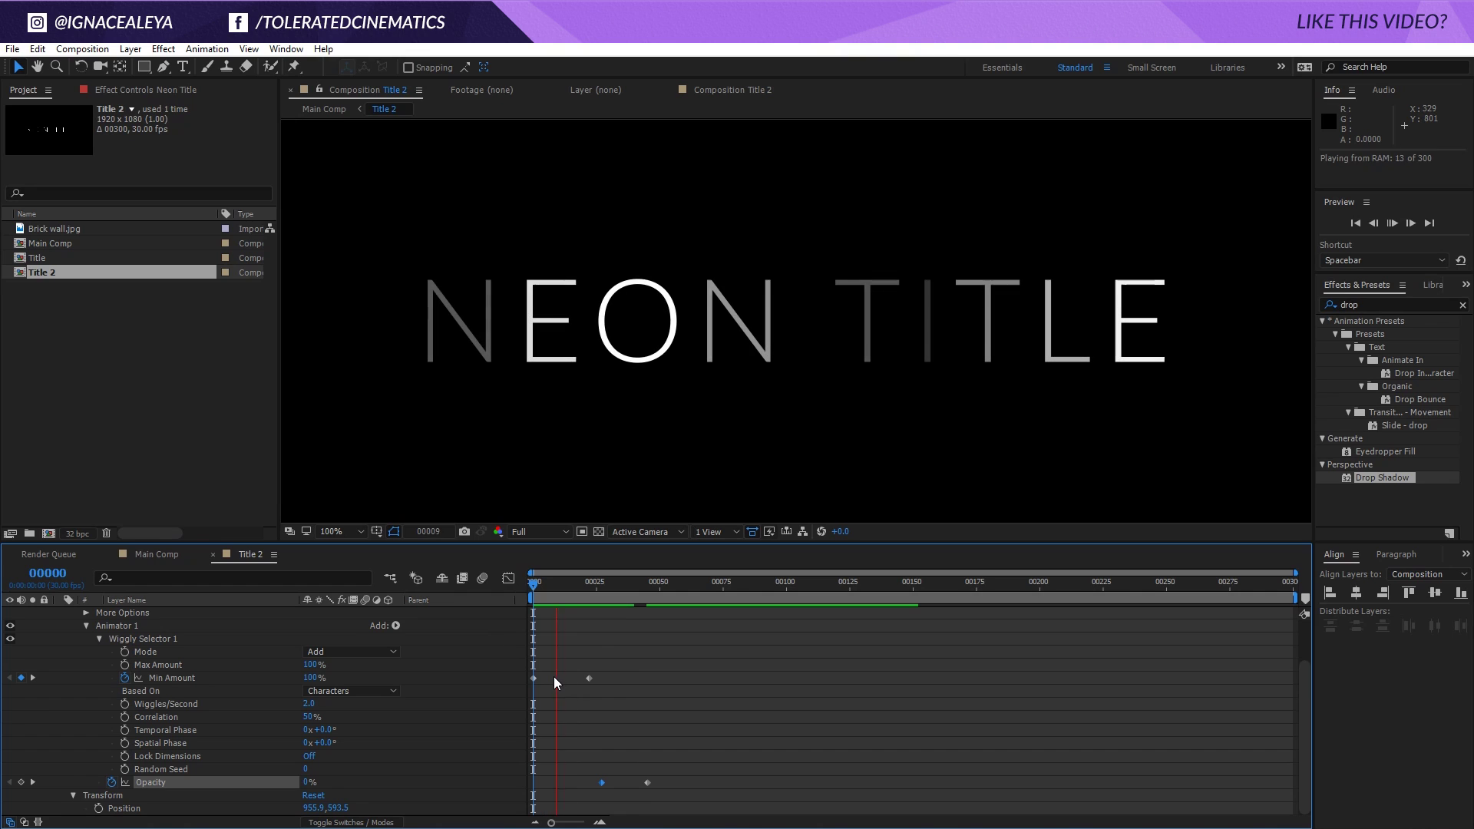
pyautogui.click(627, 581)
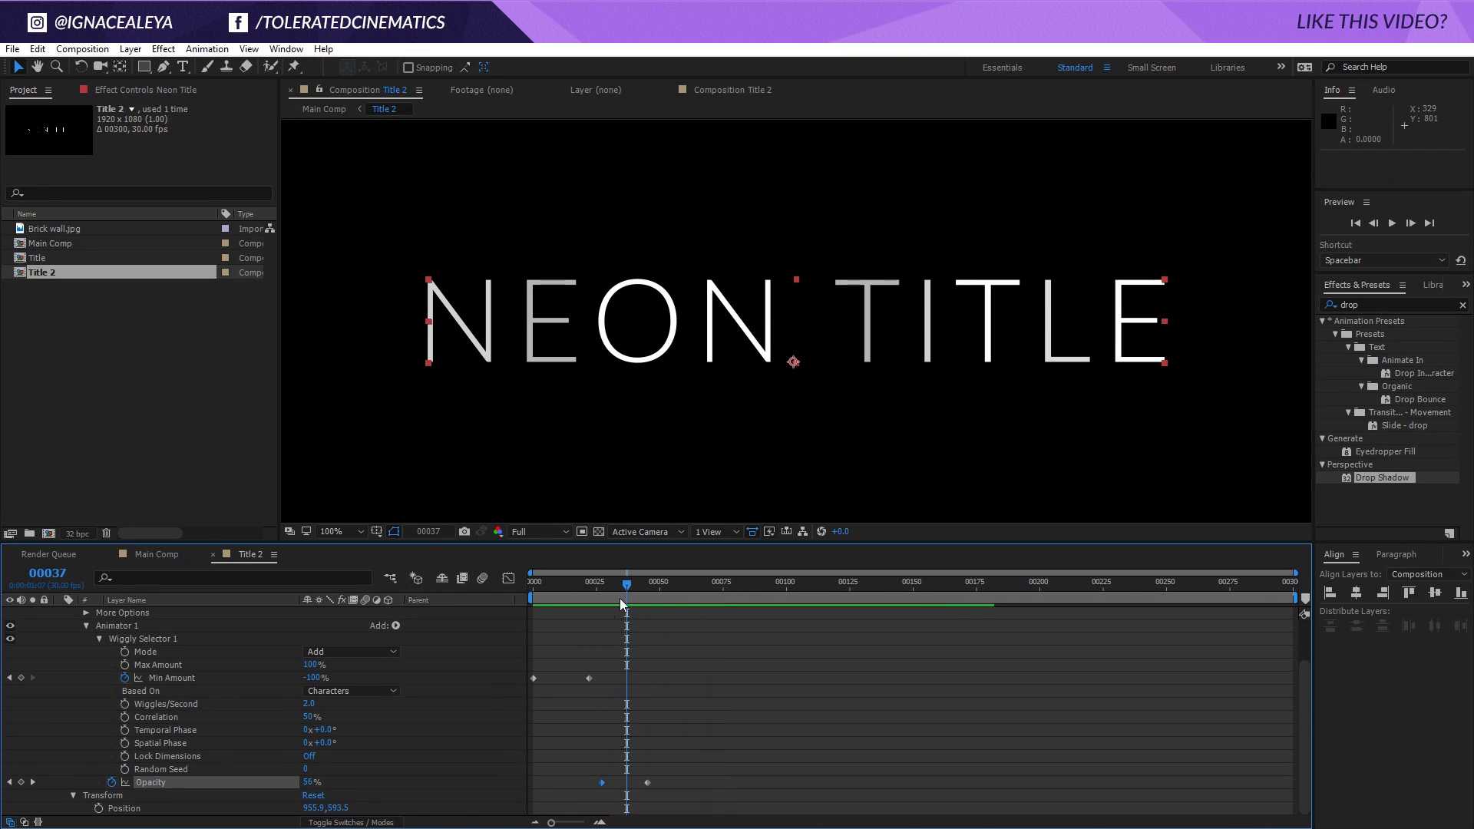
# Set the Wiggly selector's Wiggles/Second to 10 and preview the faster flicker
pyautogui.click(309, 704)
pyautogui.write('10')
pyautogui.press('Return')
pyautogui.press('space')
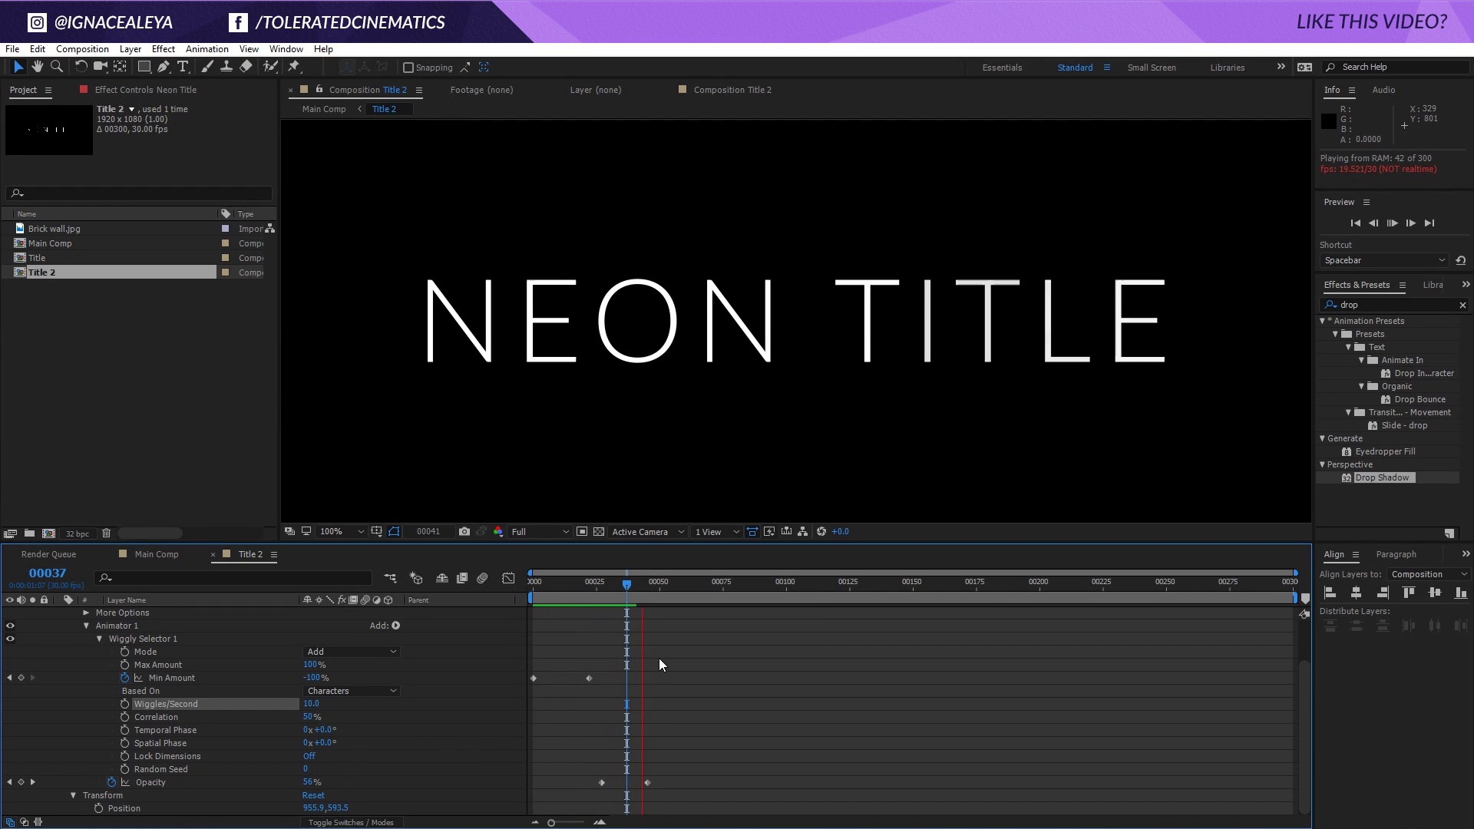
pyautogui.click(644, 596)
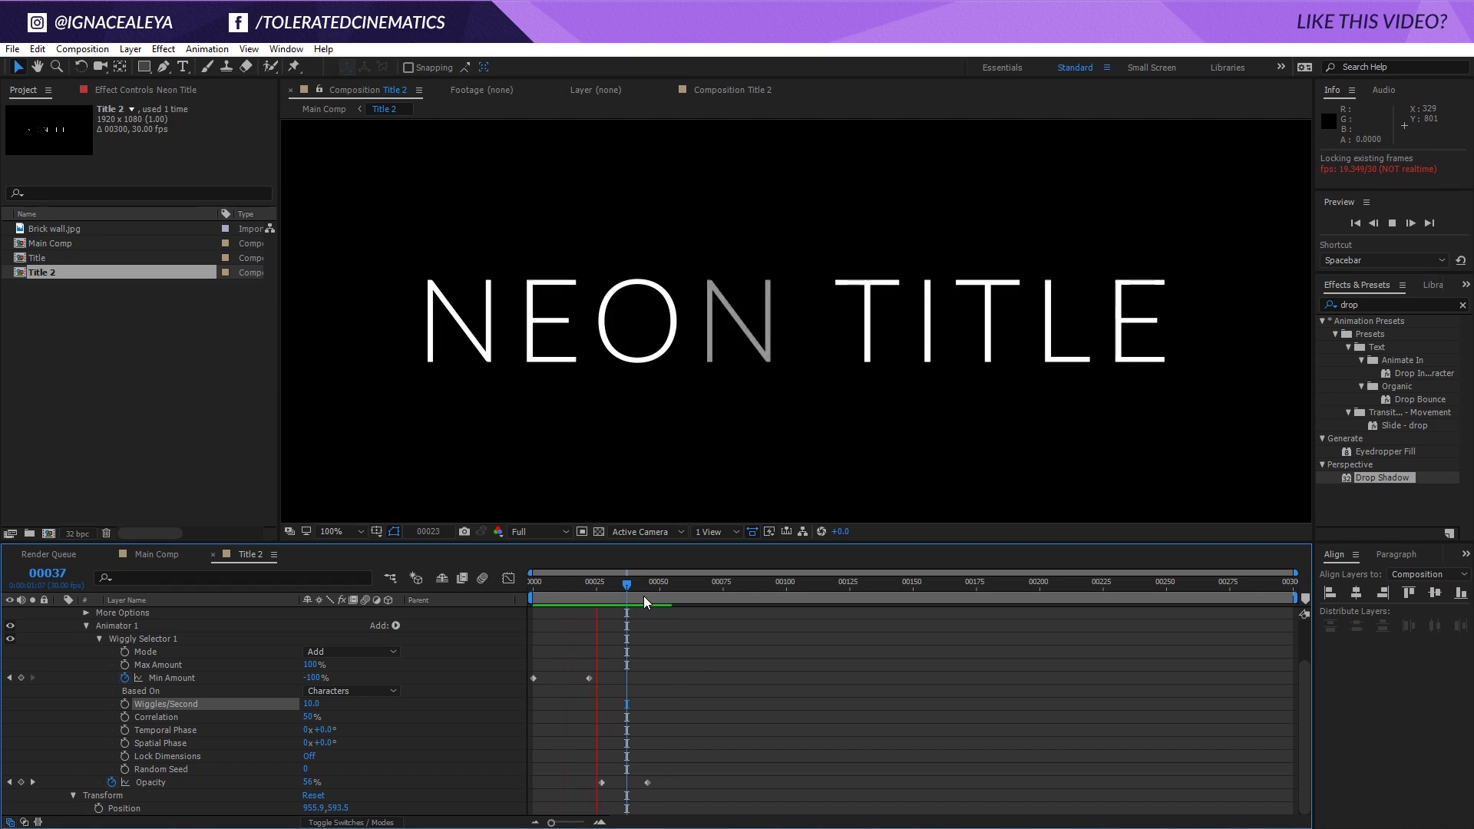
# Open the Main Comp, preview the flickering title on the brick wall, and show the Title 2 layer's effects
pyautogui.click(136, 554)
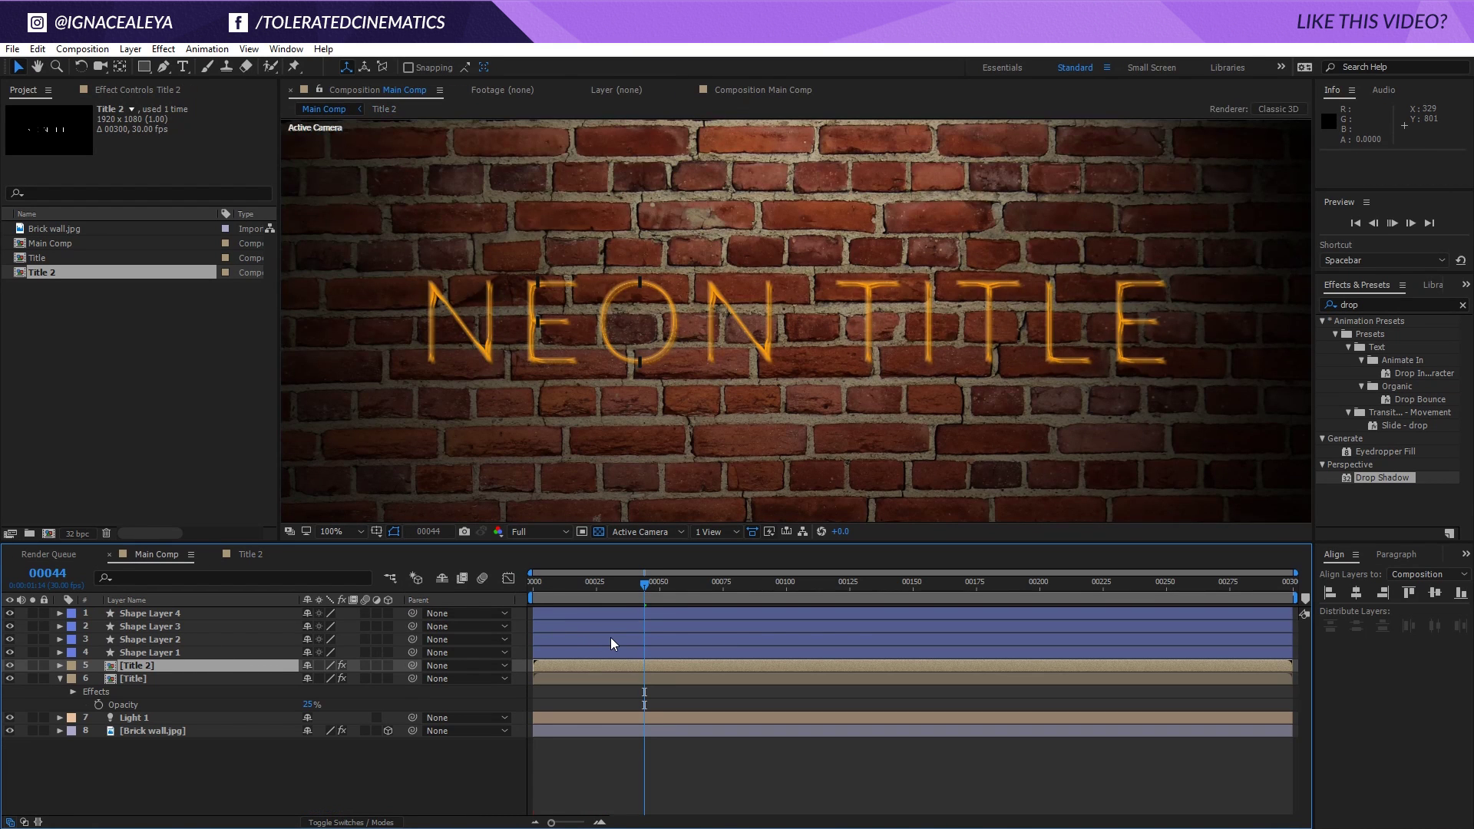
pyautogui.press('space')
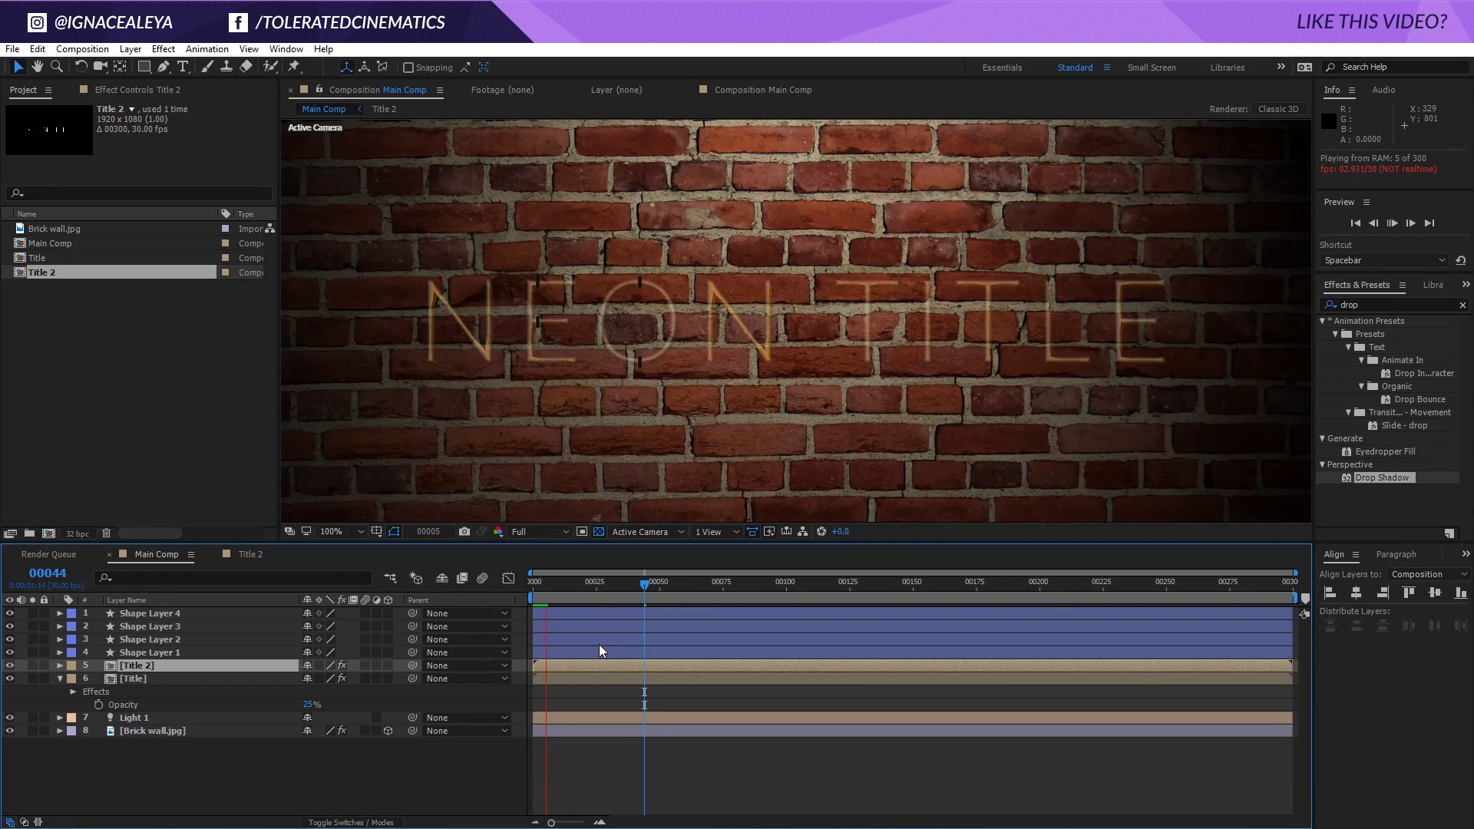
pyautogui.press('space')
pyautogui.press('F3')
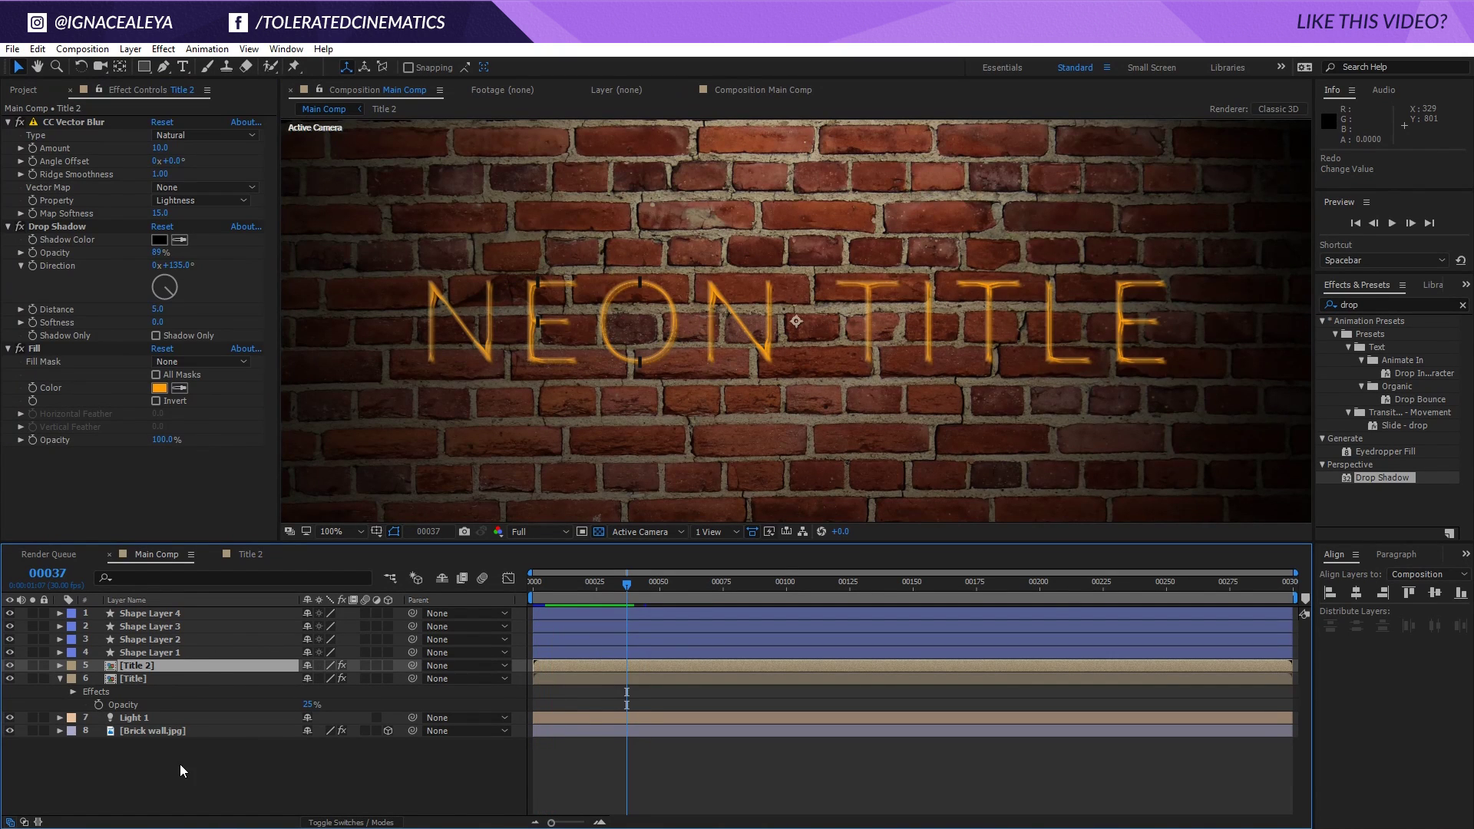
# Create a 1920 x 1080 px black solid and place it directly below the Title 2 layer
pyautogui.rightClick(163, 780)
pyautogui.moveTo(201, 639)
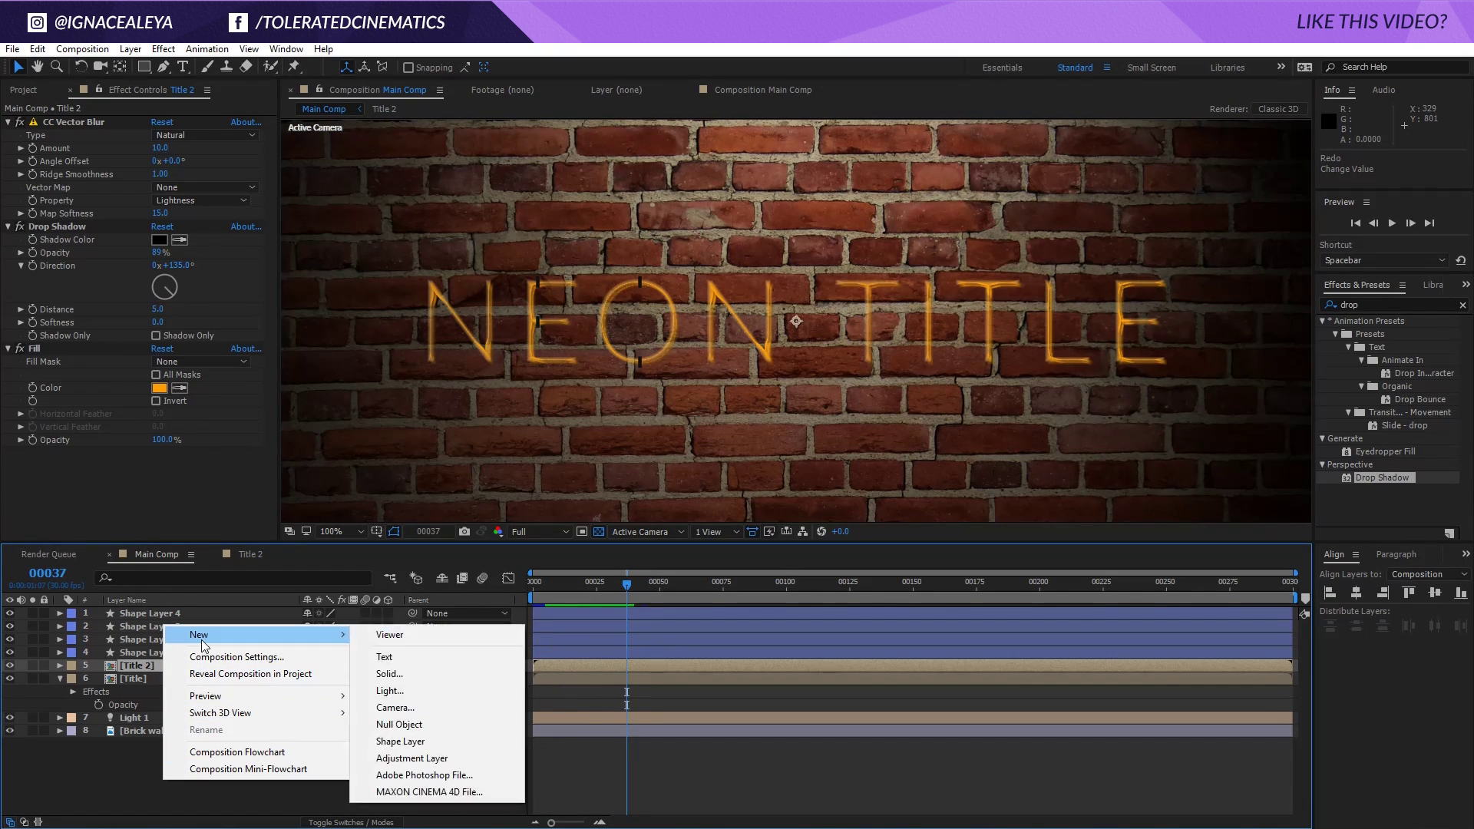
pyautogui.click(431, 676)
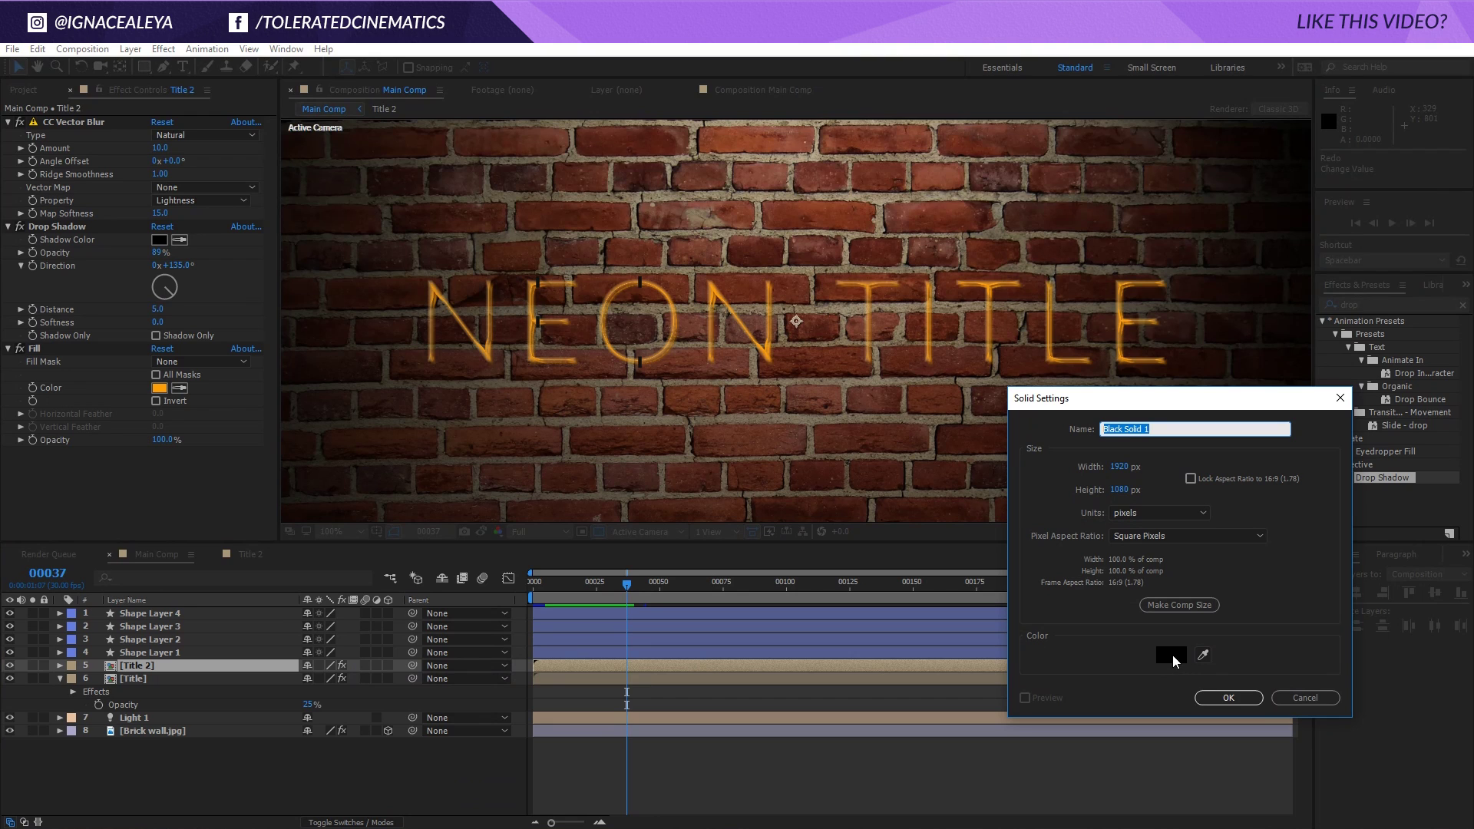
pyautogui.click(1226, 697)
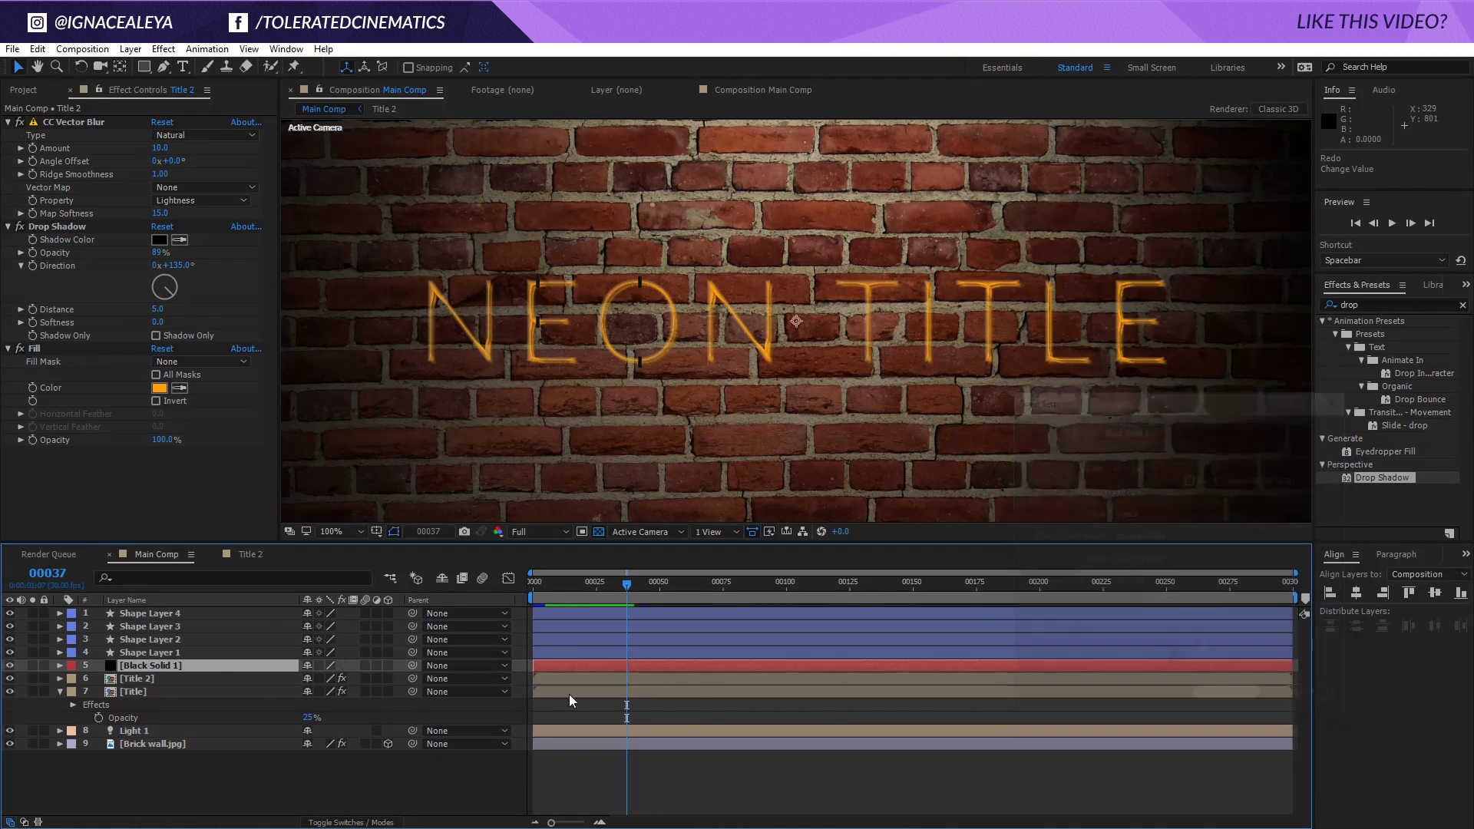
pyautogui.moveTo(132, 666); pyautogui.dragTo(143, 682)
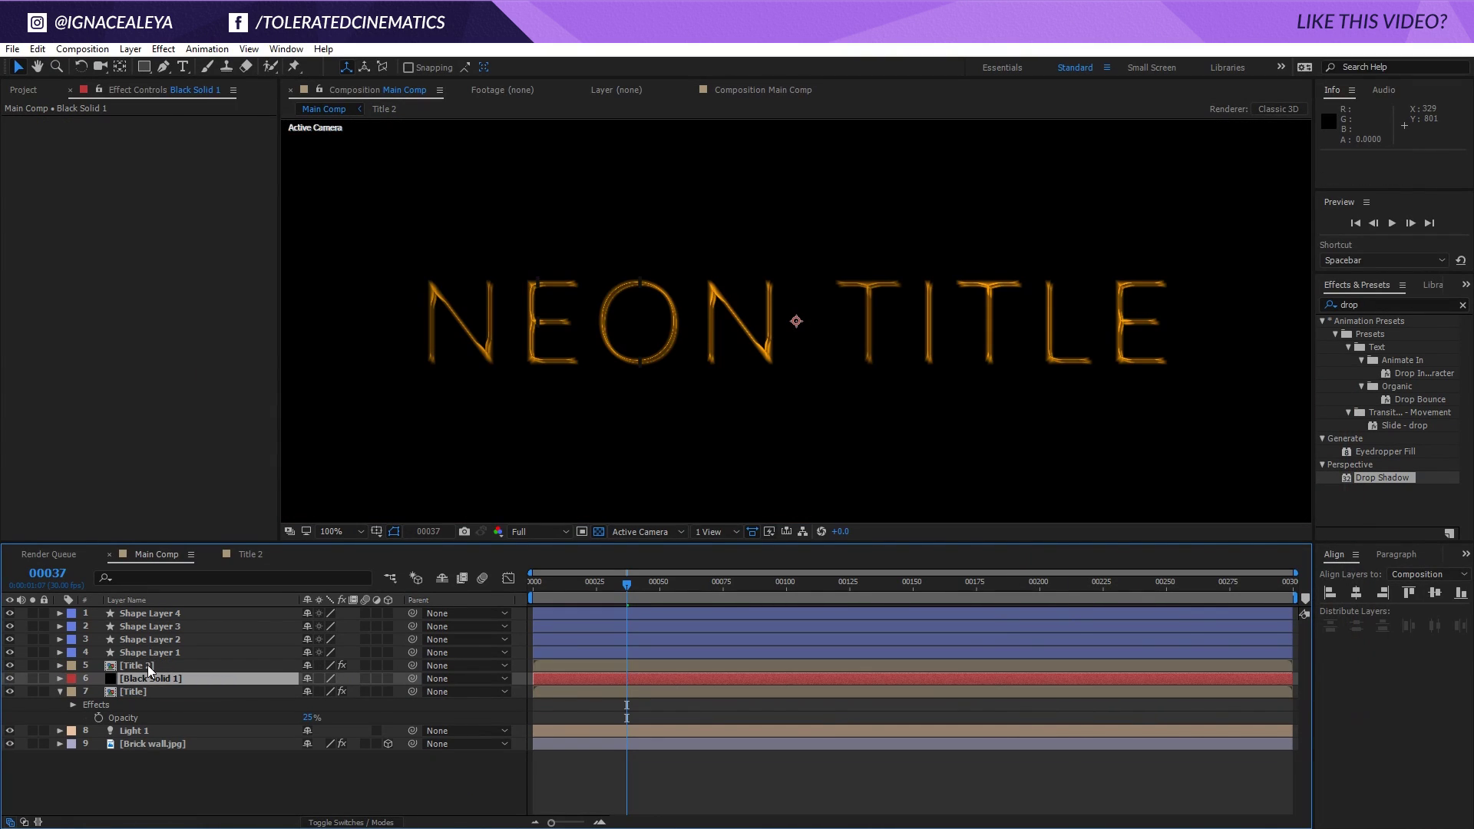
# Pre-compose the Title 2 layer together with the black solid, and show the timeline's blending modes
pyautogui.click(148, 665)
pyautogui.keyDown('ctrl'); pyautogui.click(151, 679); pyautogui.keyUp('ctrl')
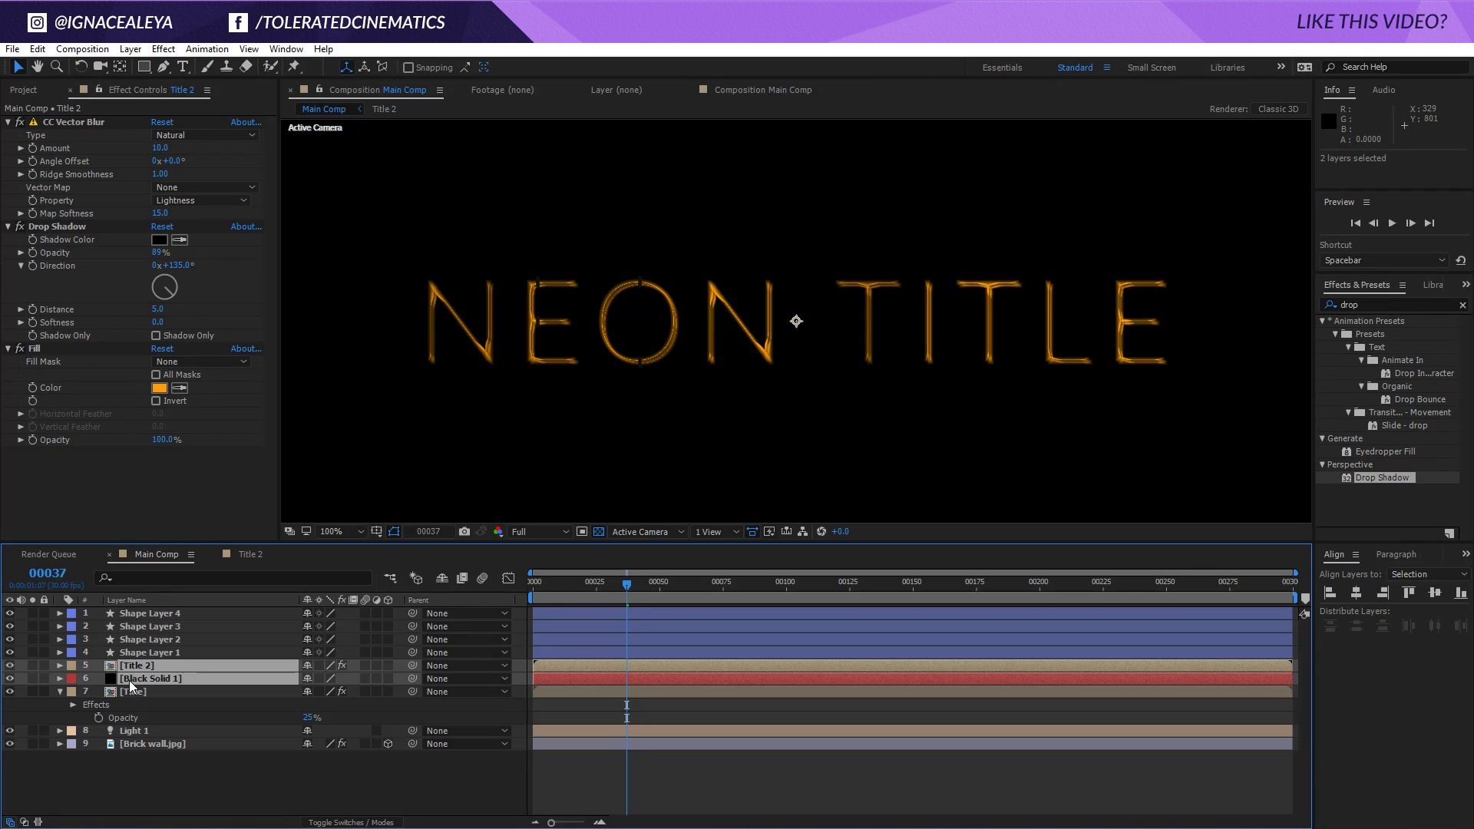
pyautogui.click(131, 48)
pyautogui.click(86, 620)
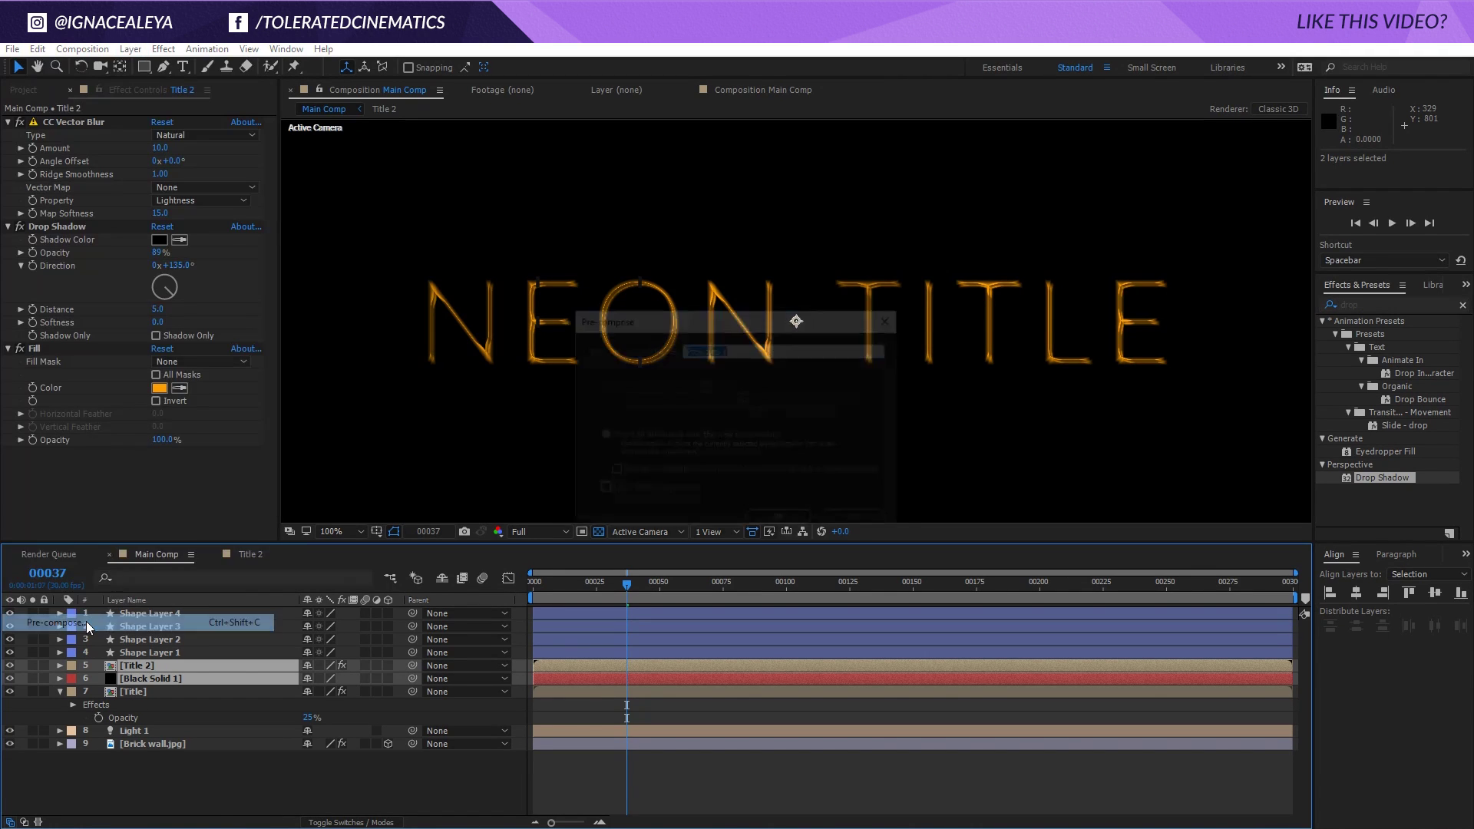
pyautogui.click(771, 522)
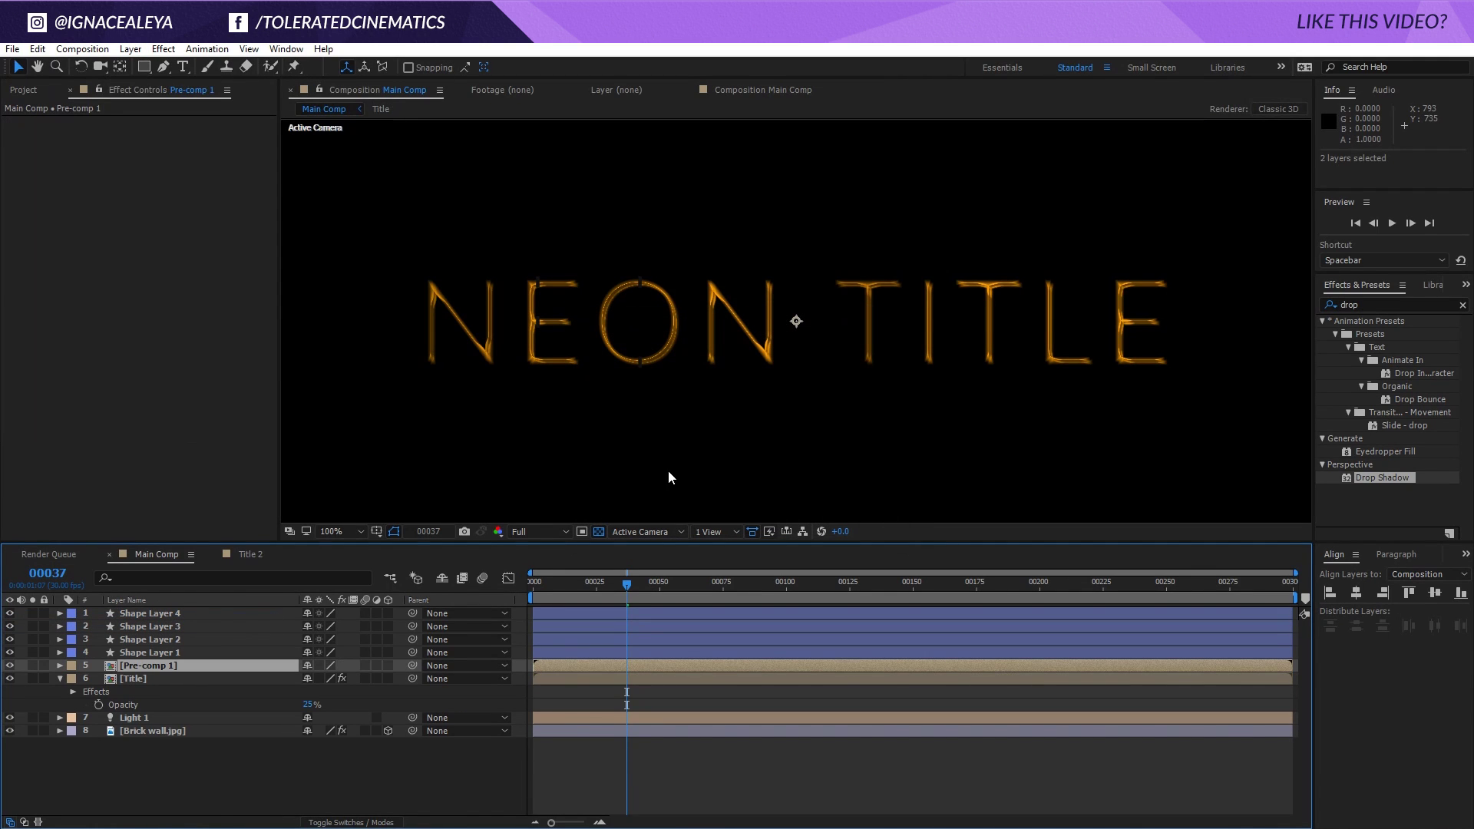
pyautogui.click(351, 823)
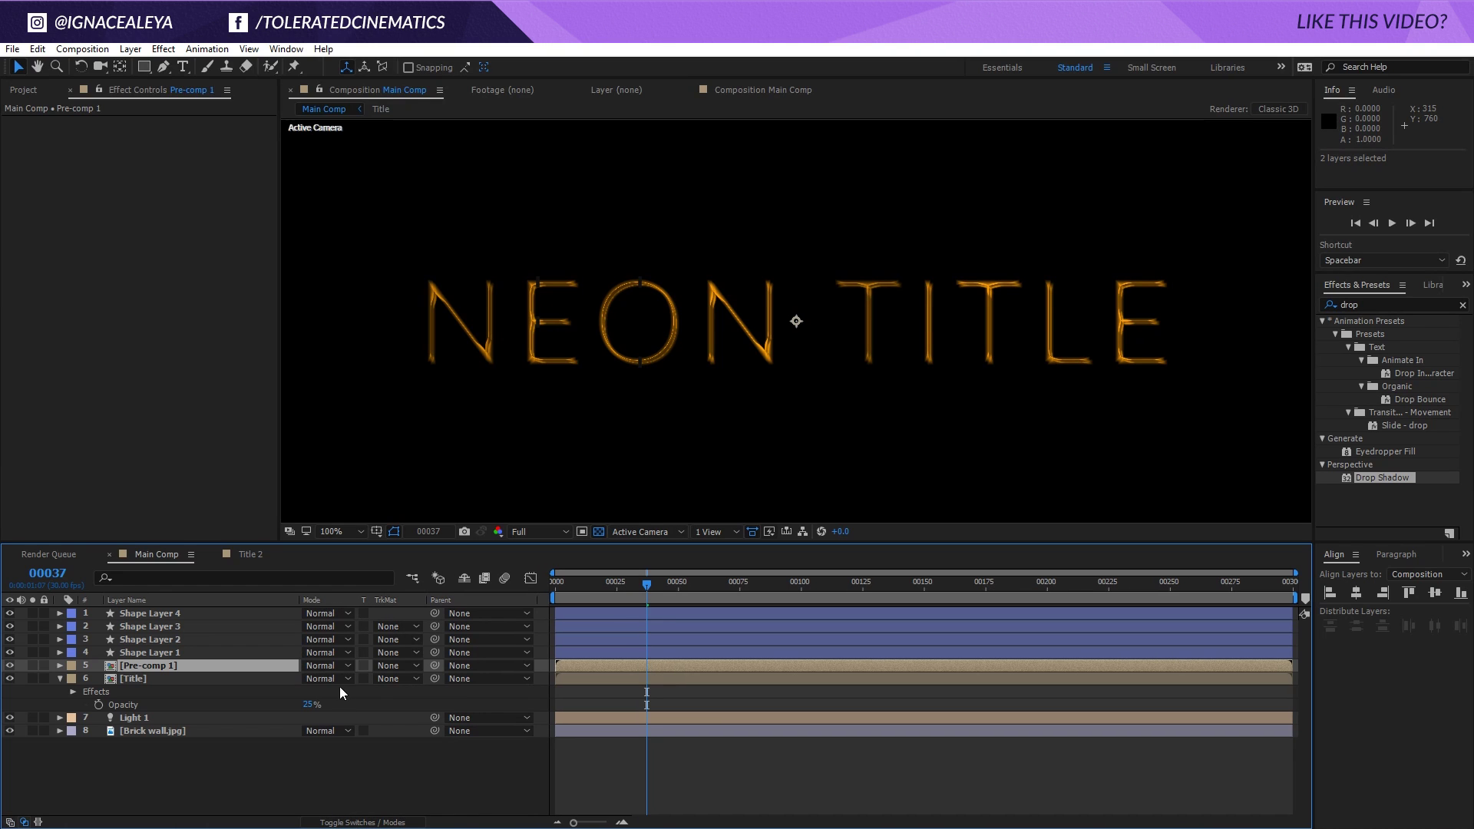
pyautogui.click(320, 666)
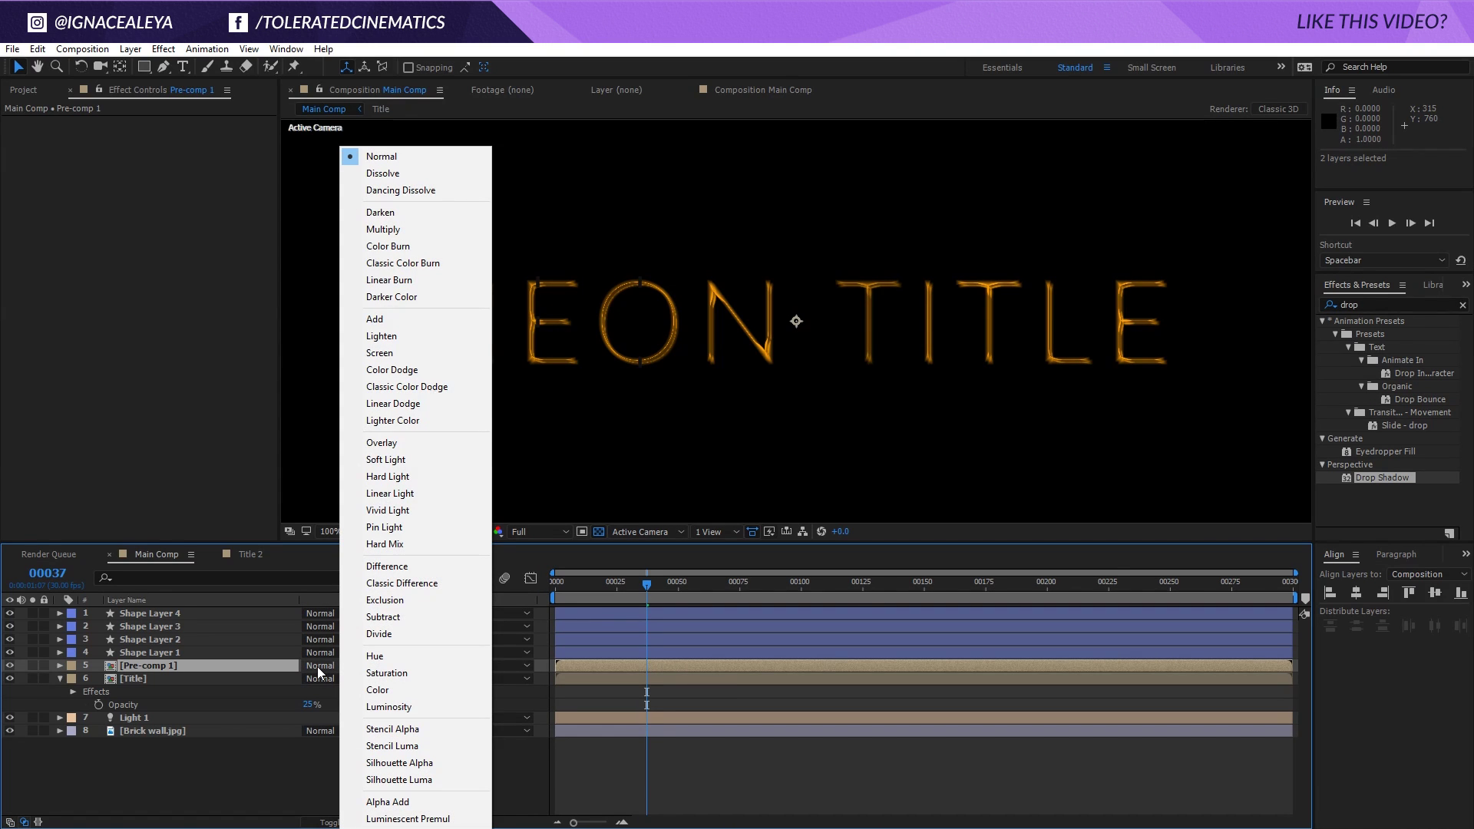
pyautogui.click(325, 767)
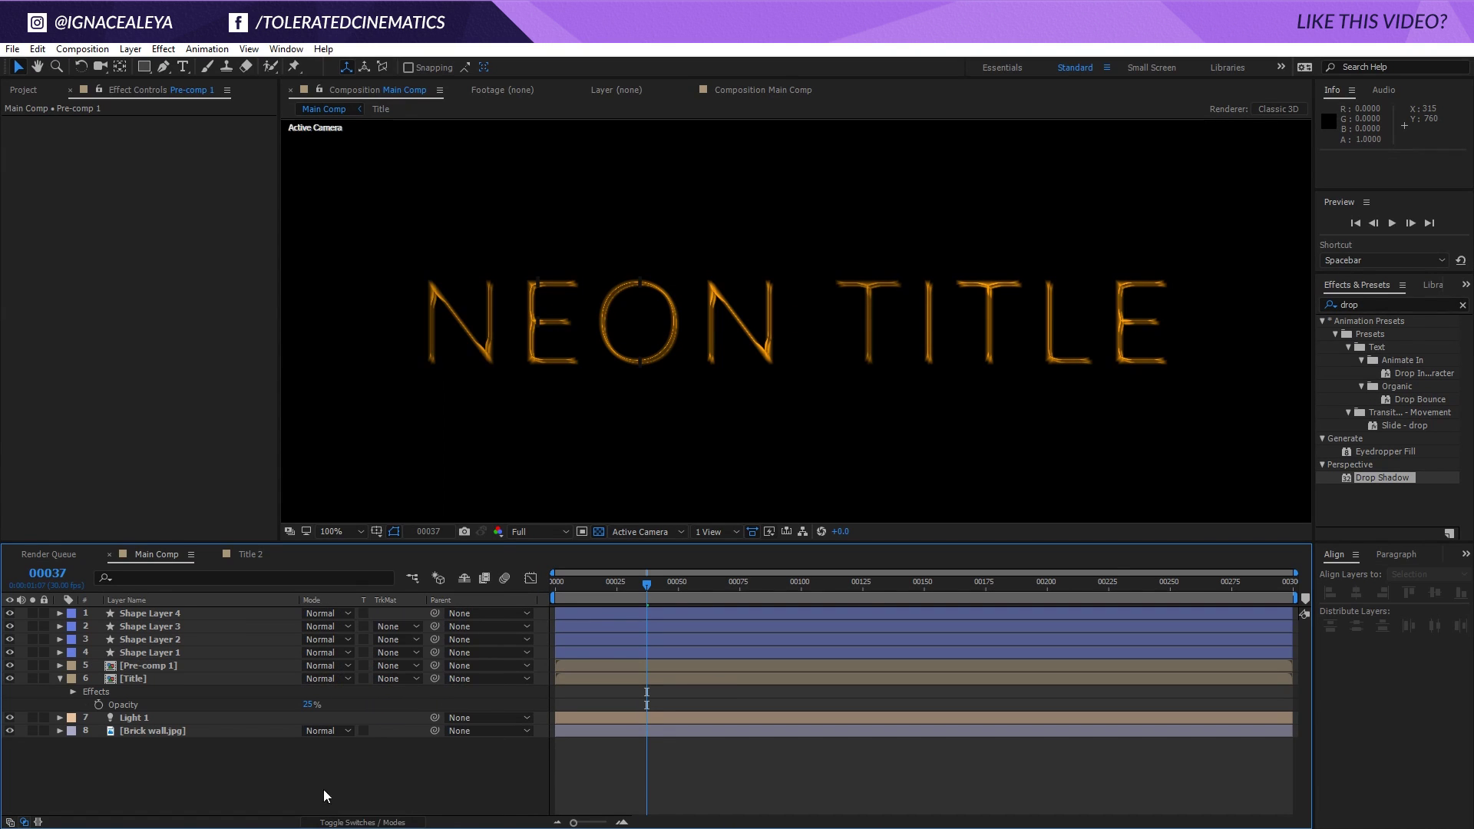
pyautogui.click(321, 680)
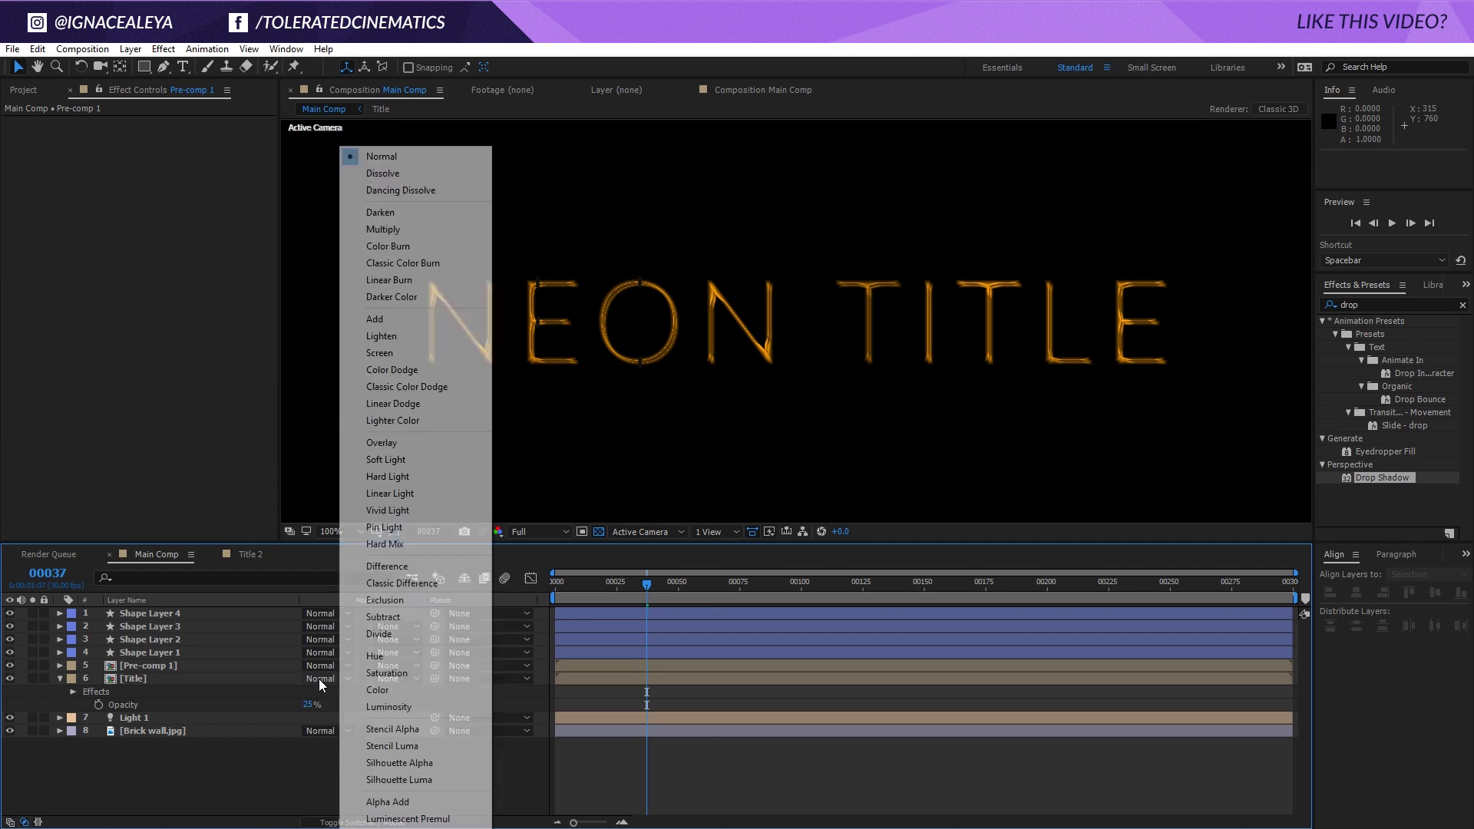
pyautogui.click(439, 355)
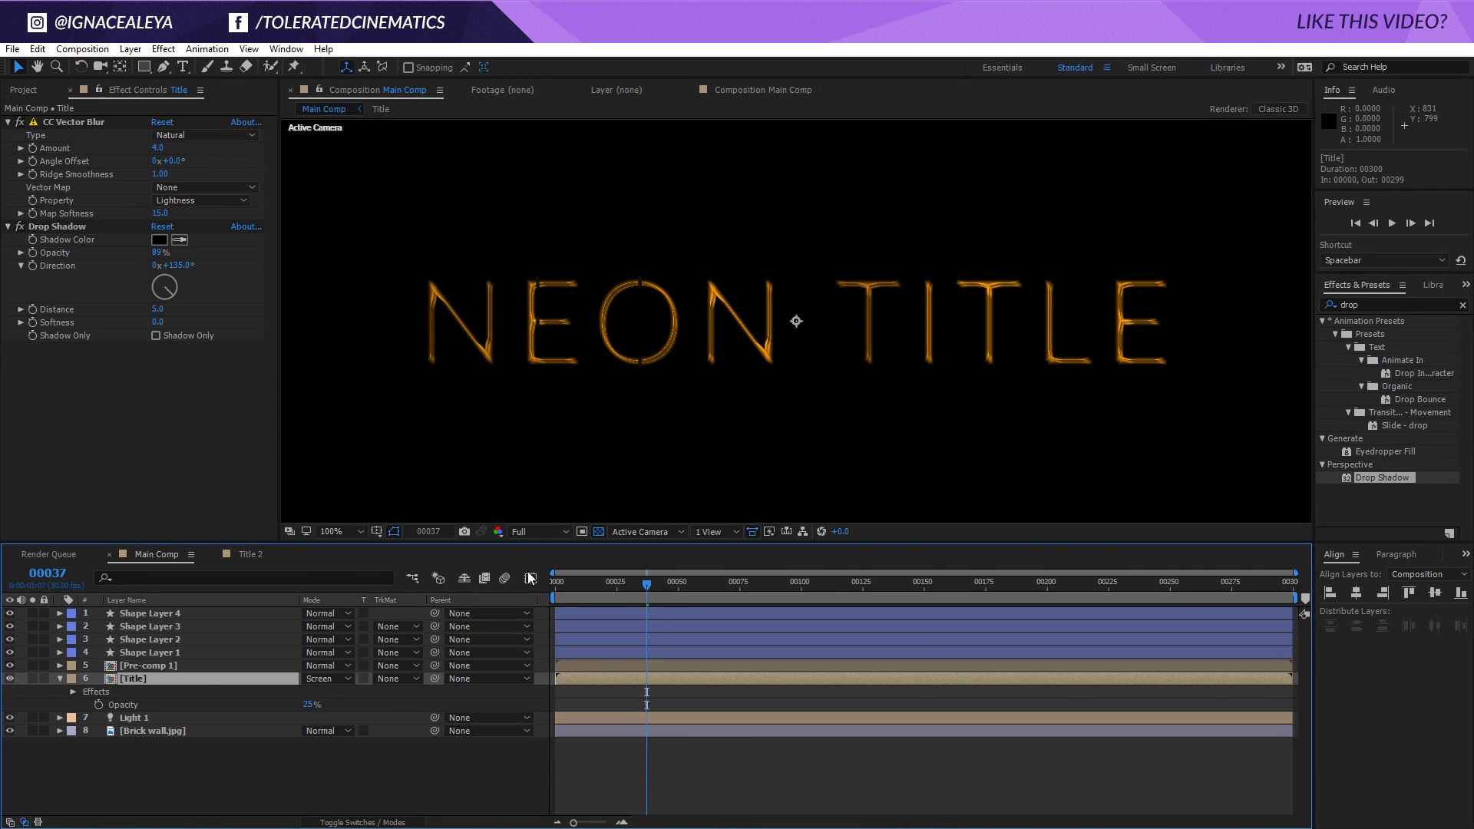
pyautogui.click(323, 680)
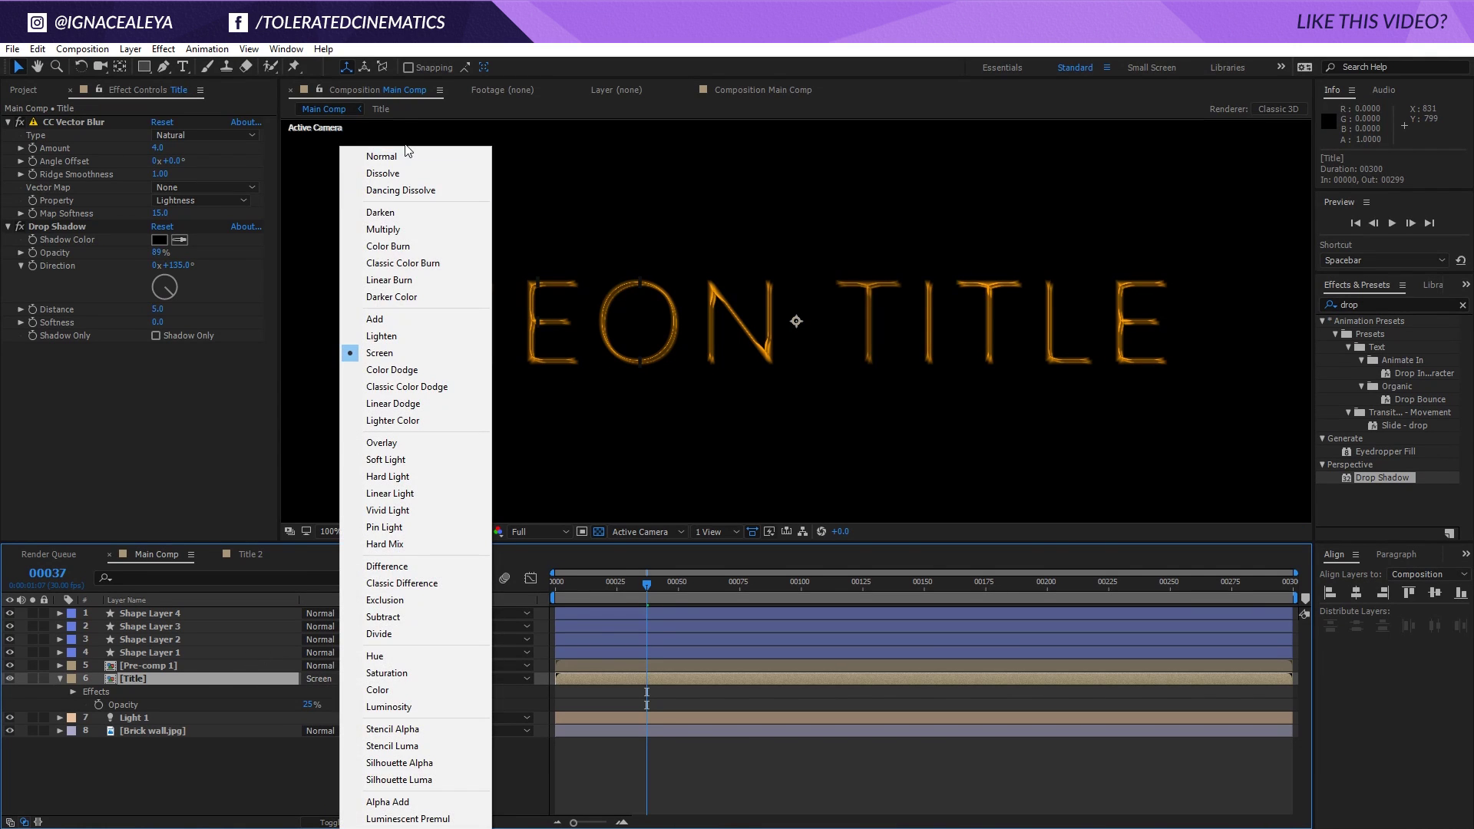
pyautogui.click(384, 157)
# Set the Pre-comp 1 layer's blending mode to Screen and apply the Perfect Glow preset to it
pyautogui.click(192, 665)
pyautogui.click(320, 665)
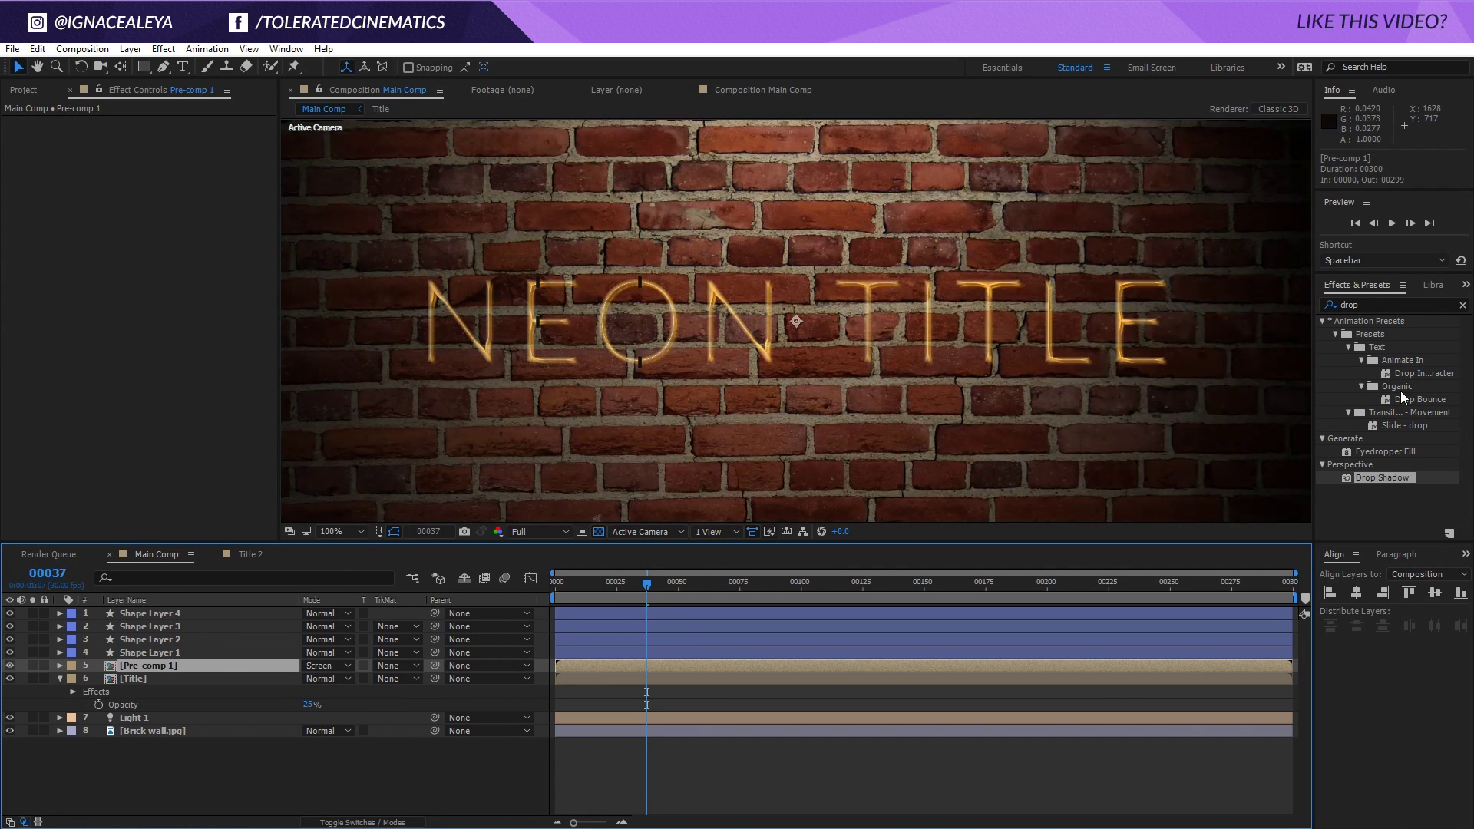
pyautogui.click(1385, 305)
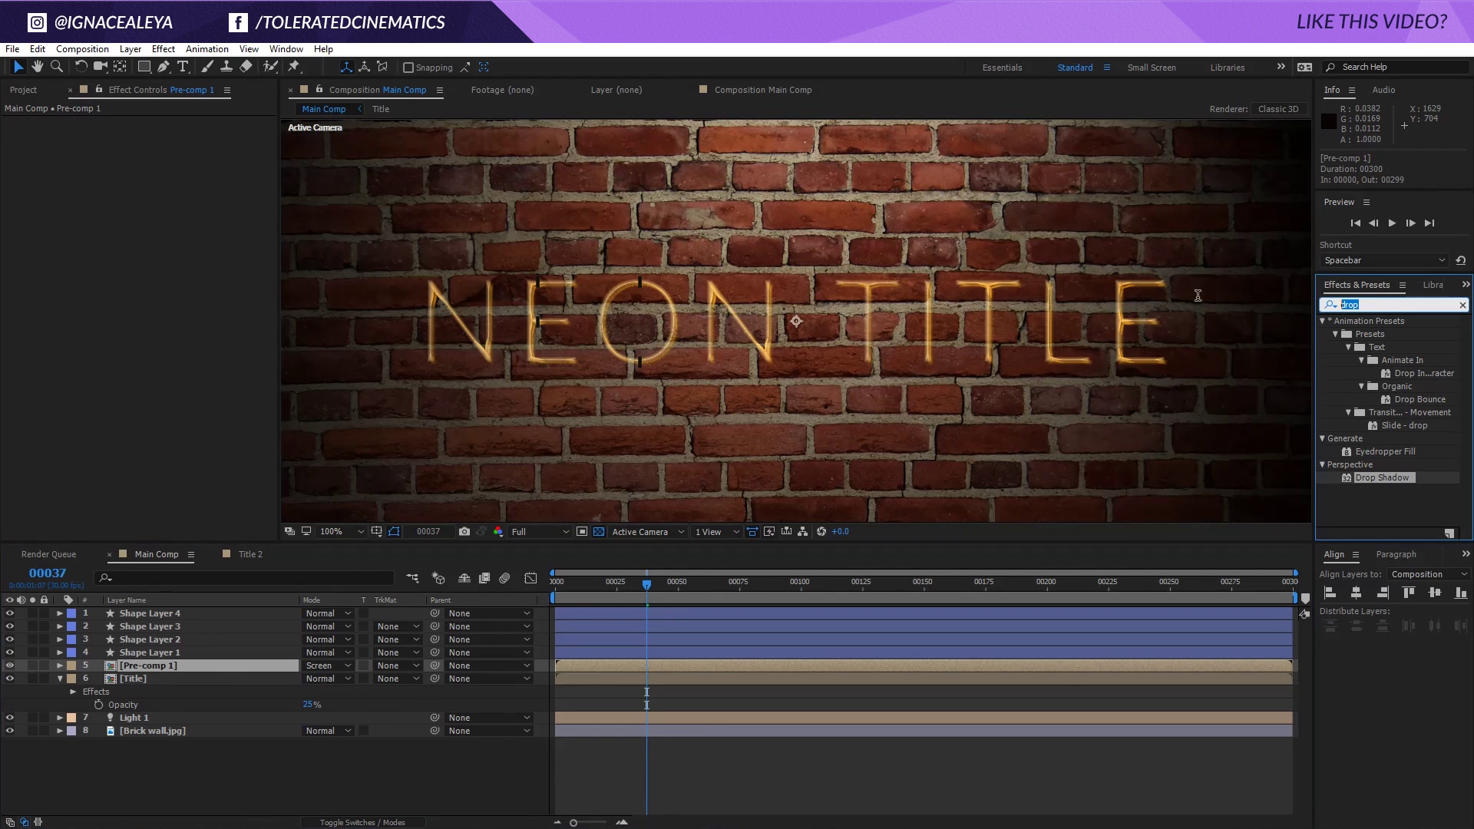
pyautogui.write('perfect')
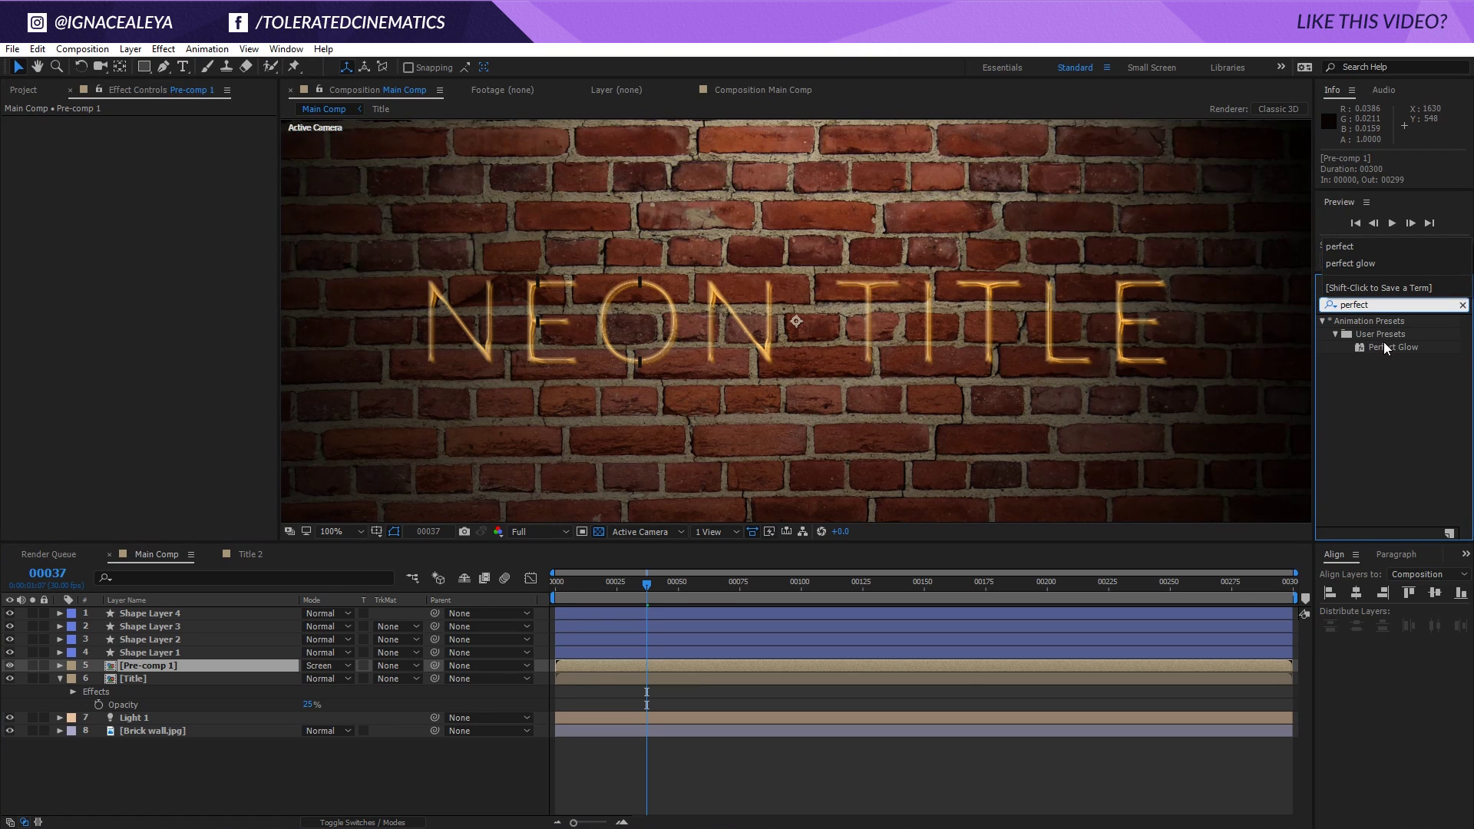
pyautogui.moveTo(1386, 348); pyautogui.dragTo(198, 670)
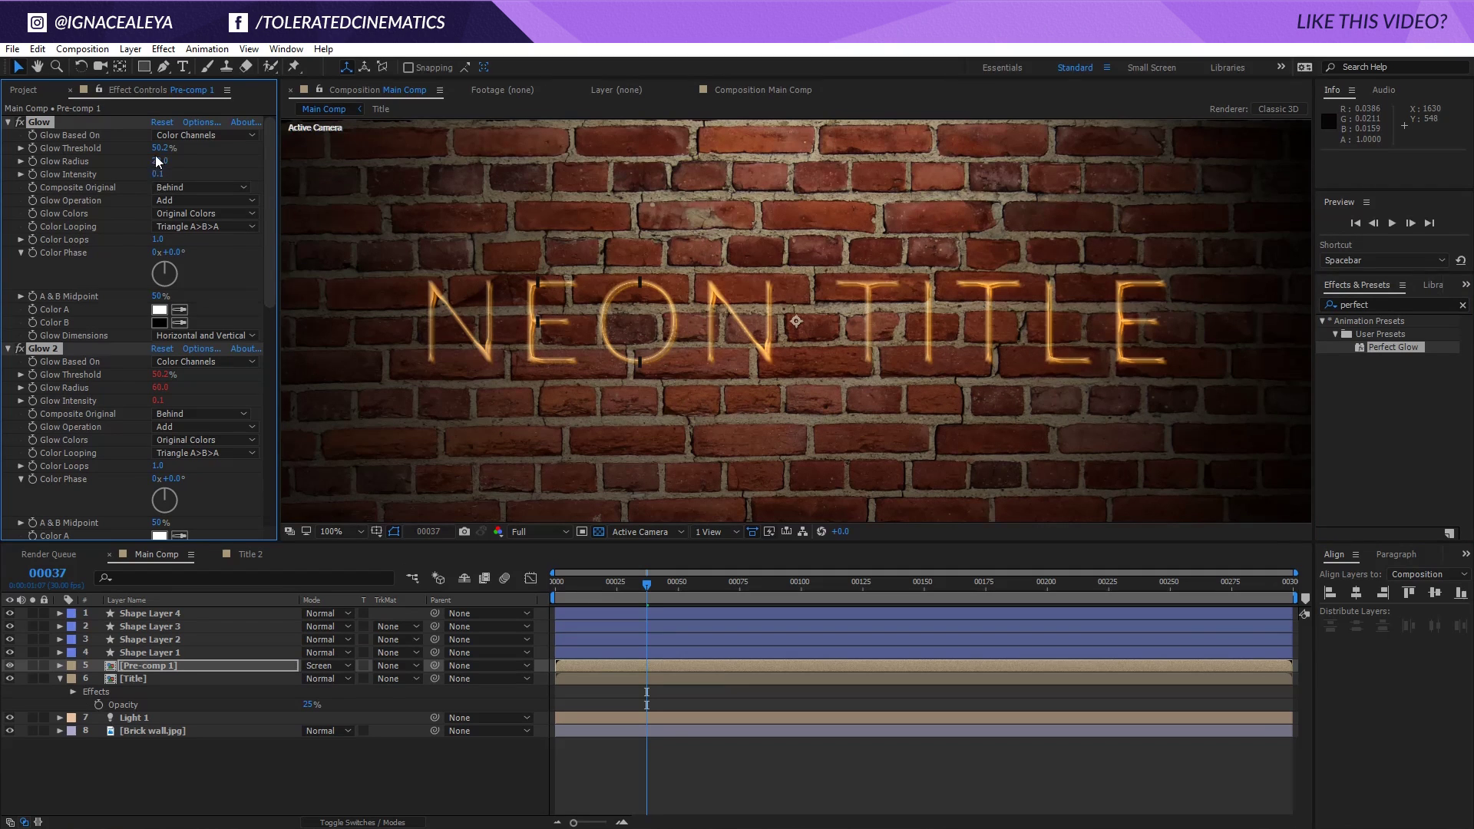
# Lower the first Glow effect's Glow Threshold to 5.5% and set the Pre-comp 1 layer's blending mode to Add
pyautogui.moveTo(145, 150); pyautogui.dragTo(89, 150)
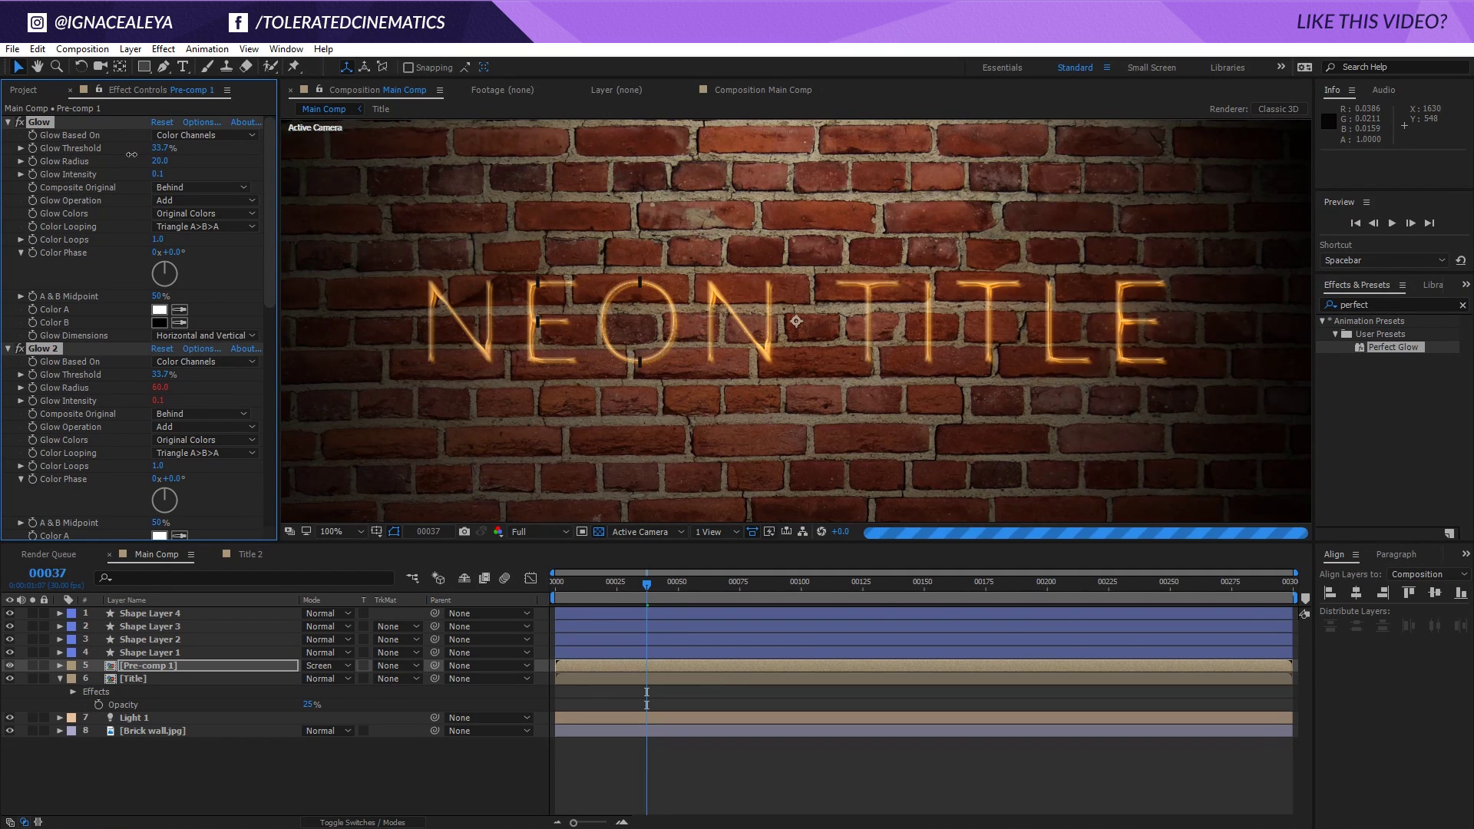
pyautogui.moveTo(89, 149)
pyautogui.mouseDown()
pyautogui.moveTo(52, 160)
pyautogui.moveTo(68, 161)
pyautogui.mouseUp()
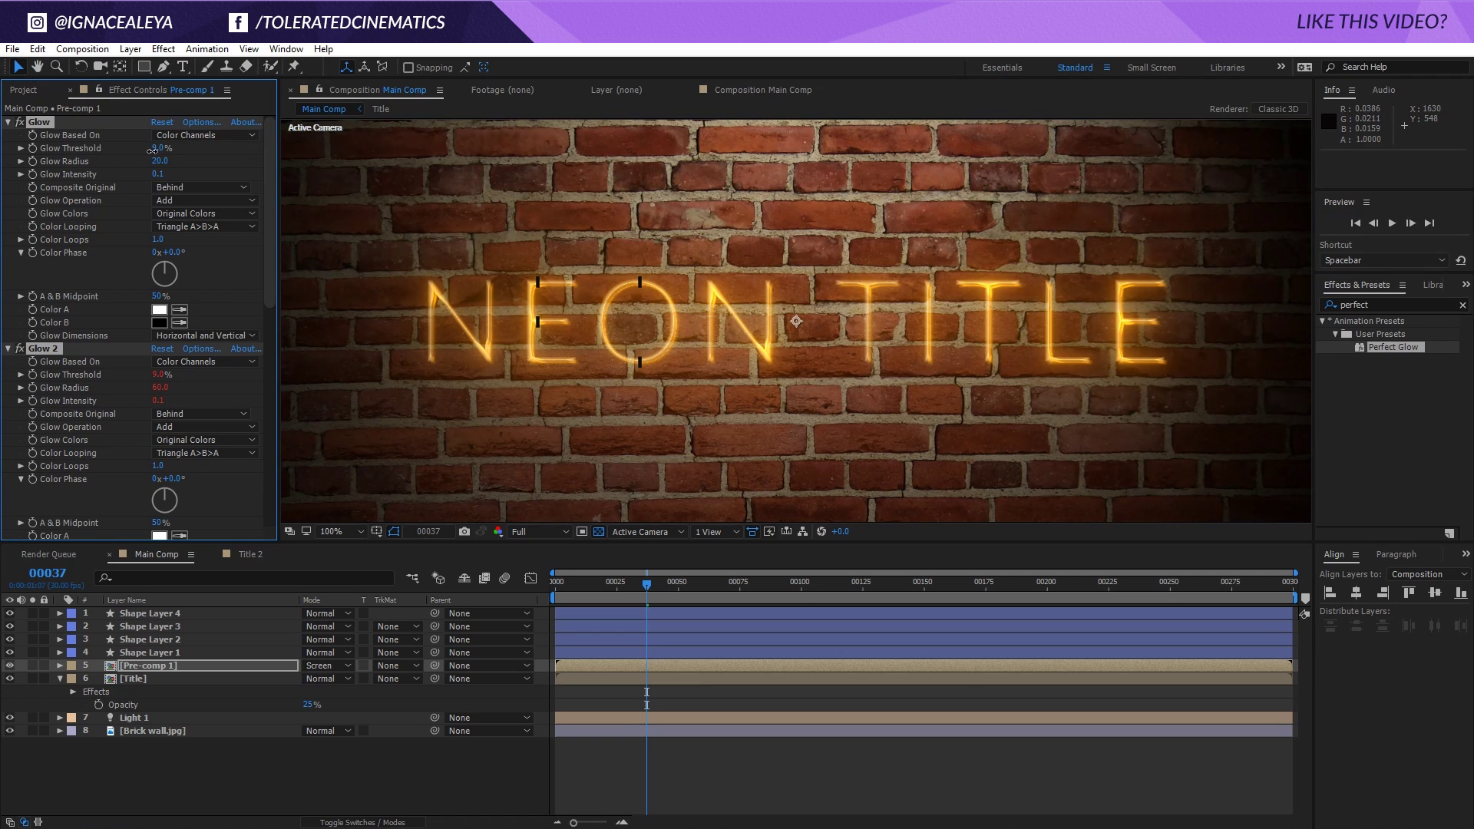
pyautogui.moveTo(152, 149); pyautogui.dragTo(144, 149)
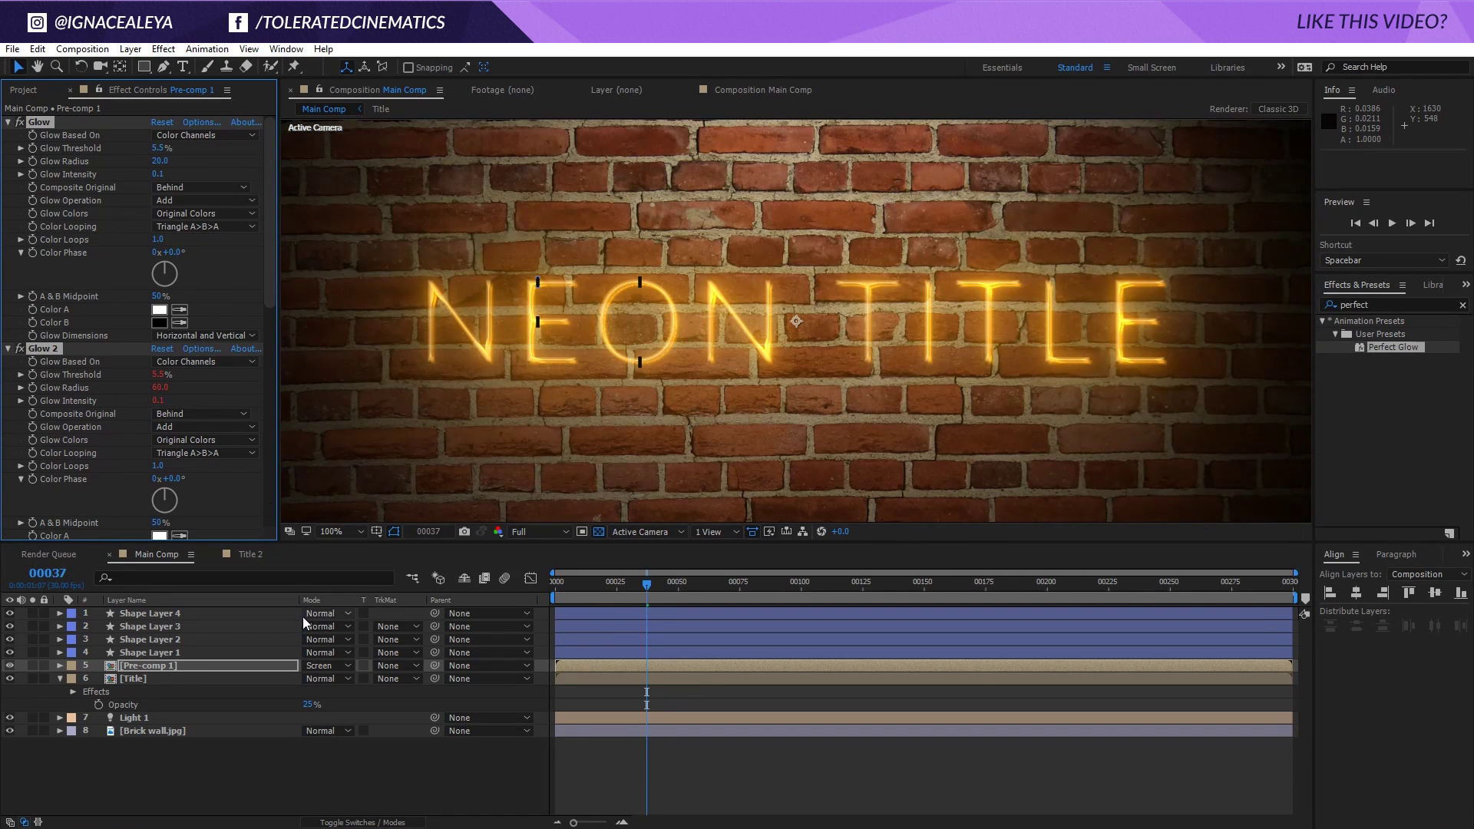
pyautogui.click(326, 666)
pyautogui.click(376, 321)
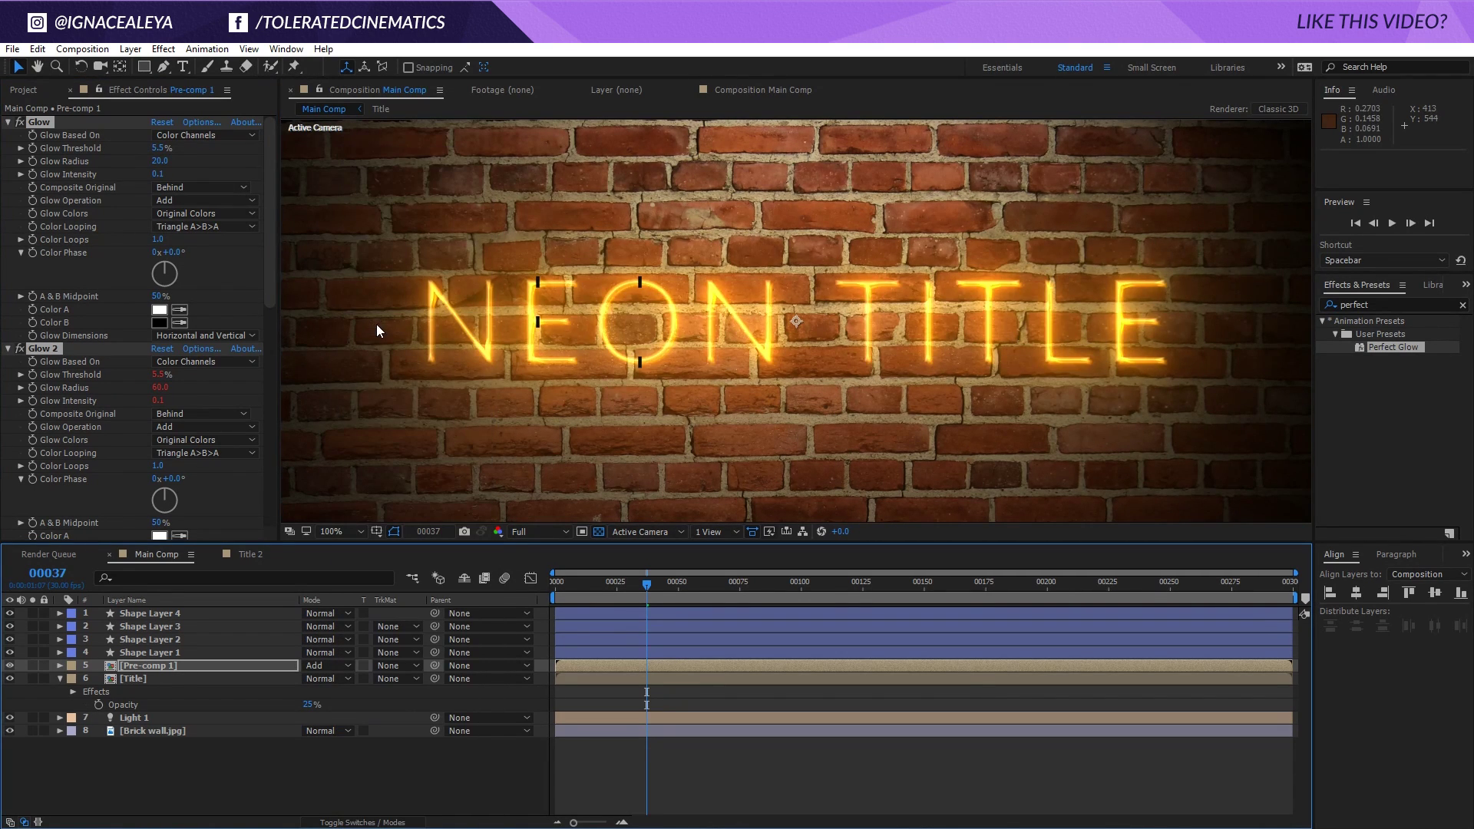
# Set the first Glow effect's Glow Threshold to 7% and preview the glowing title animation
pyautogui.moveTo(159, 148); pyautogui.dragTo(169, 160)
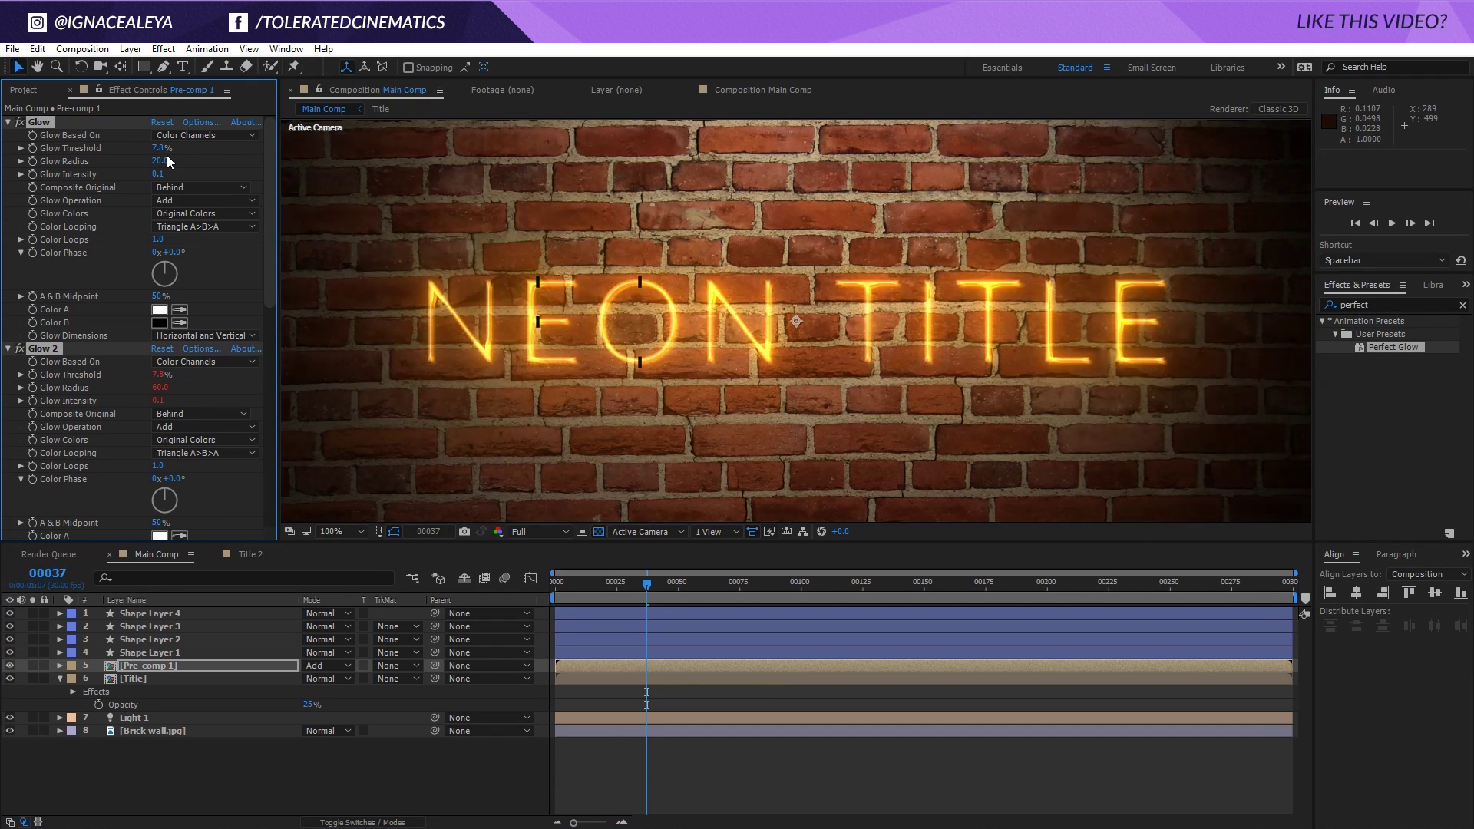
pyautogui.click(205, 162)
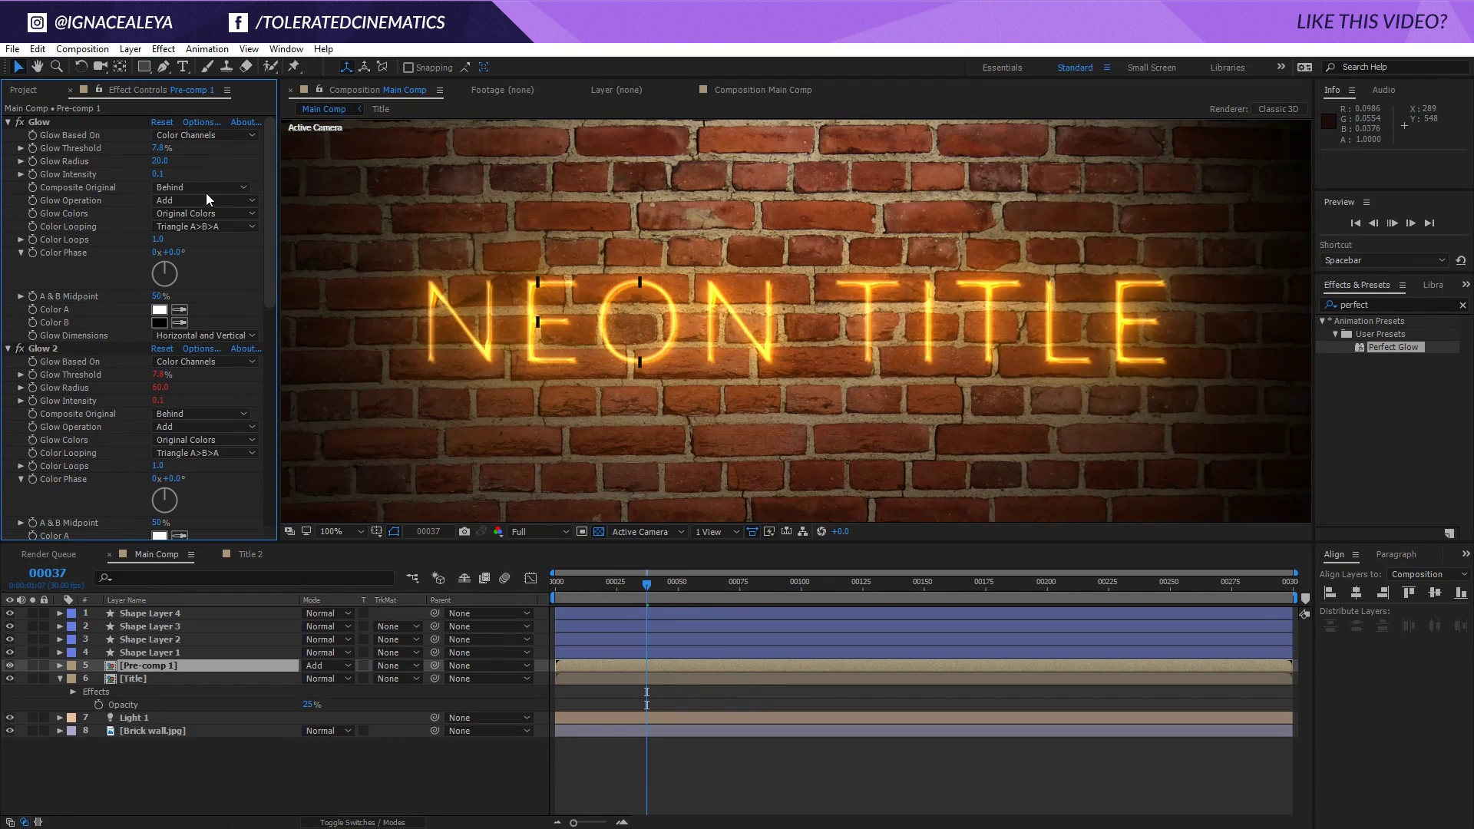
pyautogui.press('space')
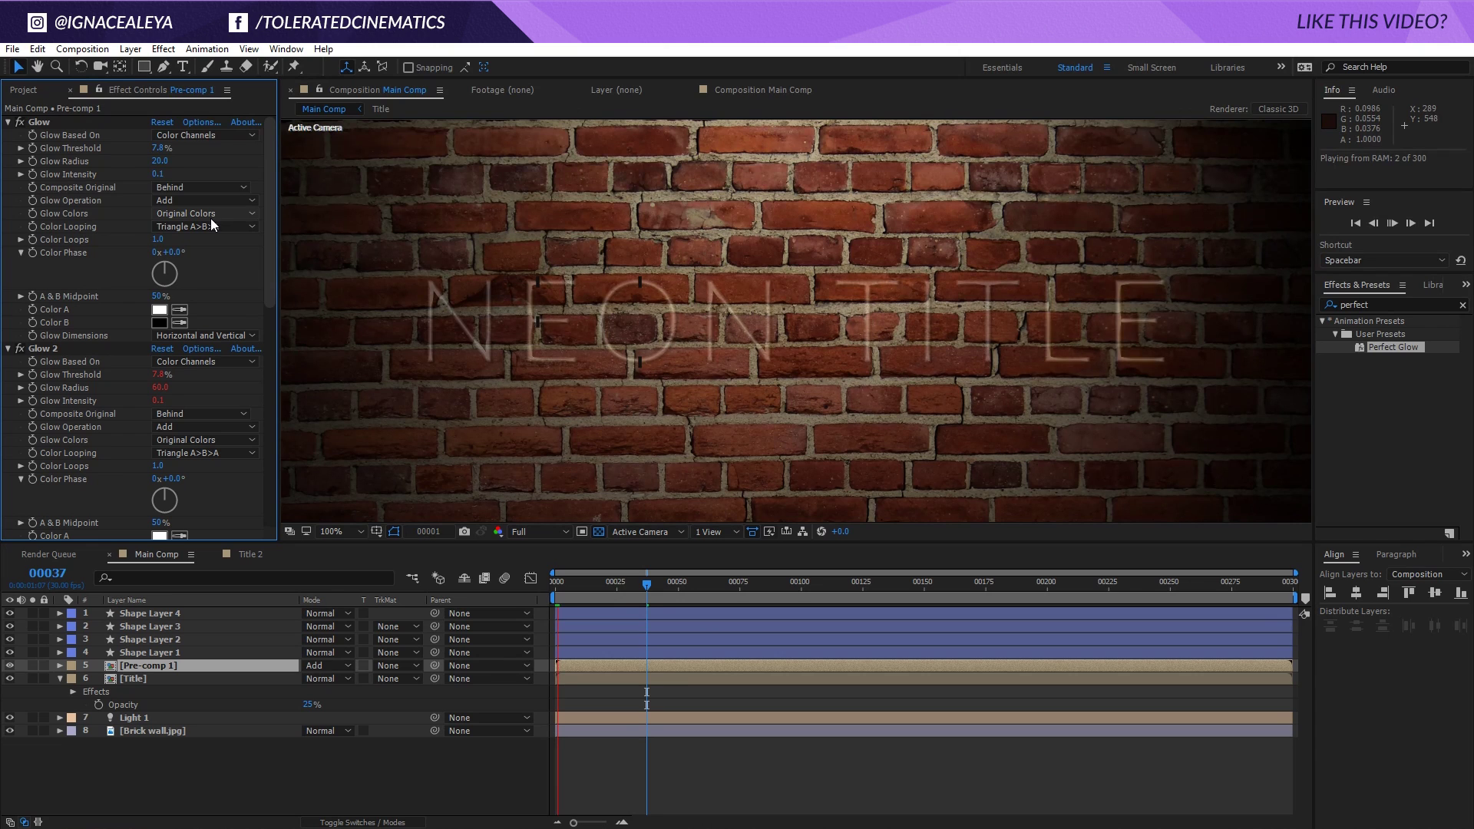
# Go to frame 23 and set Light 1's intensity to 50%
pyautogui.click(612, 583)
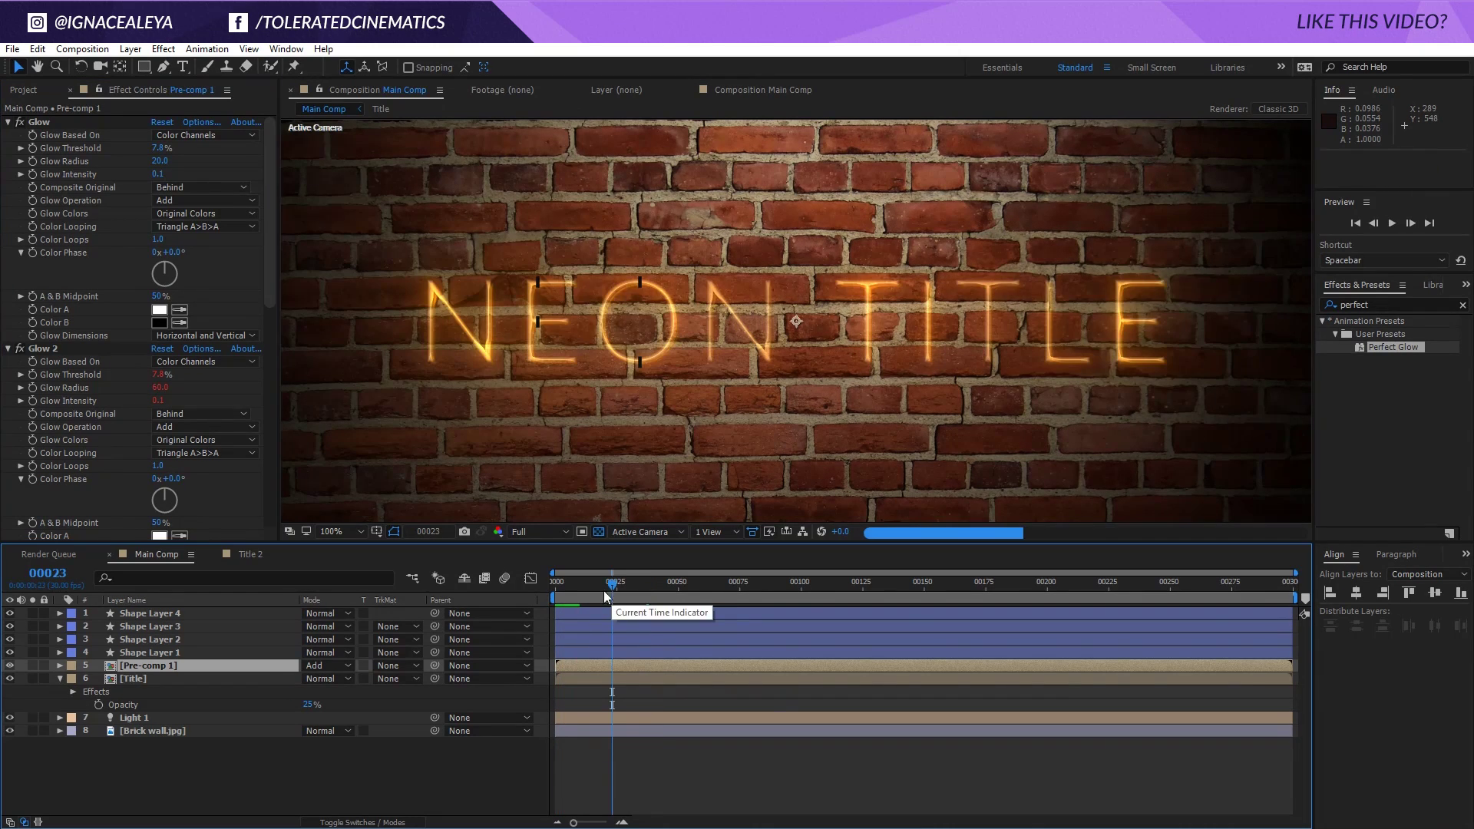
pyautogui.click(124, 720)
pyautogui.press('a')
pyautogui.press('a')
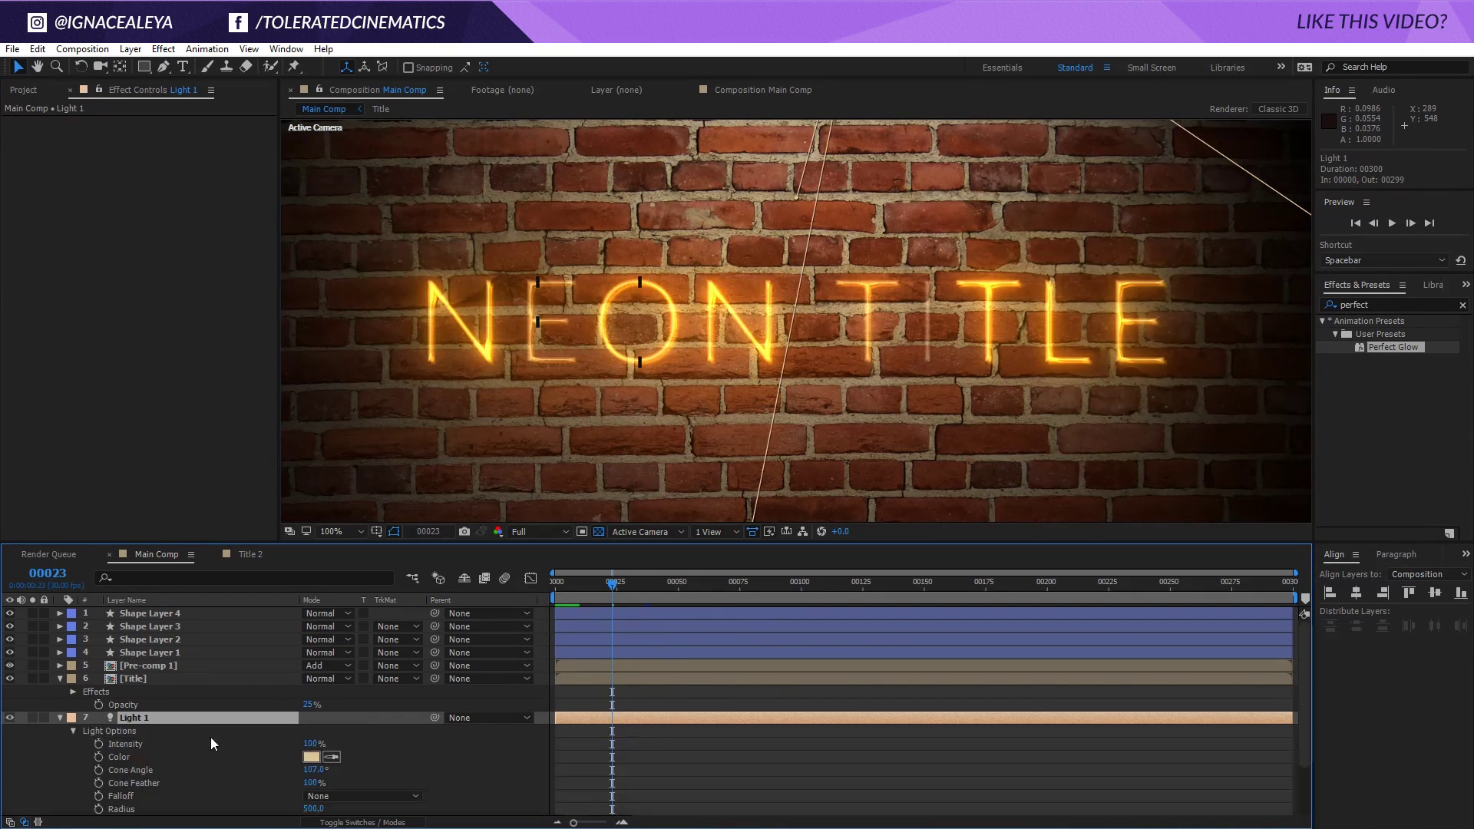
pyautogui.click(310, 744)
pyautogui.write('25')
pyautogui.press('Return')
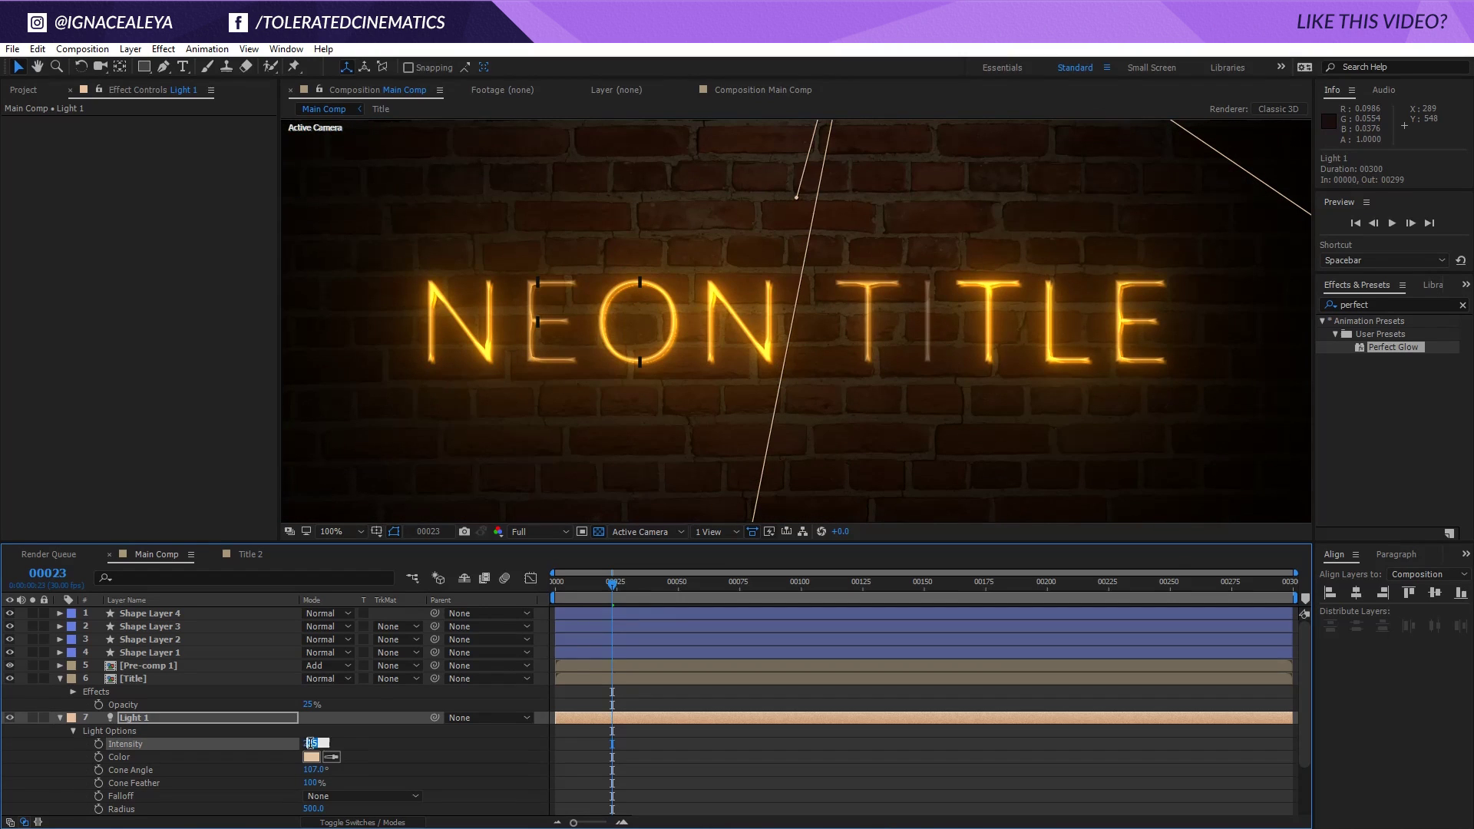
pyautogui.click(311, 744)
pyautogui.write('50')
pyautogui.press('Return')
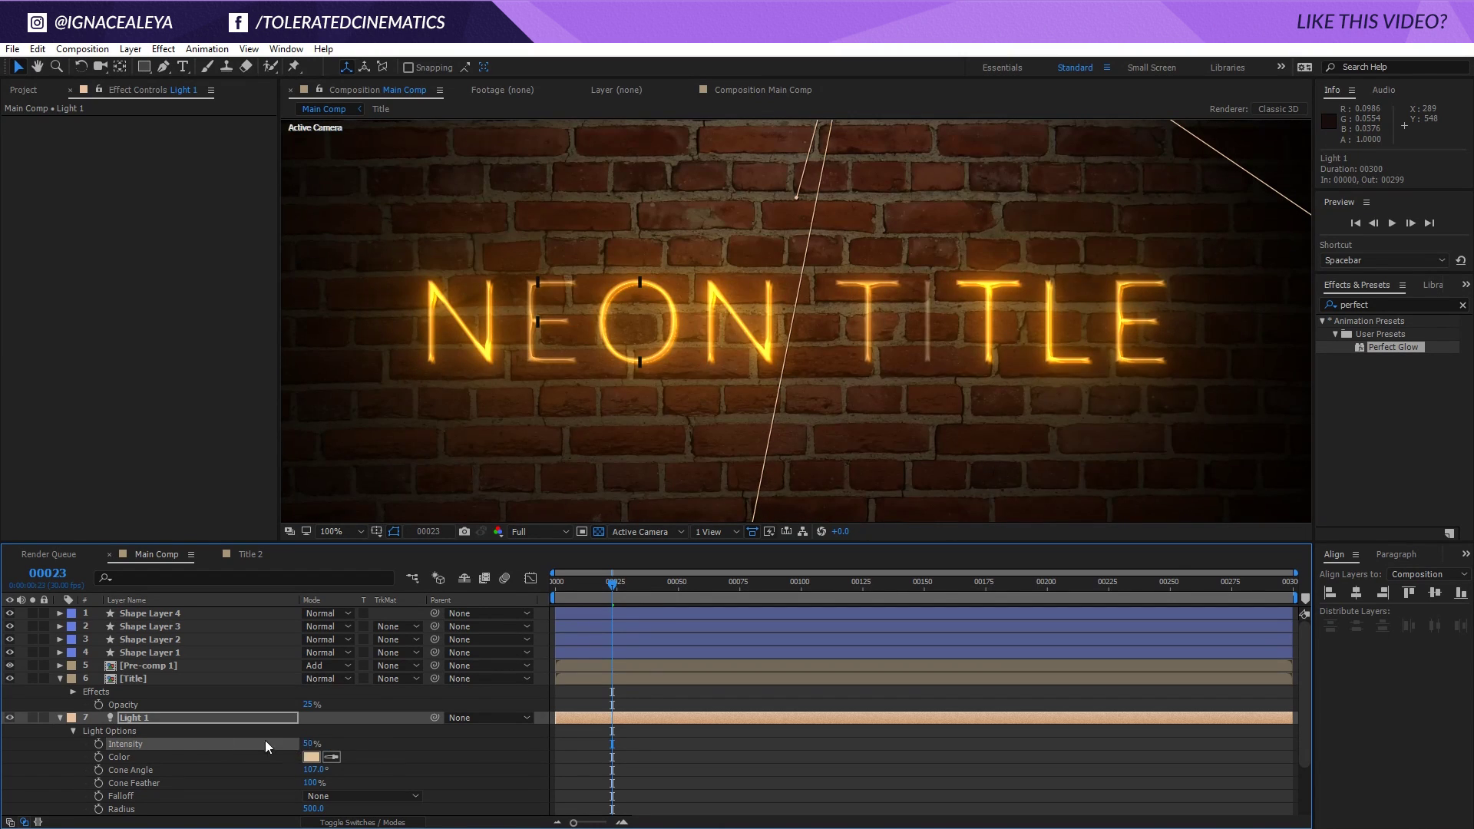
# Change Light 1's color to the warmer orange DDAE64 and collapse the light's properties
pyautogui.click(311, 757)
pyautogui.click(1045, 598)
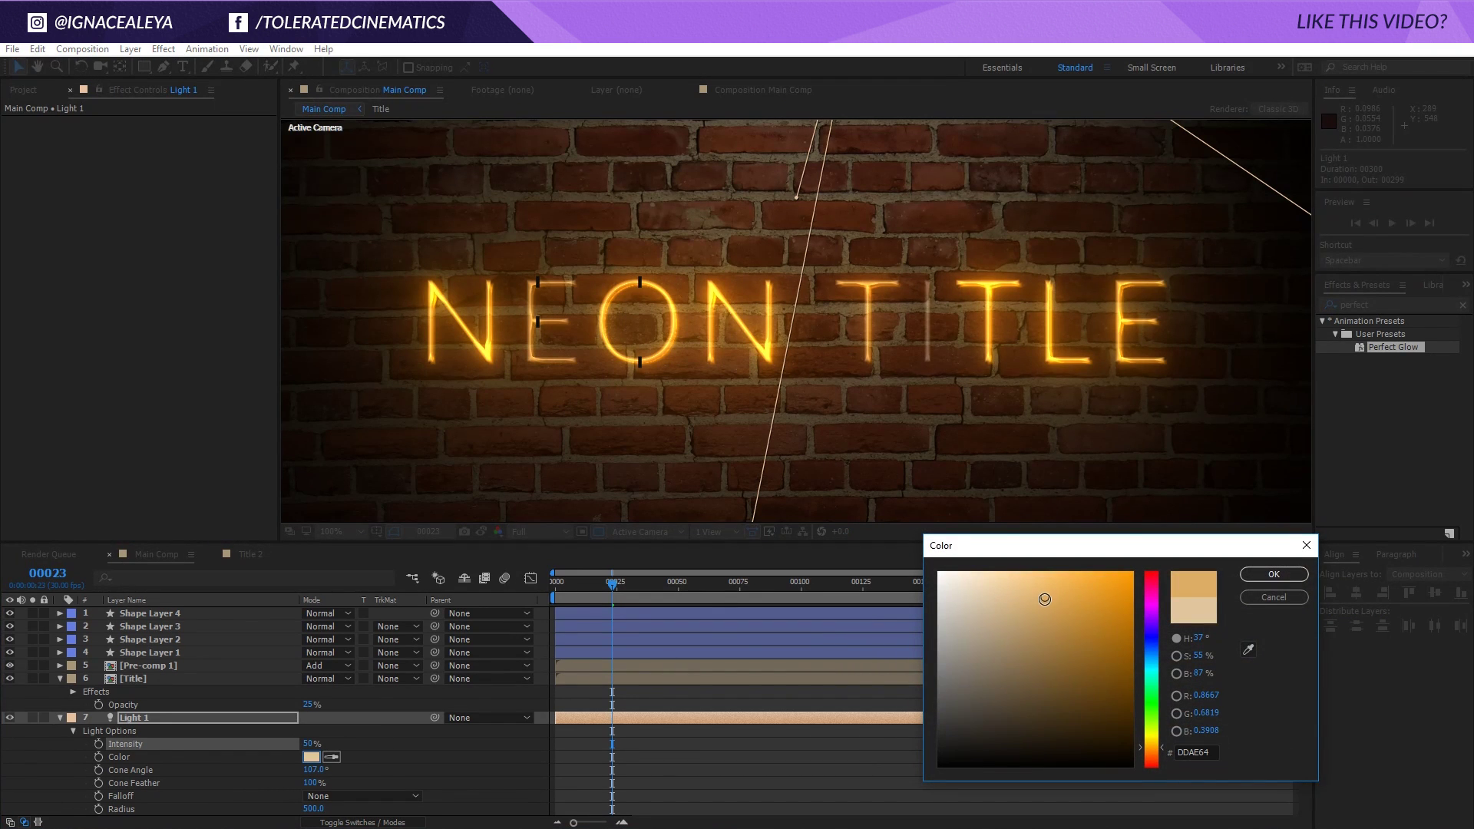
pyautogui.press('Return')
pyautogui.click(681, 708)
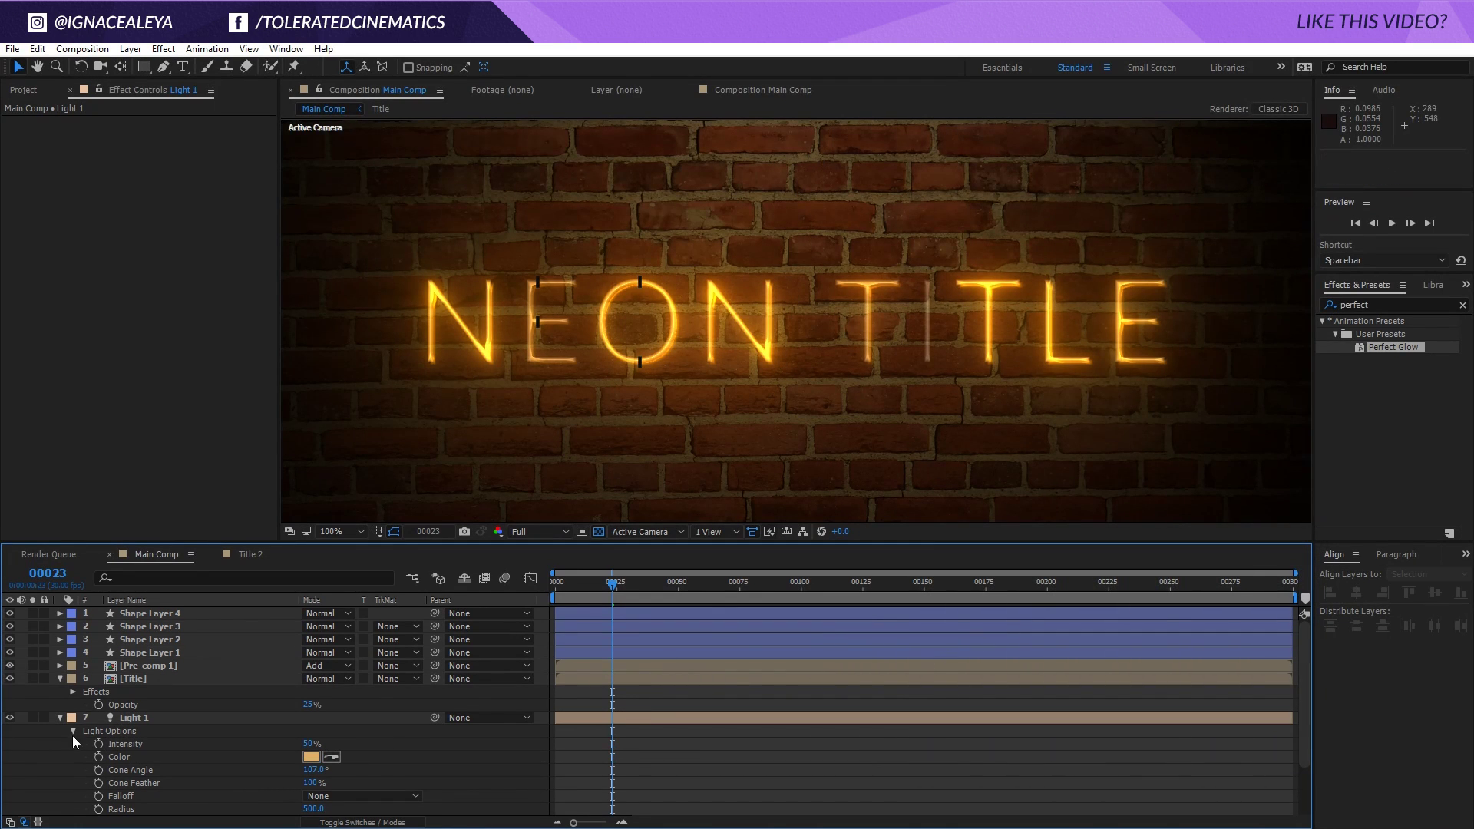
pyautogui.click(60, 718)
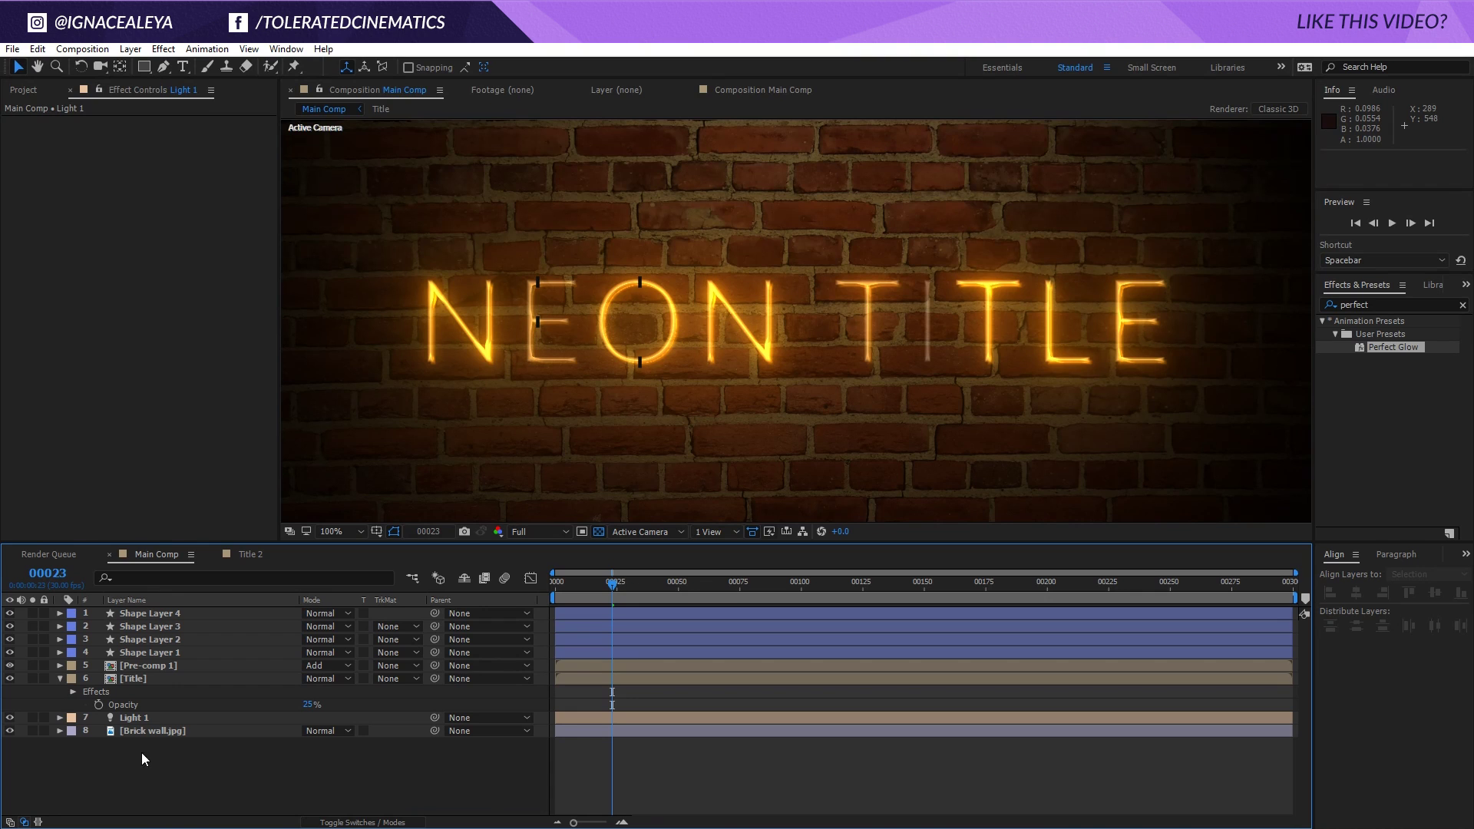
# Set the first Glow effect's Glow Threshold on Pre-comp 1 to 10%, preview the animation and move to frame 9
pyautogui.click(145, 665)
pyautogui.click(165, 148)
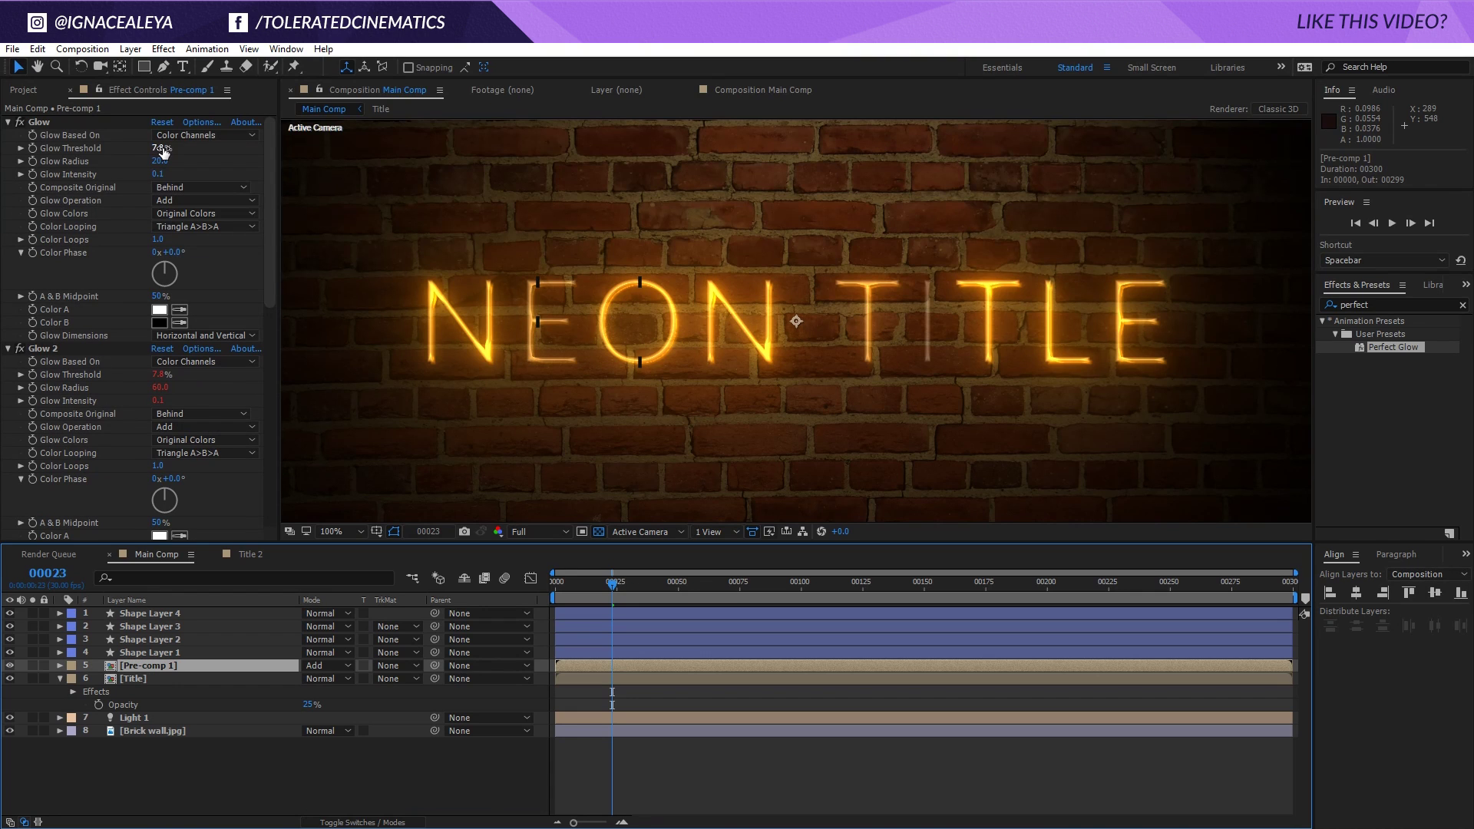
pyautogui.write('15')
pyautogui.press('Return')
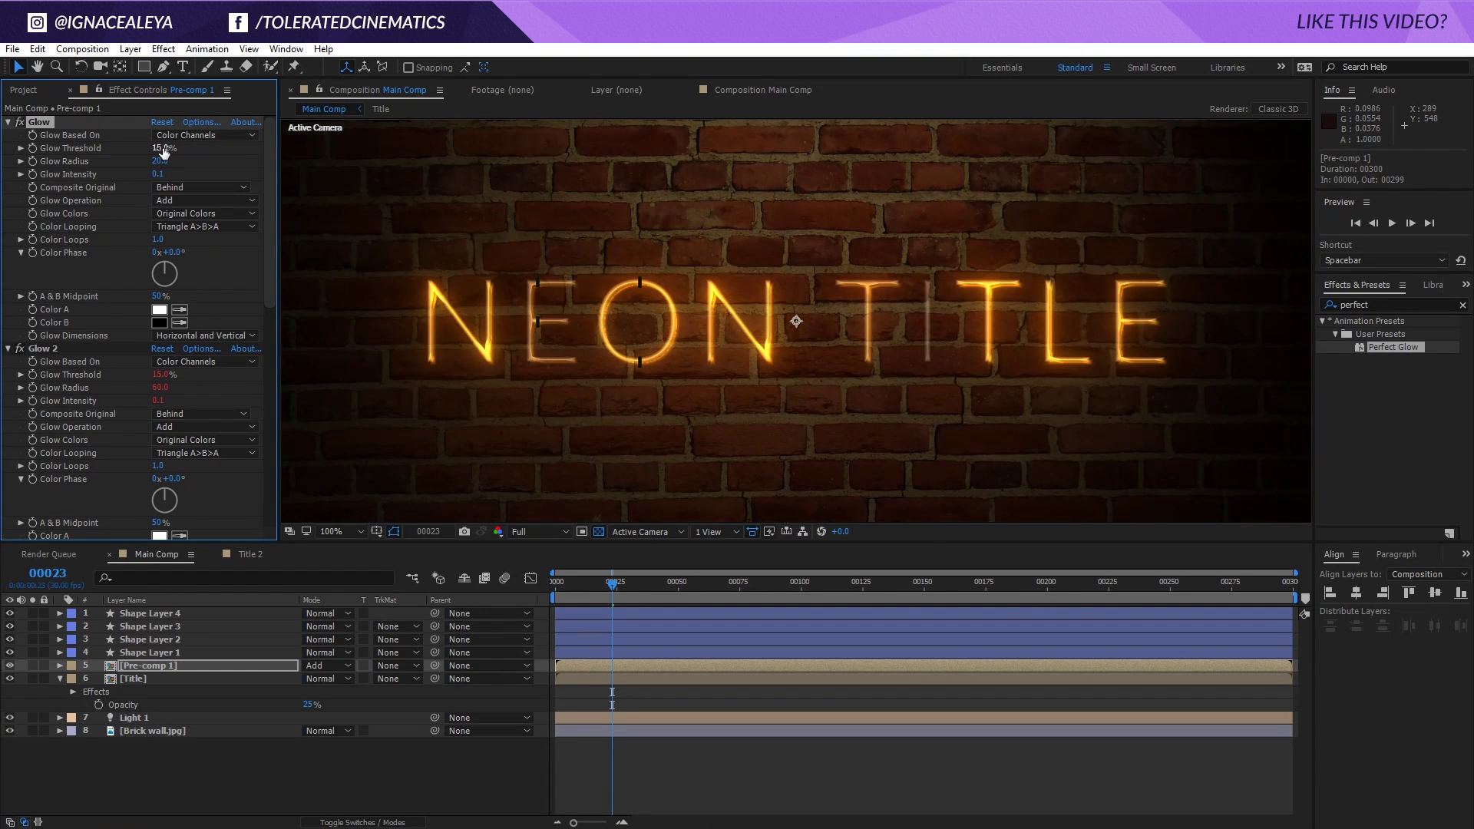
pyautogui.click(161, 149)
pyautogui.write('10')
pyautogui.press('Return')
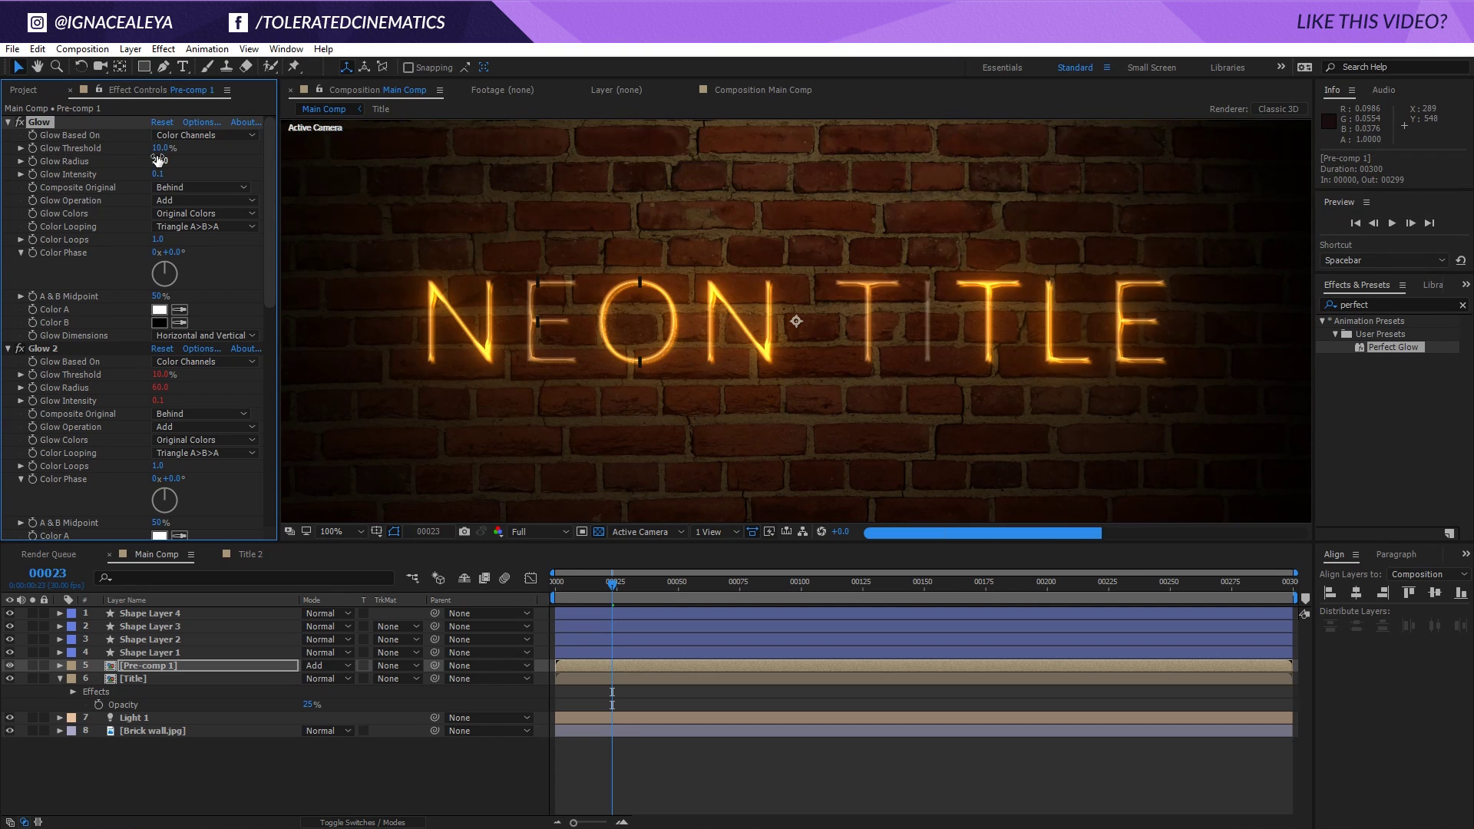
pyautogui.press('space')
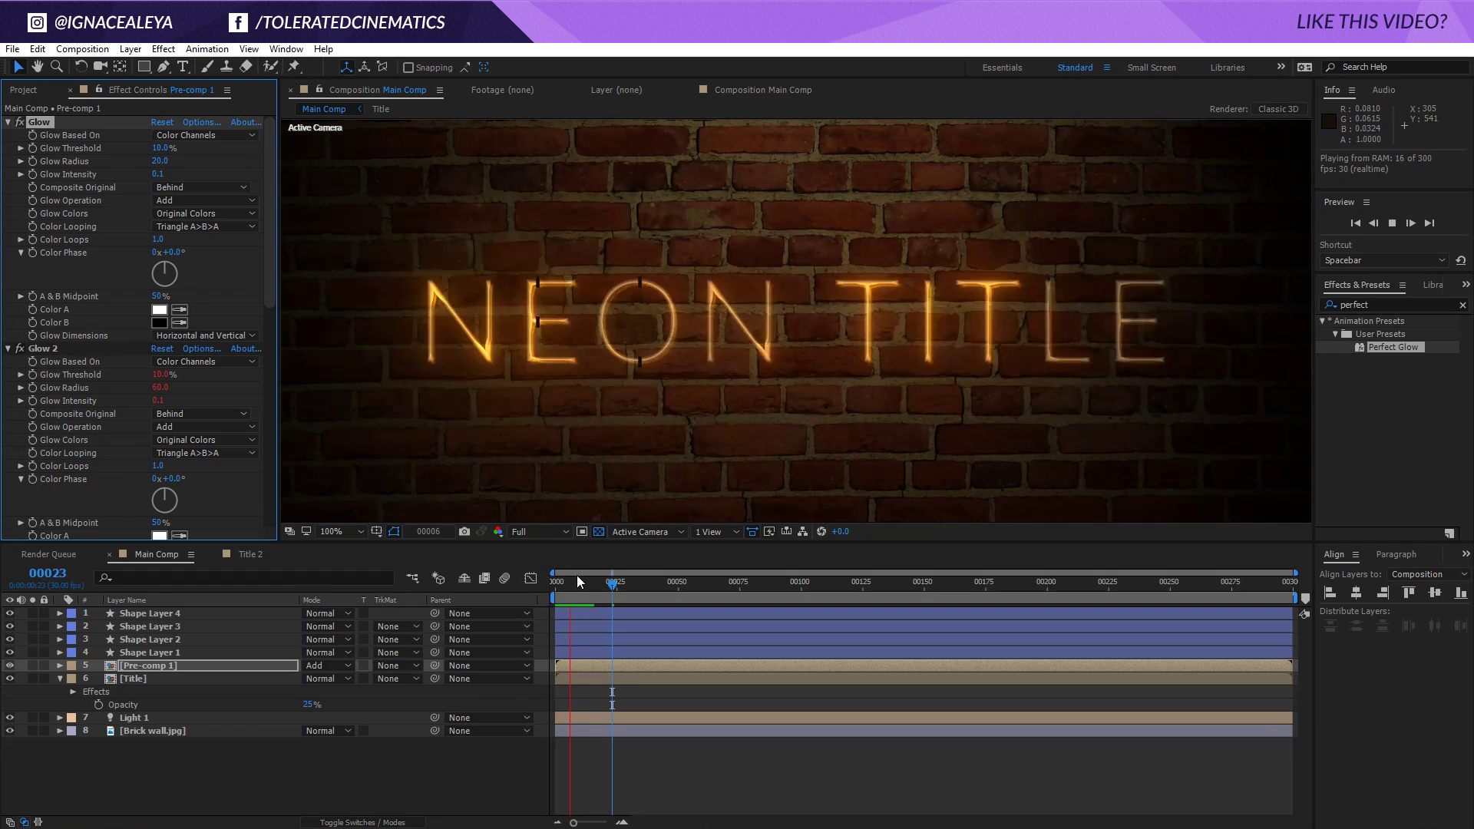
pyautogui.click(578, 579)
# Collapse the Title layer's properties and create a black 1920 x 1080 solid named Cable
pyautogui.click(181, 680)
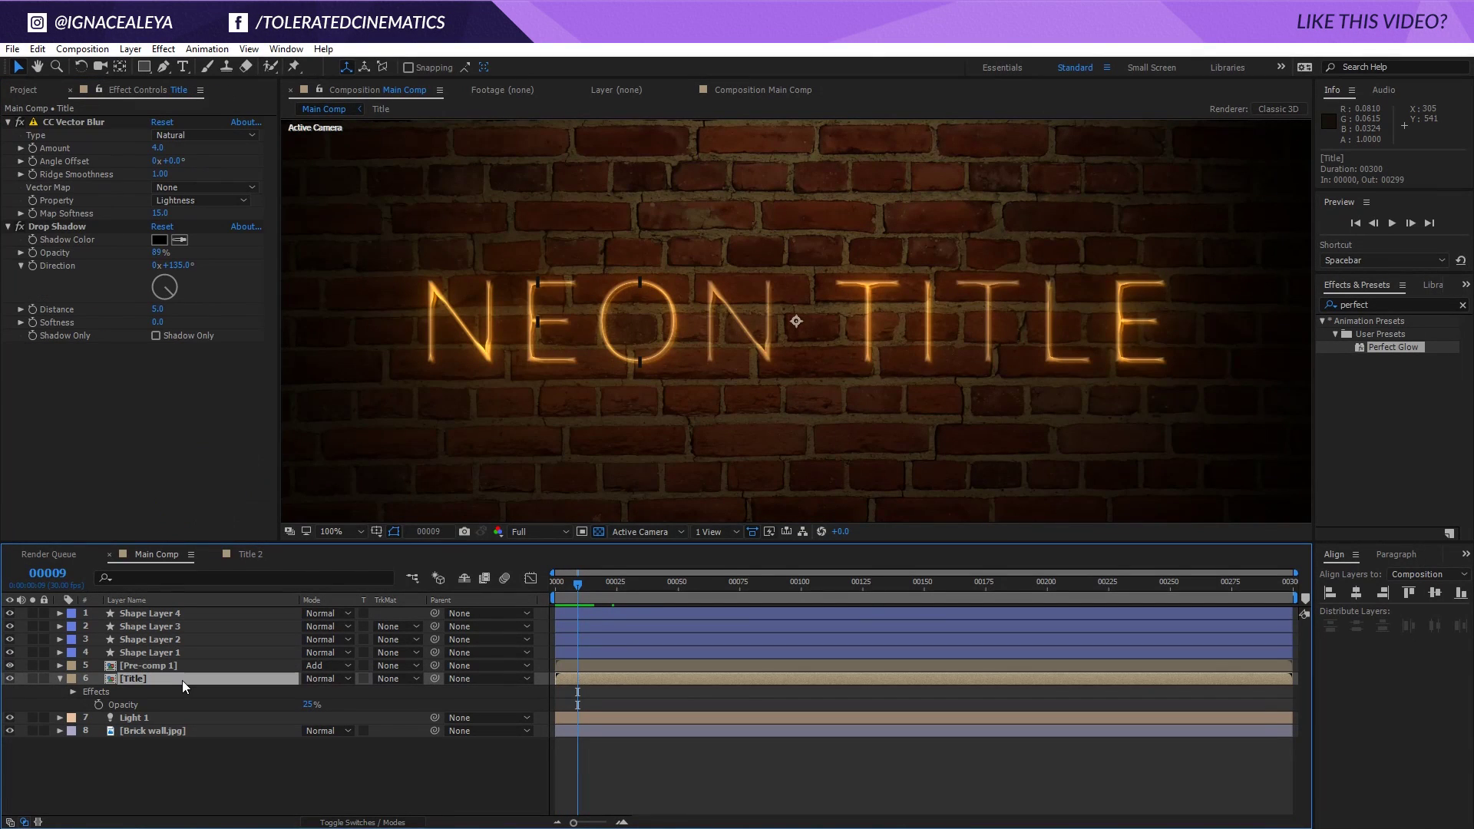
pyautogui.click(59, 679)
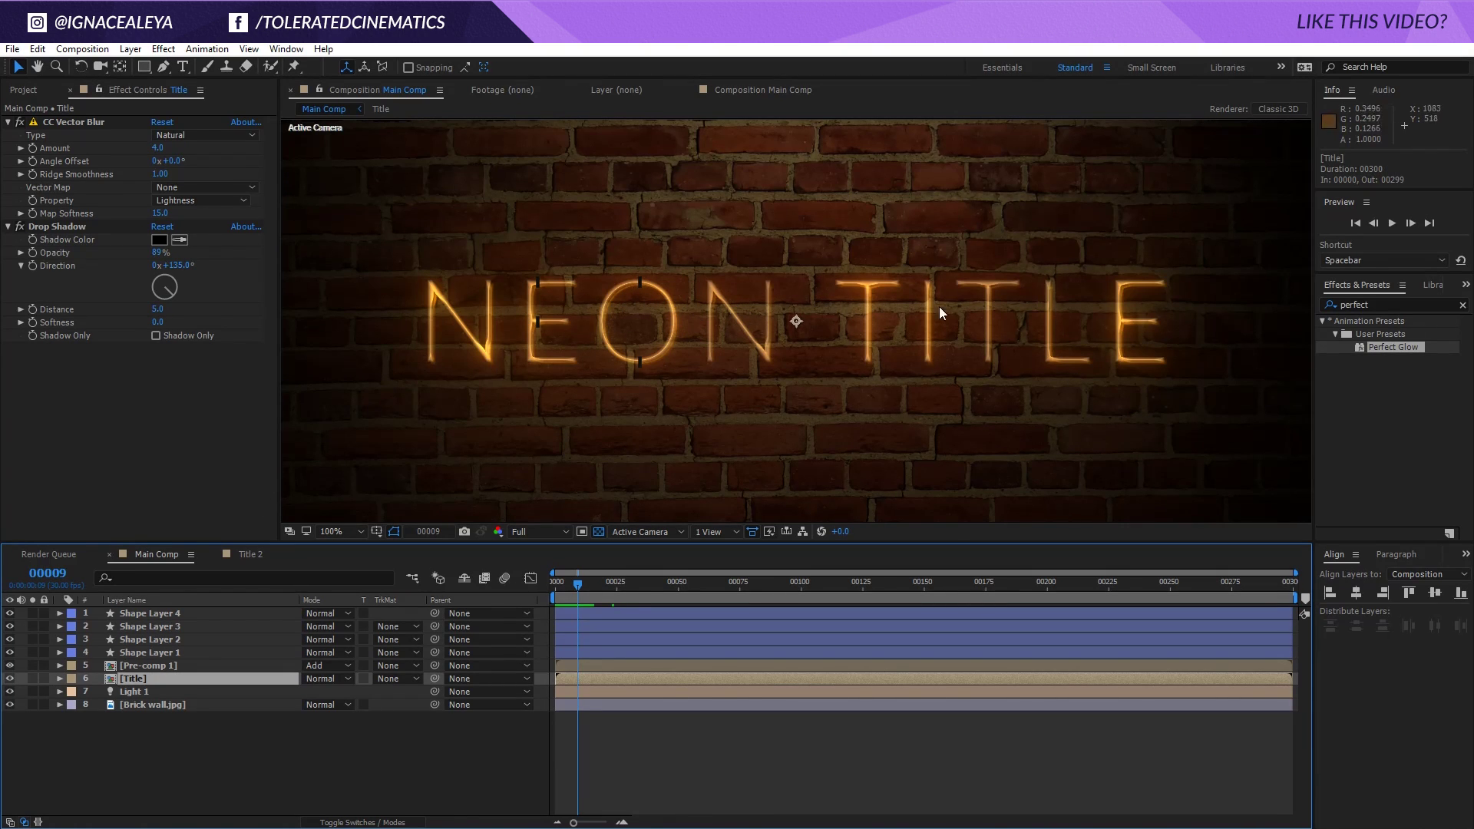
pyautogui.click(209, 792)
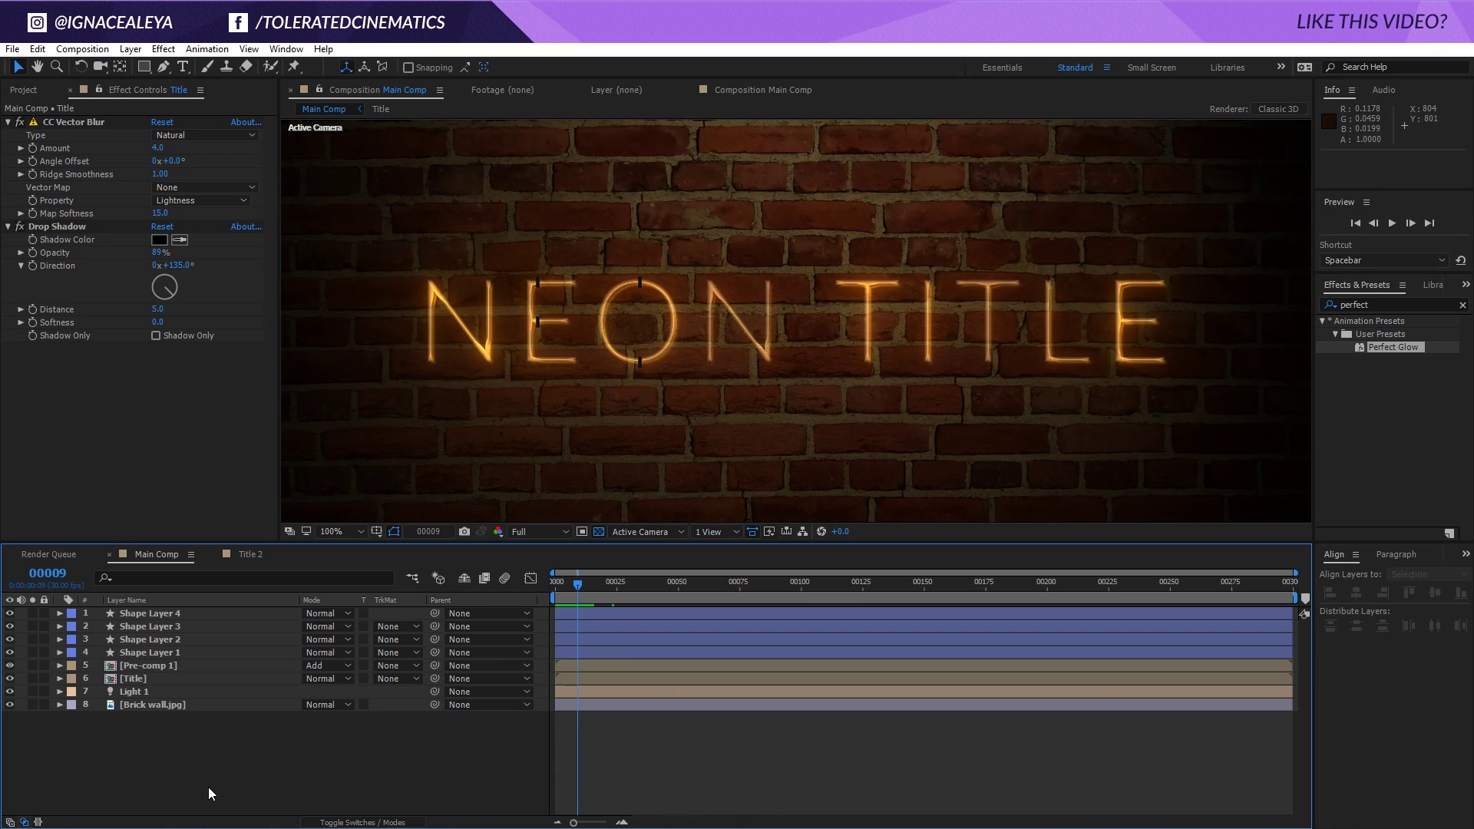
pyautogui.rightClick(212, 780)
pyautogui.moveTo(247, 634)
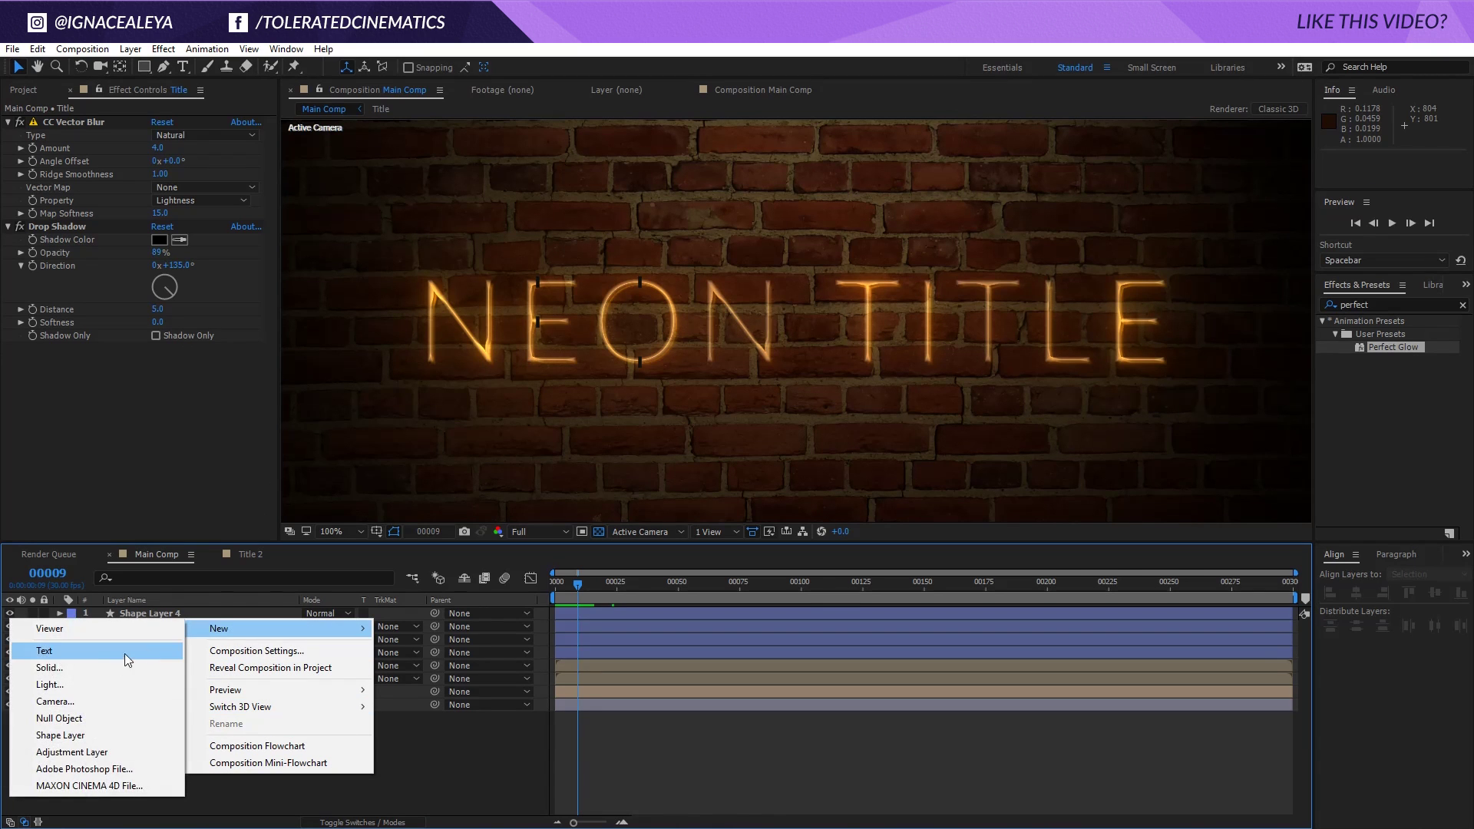
pyautogui.click(94, 667)
pyautogui.write('Cable')
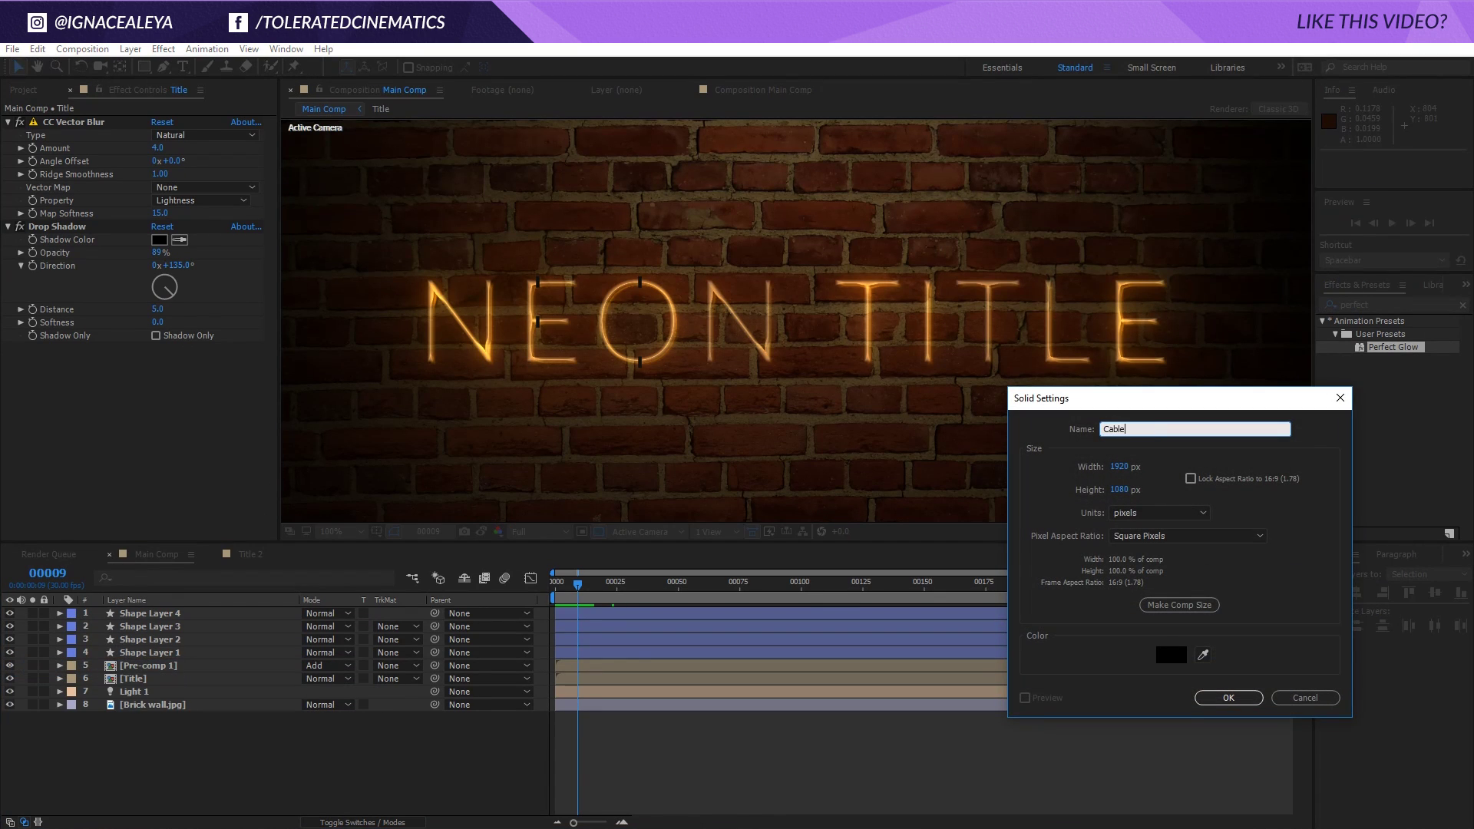
pyautogui.press('Return')
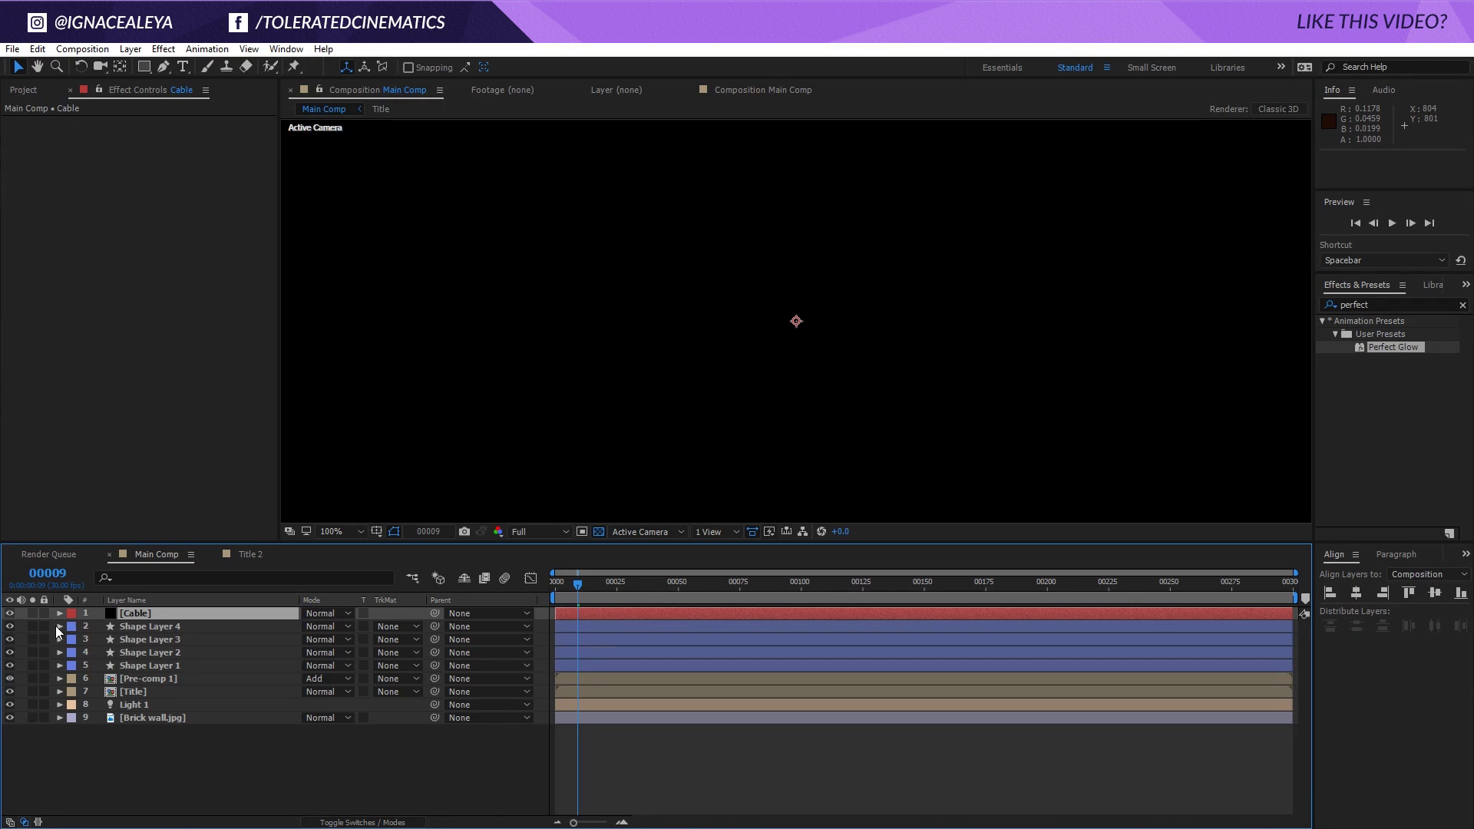
# Hide the Cable layer and activate the Pen tool for drawing over the brick wall
pyautogui.click(9, 614)
pyautogui.press('h')
pyautogui.moveTo(591, 369); pyautogui.dragTo(906, 262)
pyautogui.press('g')
pyautogui.click(327, 469)
pyautogui.moveTo(535, 447); pyautogui.dragTo(621, 396)
pyautogui.moveTo(620, 256); pyautogui.dragTo(644, 246)
pyautogui.hotkey('ctrl', 'z')
pyautogui.hotkey('ctrl', 'z')
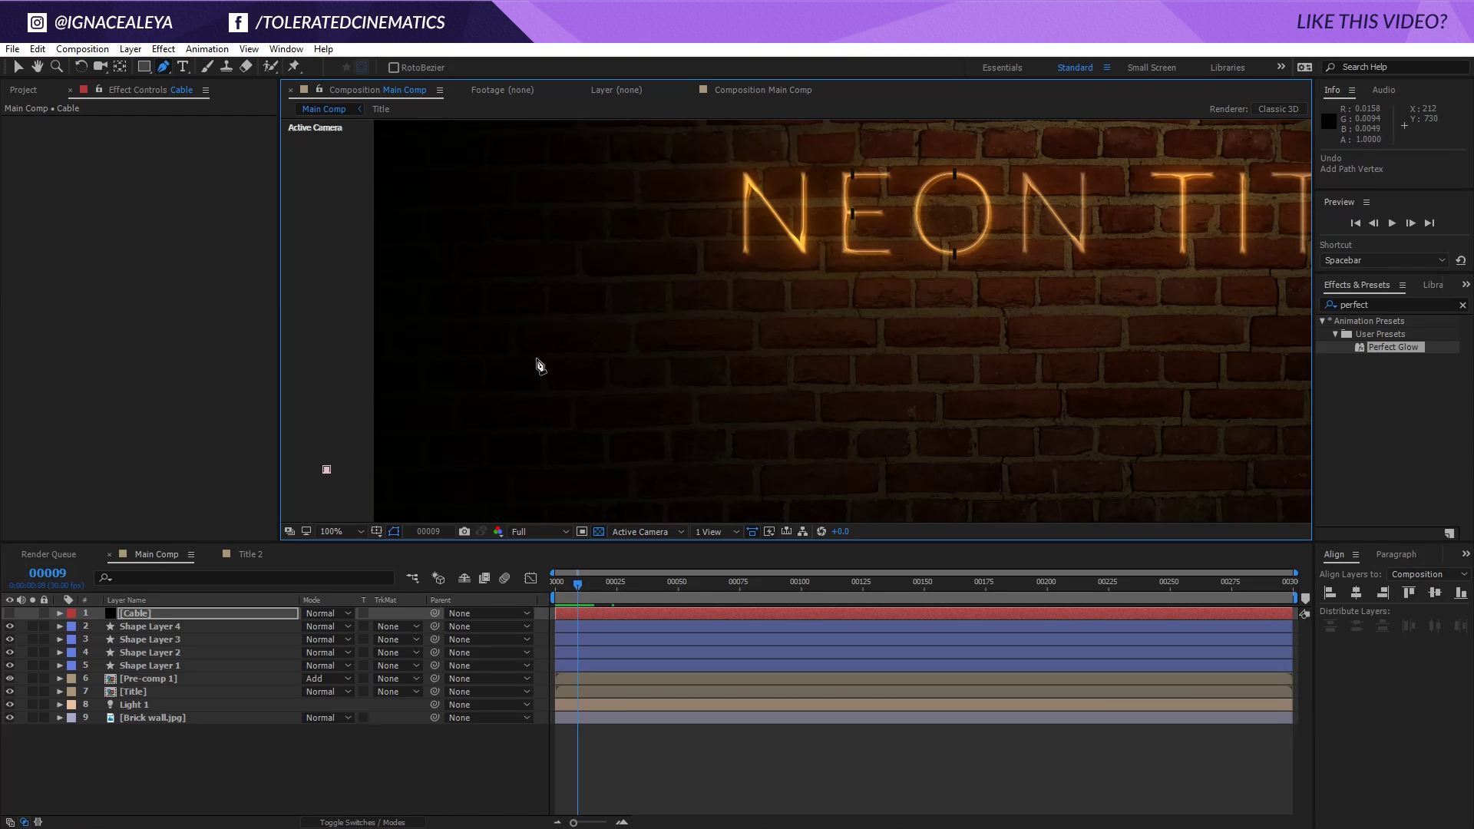
# Draw an open curved mask path on Cable from beyond the frame's left edge, through a U-shaped dip, up to the base of the N
pyautogui.click(343, 334)
pyautogui.moveTo(568, 324); pyautogui.dragTo(632, 323)
pyautogui.moveTo(656, 416)
pyautogui.mouseDown()
pyautogui.moveTo(669, 421)
pyautogui.moveTo(649, 431)
pyautogui.mouseUp()
pyautogui.moveTo(733, 405); pyautogui.dragTo(733, 372)
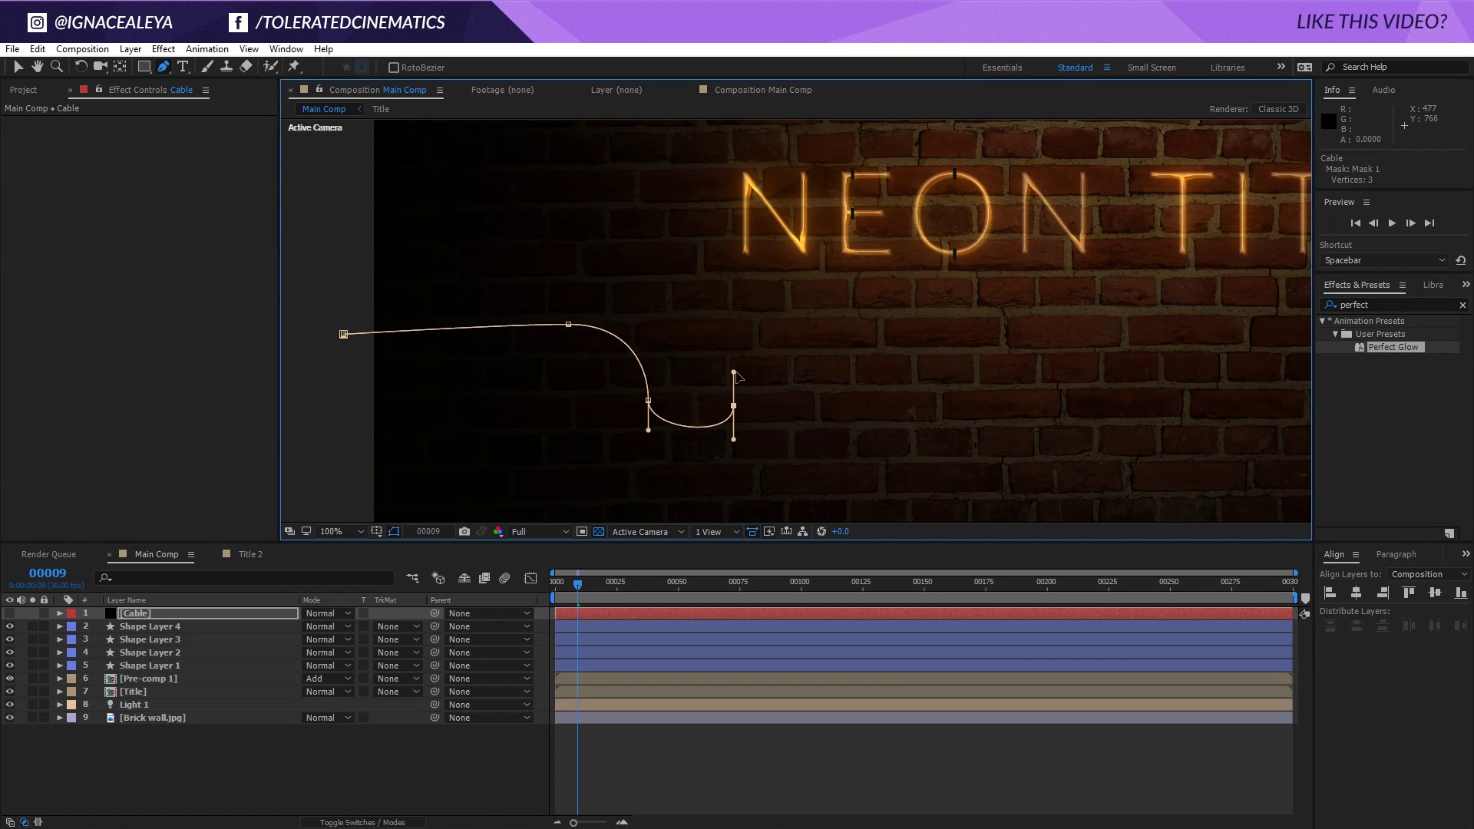
pyautogui.click(746, 251)
pyautogui.scroll(1, 747, 252)
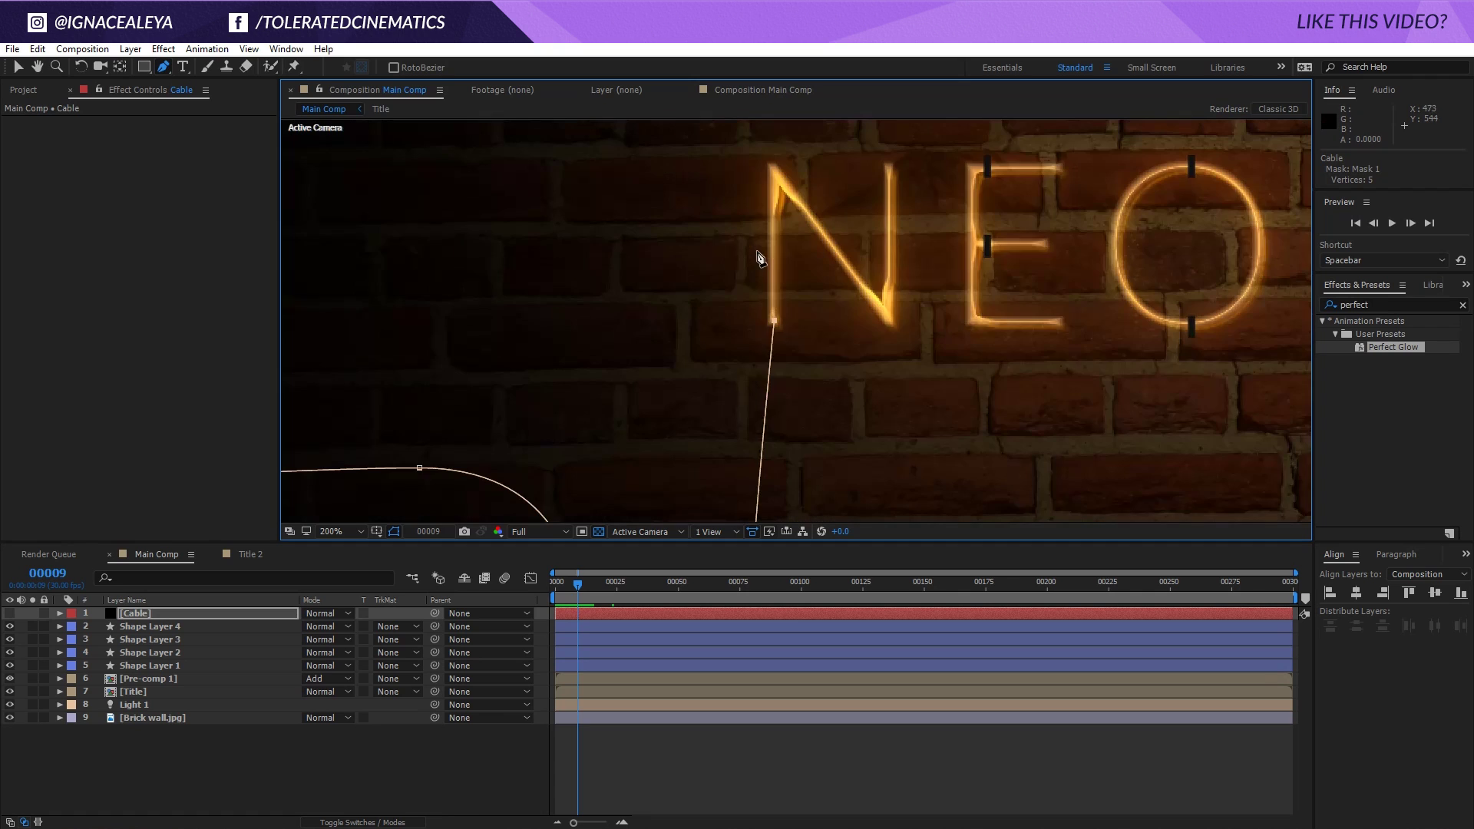
pyautogui.moveTo(773, 321); pyautogui.dragTo(772, 238)
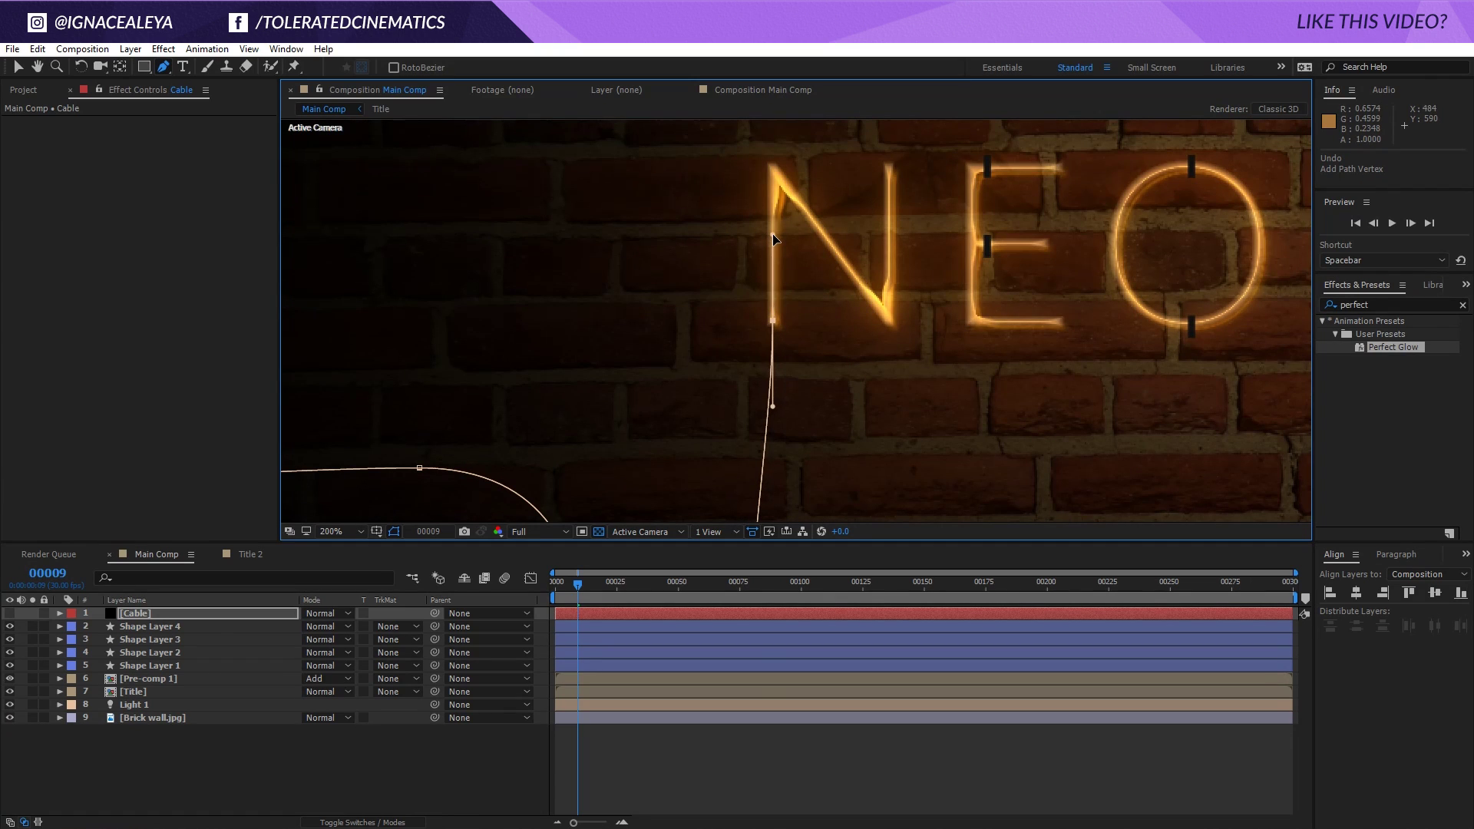
pyautogui.press('space')
pyautogui.moveTo(773, 318); pyautogui.dragTo(814, 169)
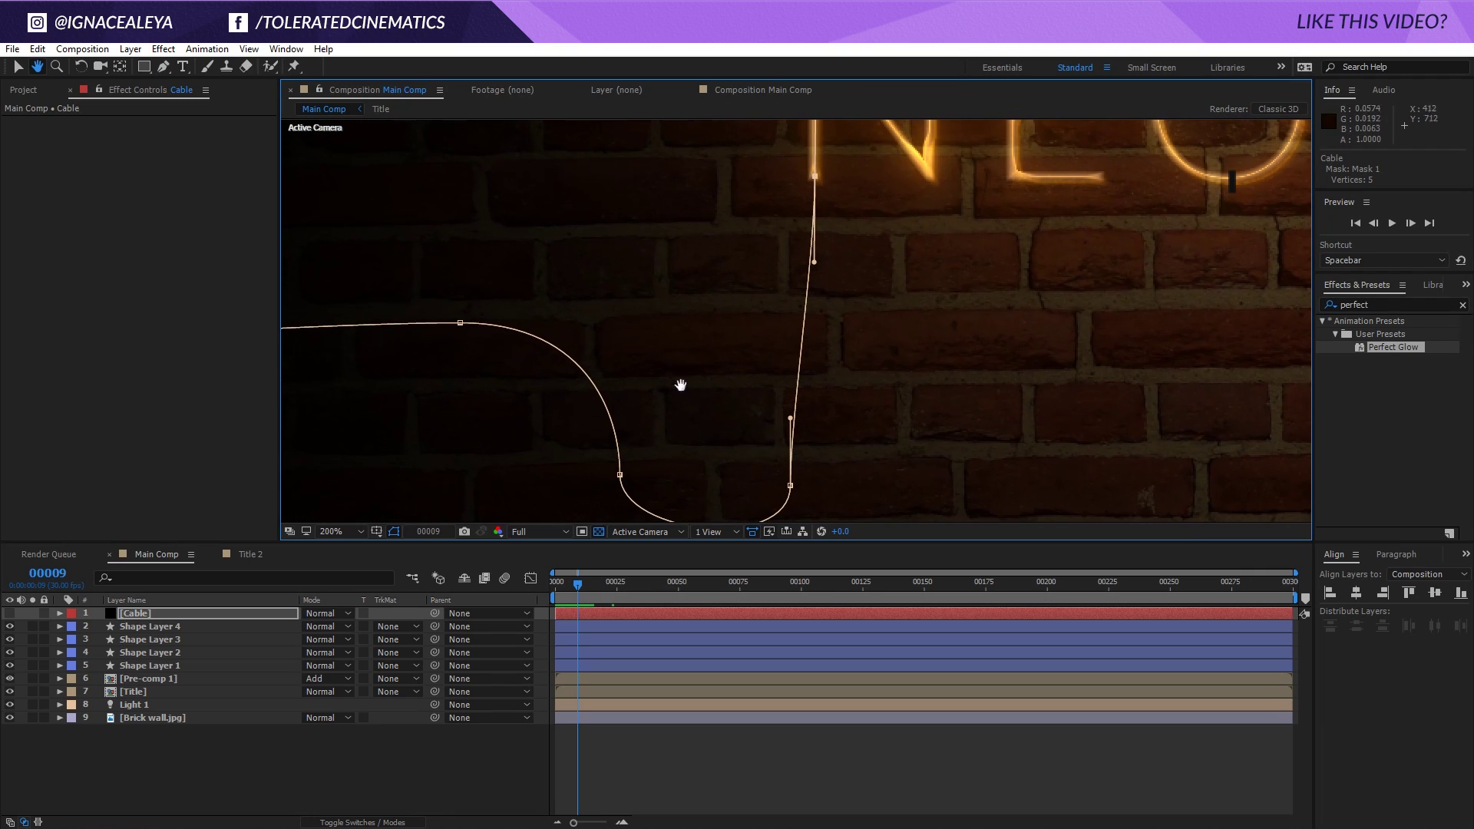
# Make the Cable layer visible again and apply the Stroke effect to it
pyautogui.click(134, 619)
pyautogui.click(113, 761)
pyautogui.click(143, 616)
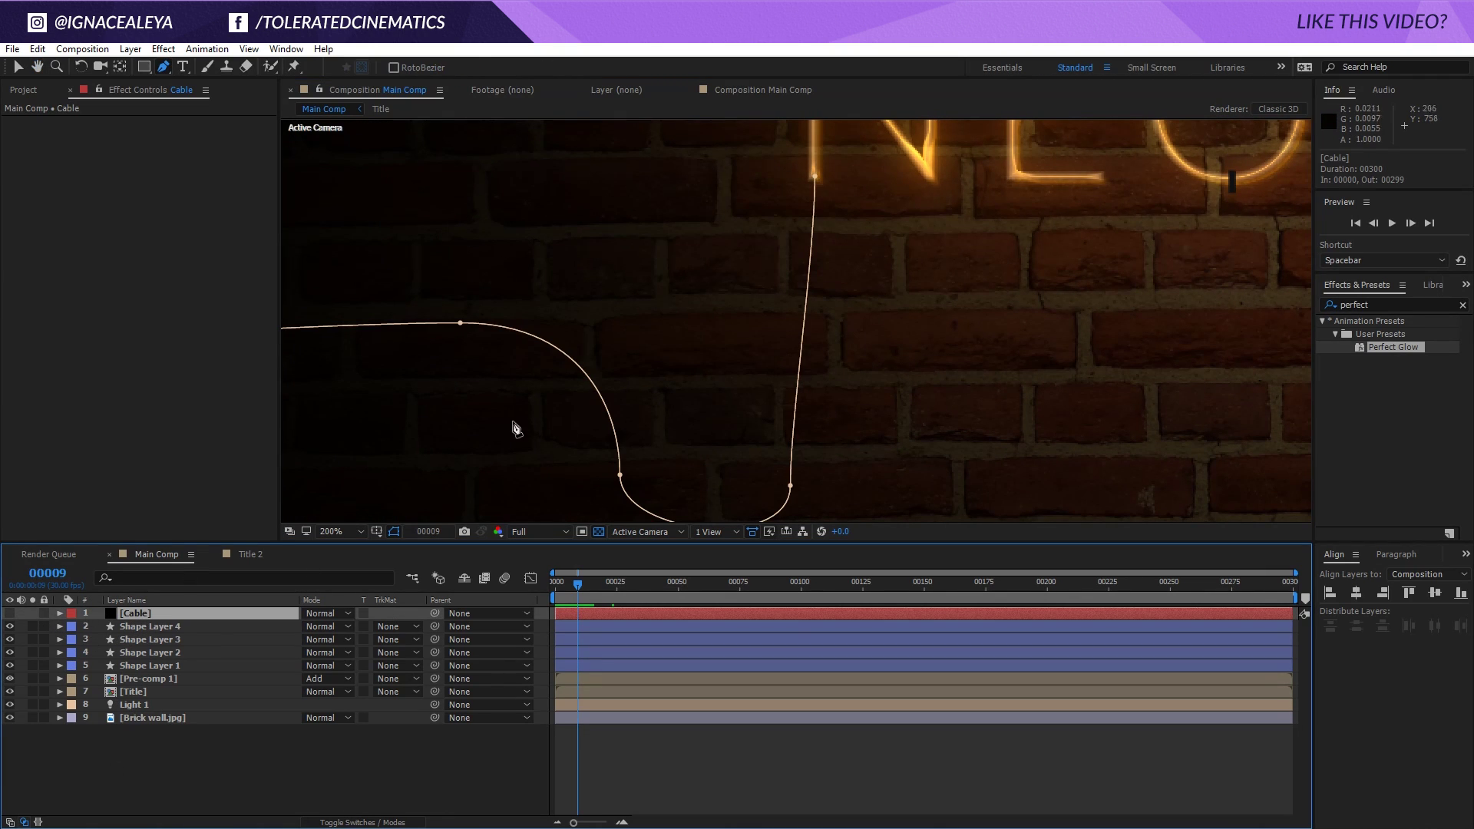
pyautogui.click(9, 612)
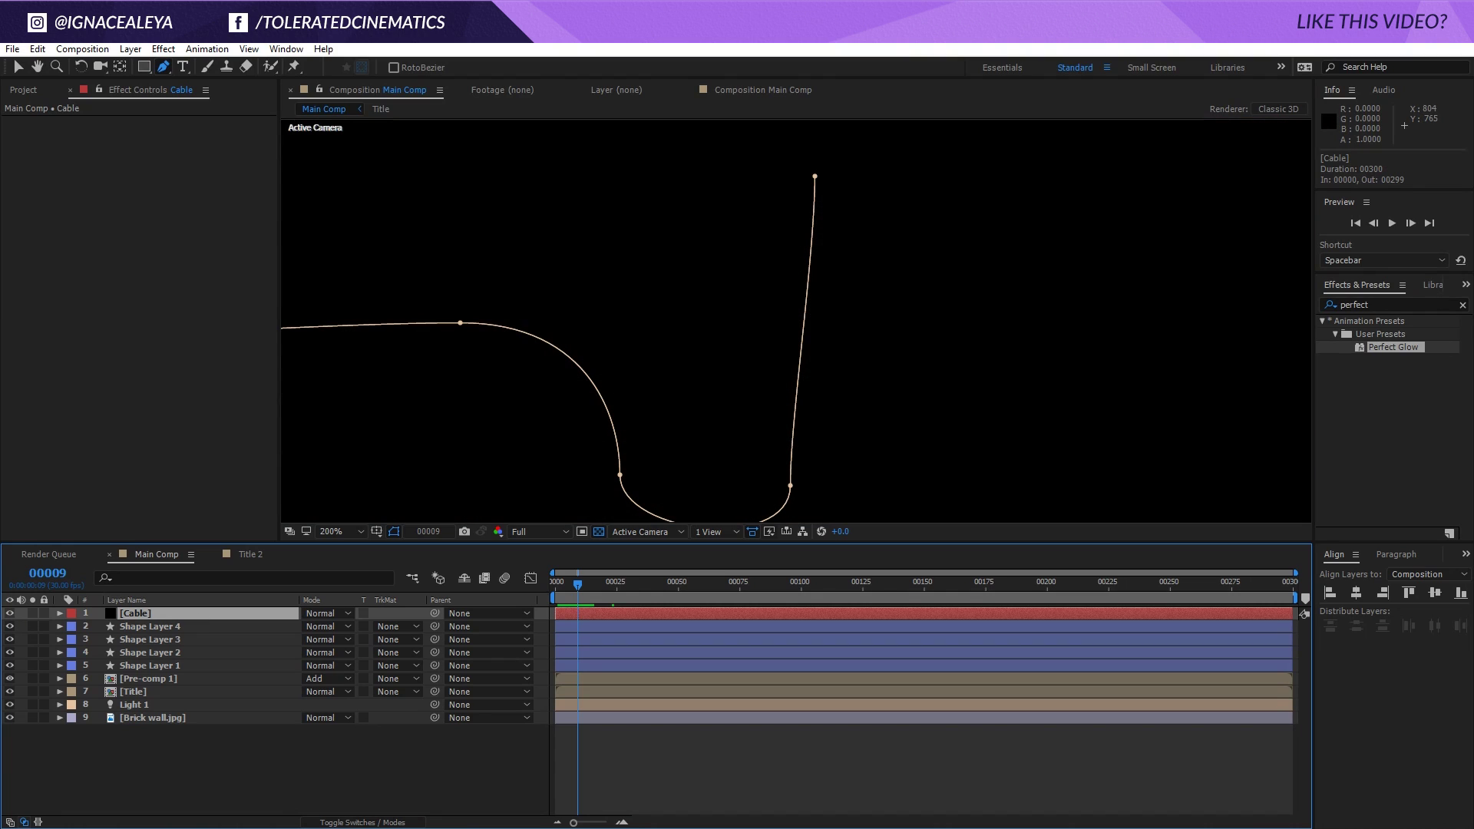
pyautogui.doubleClick(1385, 303)
pyautogui.write('stroke')
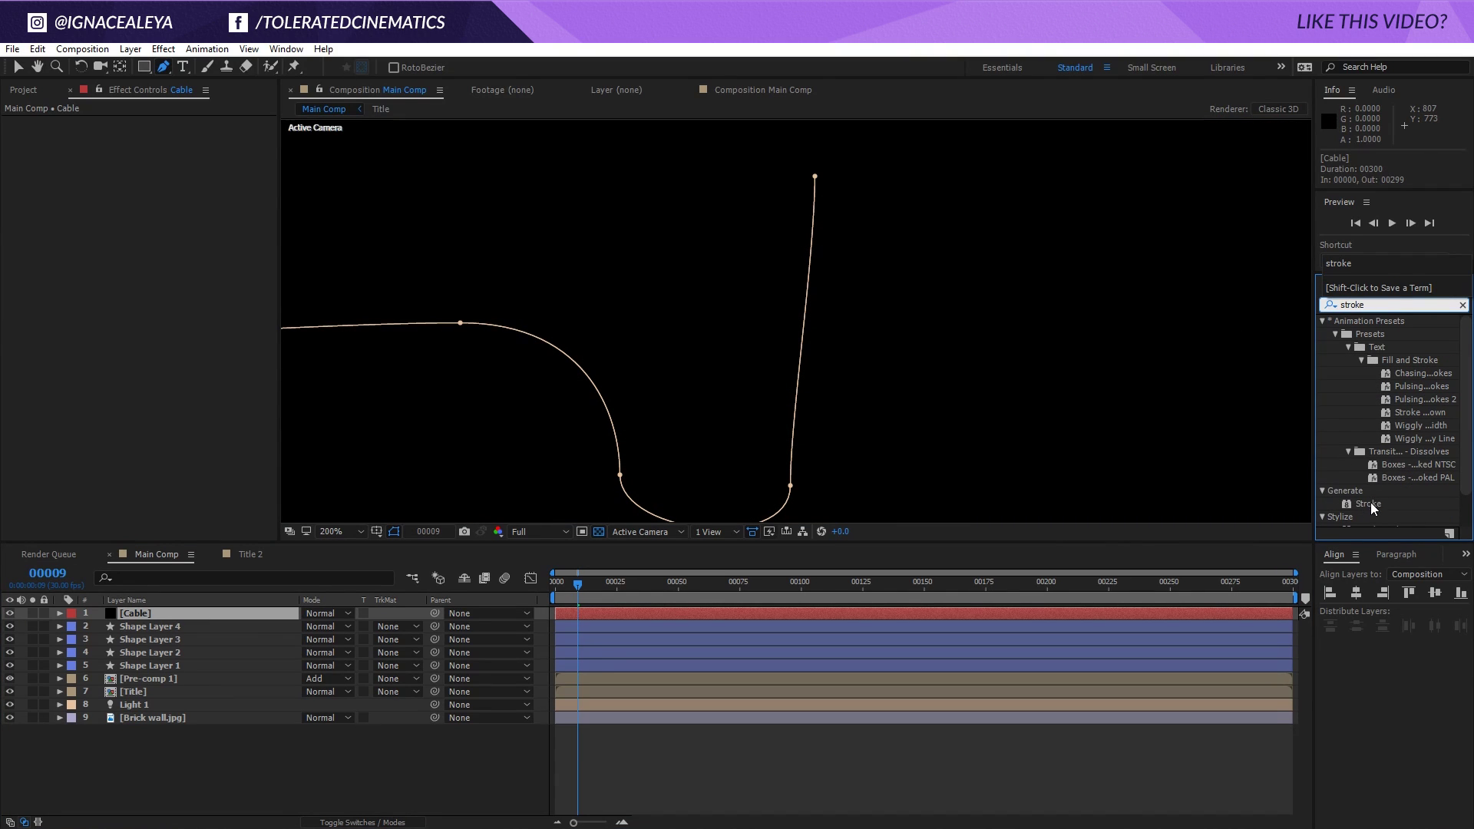
pyautogui.moveTo(1370, 502)
pyautogui.mouseDown()
pyautogui.moveTo(867, 532)
pyautogui.moveTo(223, 619)
pyautogui.mouseUp()
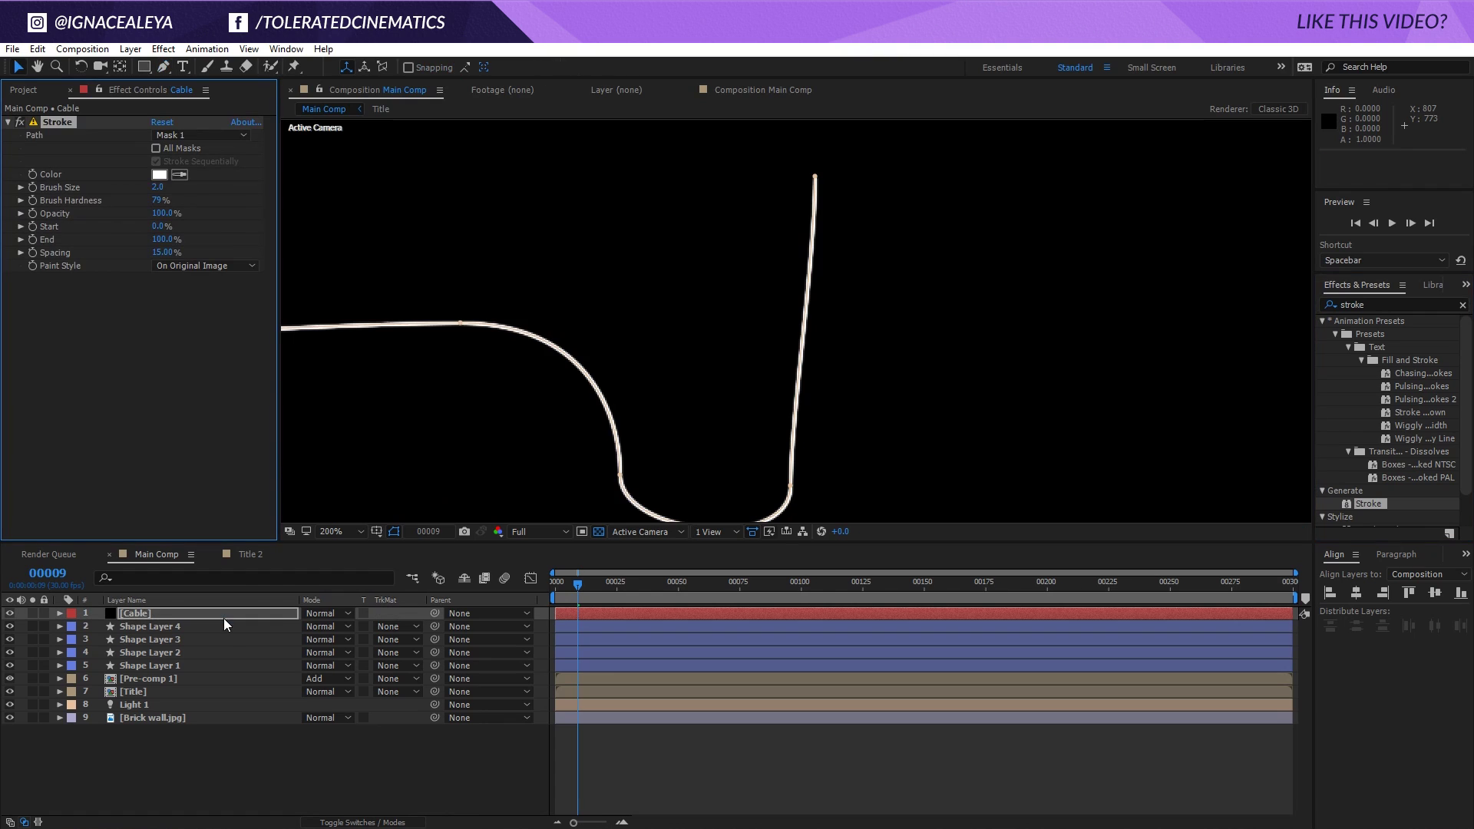
# Enable All Masks in the Stroke effect and set its Paint Style to On Transparent
pyautogui.click(155, 149)
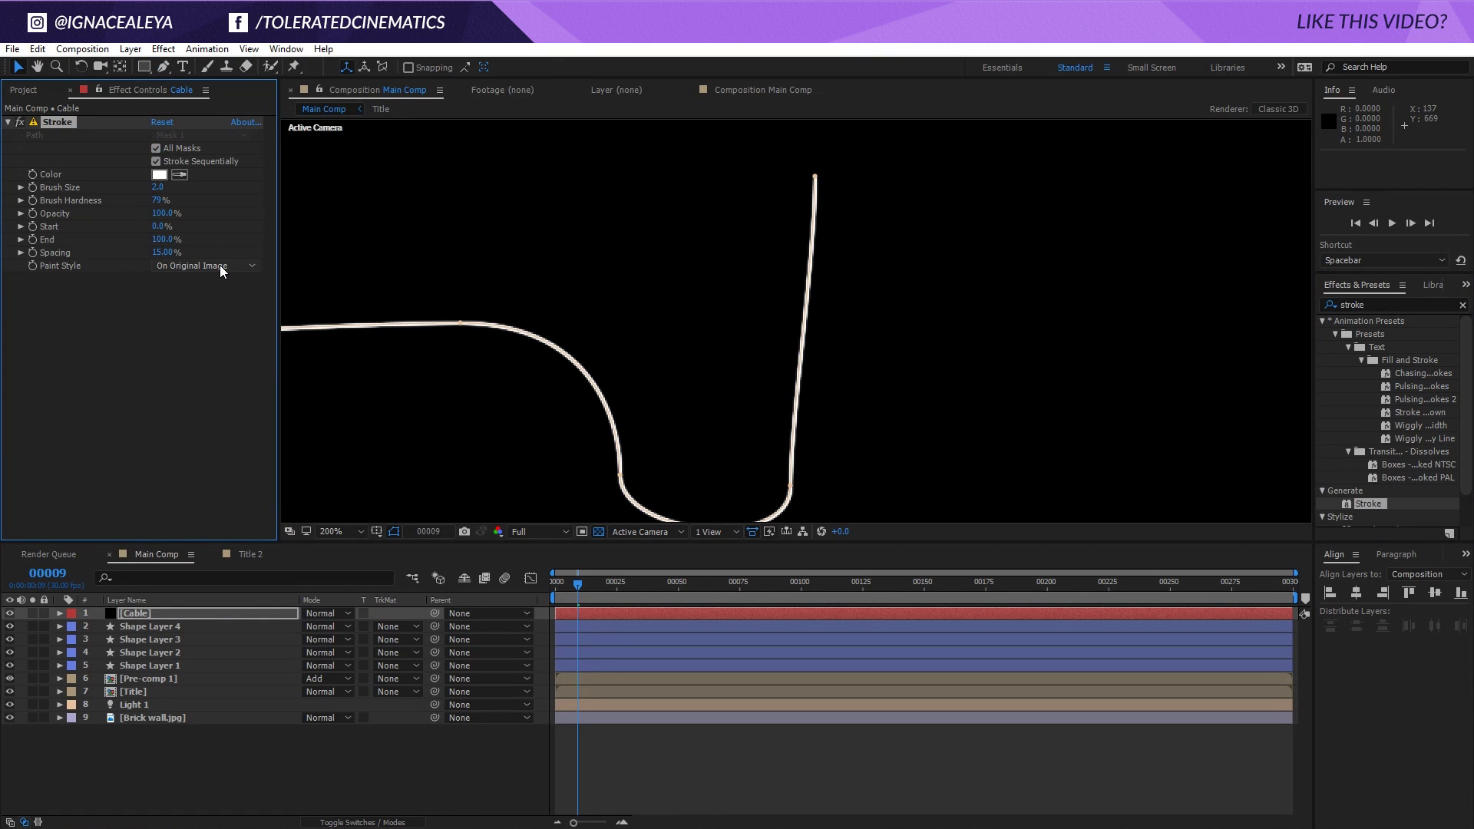
pyautogui.click(171, 265)
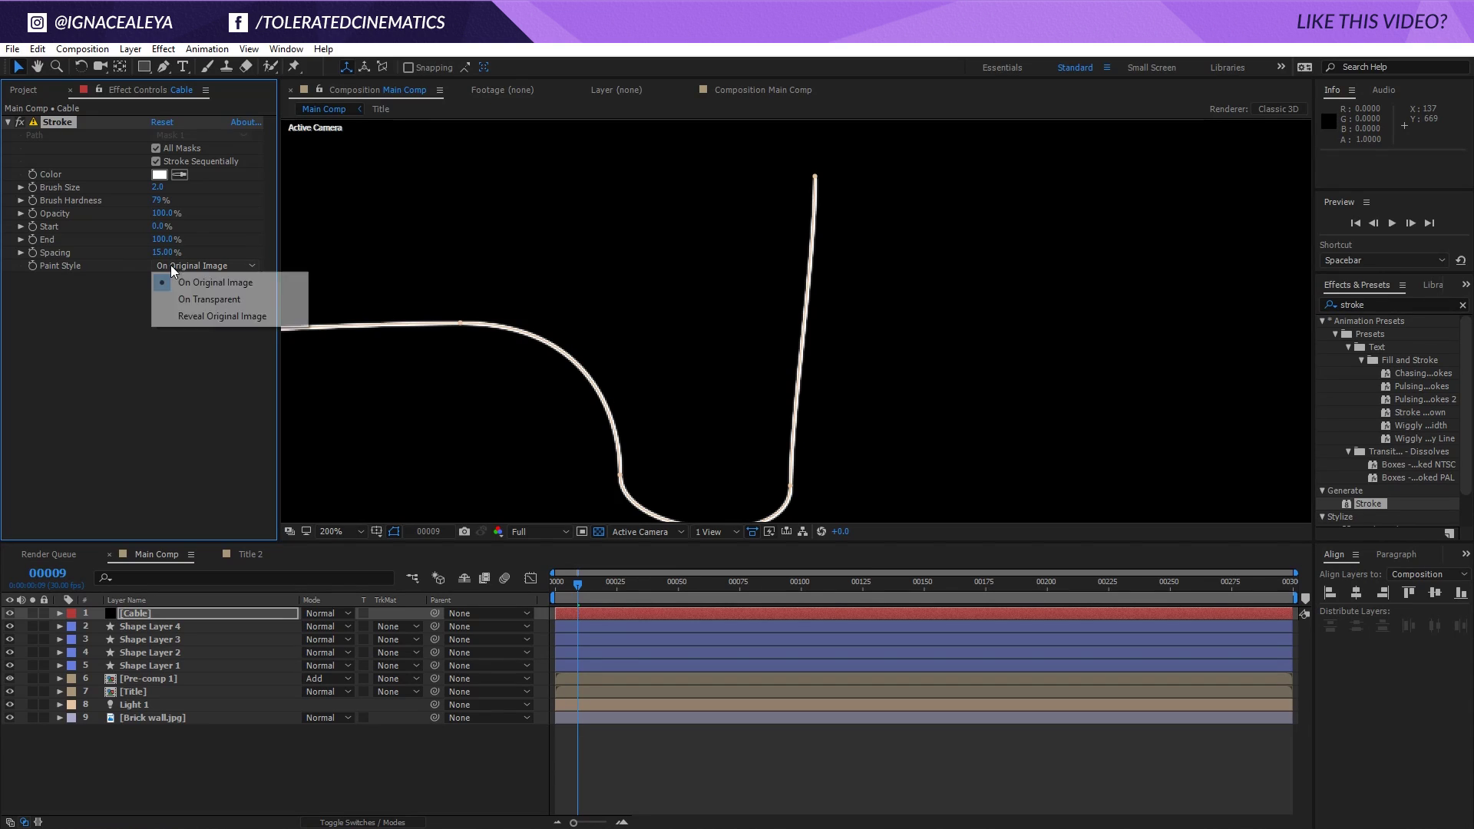
pyautogui.click(231, 301)
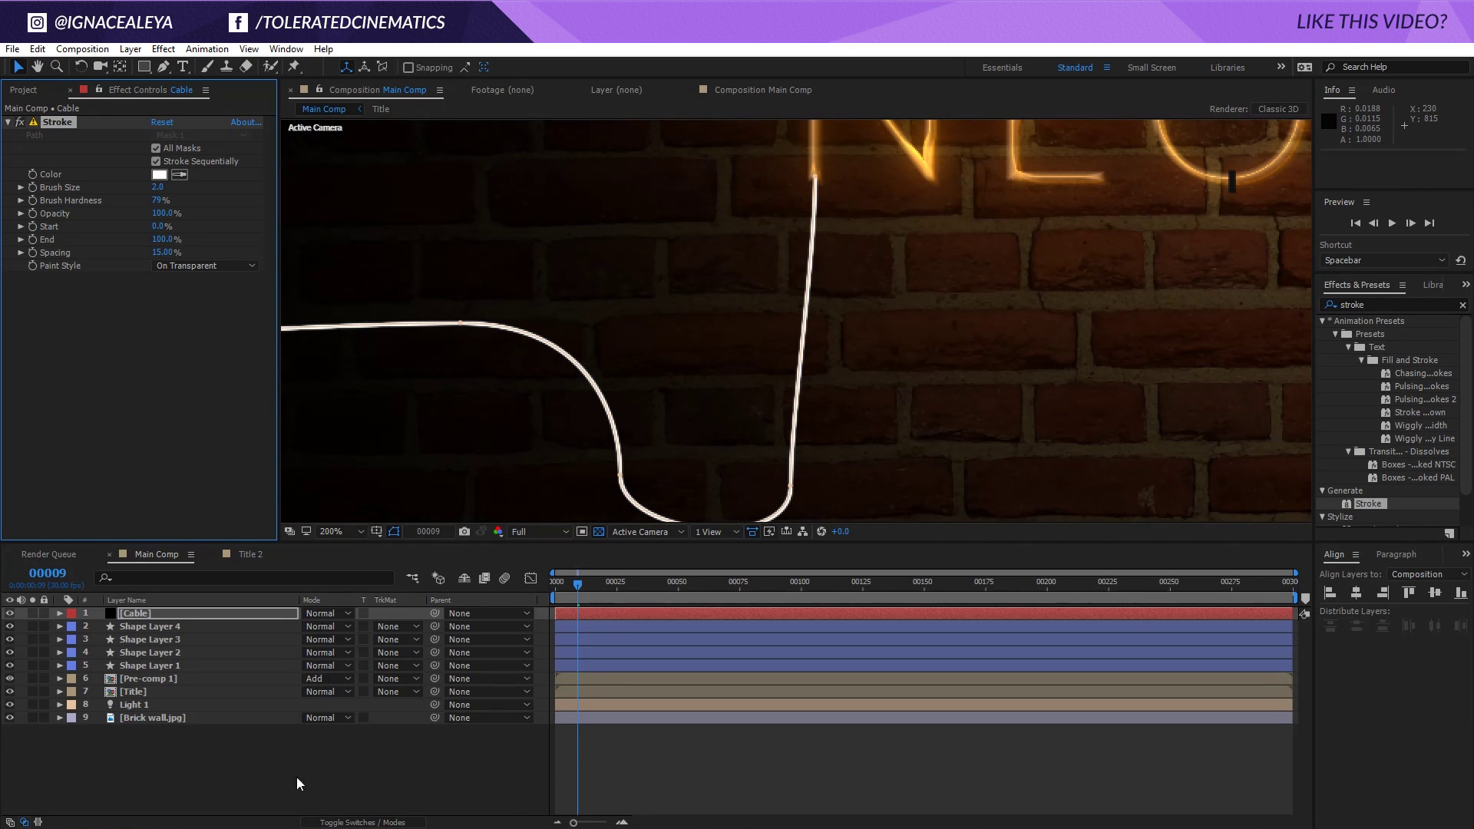
pyautogui.click(309, 761)
# Apply Gaussian Blur to the Cable layer with a Blurriness of 5, then deselect the layer
pyautogui.click(169, 612)
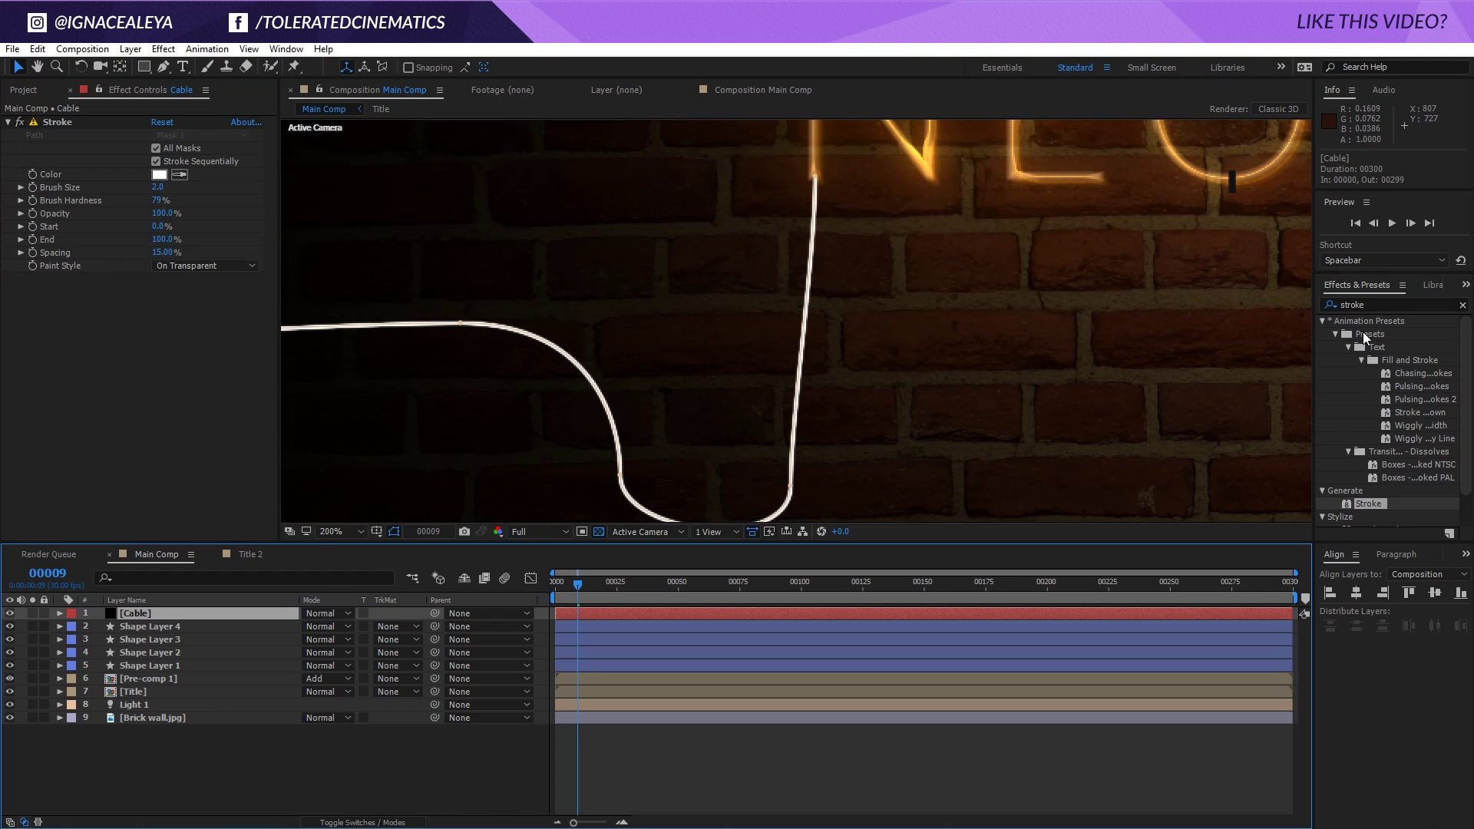
pyautogui.click(1378, 304)
pyautogui.write('gaus')
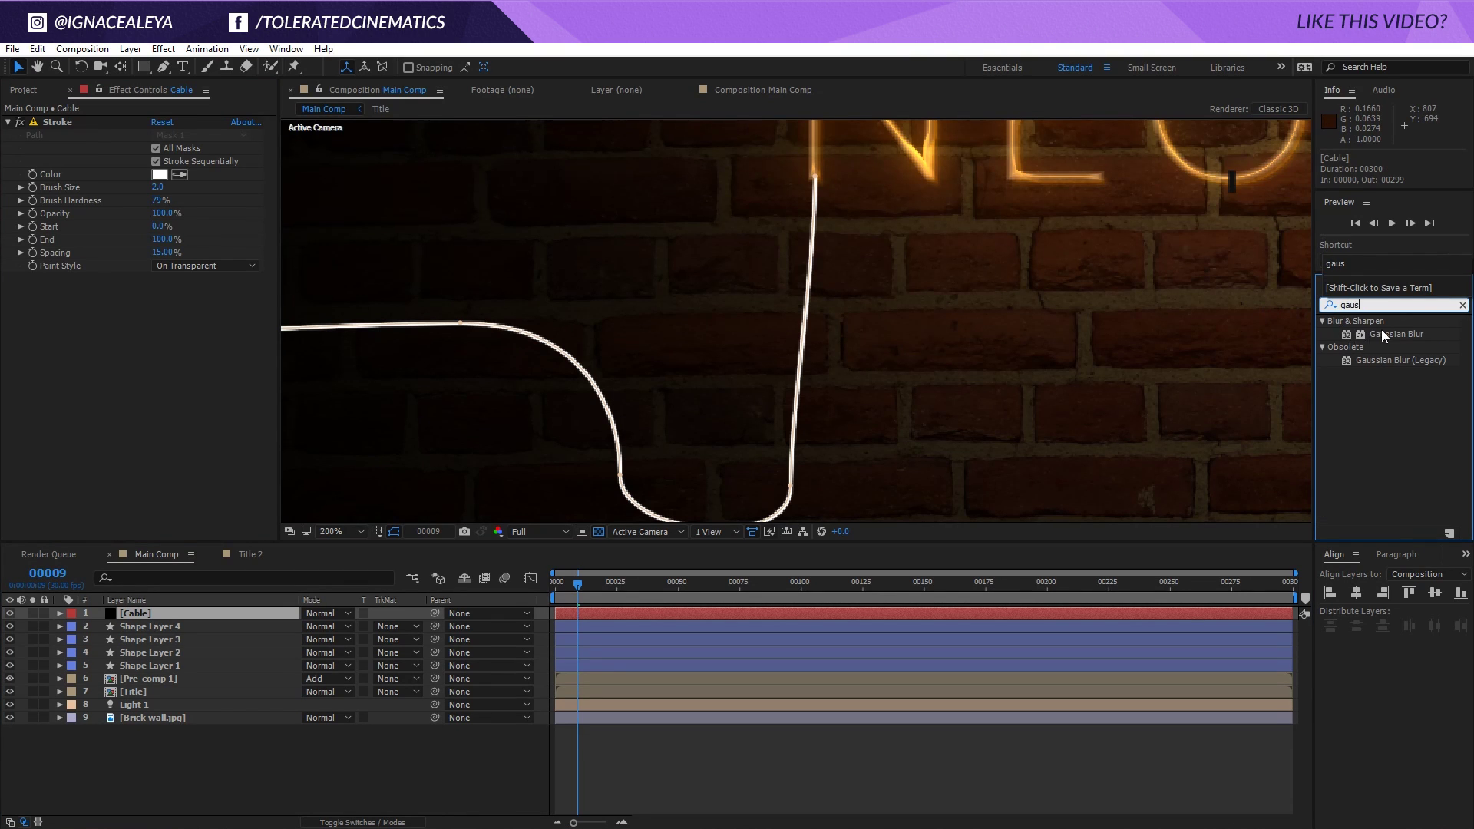
pyautogui.moveTo(1383, 333); pyautogui.dragTo(140, 614)
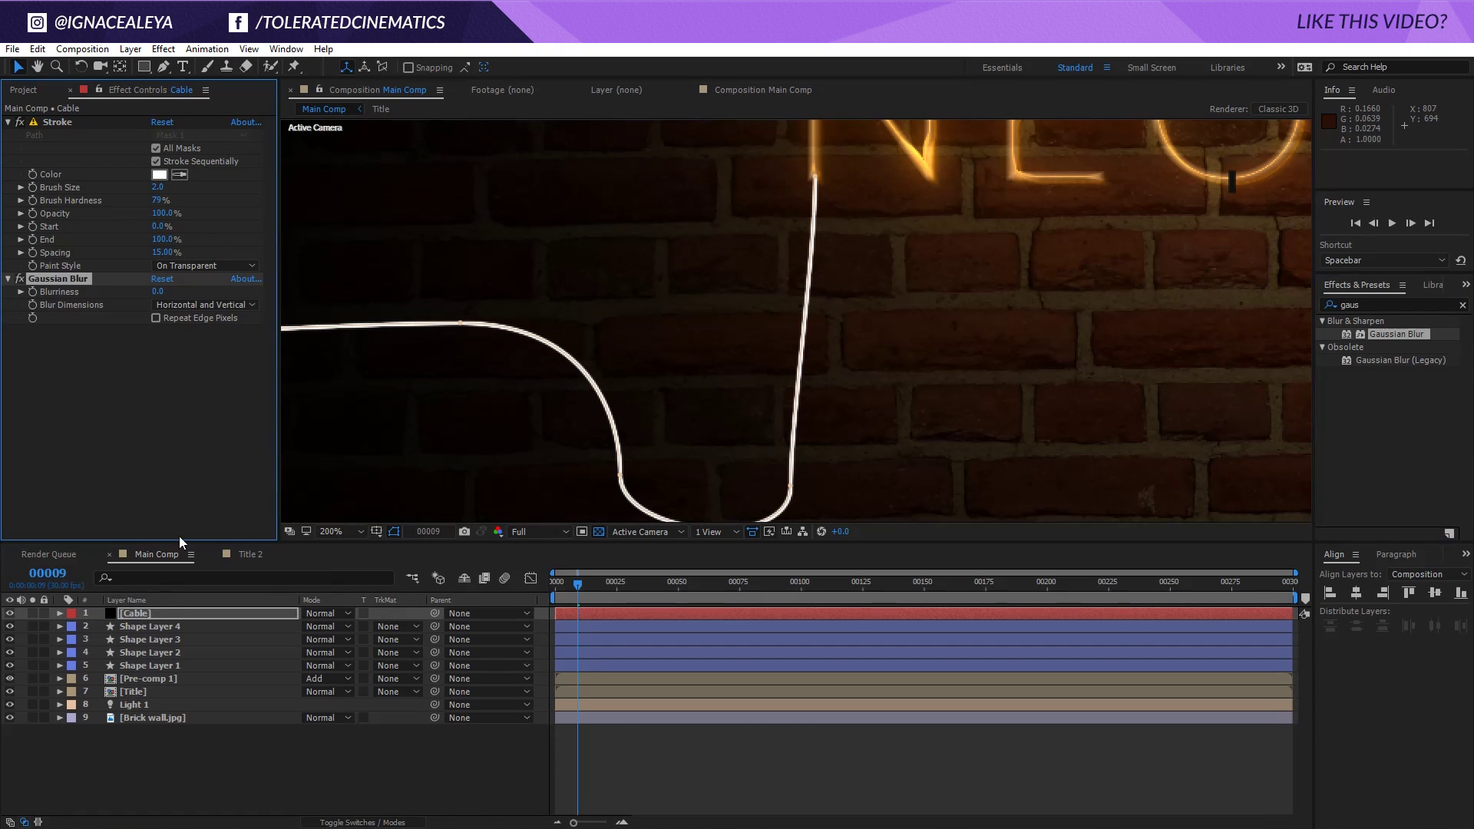
pyautogui.click(157, 292)
pyautogui.write('10')
pyautogui.press('Return')
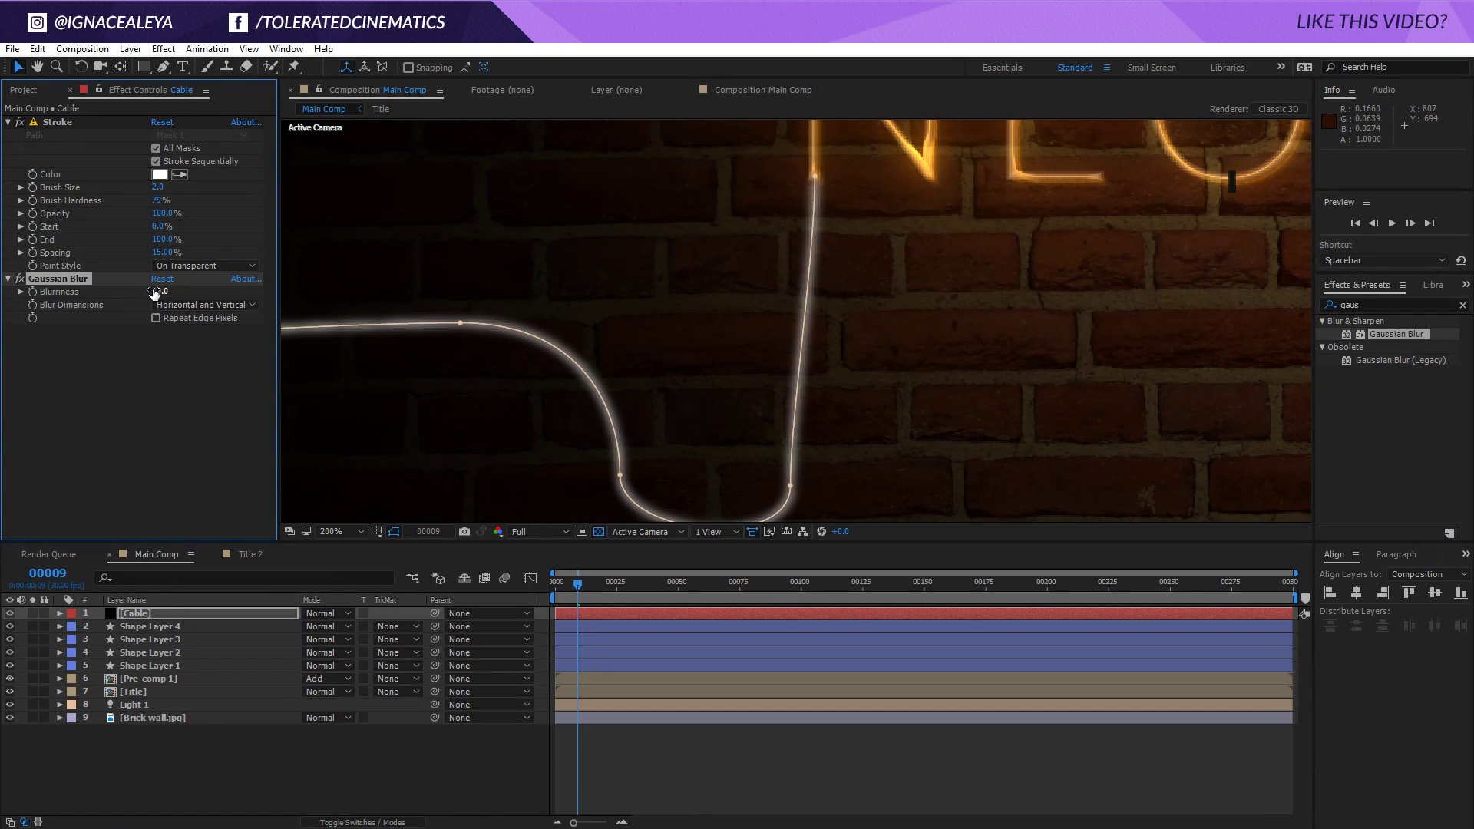
pyautogui.click(156, 292)
pyautogui.write('5')
pyautogui.press('Return')
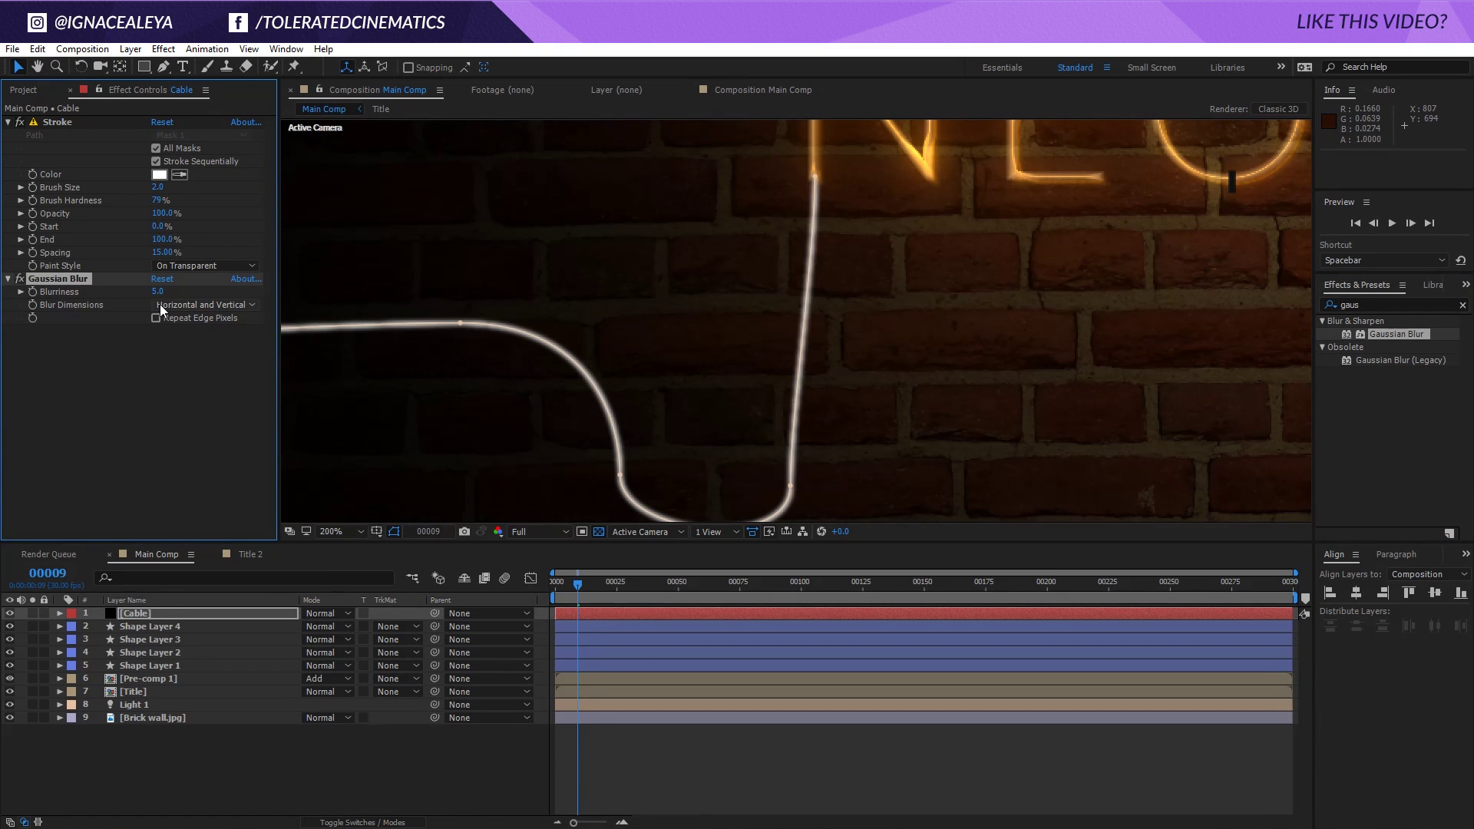
pyautogui.click(135, 366)
pyautogui.press(',')
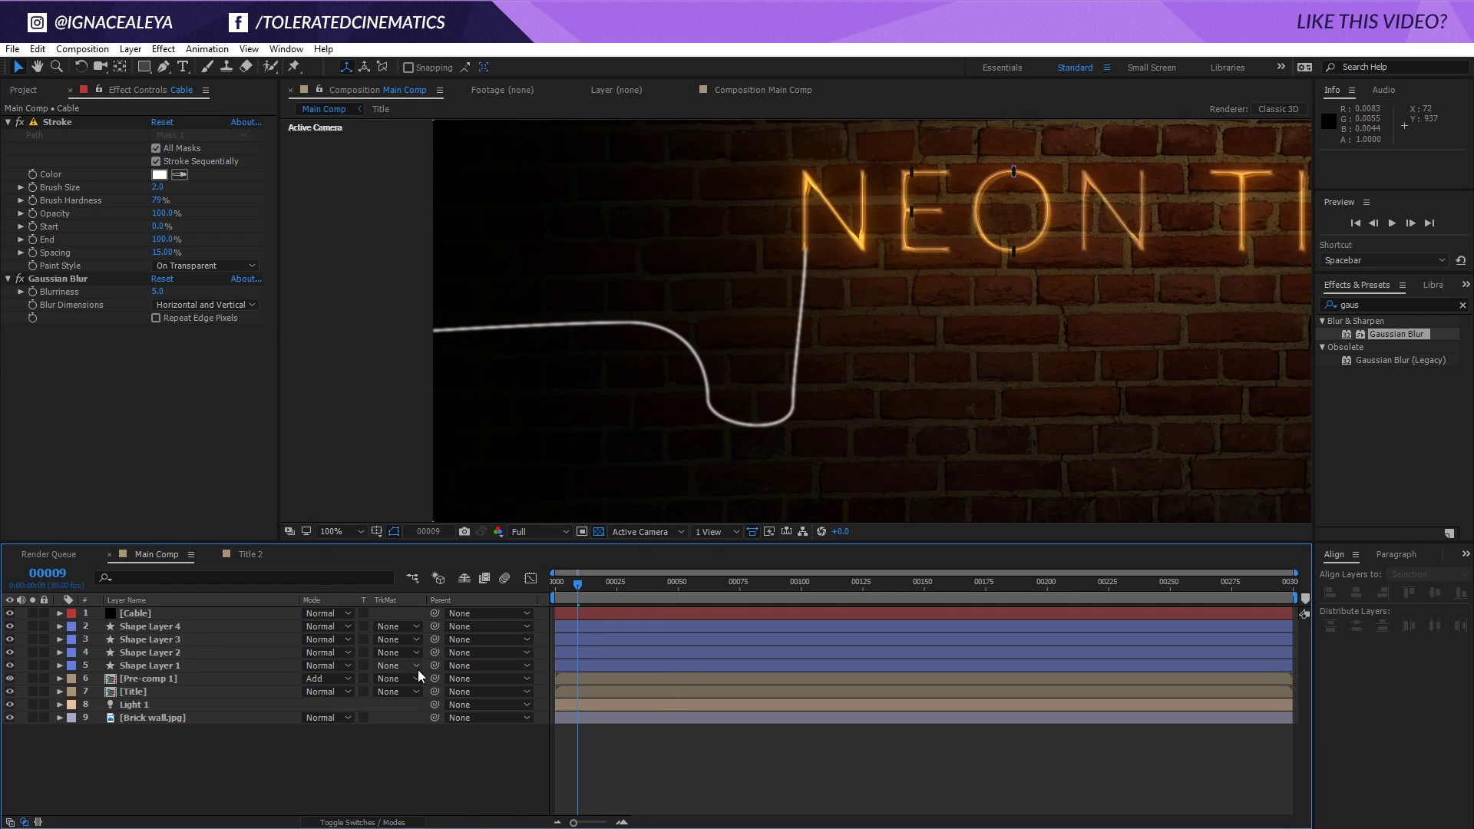
# Save the project
pyautogui.hotkey('ctrl', 's')
pyautogui.click(695, 447)
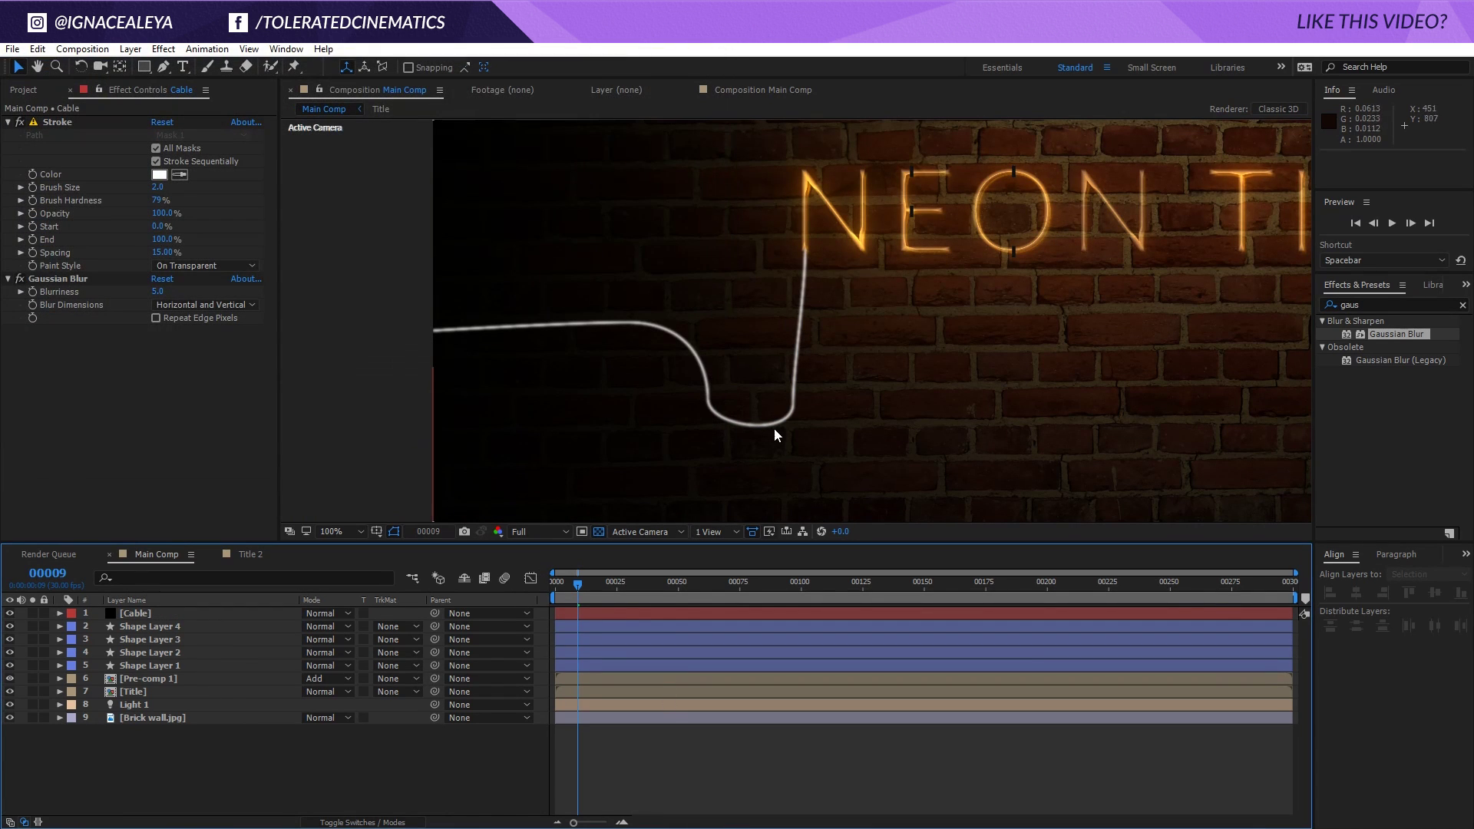
# Try black (000000) as the Stroke color on the Cable layer and restore the color to white (FFFFFF)
pyautogui.click(144, 612)
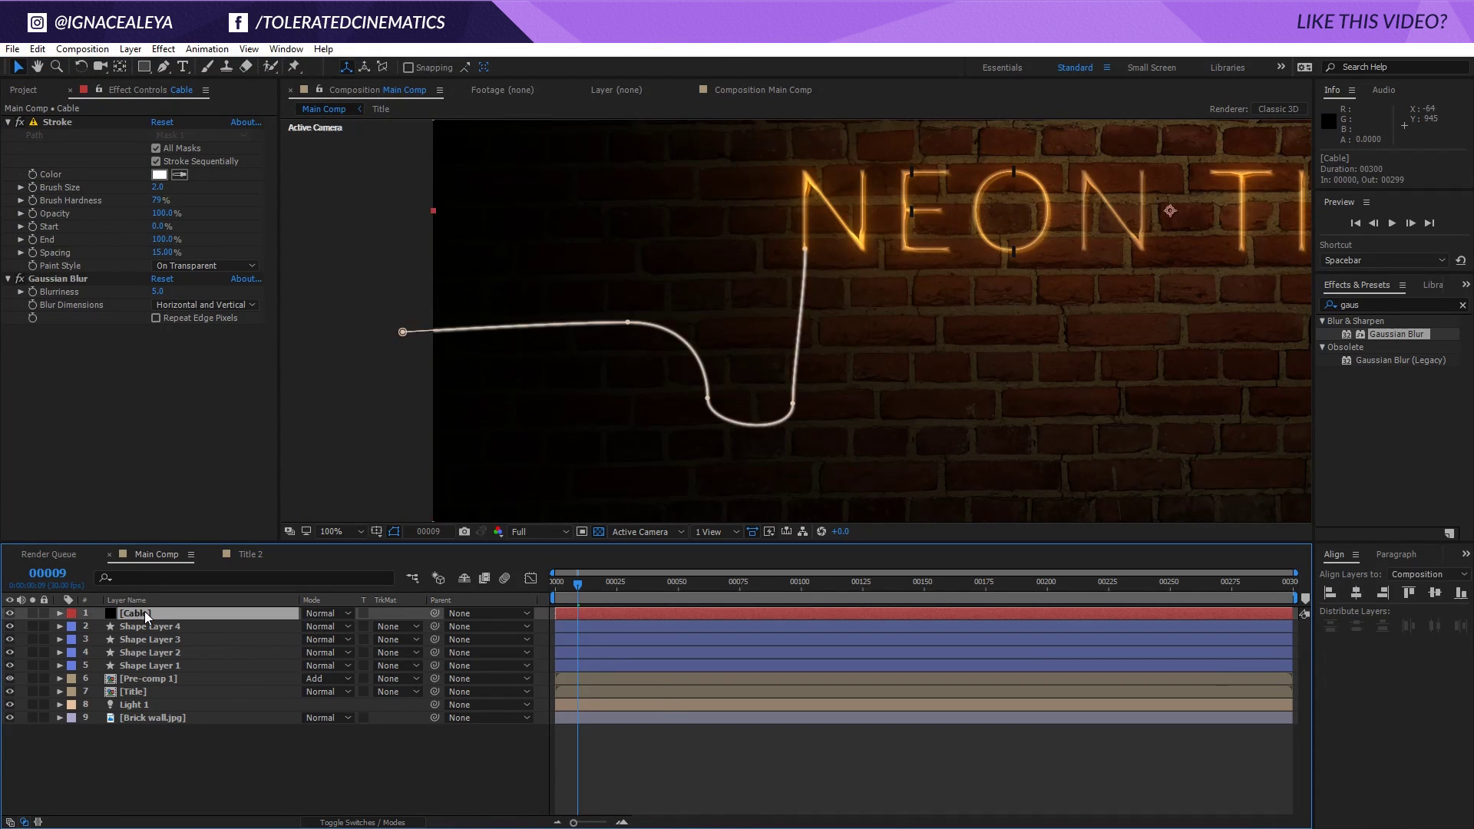
pyautogui.click(157, 175)
pyautogui.write('000000')
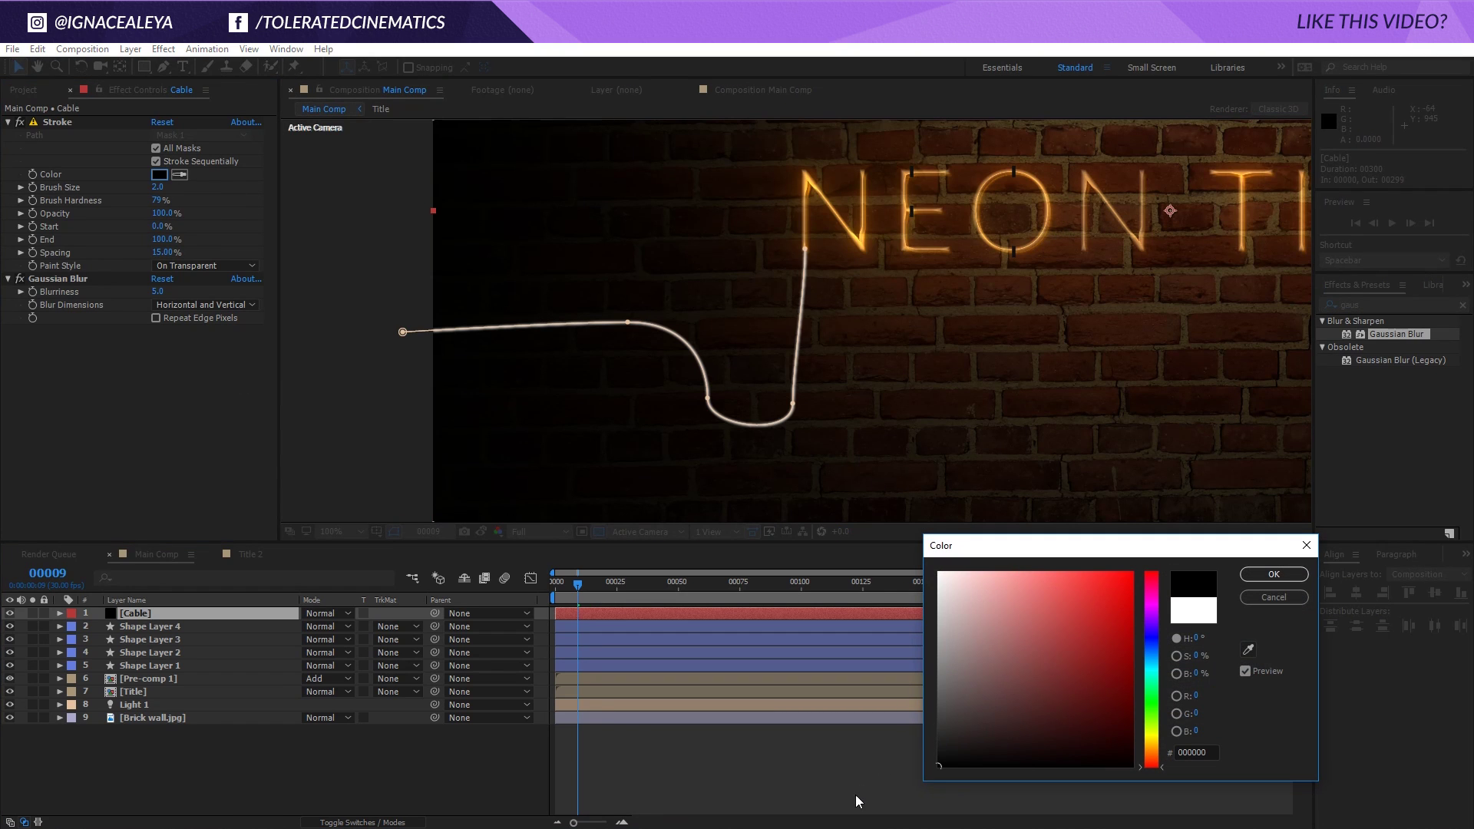
pyautogui.press('Return')
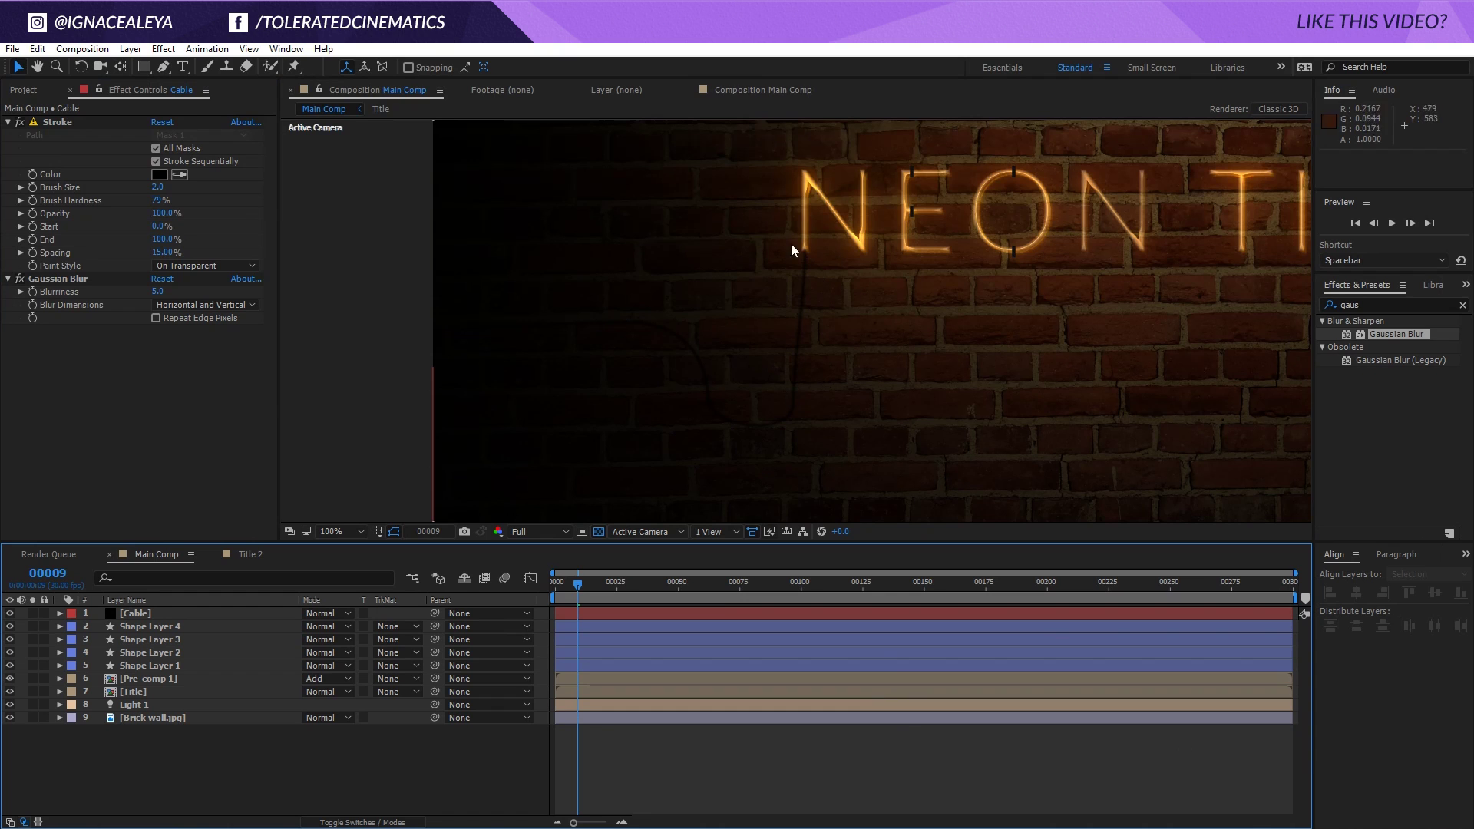
pyautogui.click(159, 175)
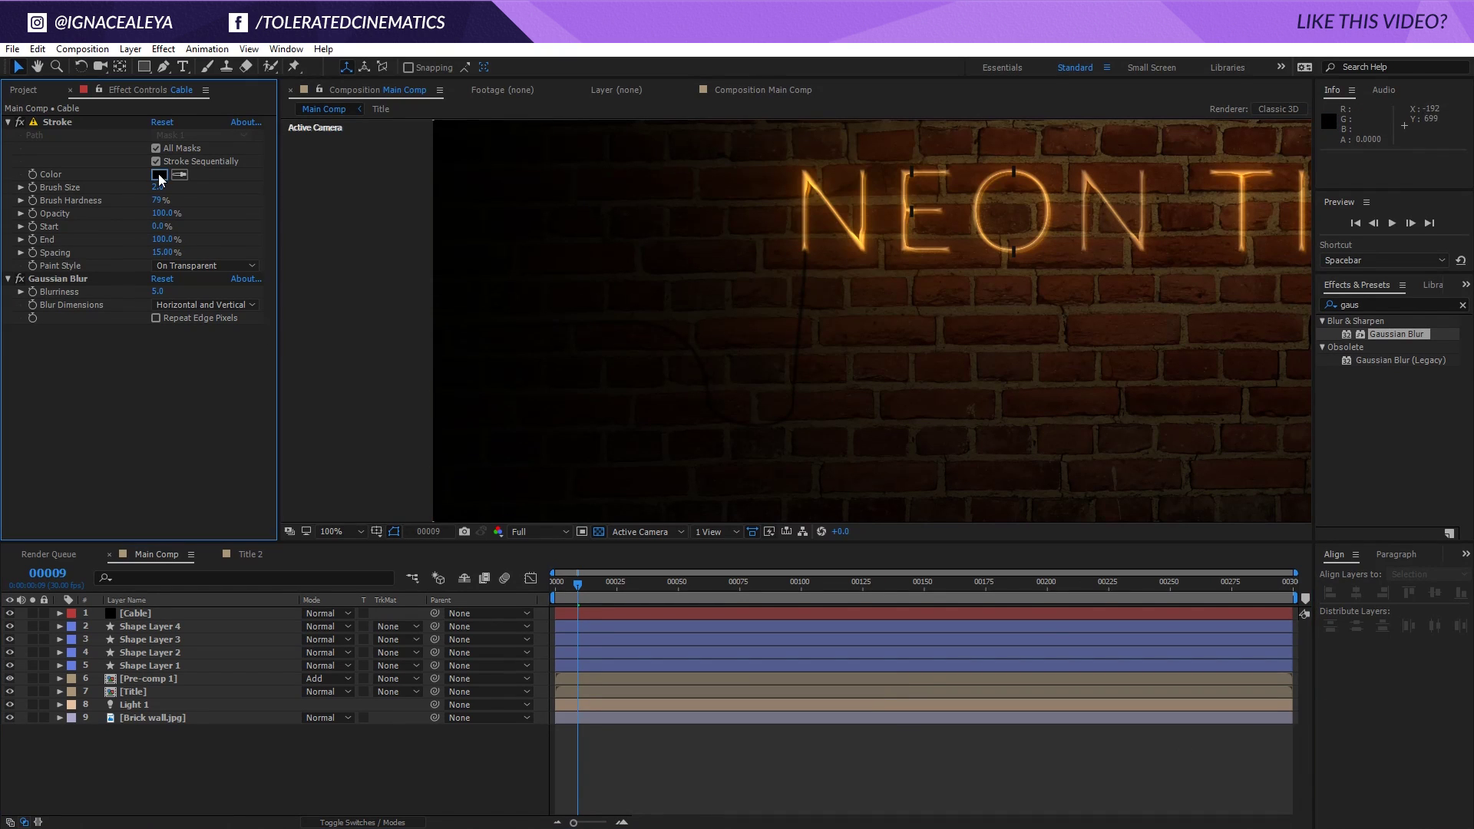
pyautogui.moveTo(954, 740); pyautogui.dragTo(938, 572)
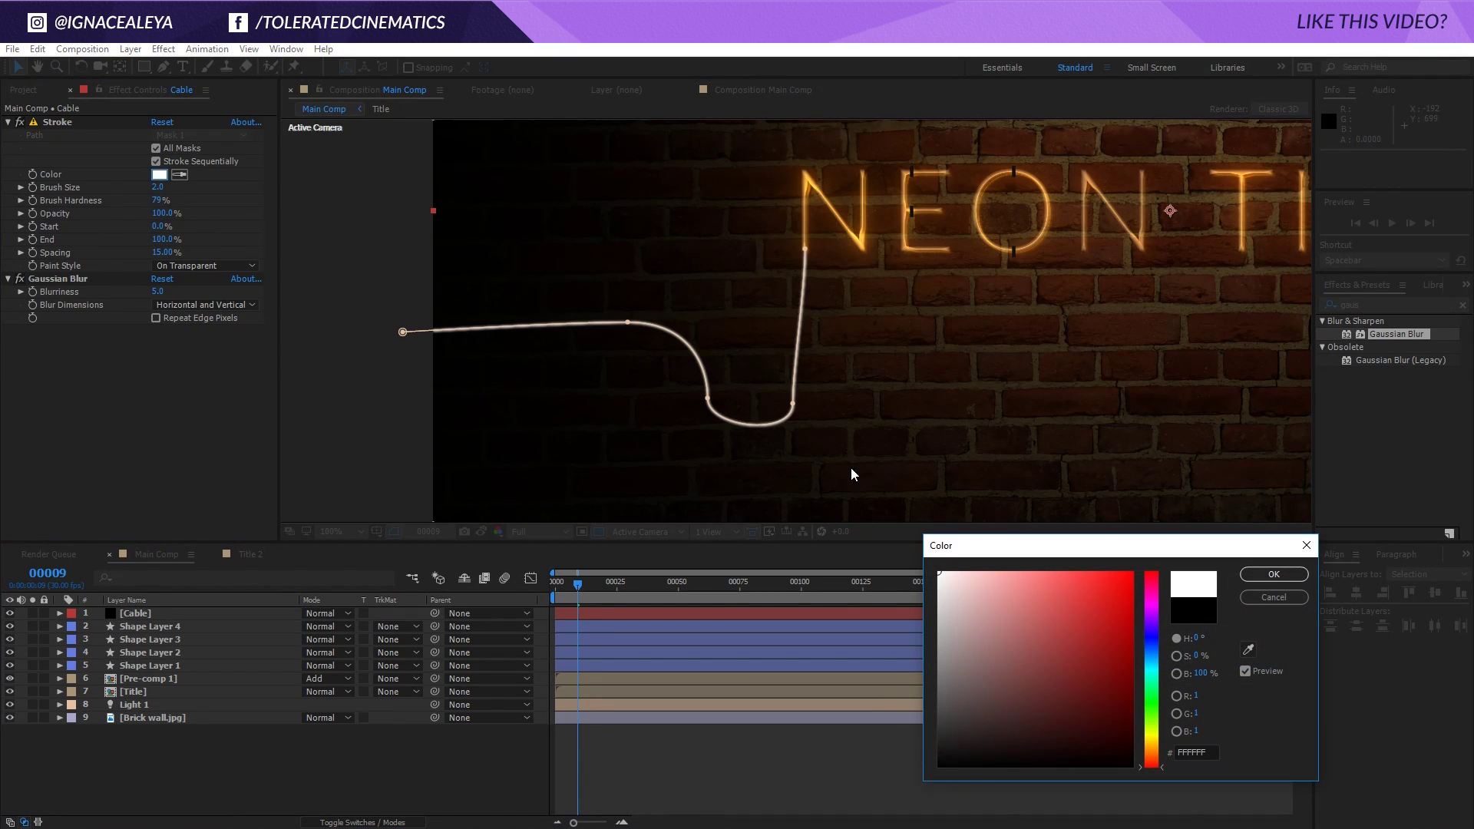
pyautogui.click(1274, 574)
# Apply the Colorama effect to the Cable layer and set its Output Cycle preset palette to Ramp Grey
pyautogui.click(180, 613)
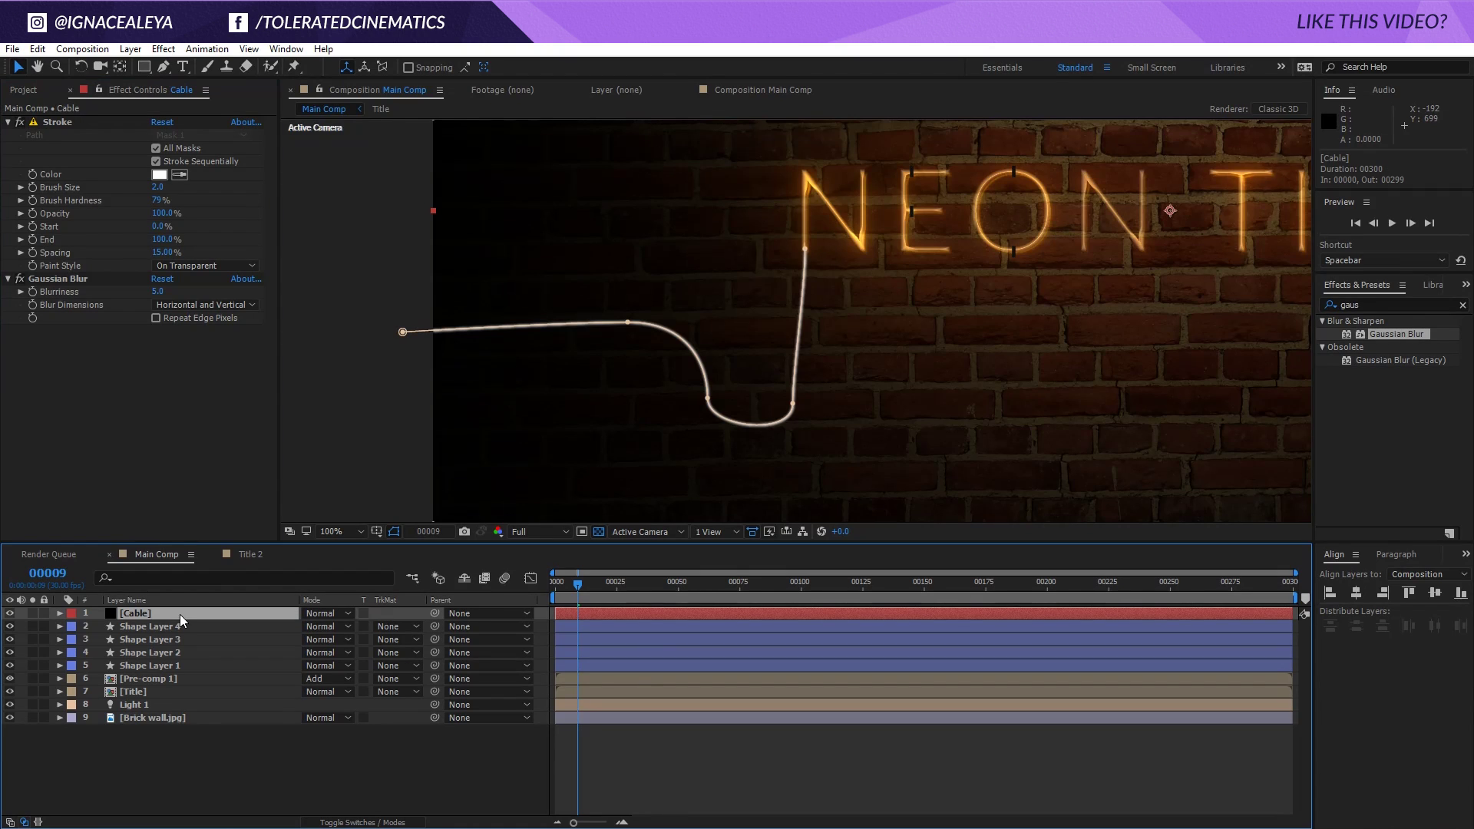
pyautogui.scroll(4, 768, 307)
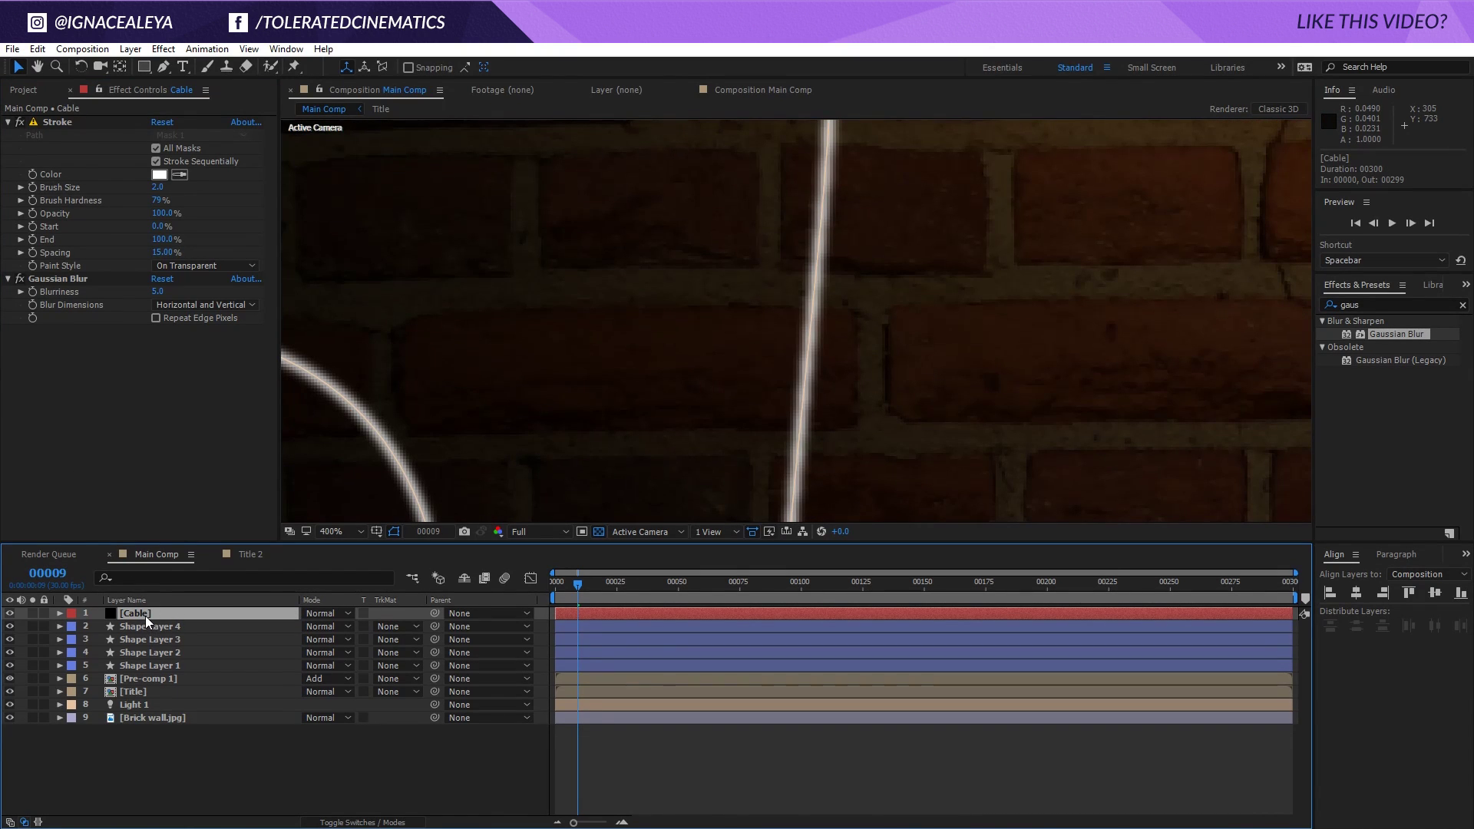
pyautogui.click(163, 49)
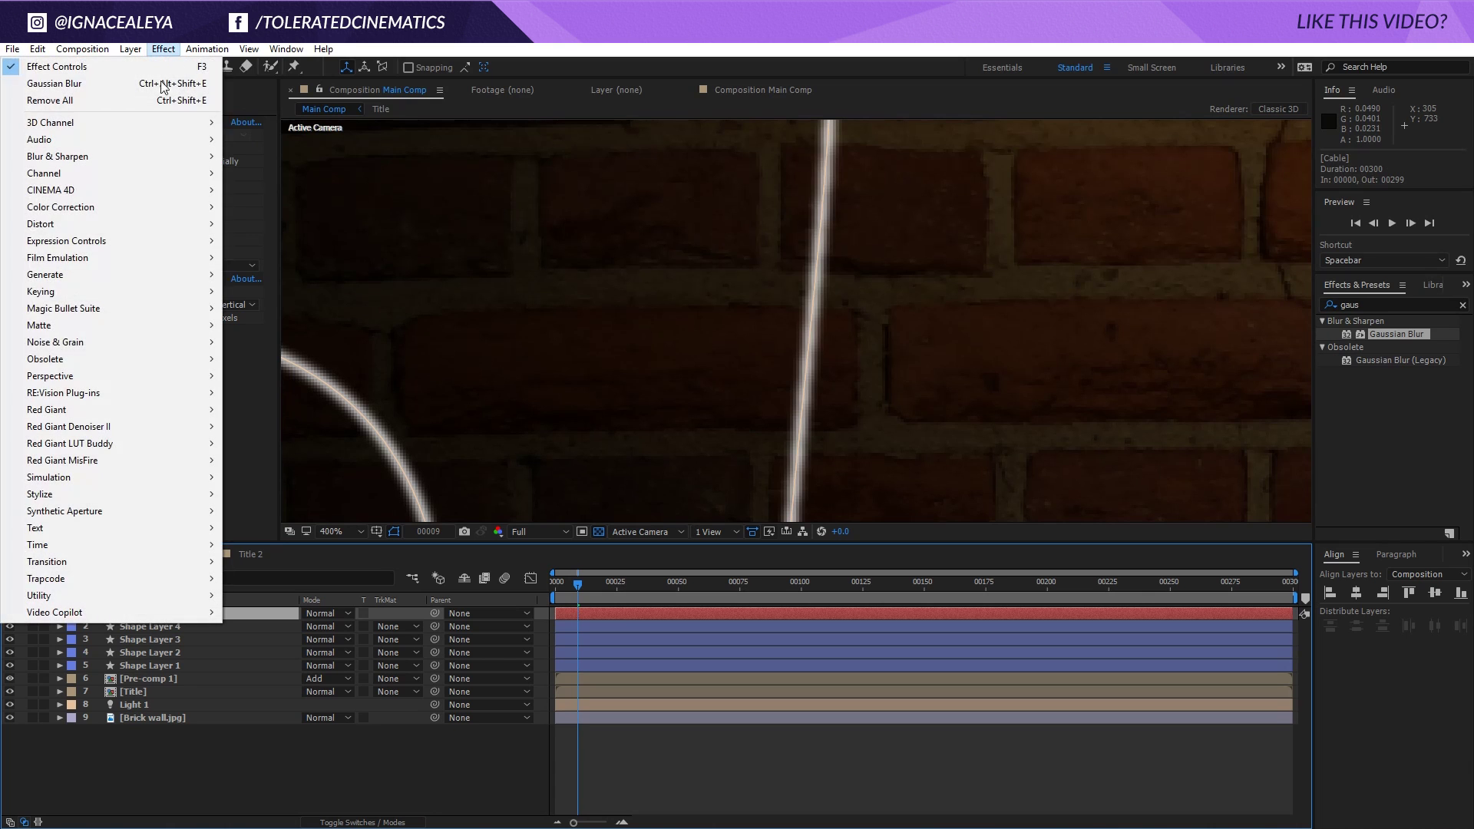
pyautogui.moveTo(135, 206)
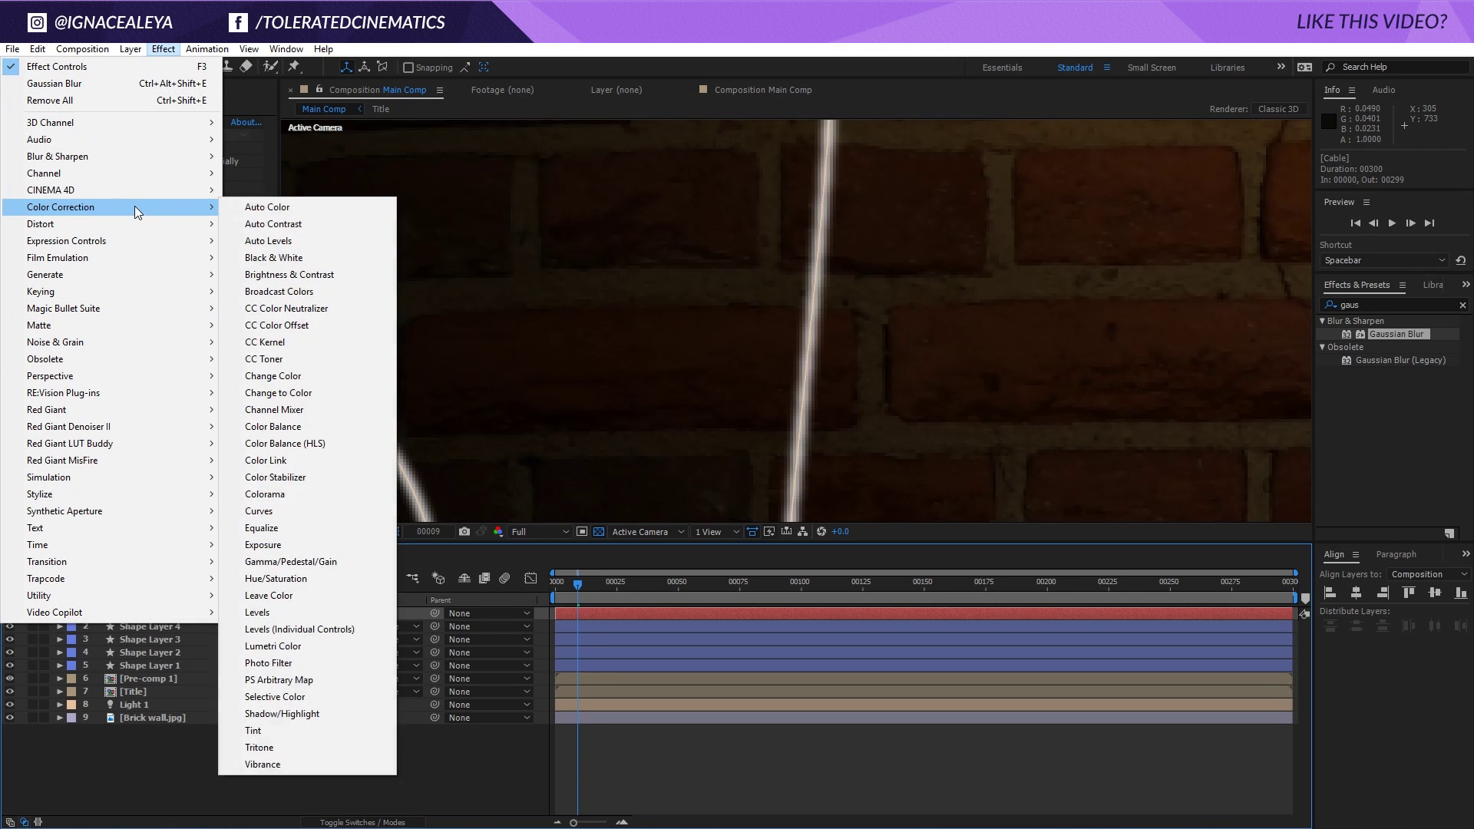
pyautogui.click(292, 493)
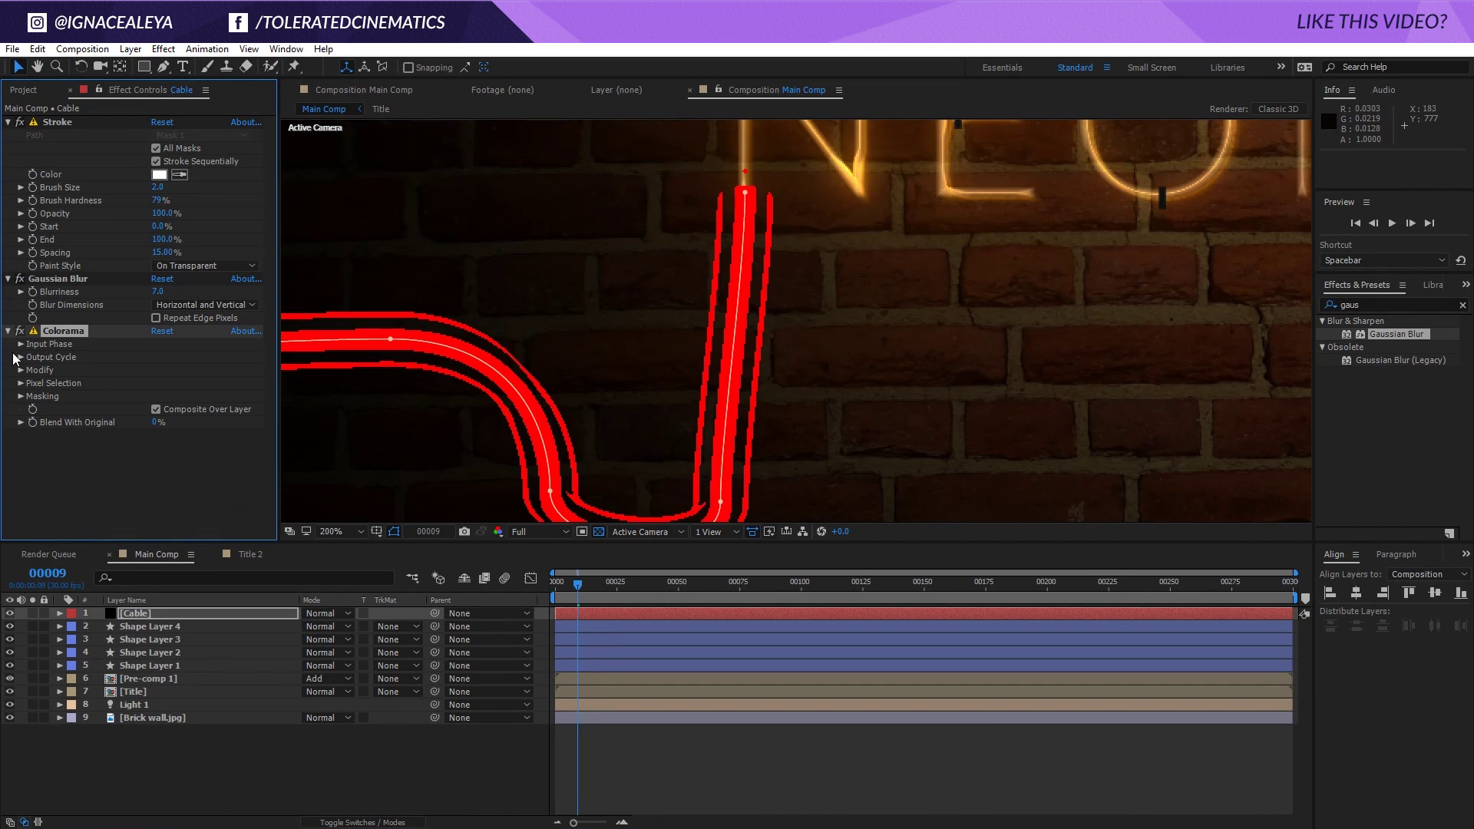
pyautogui.click(20, 357)
pyautogui.click(169, 334)
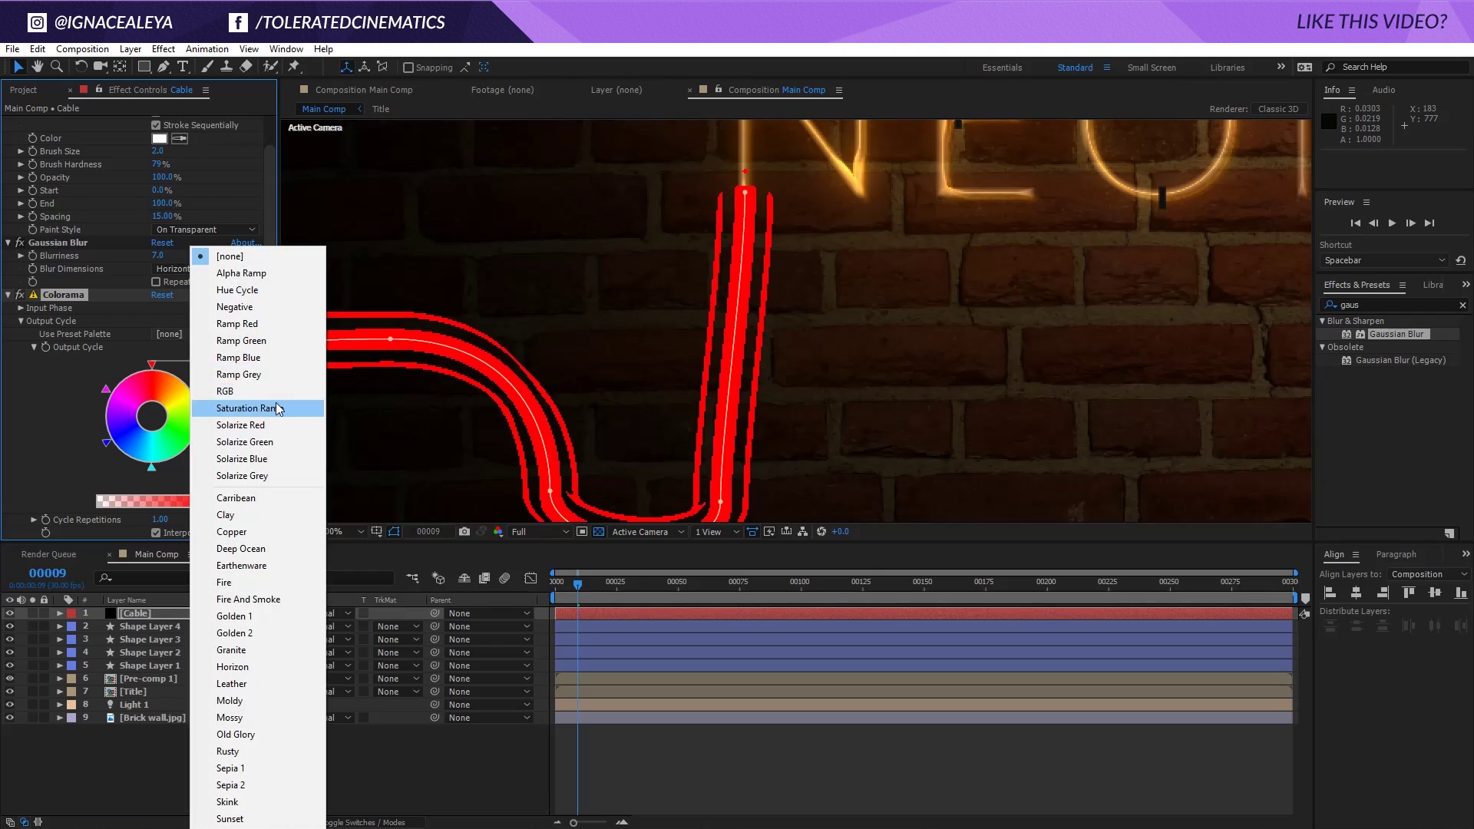
pyautogui.click(273, 374)
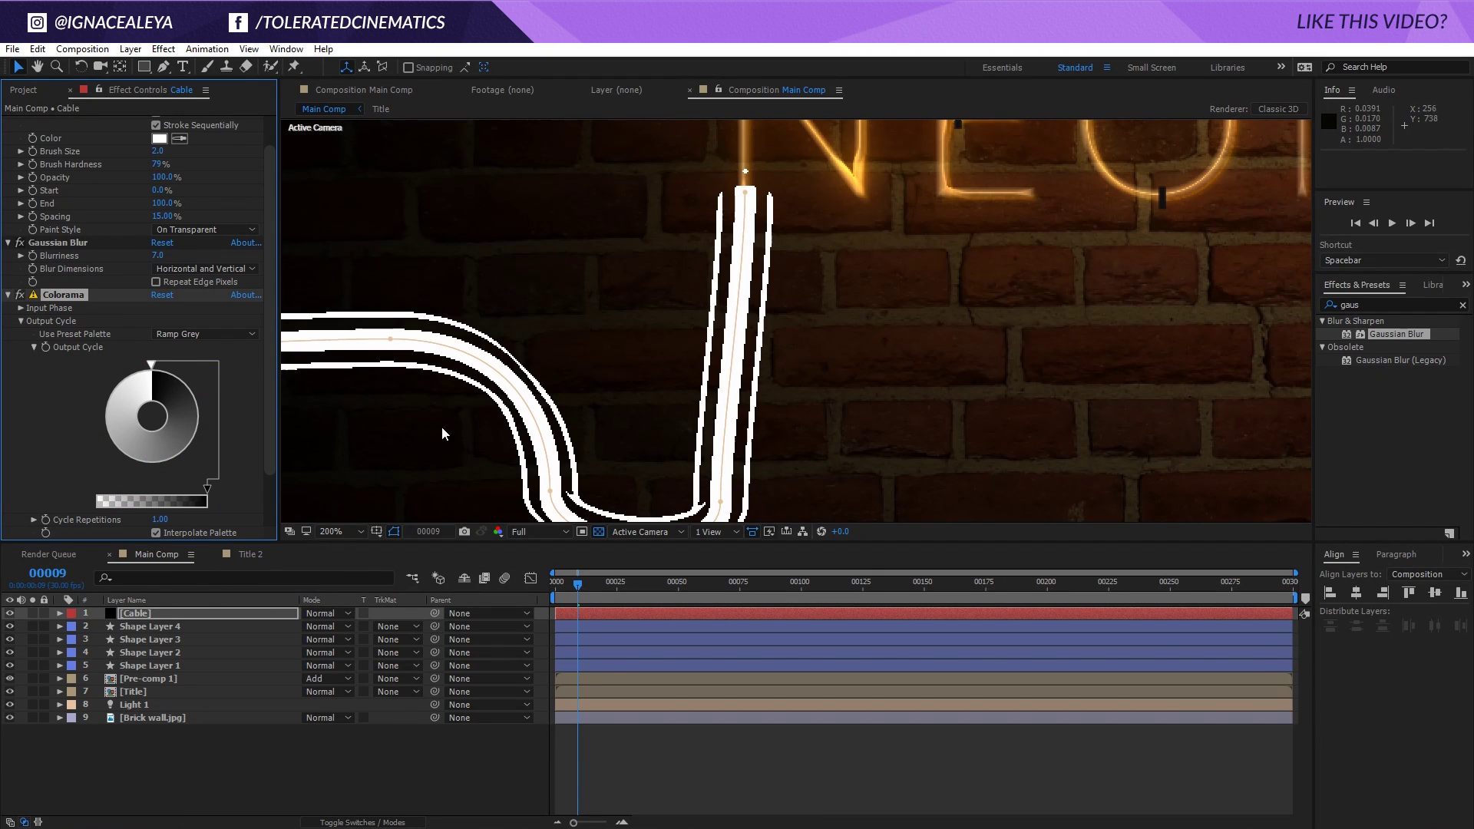
# Set the Stroke effect's Paint Style to On Original Image and inspect the cable up close
pyautogui.press(',')
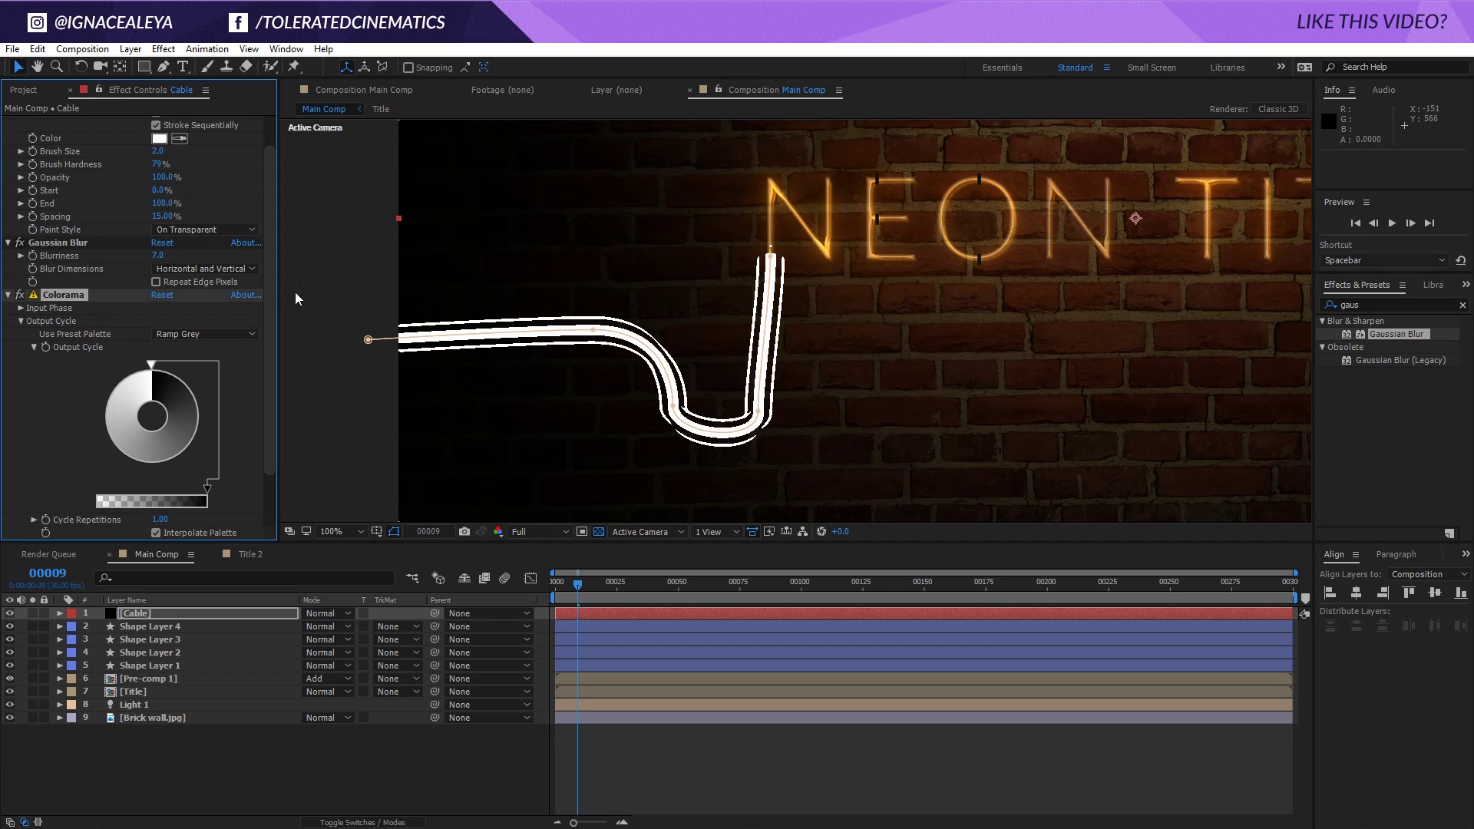
pyautogui.click(163, 230)
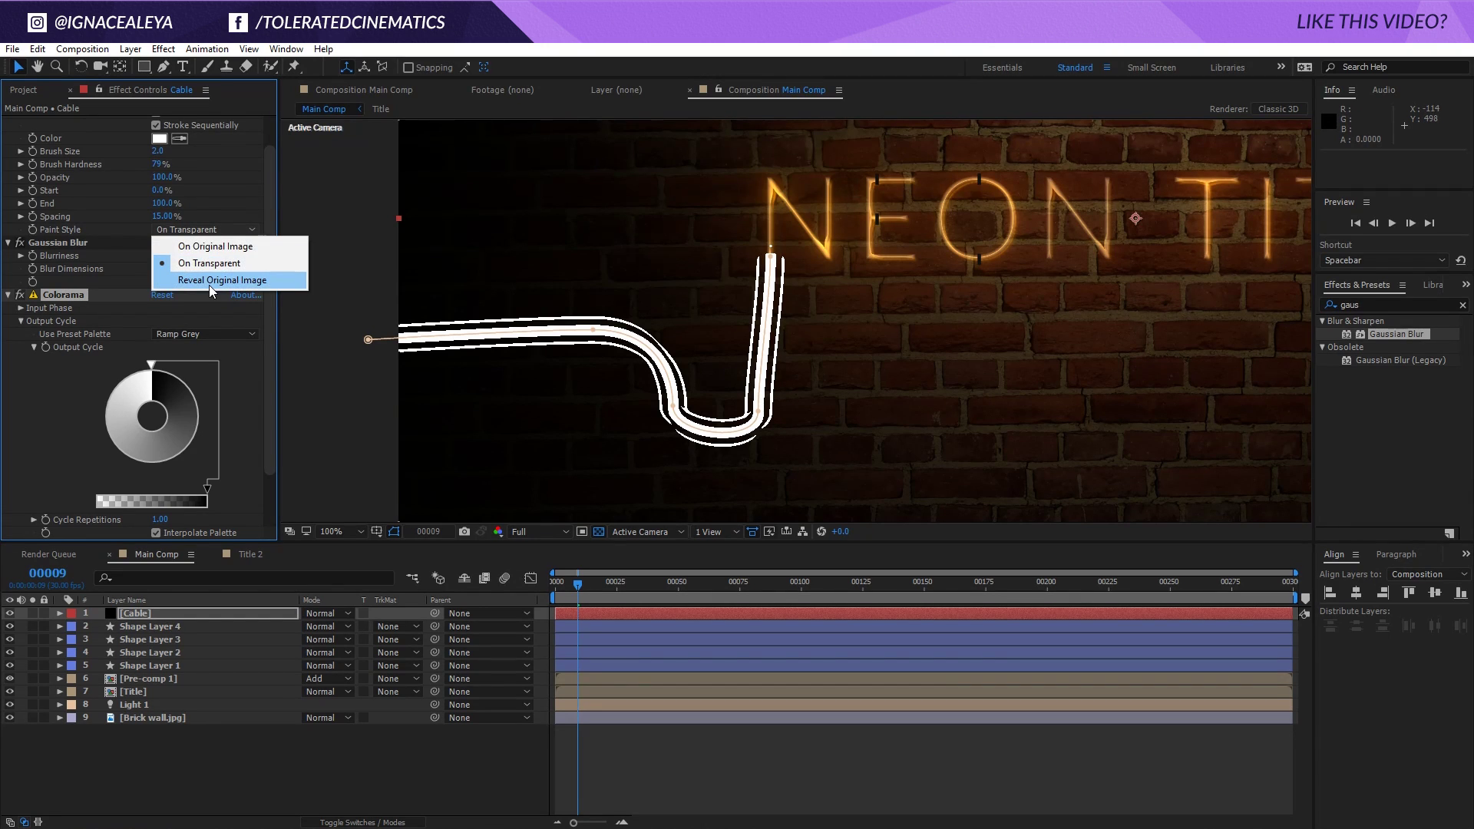
pyautogui.click(224, 246)
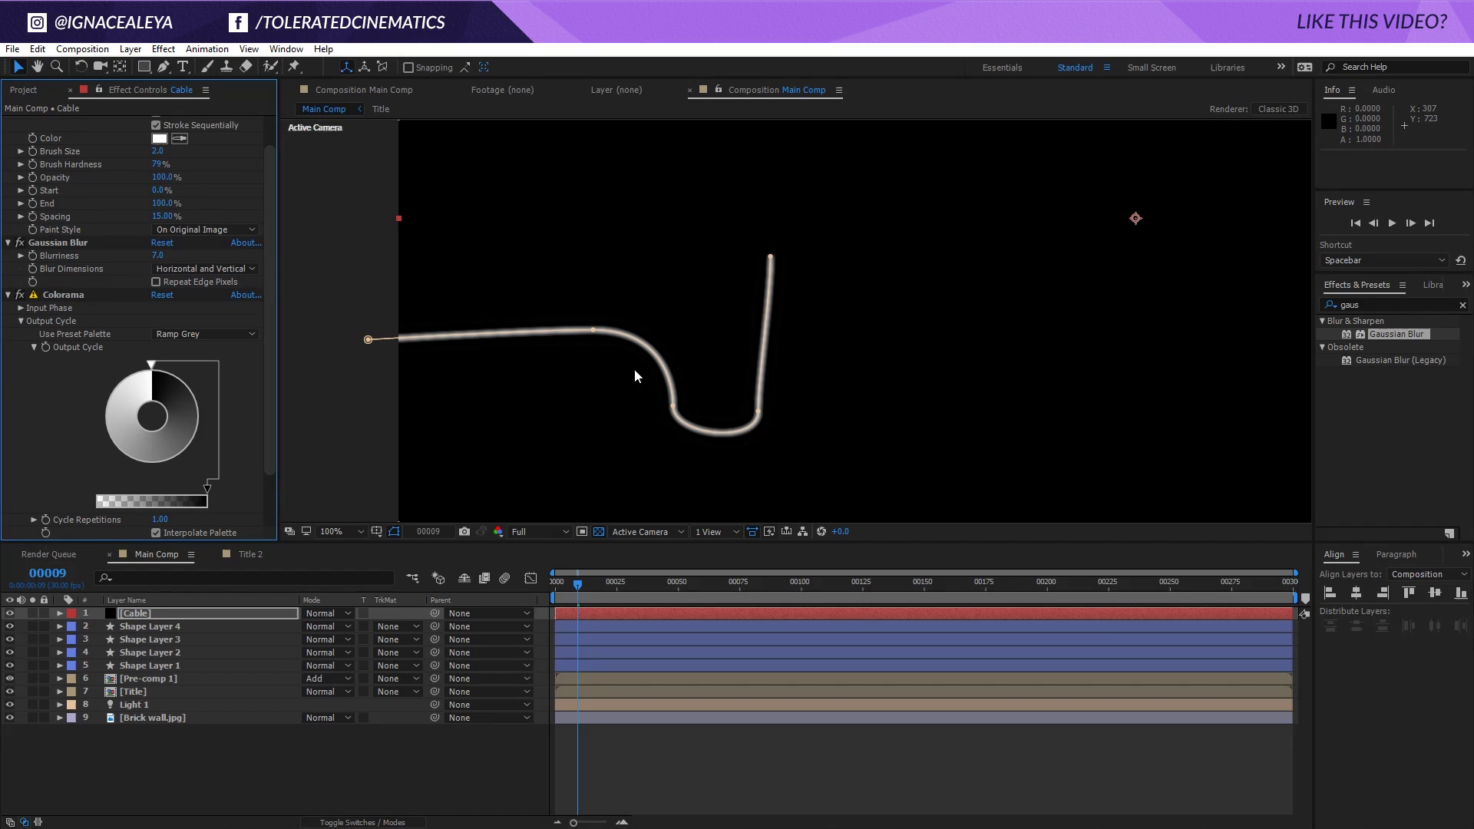
pyautogui.press('.')
pyautogui.press('.')
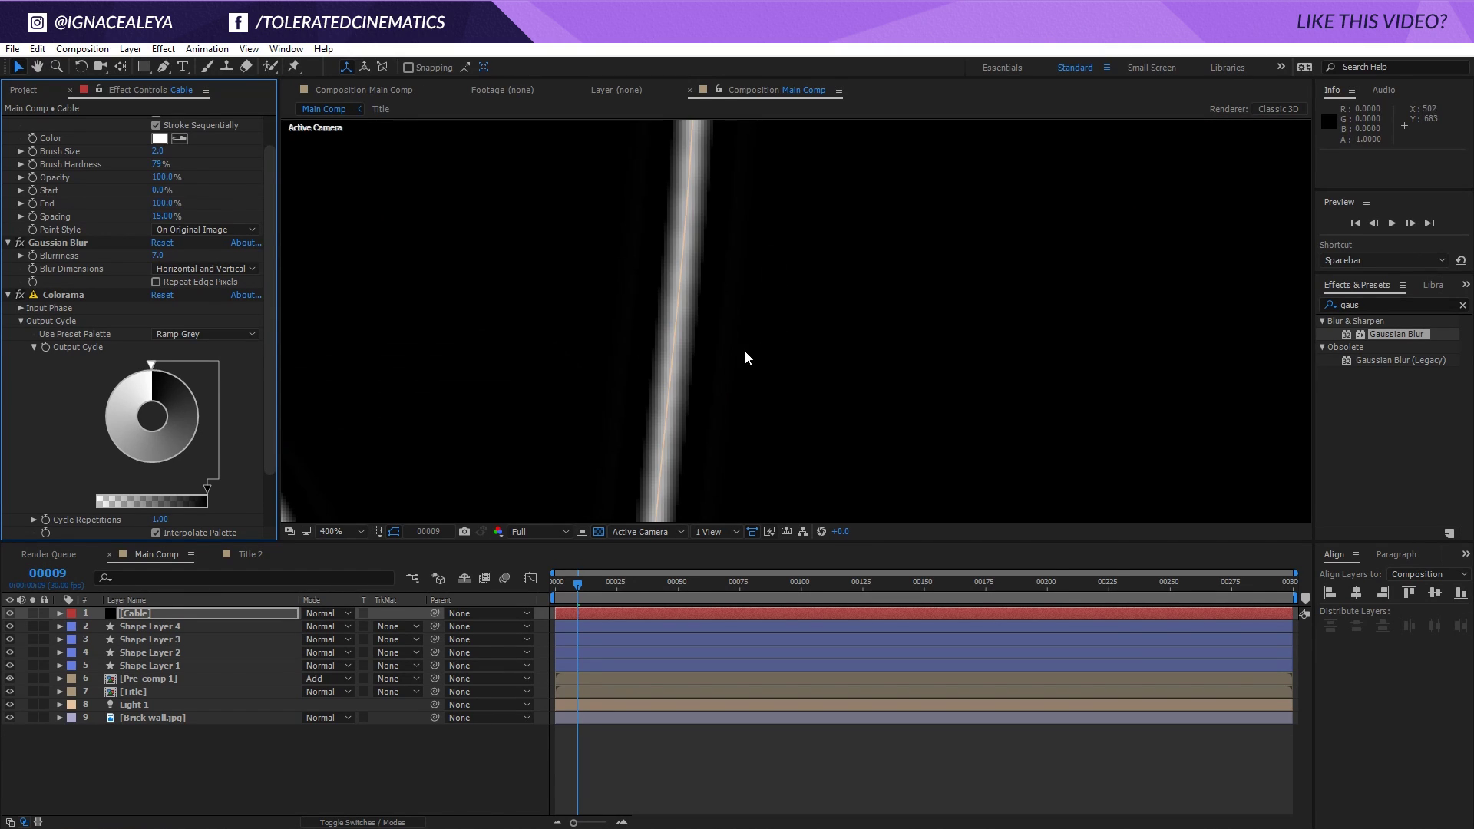
pyautogui.press(',')
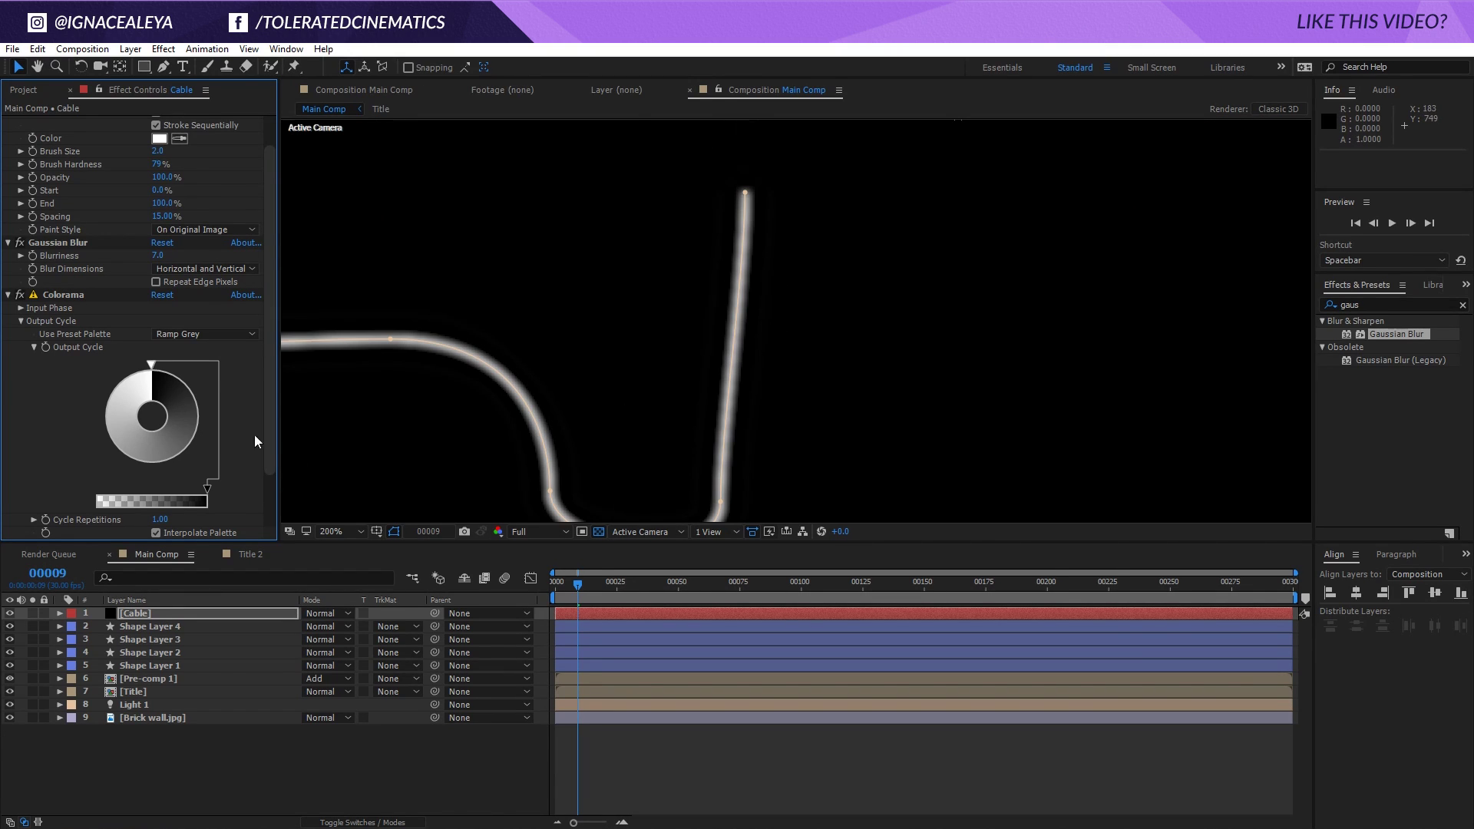
# Change the white stop of Colorama's Output Cycle to a very dark grey with RGB values of 27, 27, 27
pyautogui.doubleClick(151, 366)
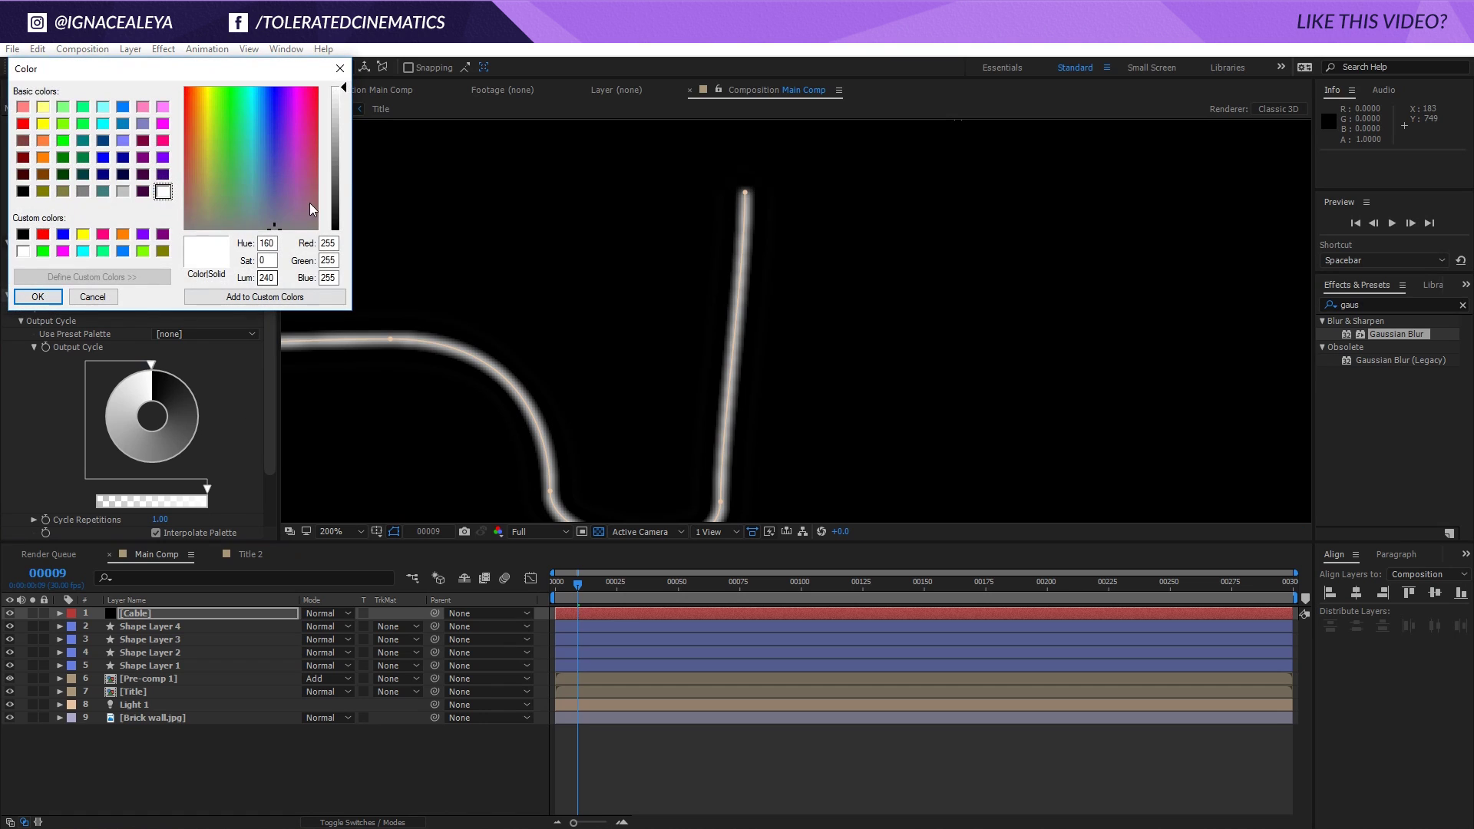
pyautogui.click(35, 296)
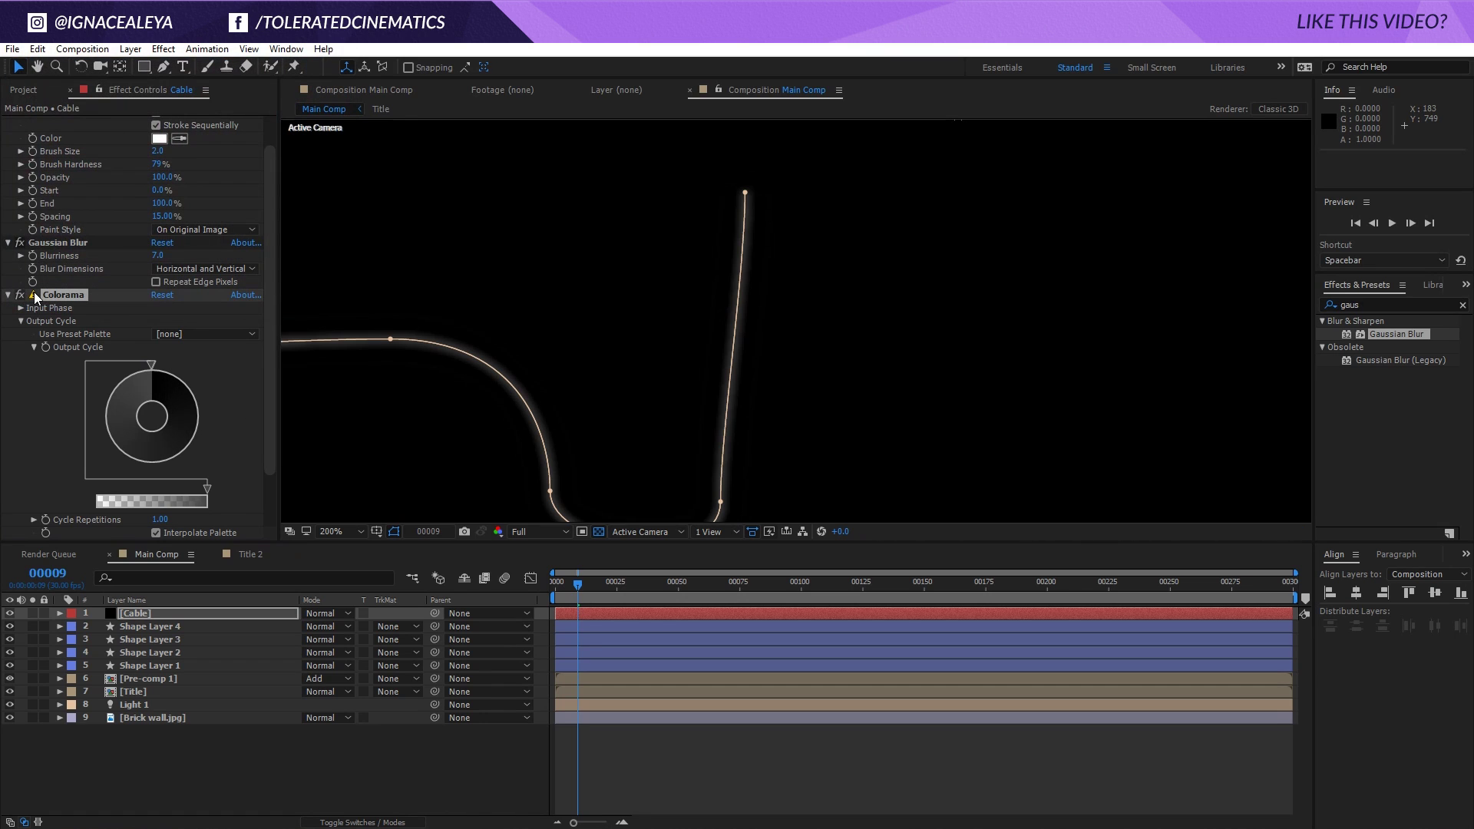
pyautogui.click(232, 760)
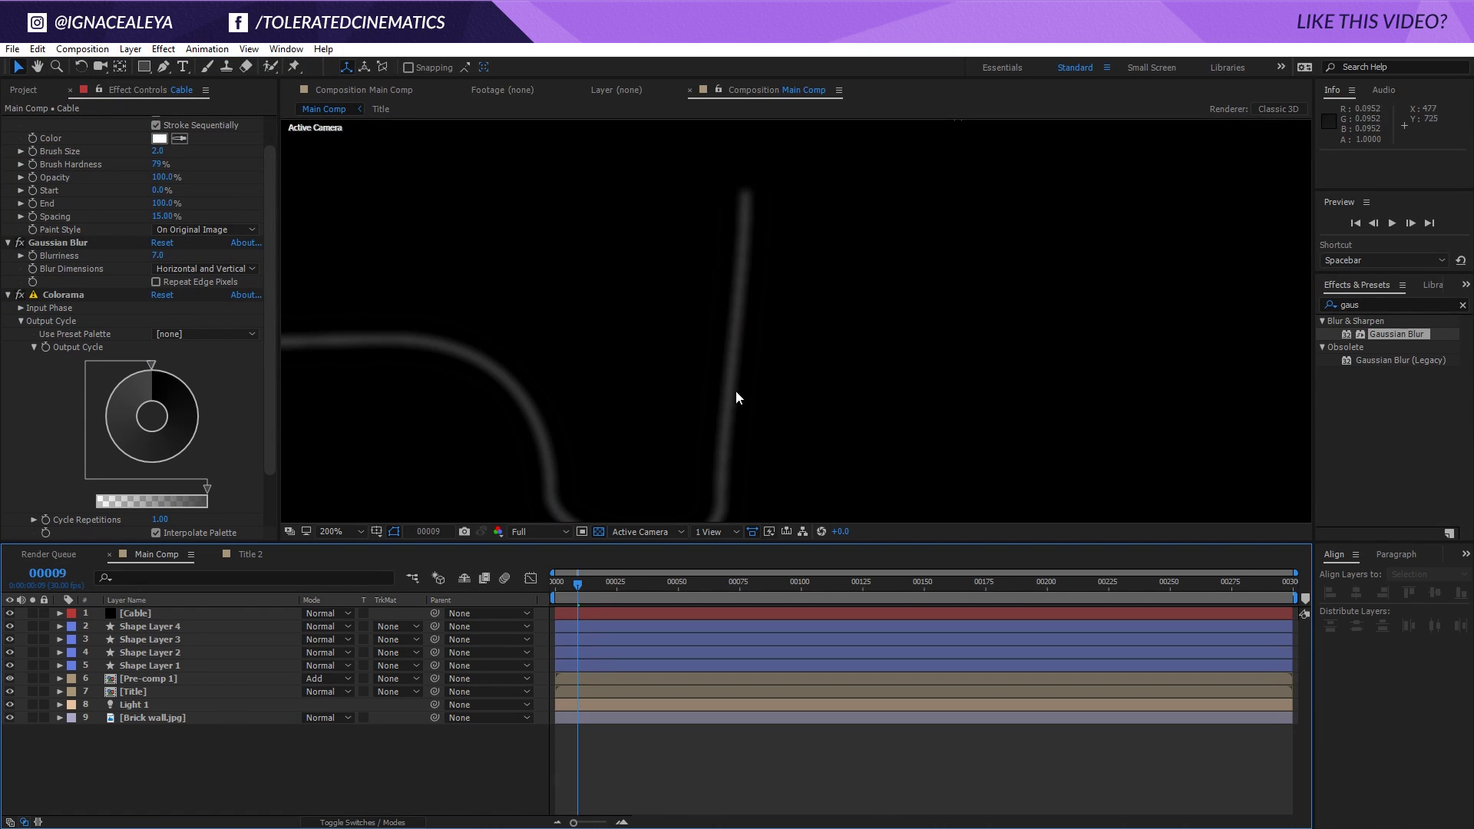
pyautogui.doubleClick(151, 364)
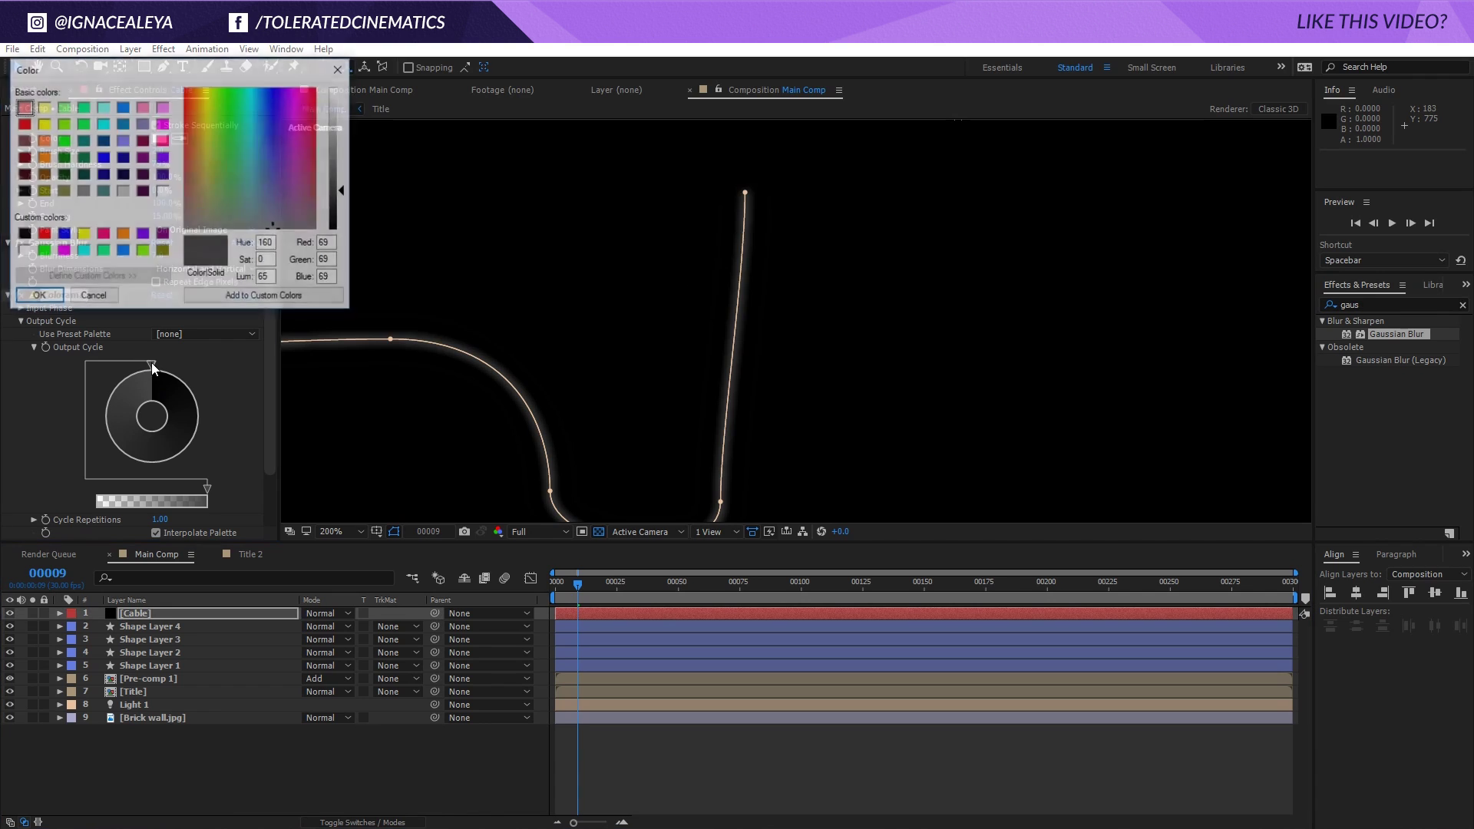
pyautogui.click(343, 218)
pyautogui.click(38, 296)
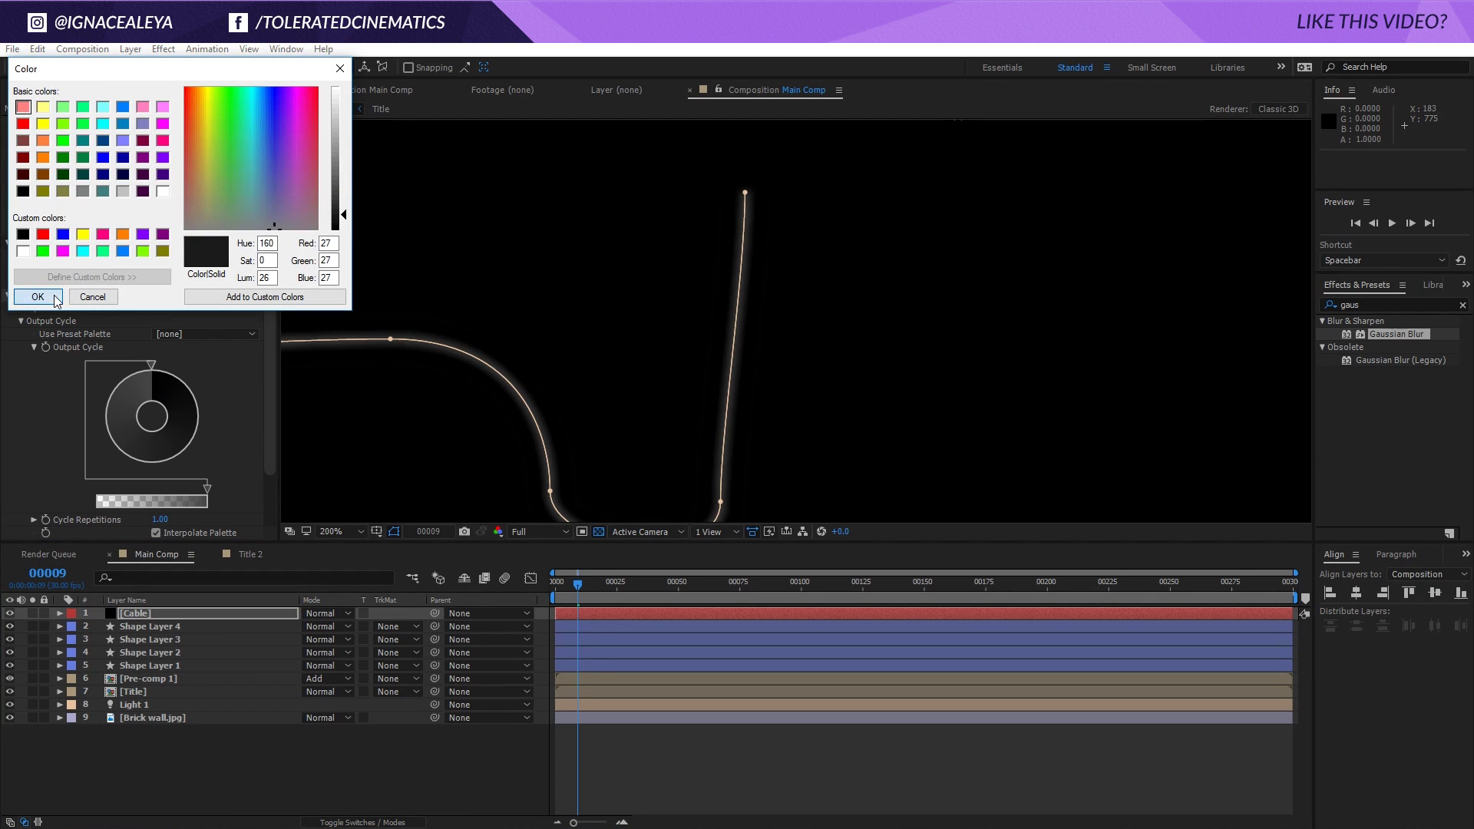
# Set the Cable layer's Gaussian Blur Blurriness to 5
pyautogui.press(',')
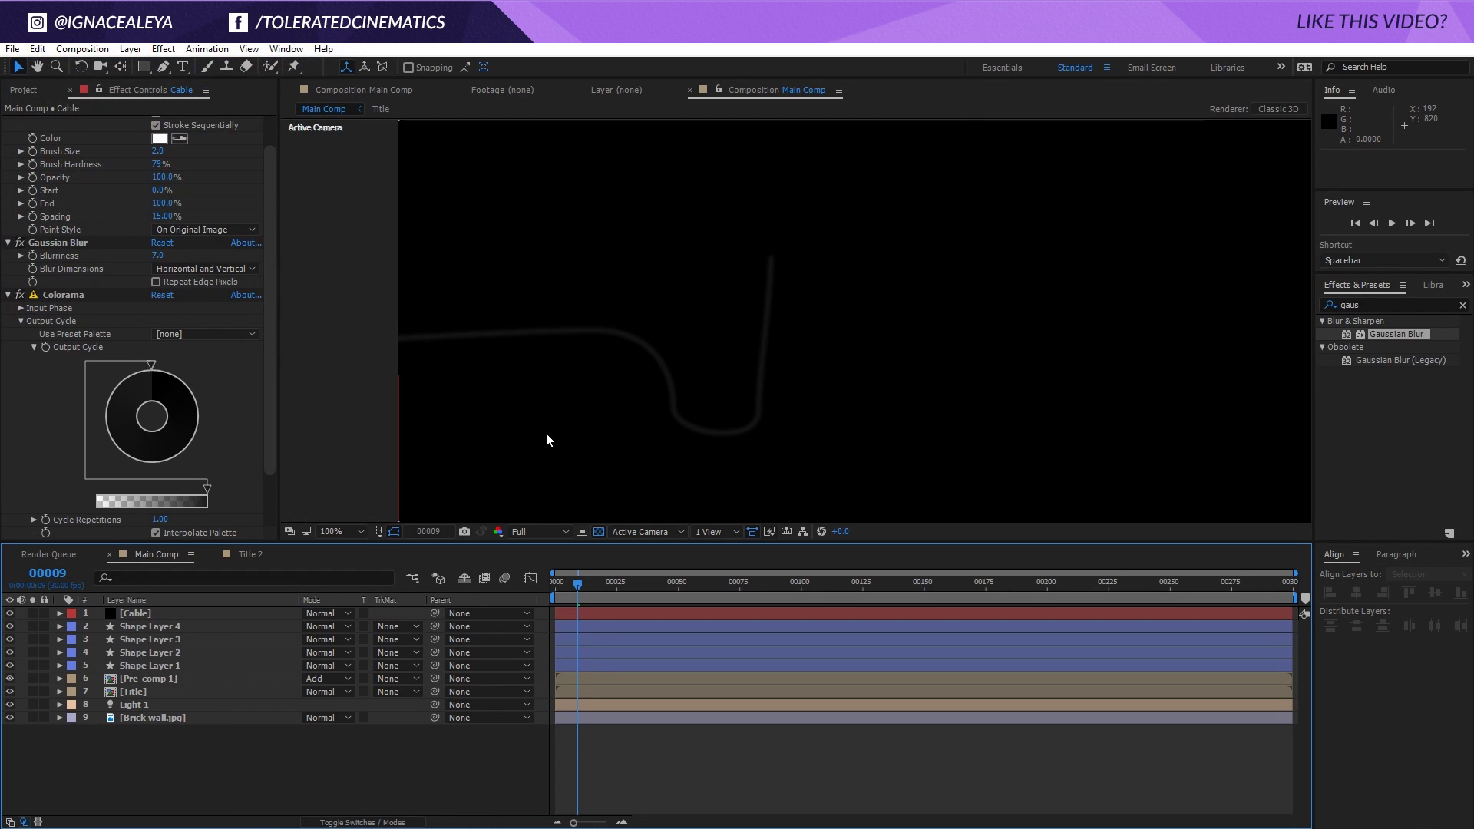
pyautogui.click(159, 255)
pyautogui.write('5')
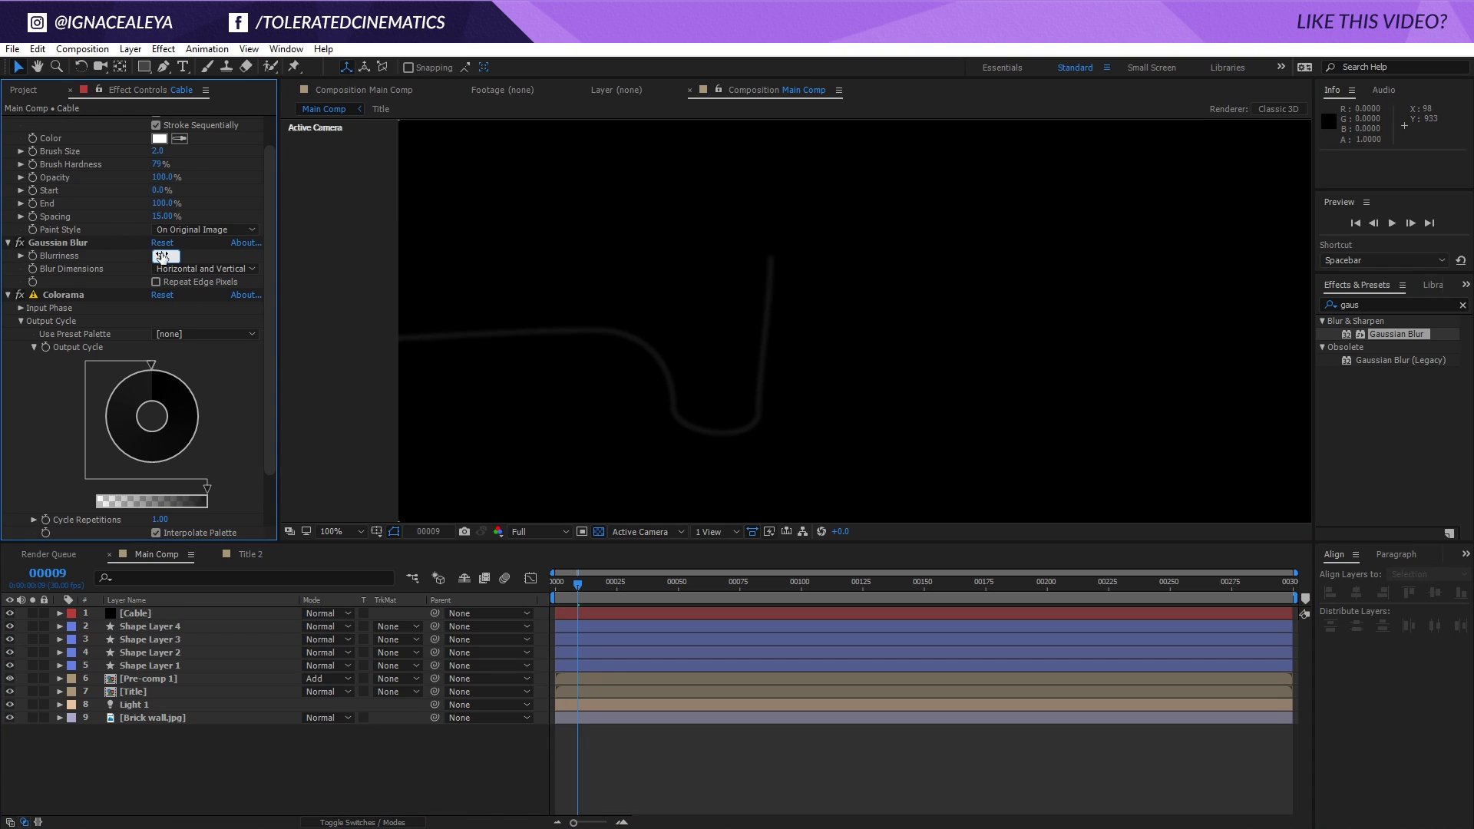
pyautogui.press('Return')
pyautogui.click(366, 768)
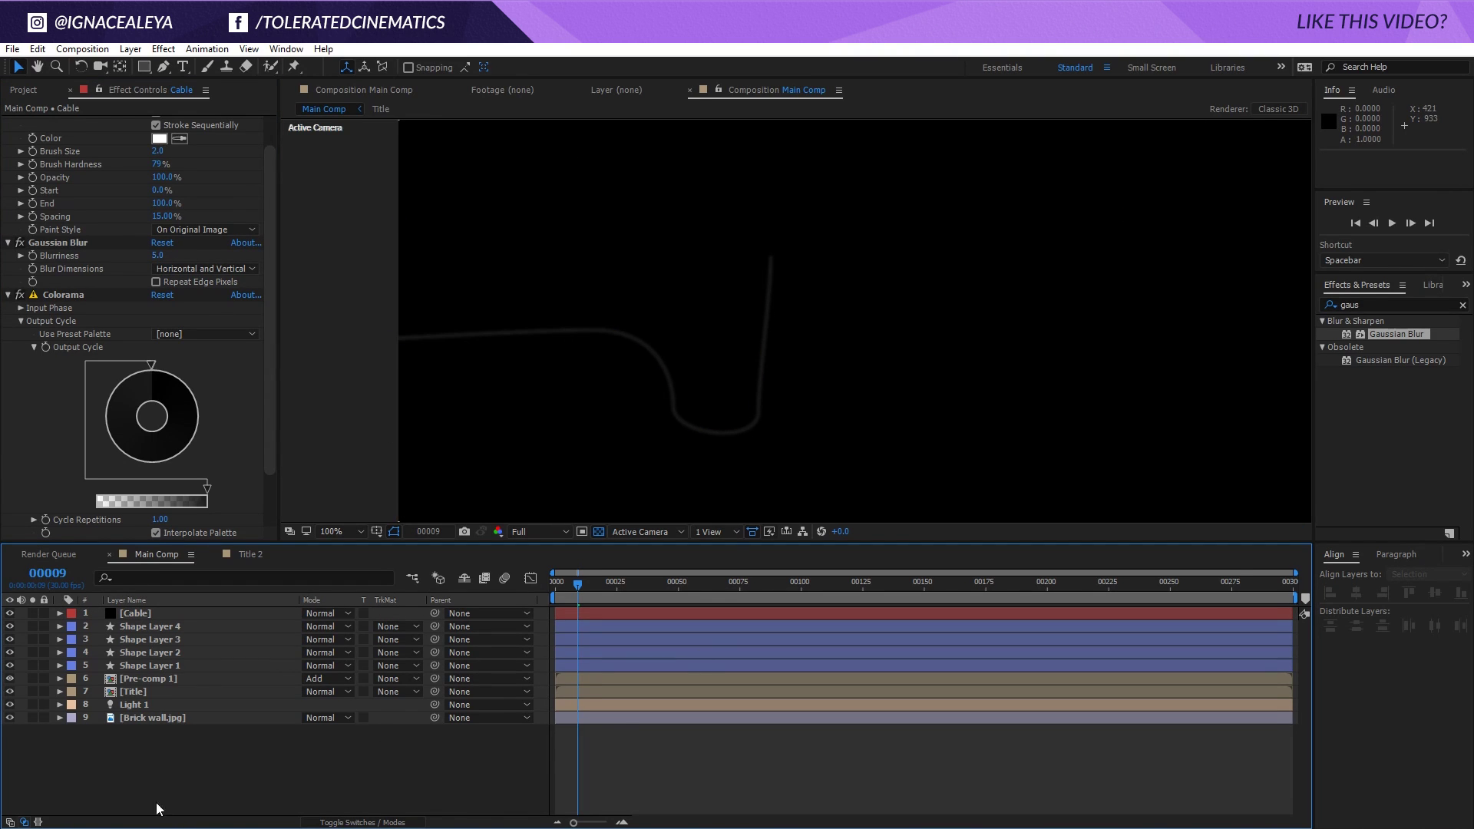
# Pre-compose the Cable layer, moving all attributes into the new composition
pyautogui.click(152, 613)
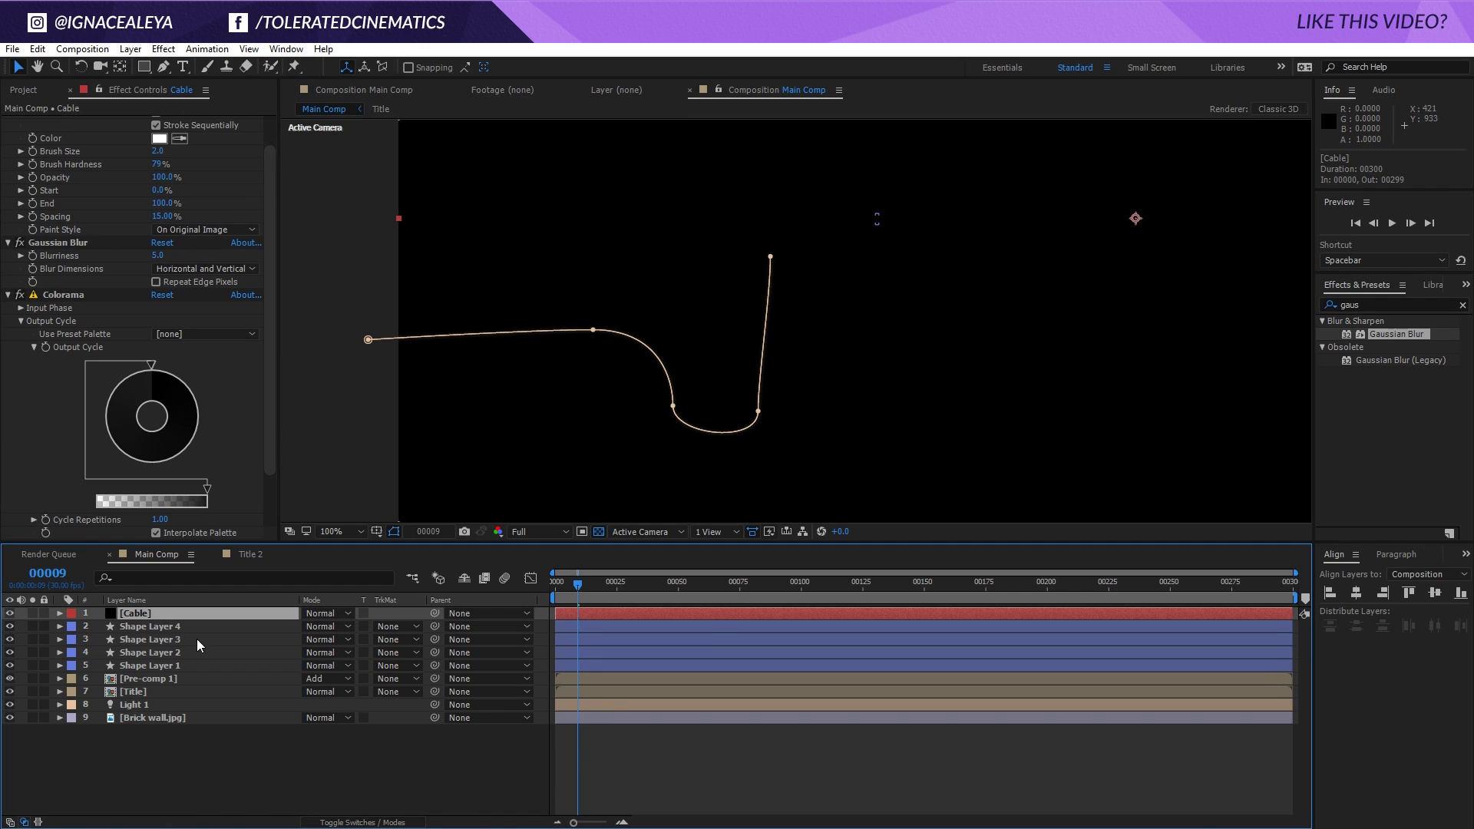
pyautogui.click(142, 53)
pyautogui.click(125, 624)
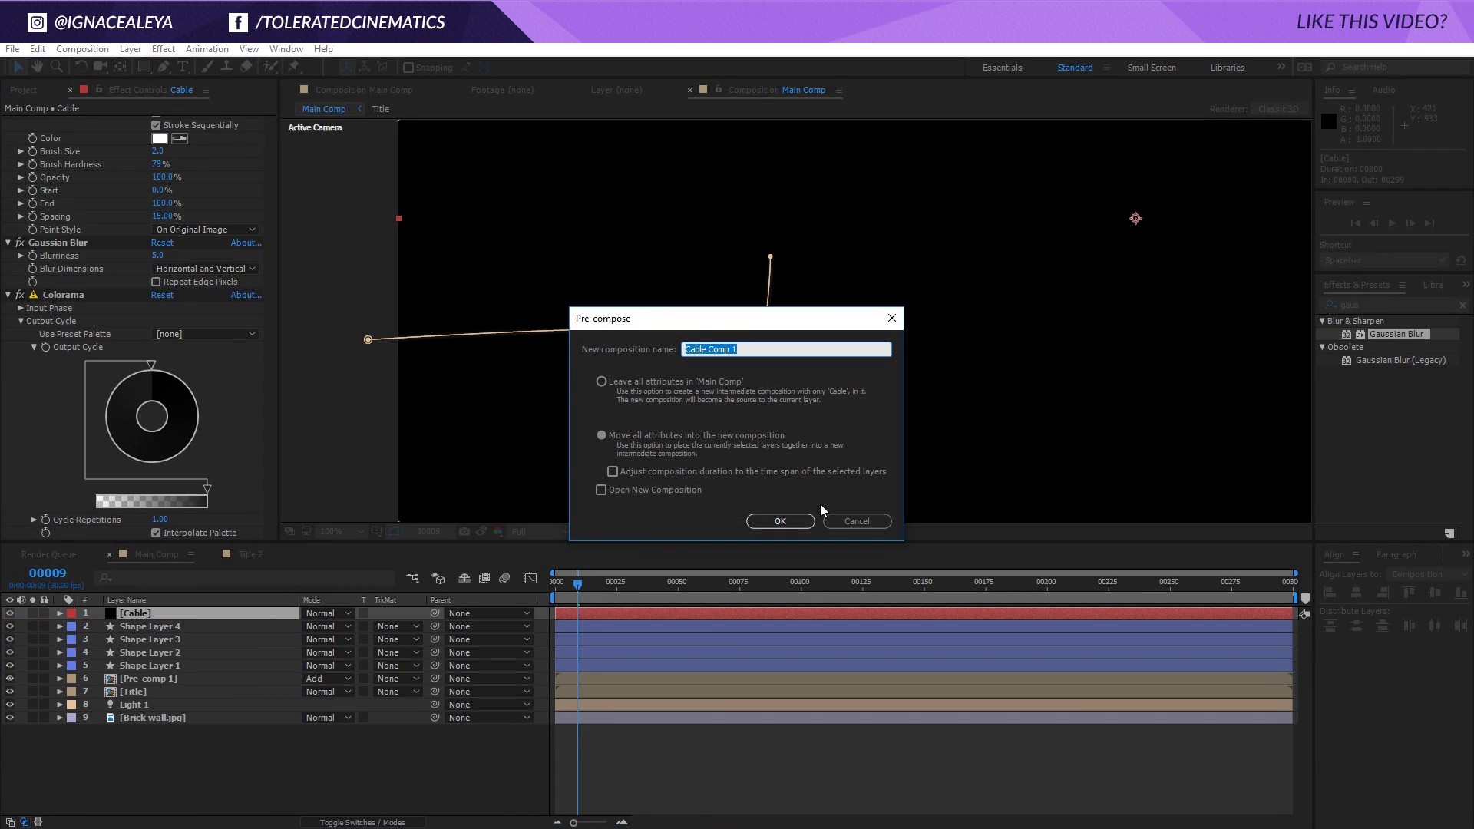
pyautogui.click(766, 519)
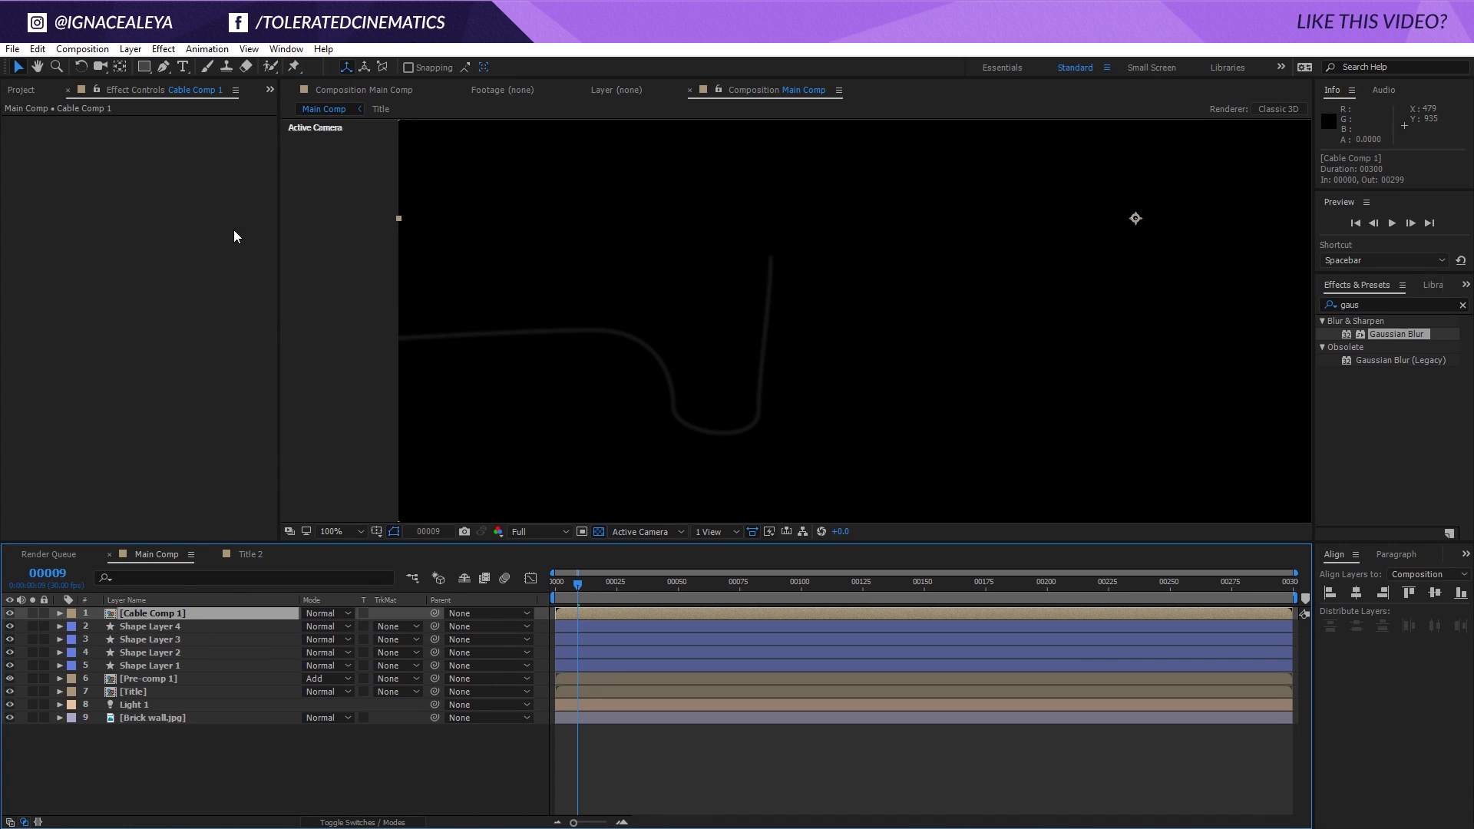
# Apply the Extract keying effect to Cable Comp 1 and raise its Black Point to 4 to key out the black background
pyautogui.click(164, 49)
pyautogui.moveTo(106, 294)
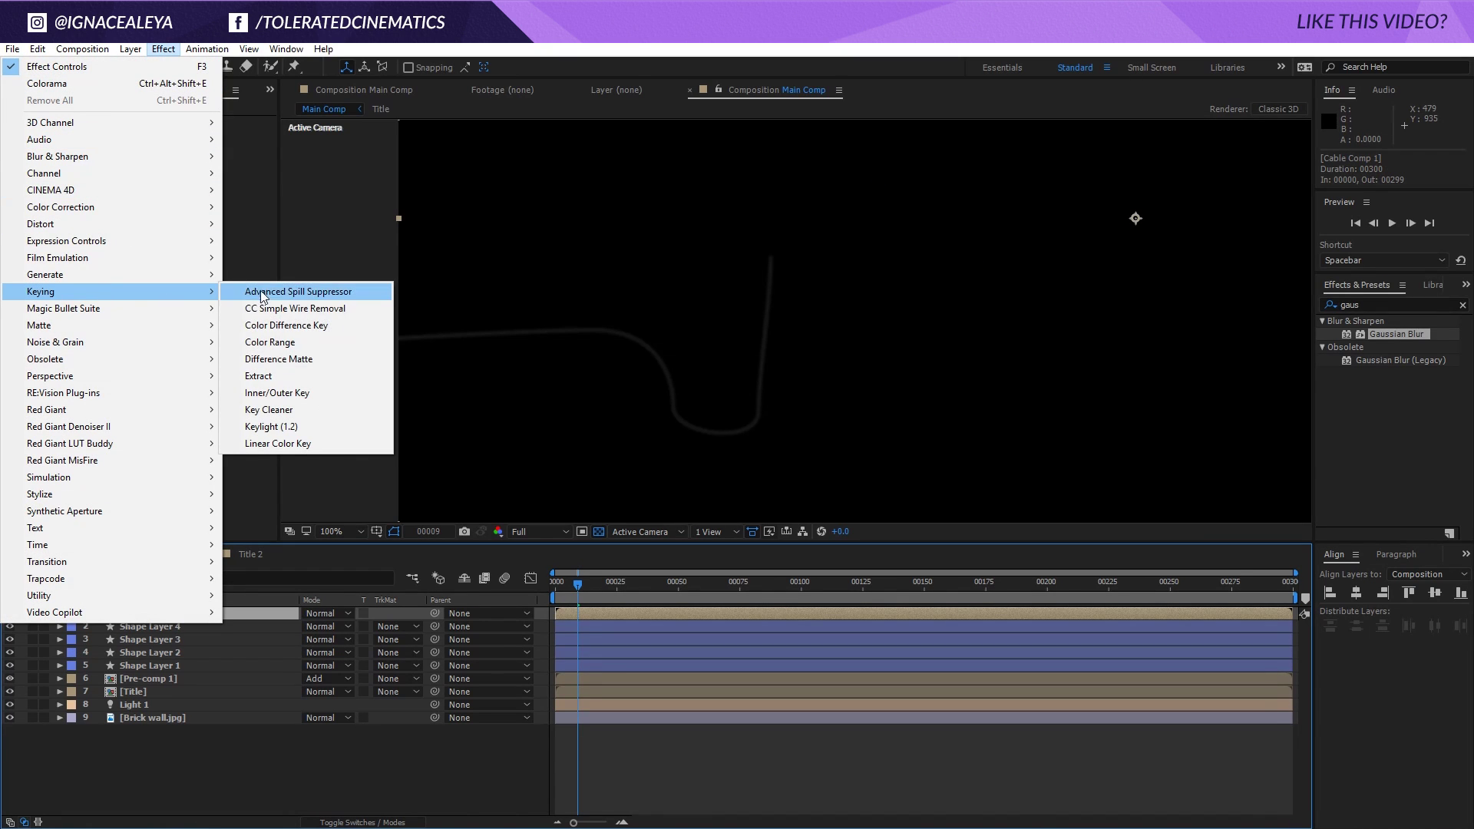
pyautogui.click(270, 379)
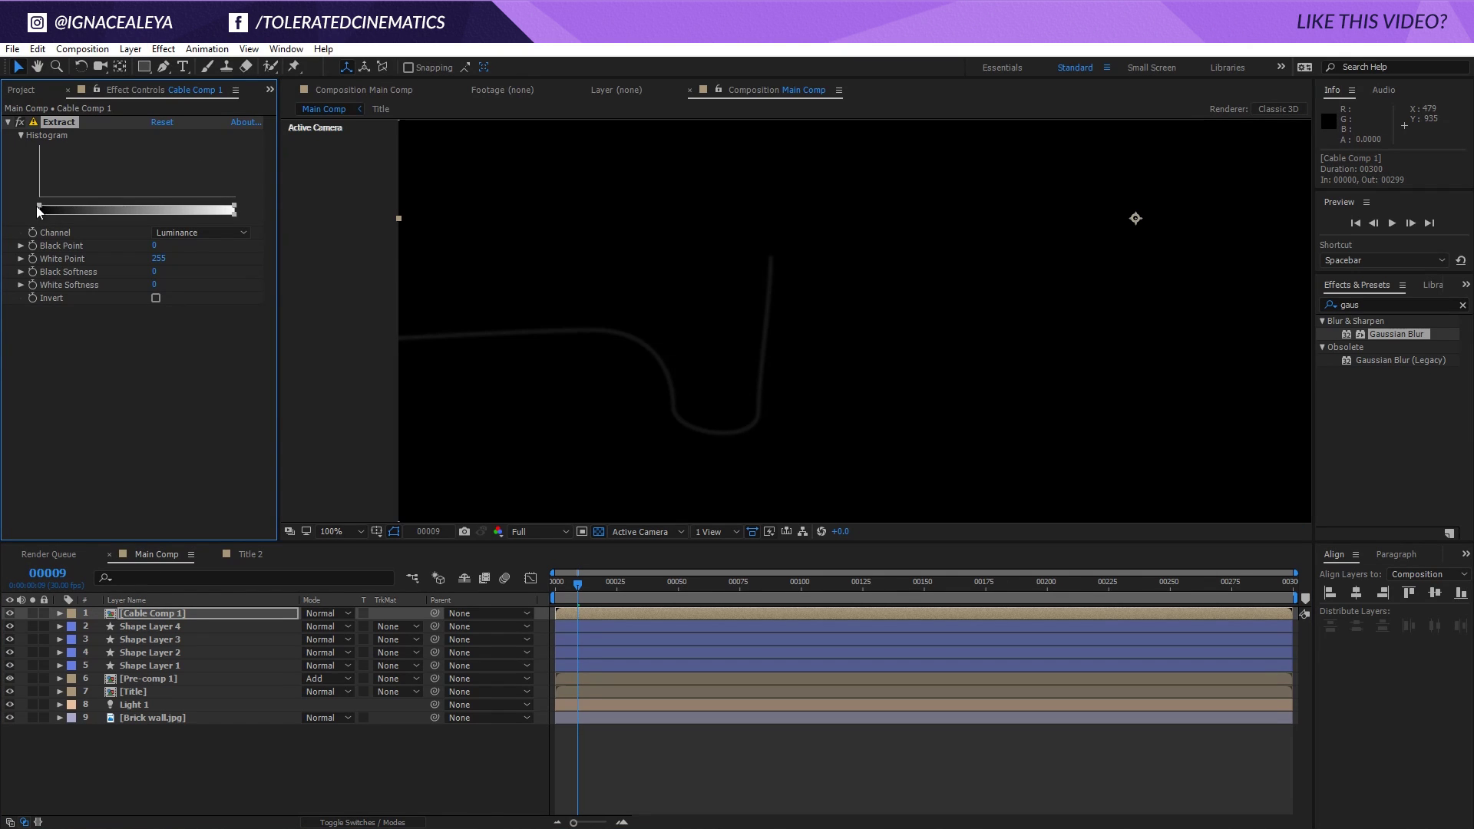
pyautogui.moveTo(44, 208); pyautogui.dragTo(47, 209)
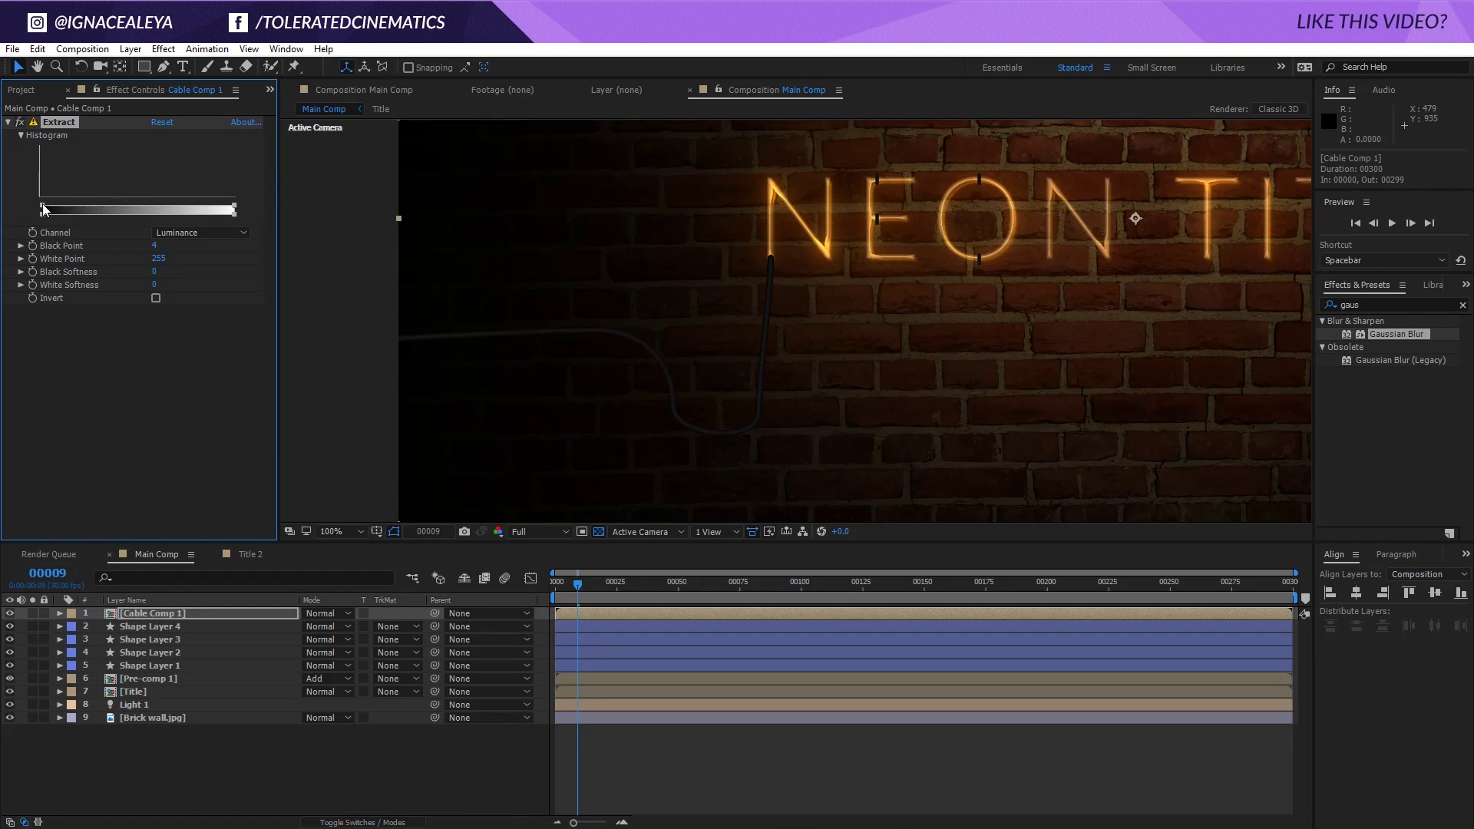
pyautogui.click(335, 730)
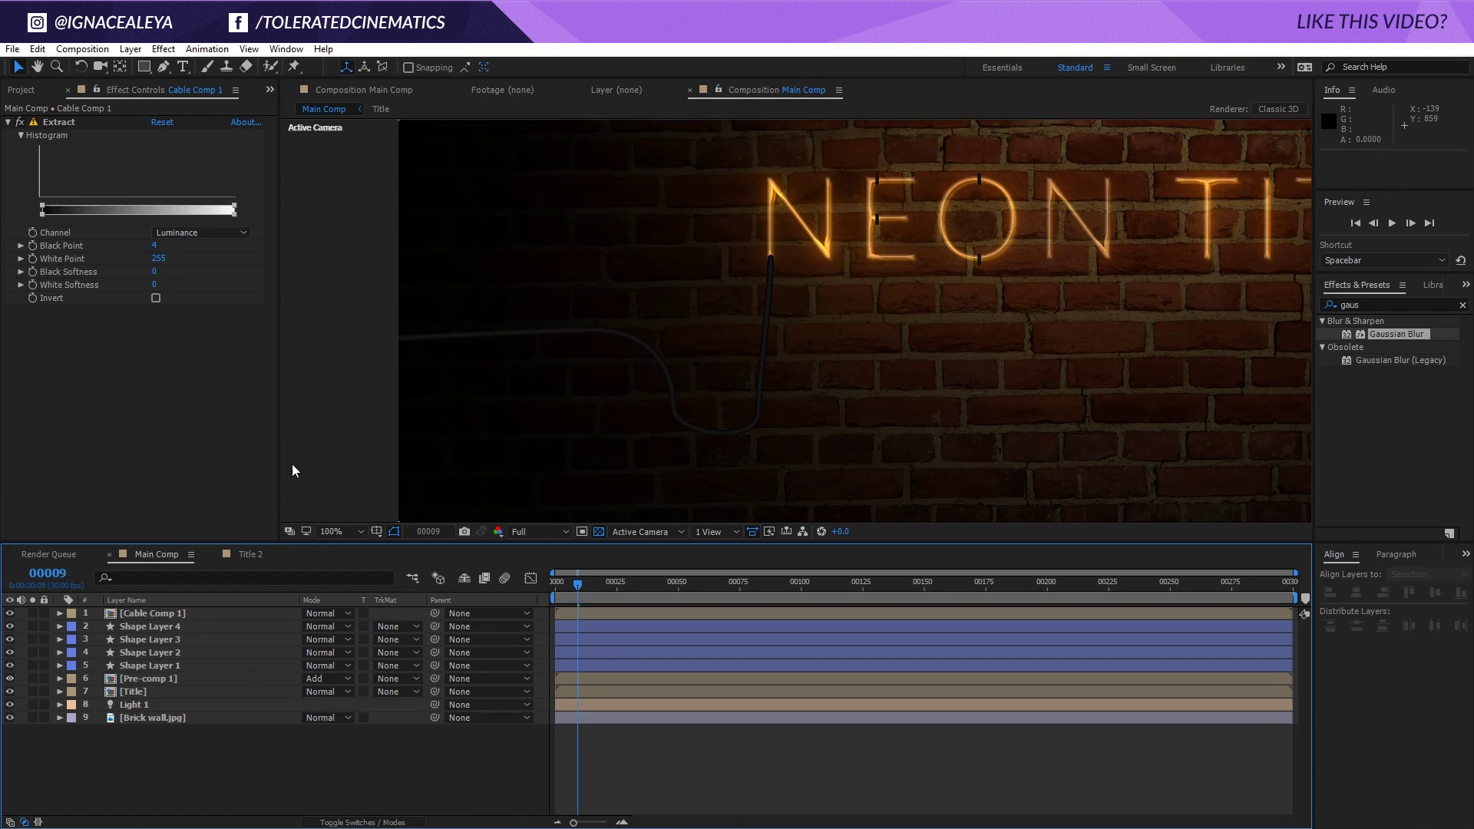
# Move Cable Comp 1 in the layer stack to between the Title and Light 1 layers
pyautogui.click(170, 614)
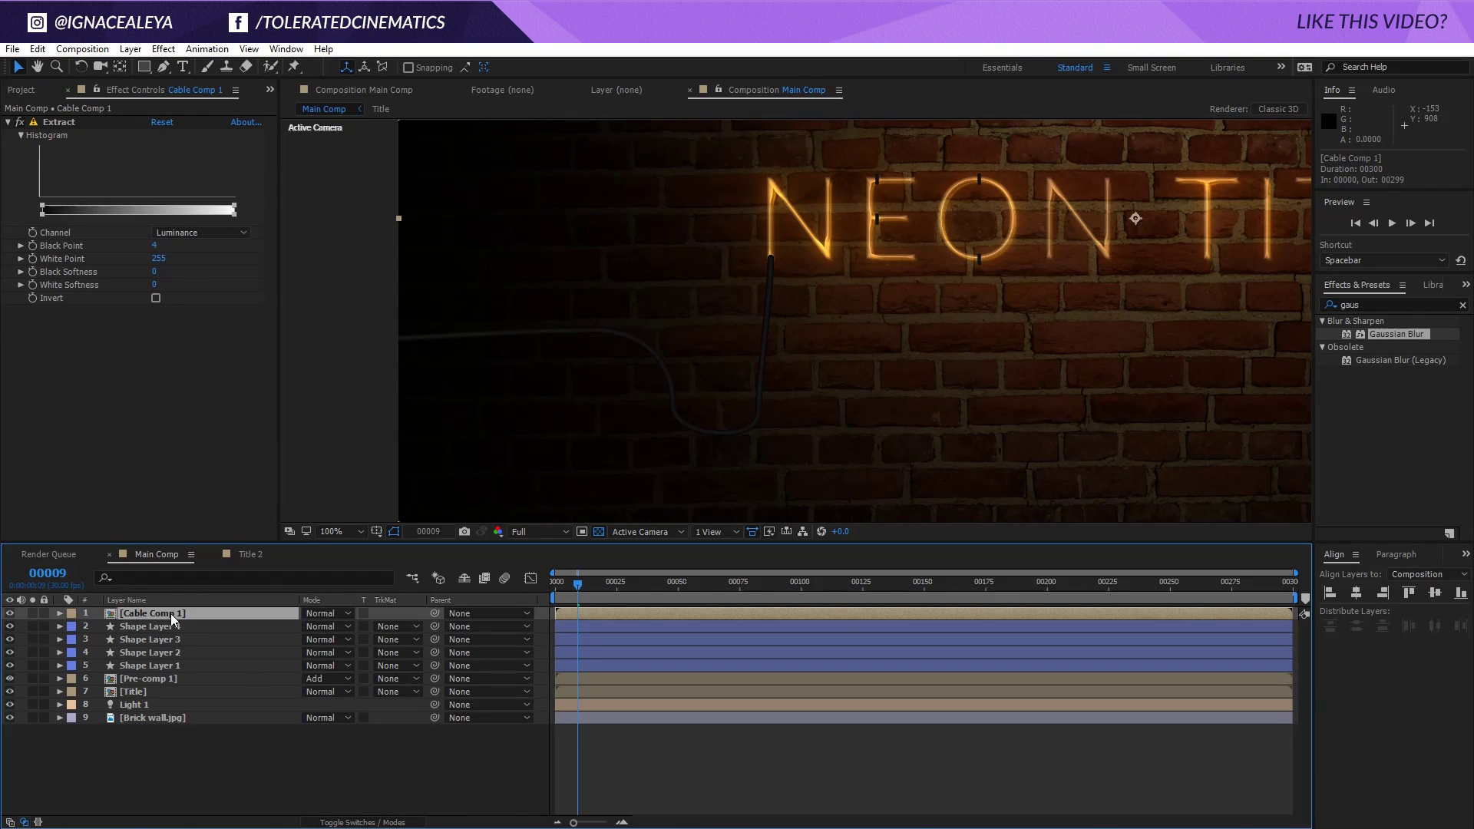
pyautogui.moveTo(135, 613); pyautogui.dragTo(141, 697)
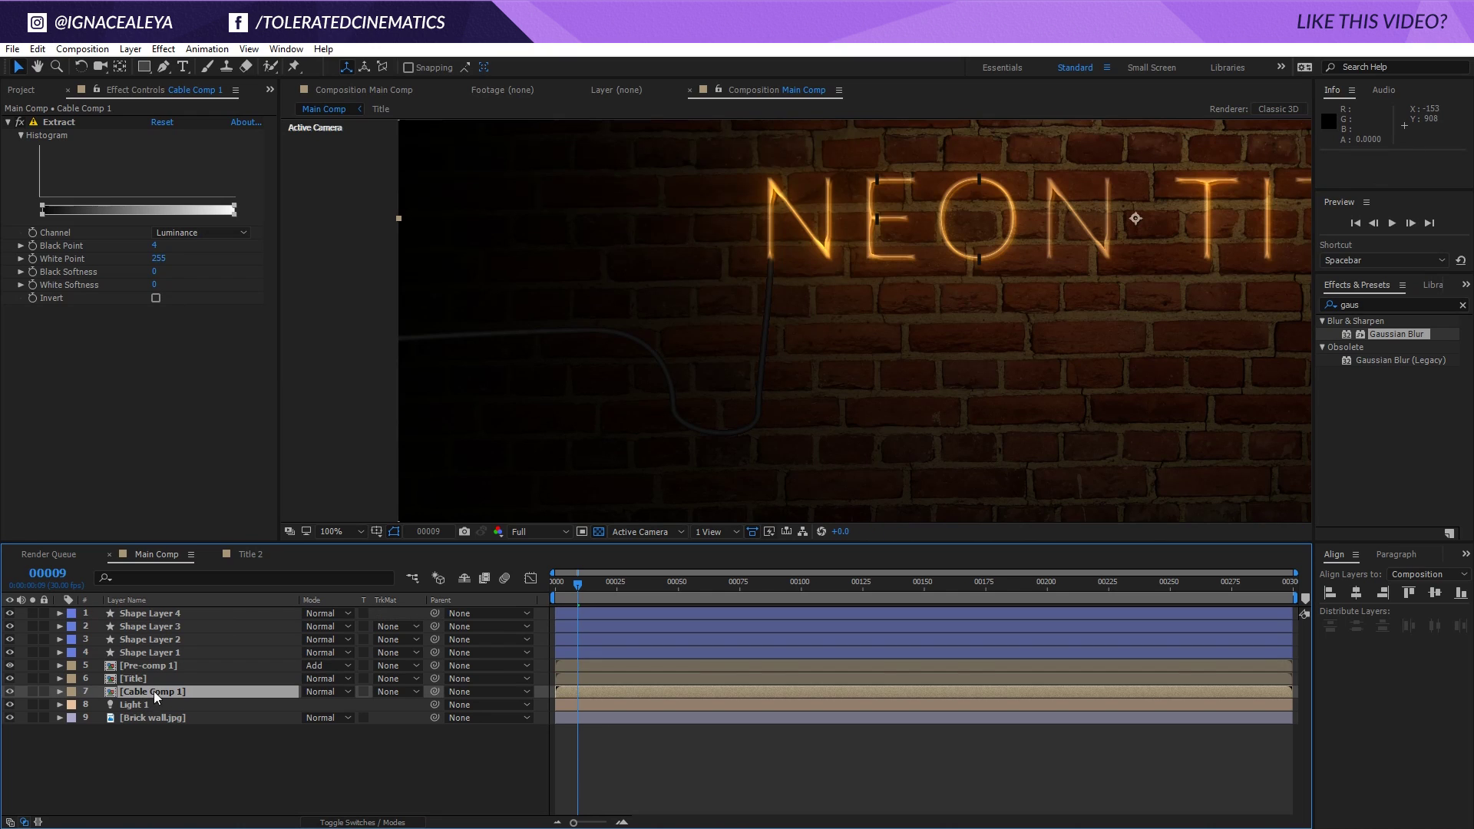
# Set the Gaussian Blur Blurriness of the Cable layer inside Cable Comp 1 to 2, then return to Main Comp
pyautogui.scroll(2, 766, 302)
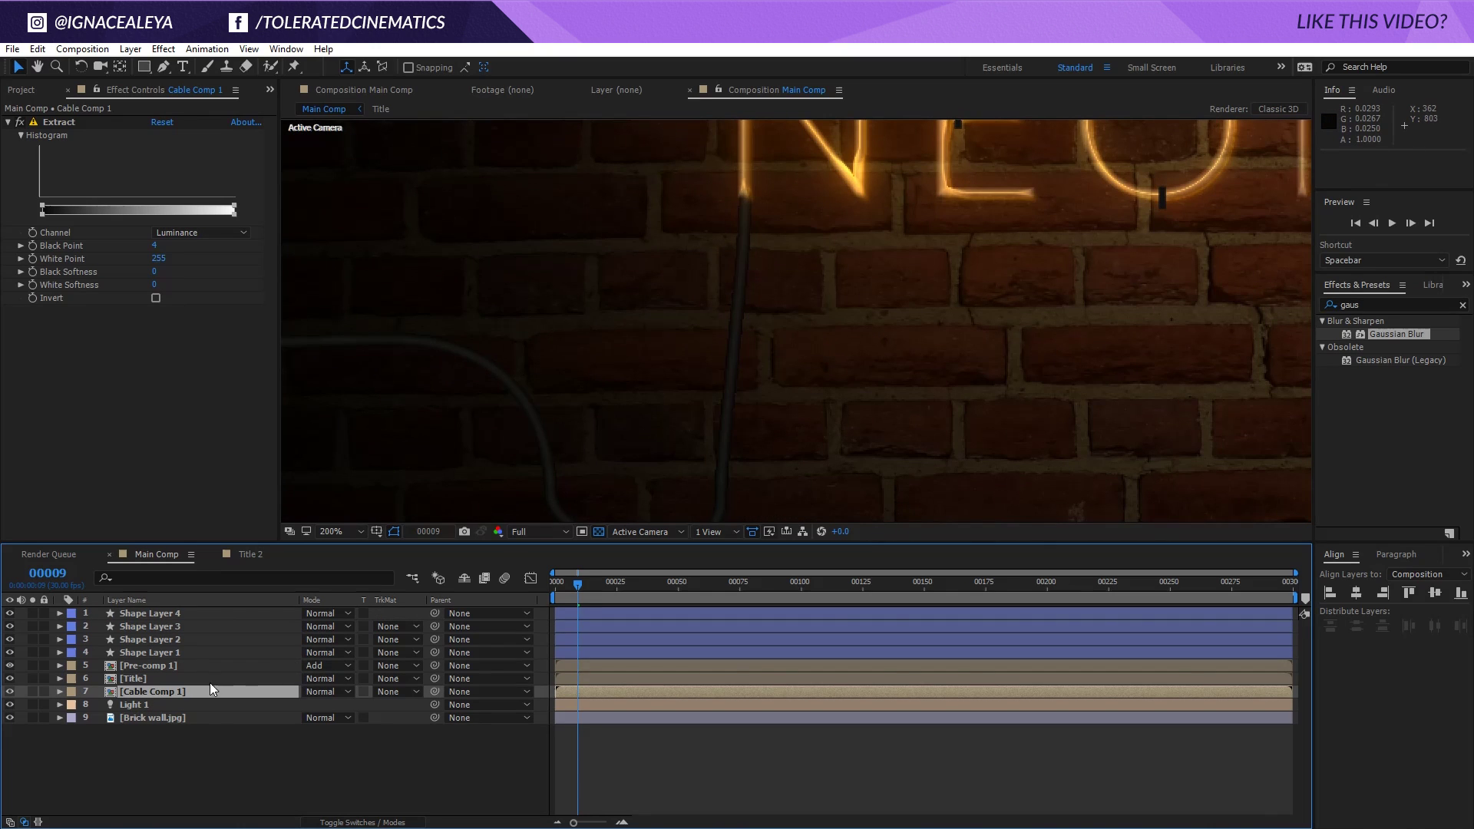
pyautogui.doubleClick(184, 693)
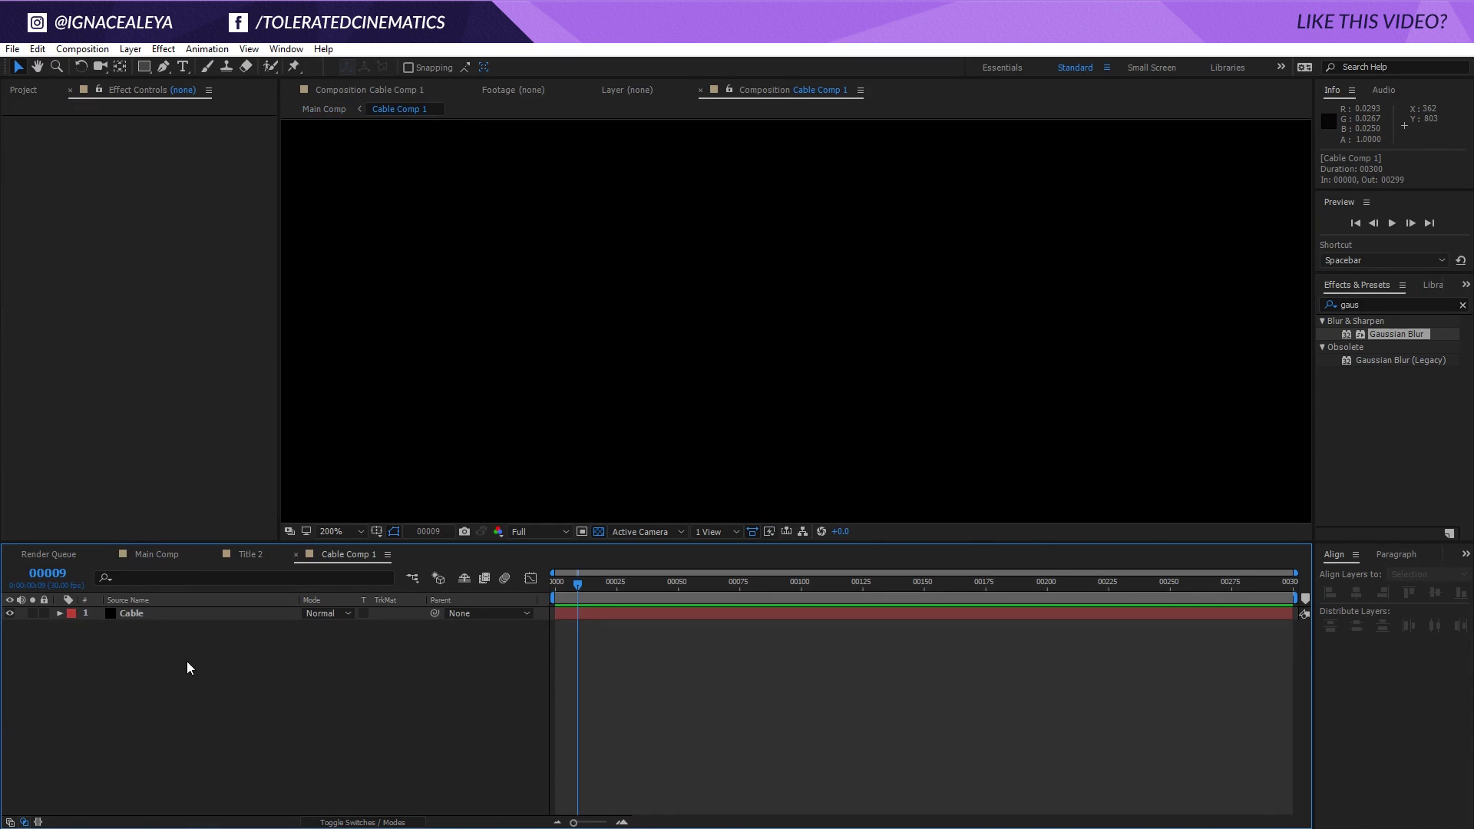
pyautogui.click(157, 614)
pyautogui.click(159, 292)
pyautogui.write('2')
pyautogui.press('Return')
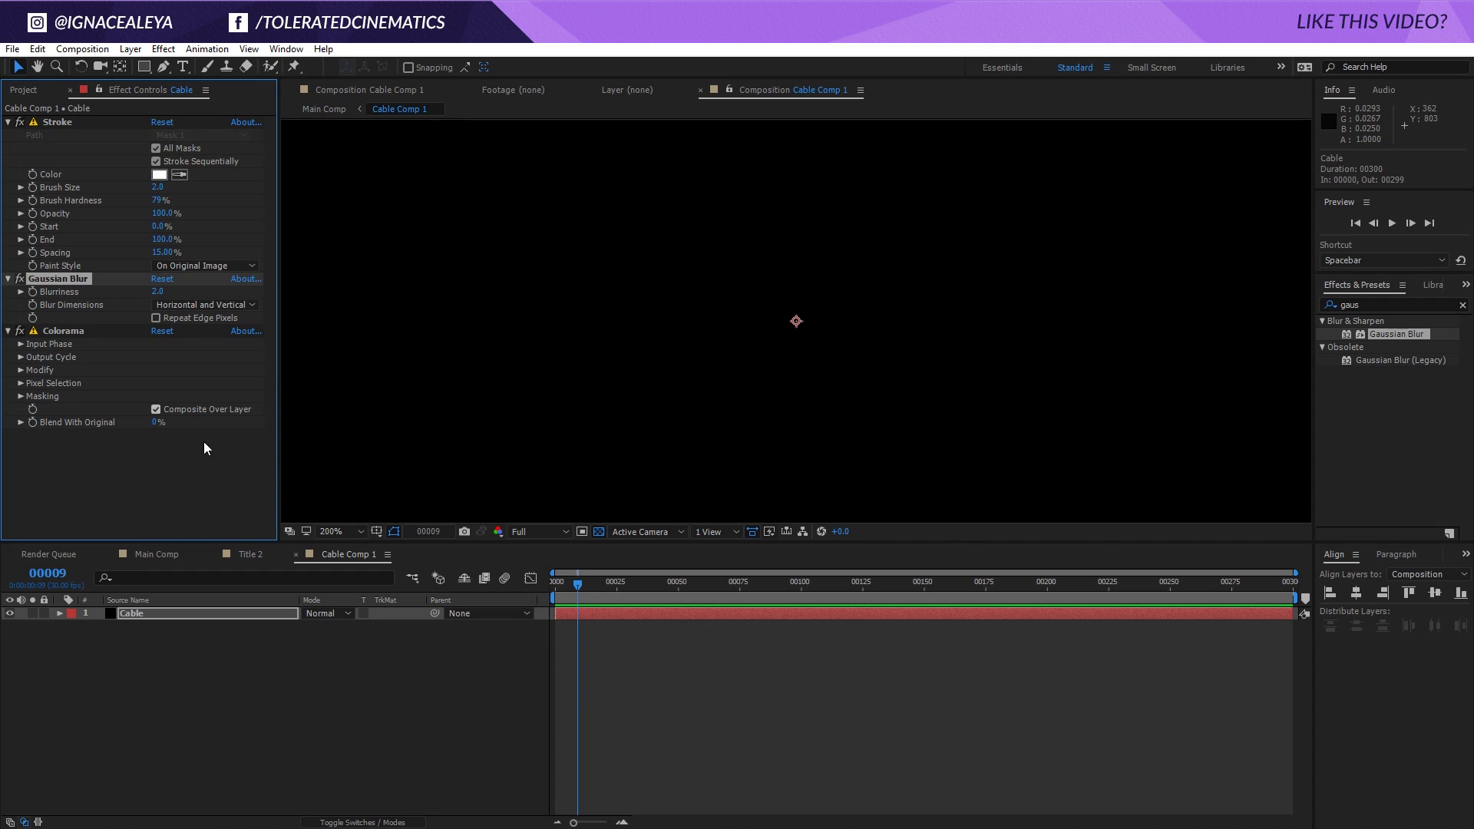
pyautogui.click(151, 554)
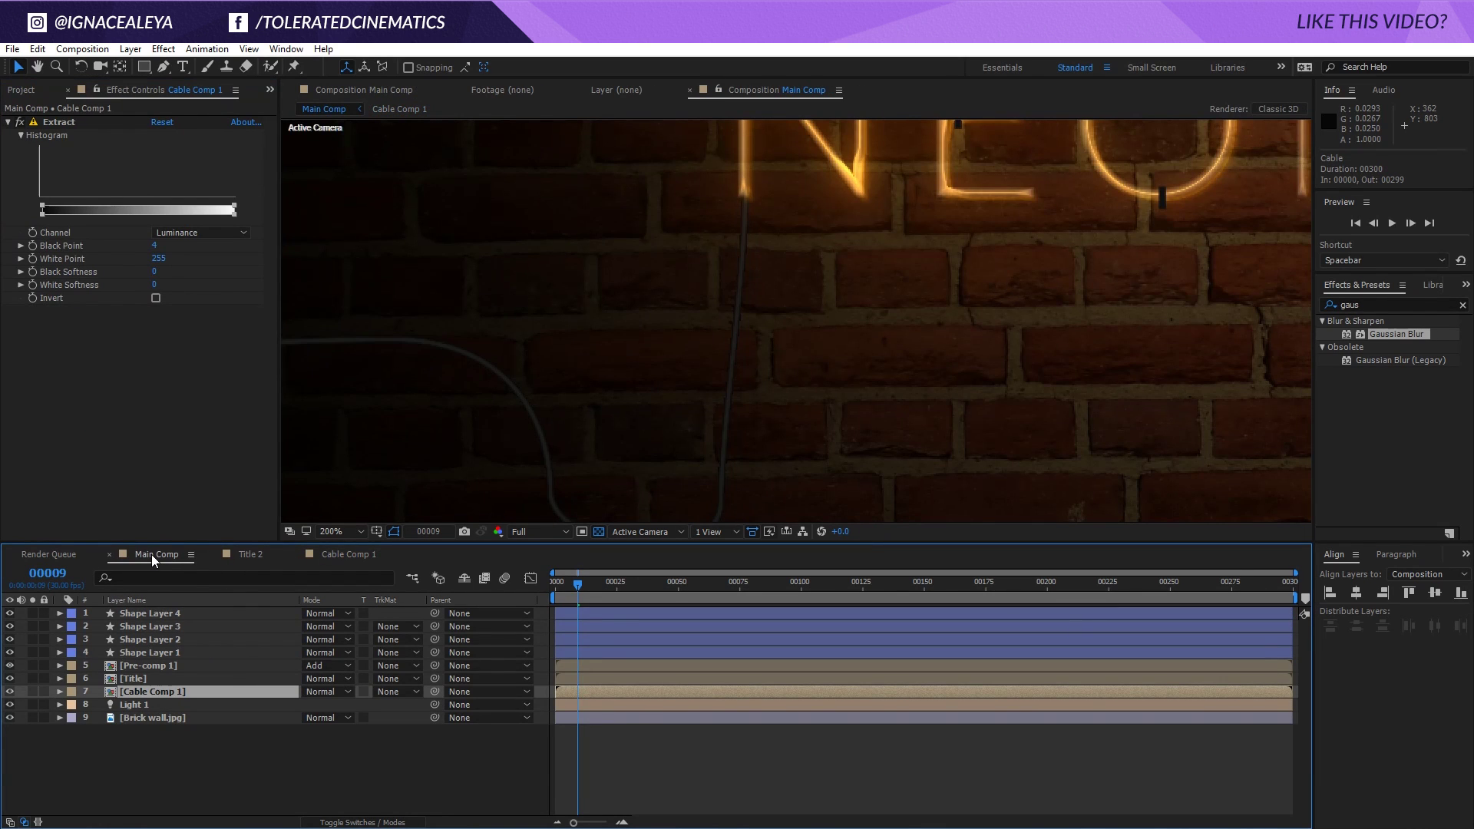
# Copy the Title layer from Main Comp into Cable Comp 1, above the Cable layer
pyautogui.click(172, 718)
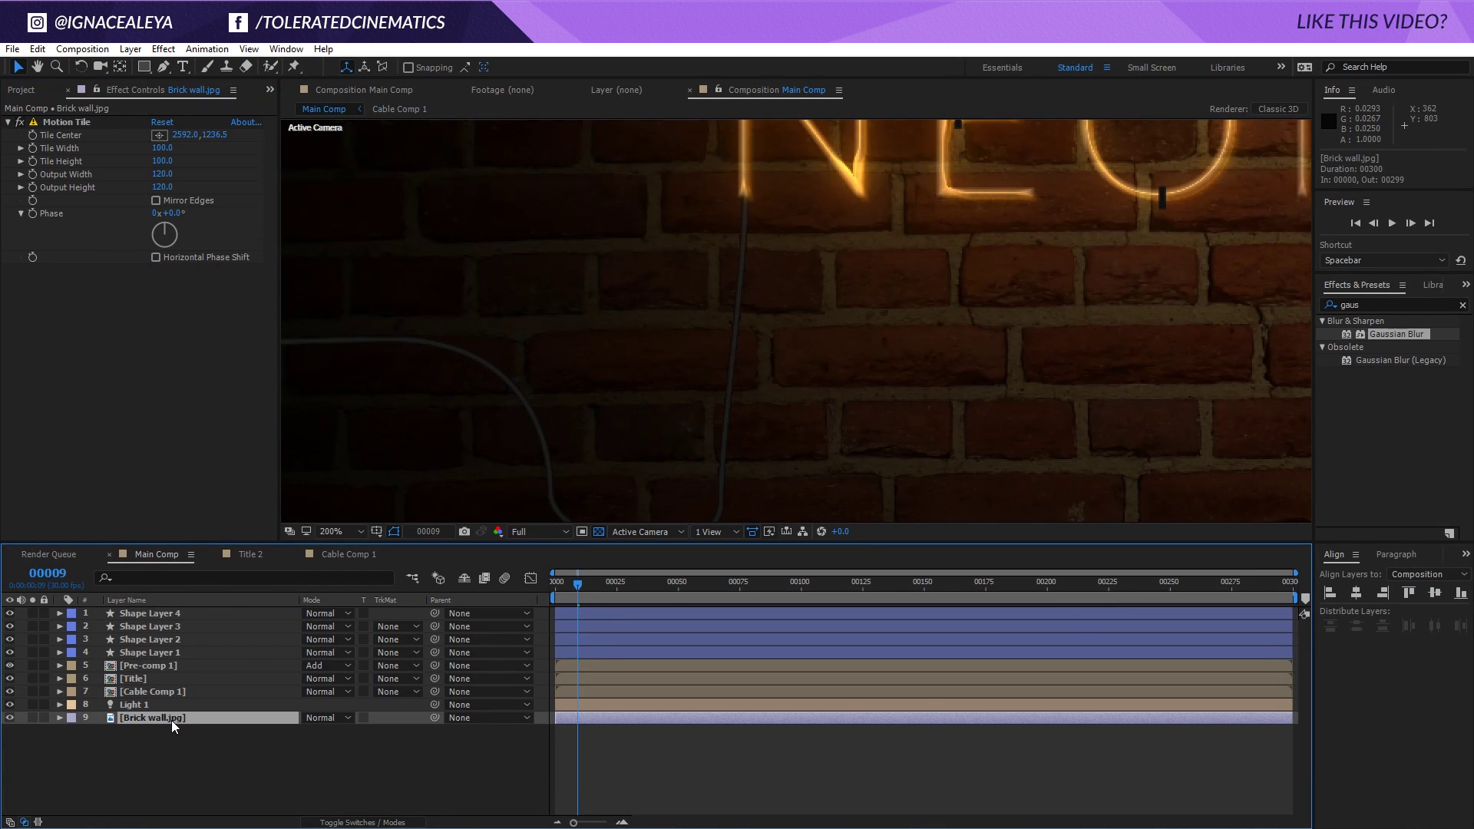
pyautogui.click(172, 691)
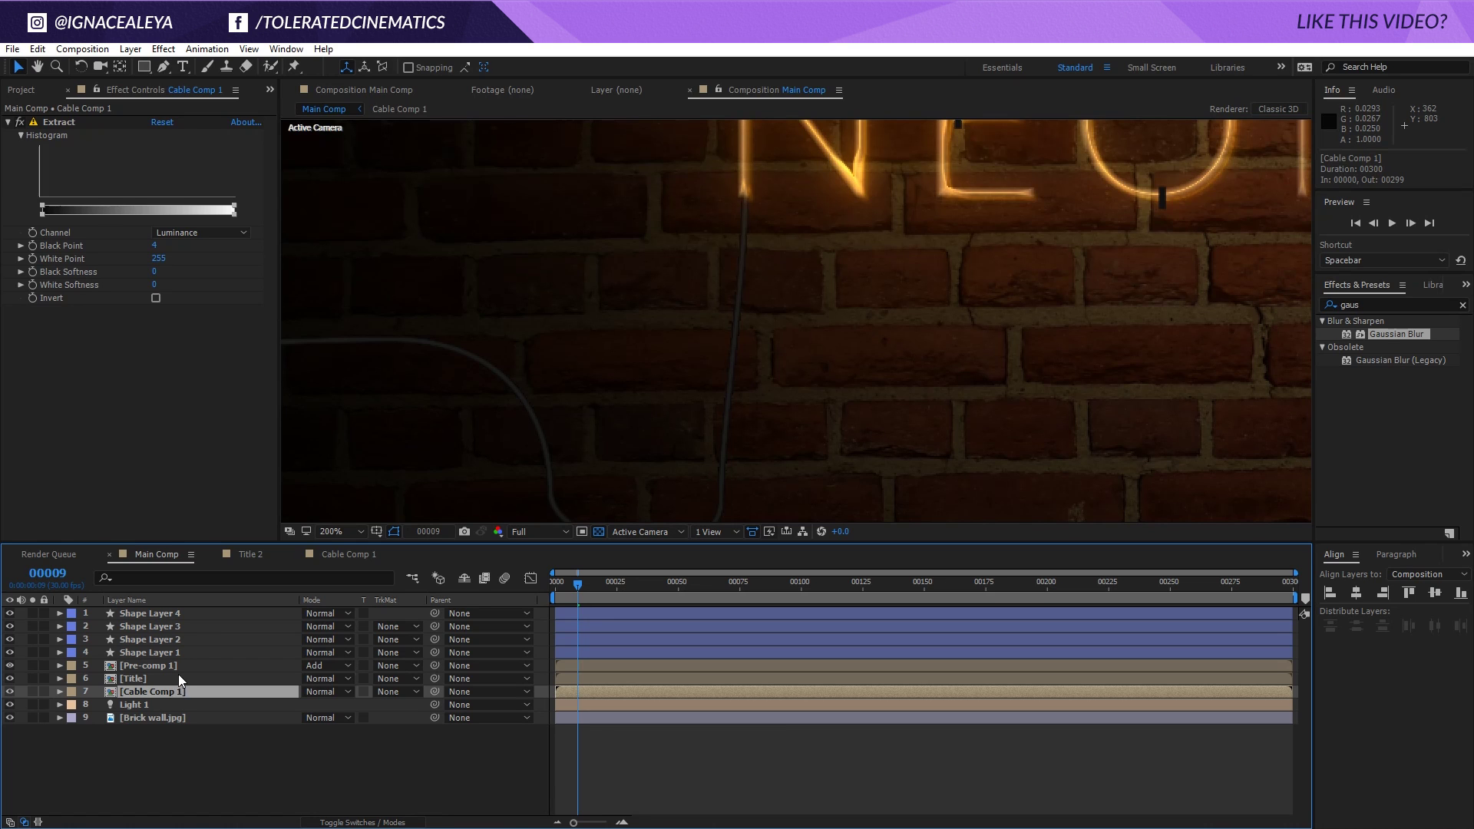
pyautogui.click(178, 675)
pyautogui.hotkey('ctrl', 'c')
pyautogui.click(258, 552)
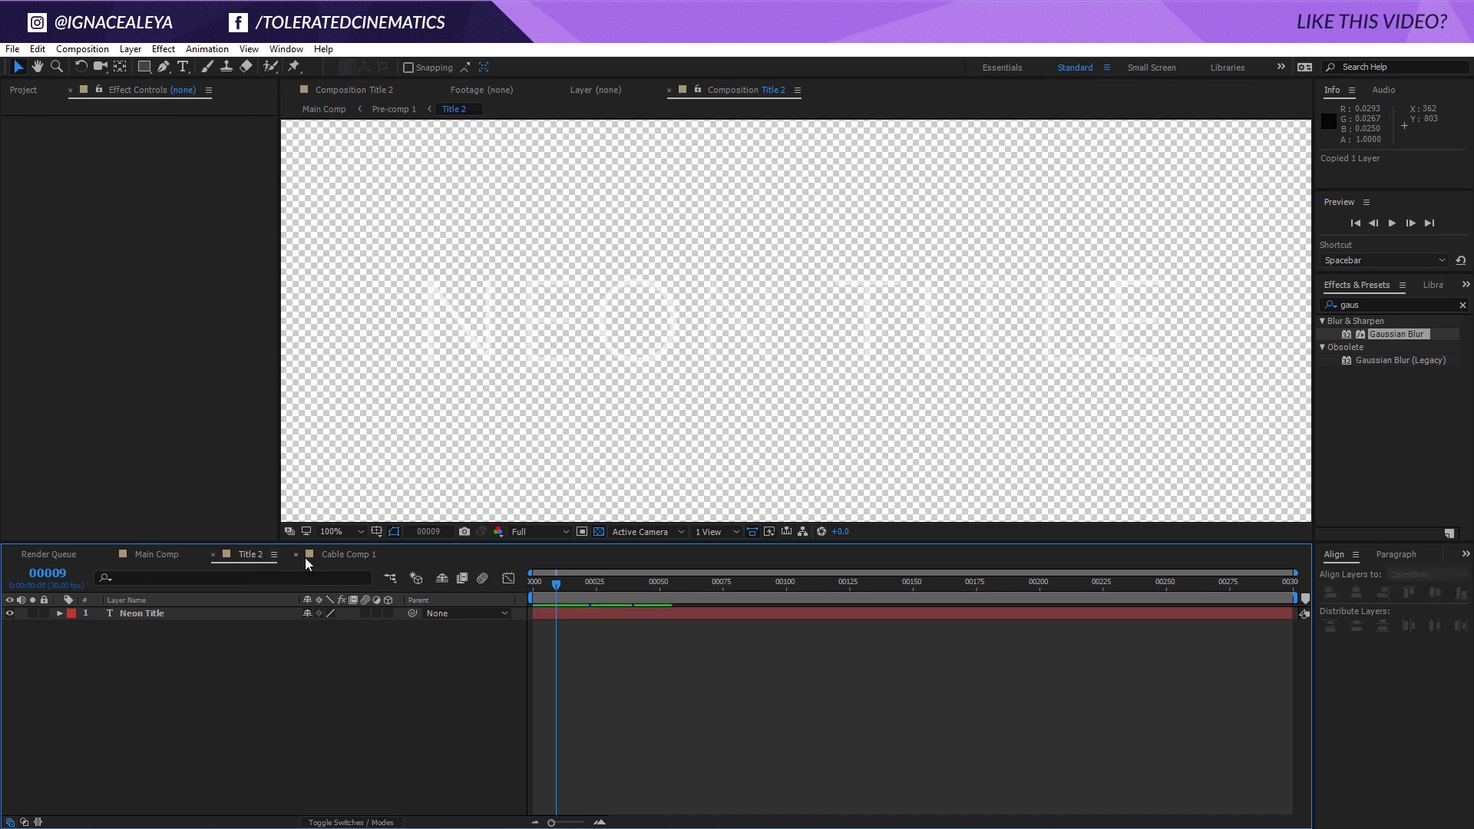
pyautogui.click(330, 556)
pyautogui.hotkey('ctrl', 'v')
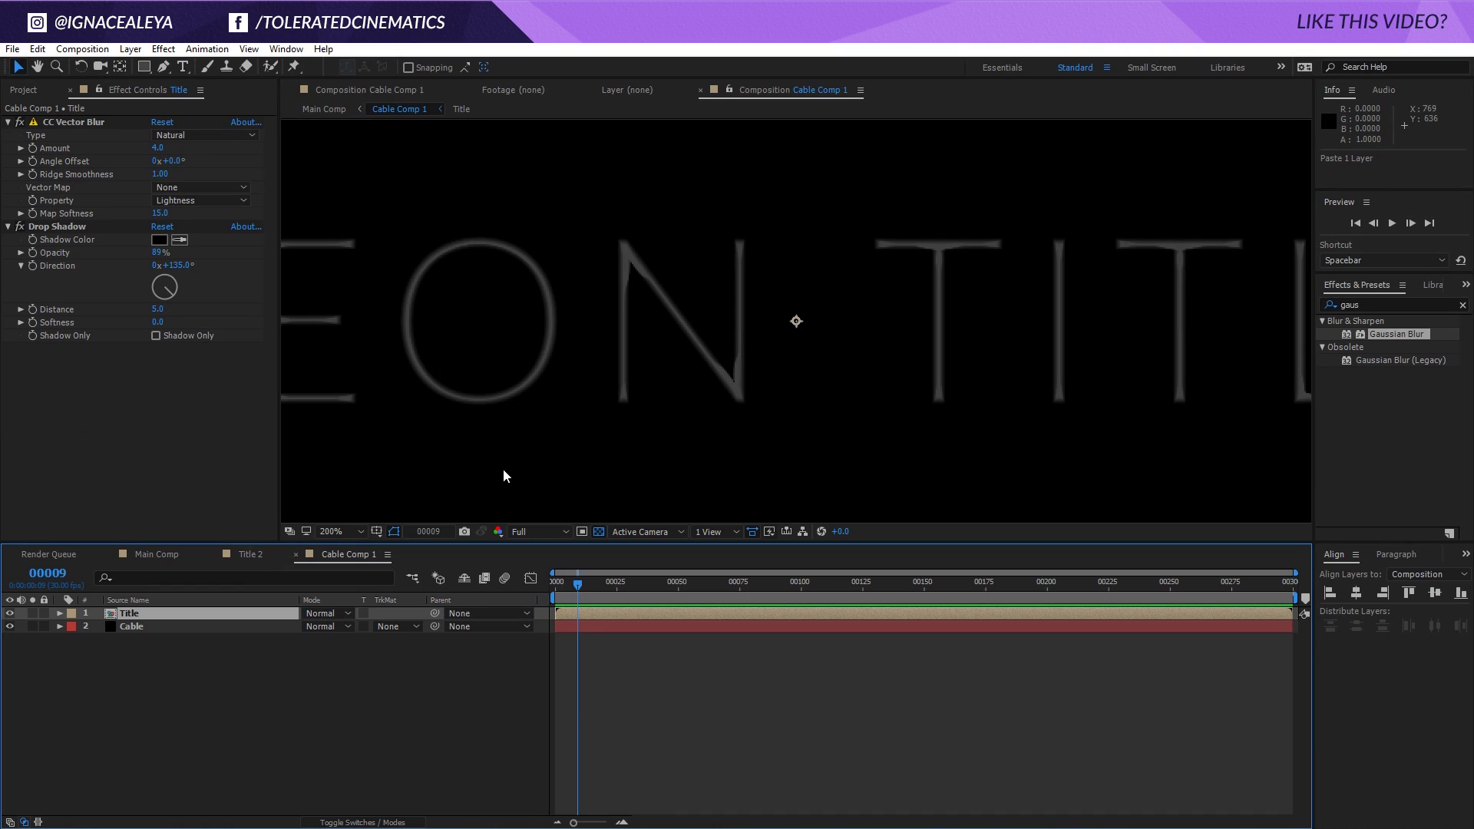
# Make the Title layer in Cable Comp 1 a guide layer
pyautogui.moveTo(546, 401); pyautogui.dragTo(892, 339)
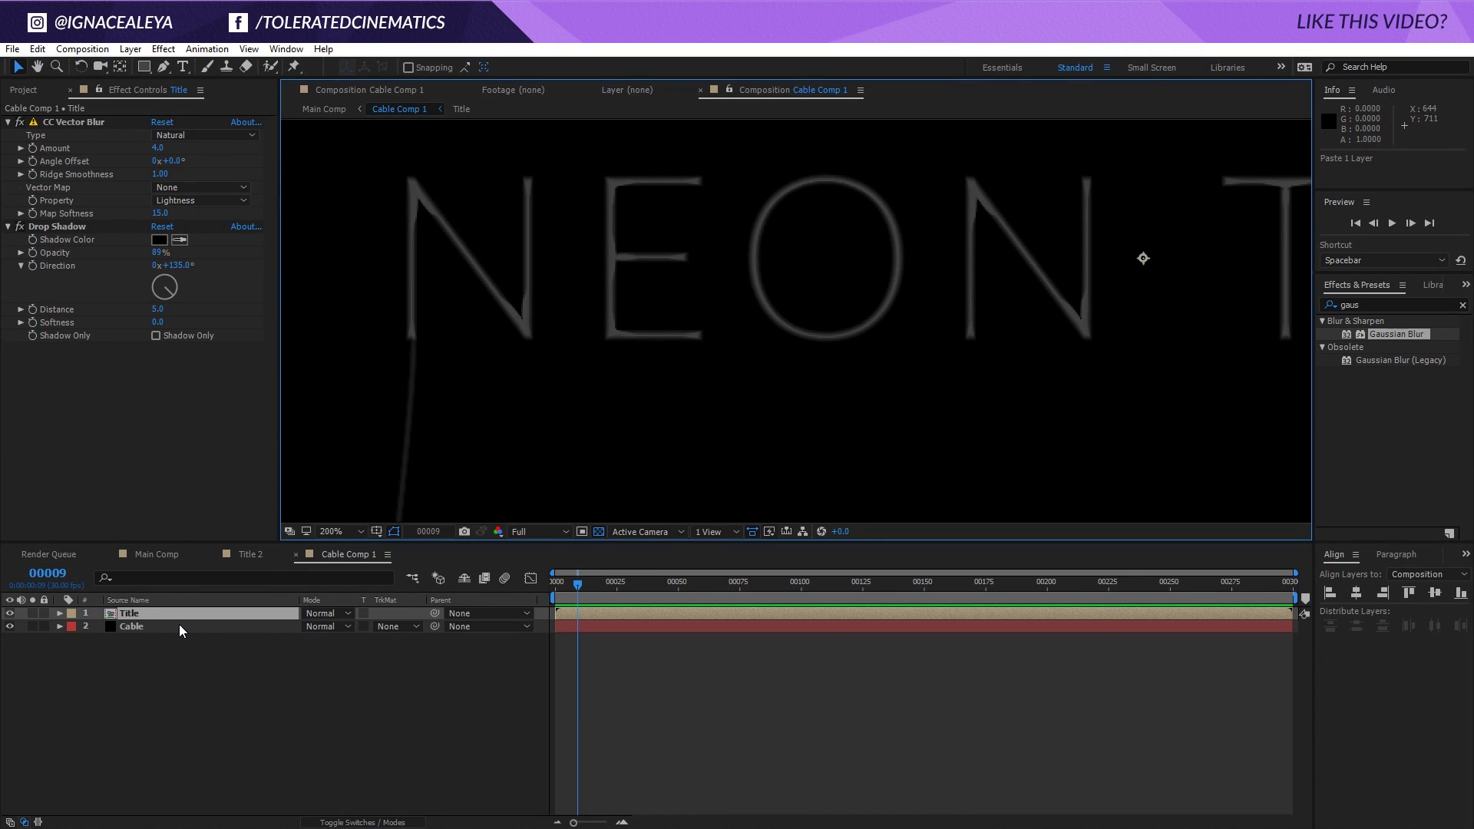
pyautogui.click(154, 628)
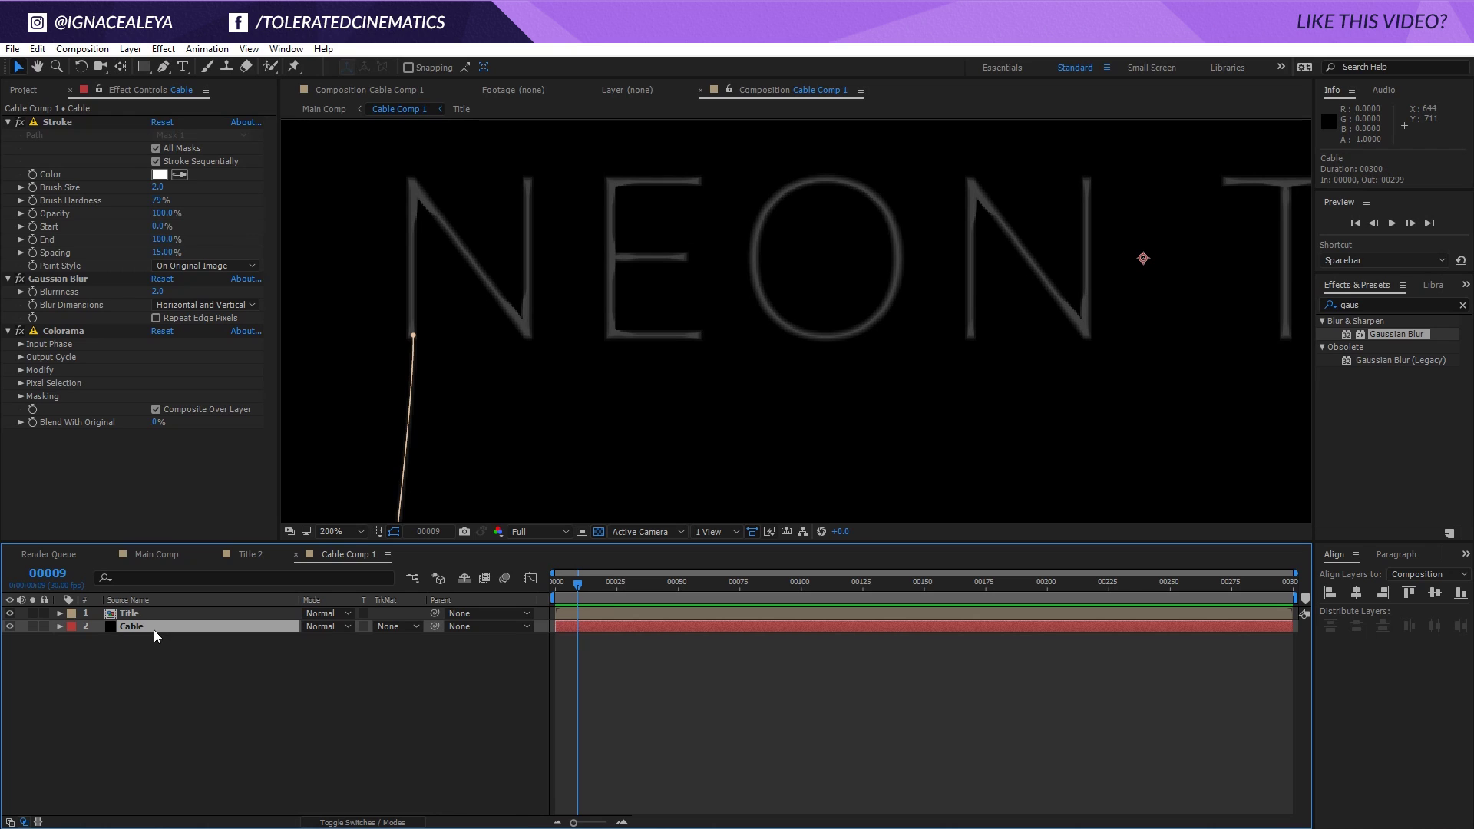
pyautogui.rightClick(136, 615)
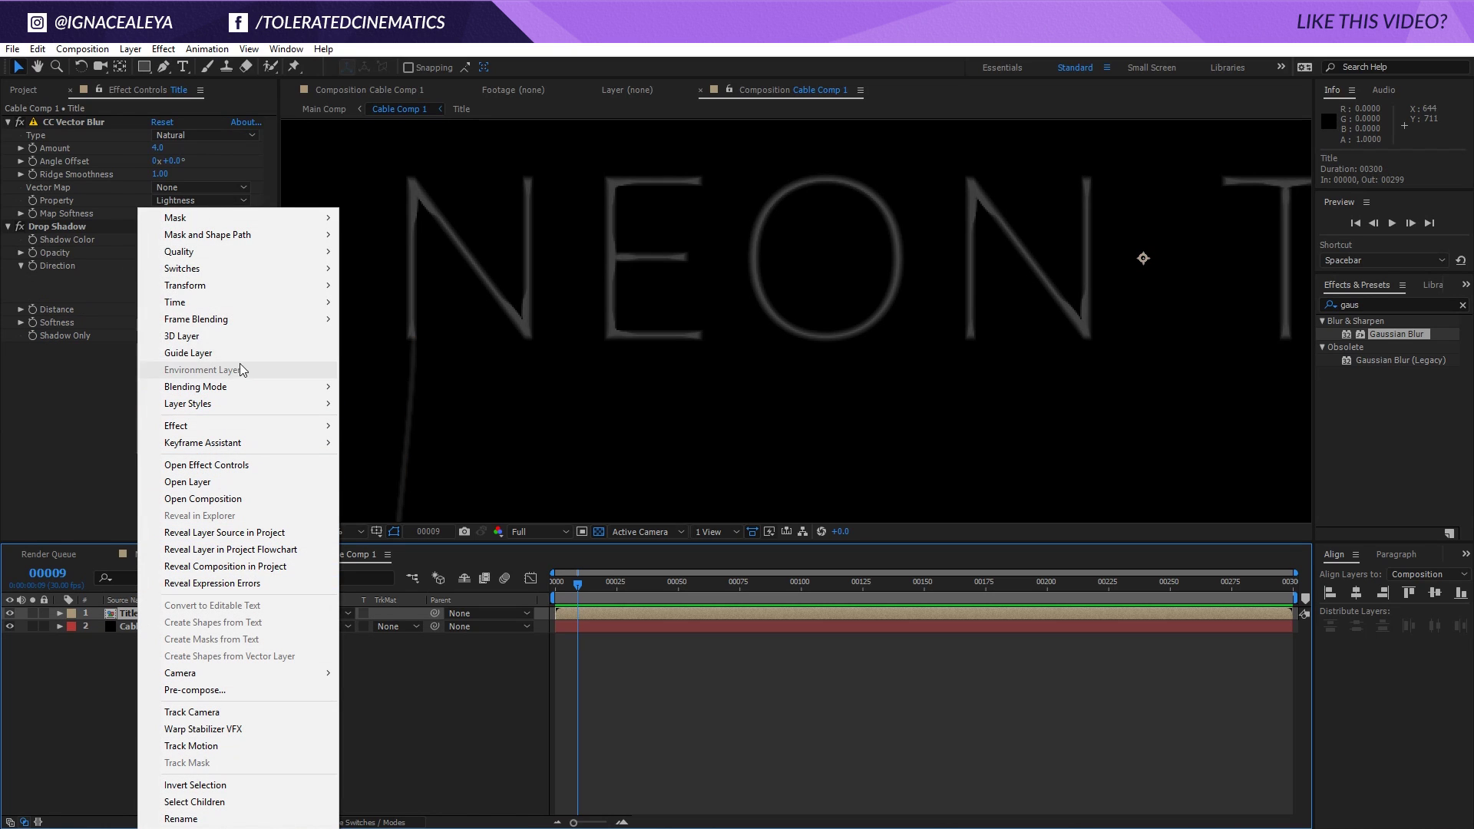
pyautogui.click(218, 352)
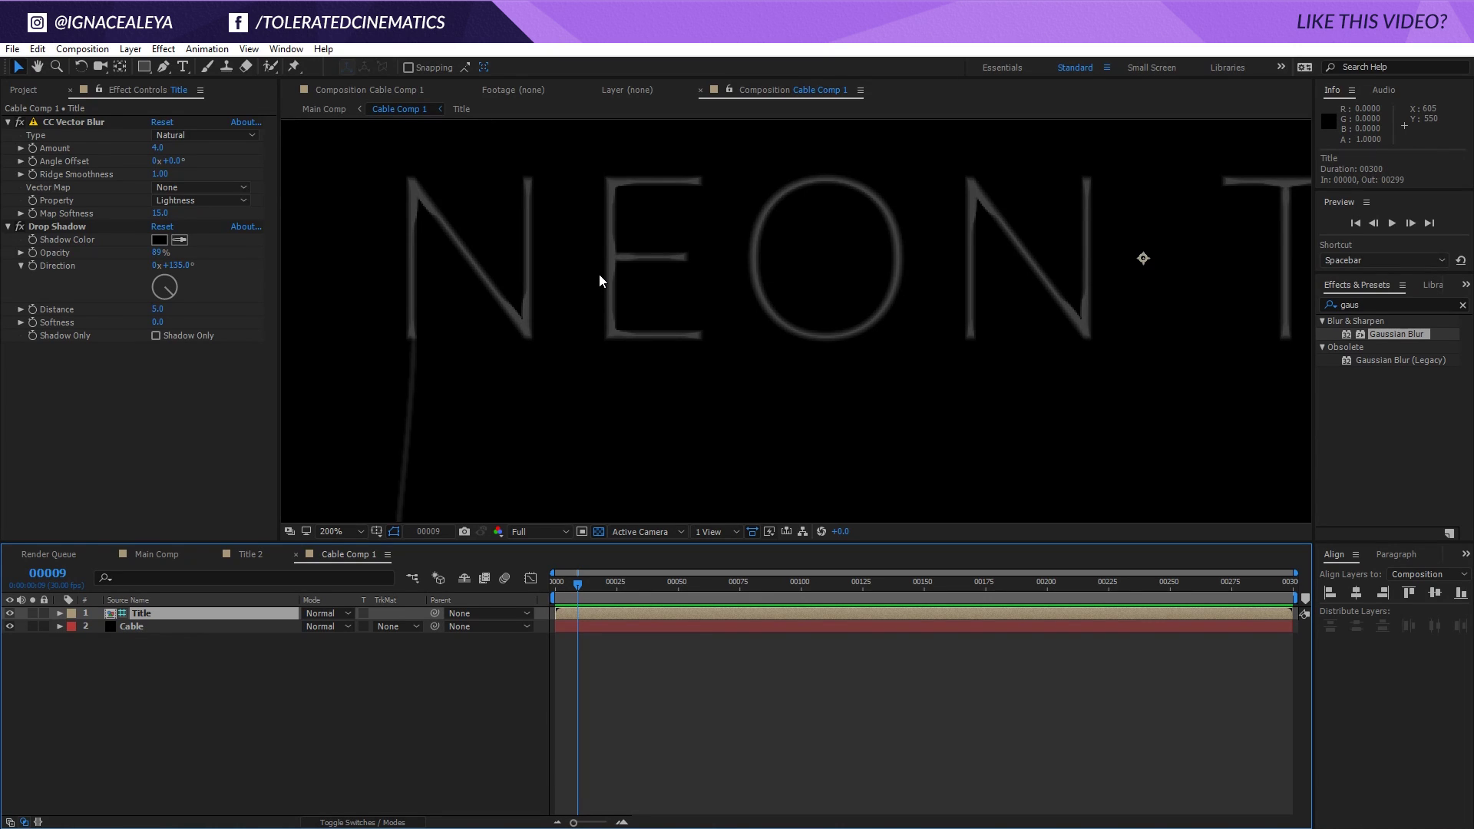
# Draw a slightly sagging mask path on the Cable layer from the top of the first N to the top of the E
pyautogui.click(143, 627)
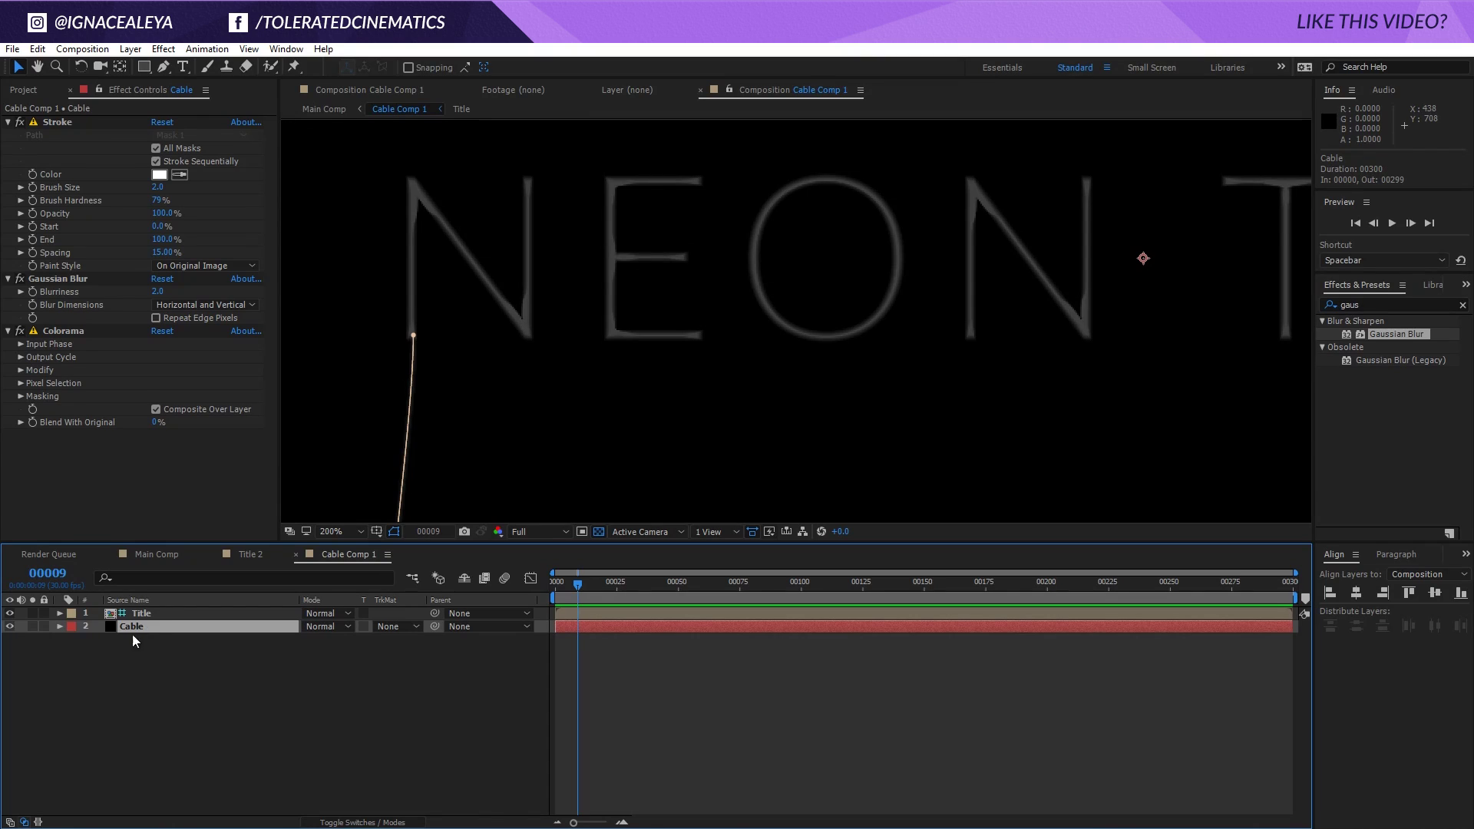
pyautogui.click(163, 67)
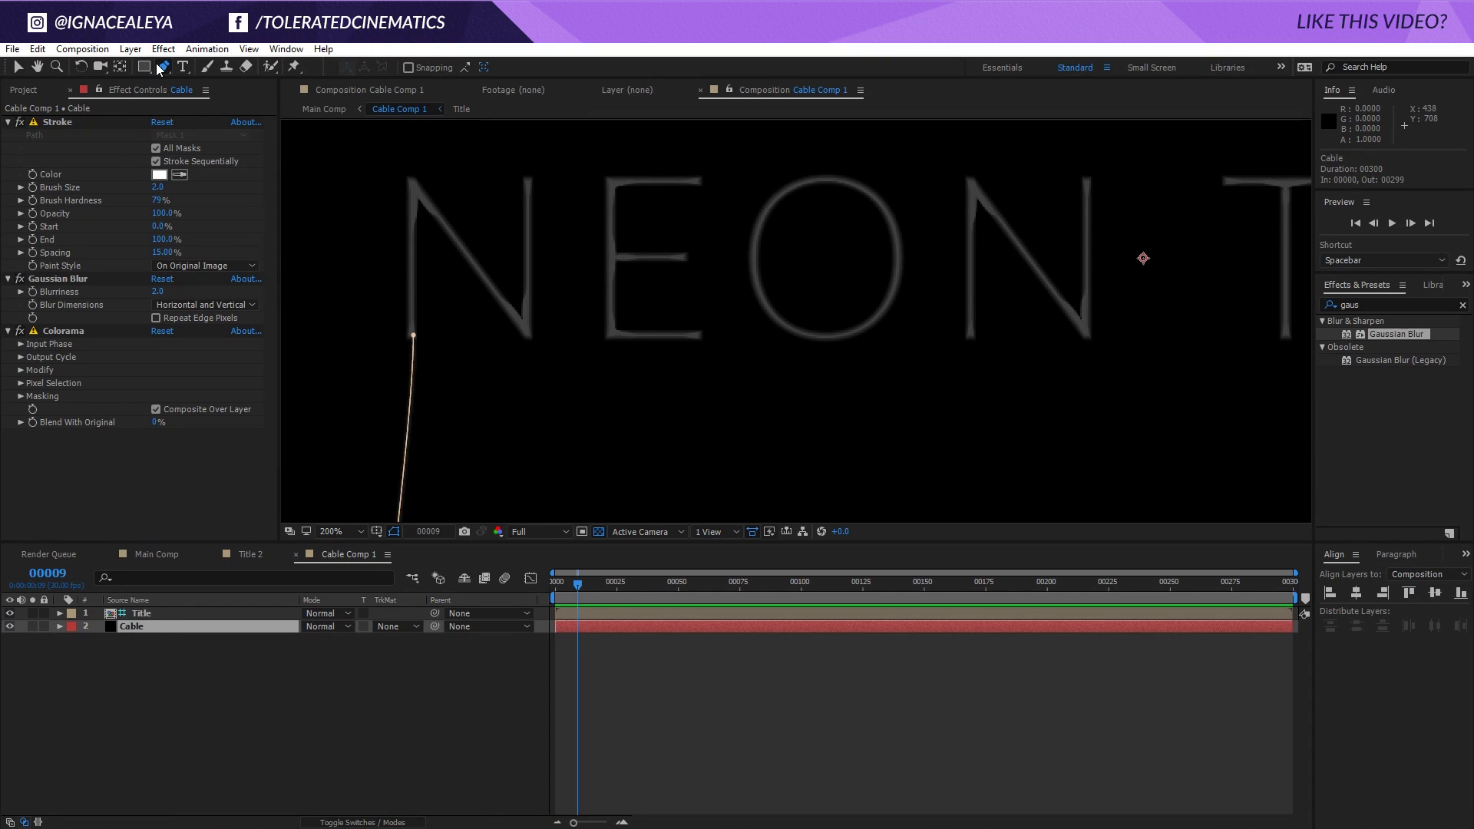
pyautogui.click(528, 185)
pyautogui.moveTo(611, 185); pyautogui.dragTo(661, 184)
# Draw a separate curved mask path on the Cable layer from the base of the E past the O to the second N
pyautogui.click(393, 678)
pyautogui.click(252, 626)
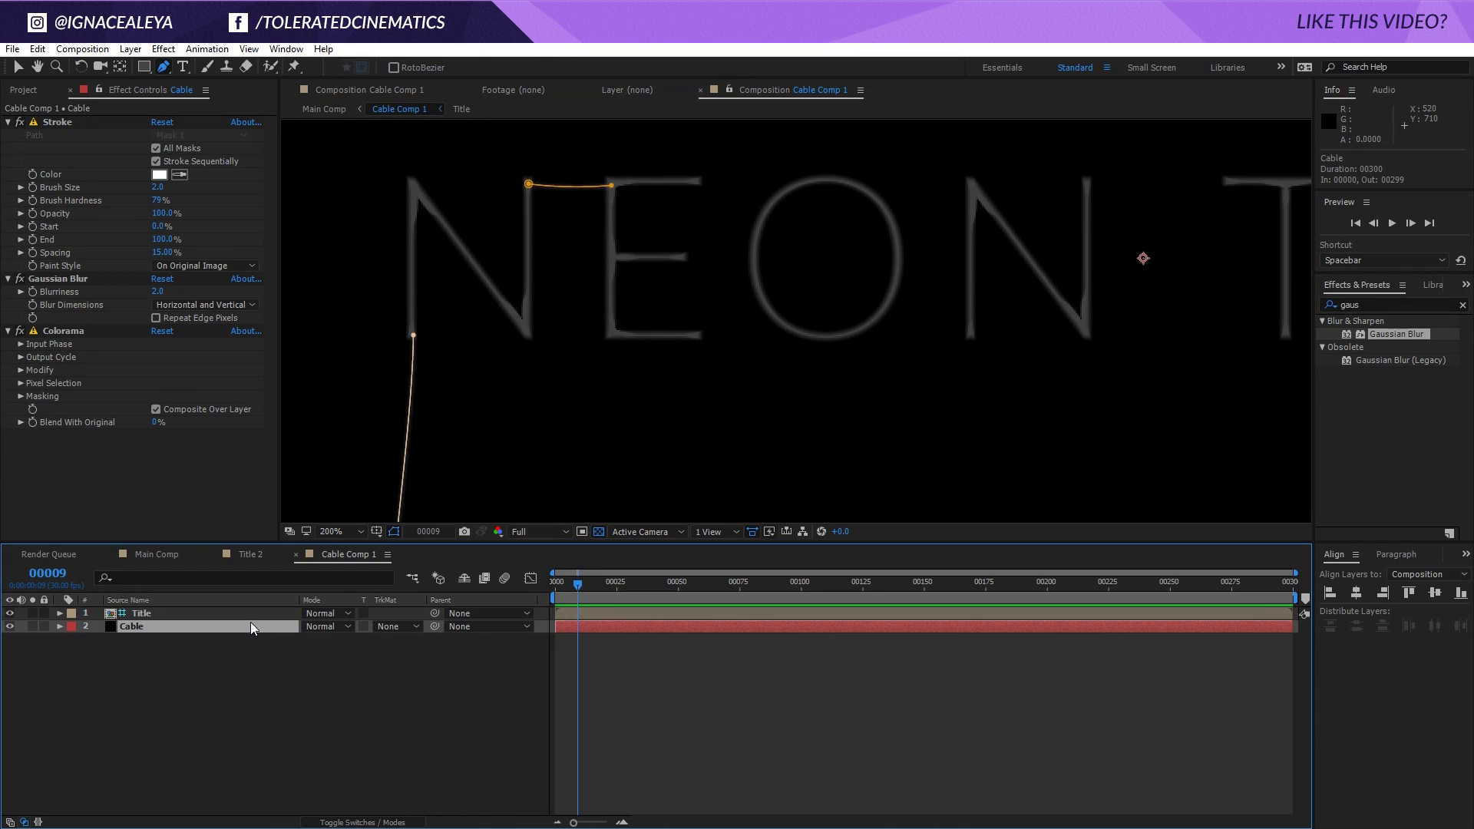
pyautogui.click(694, 336)
pyautogui.moveTo(826, 338); pyautogui.dragTo(859, 332)
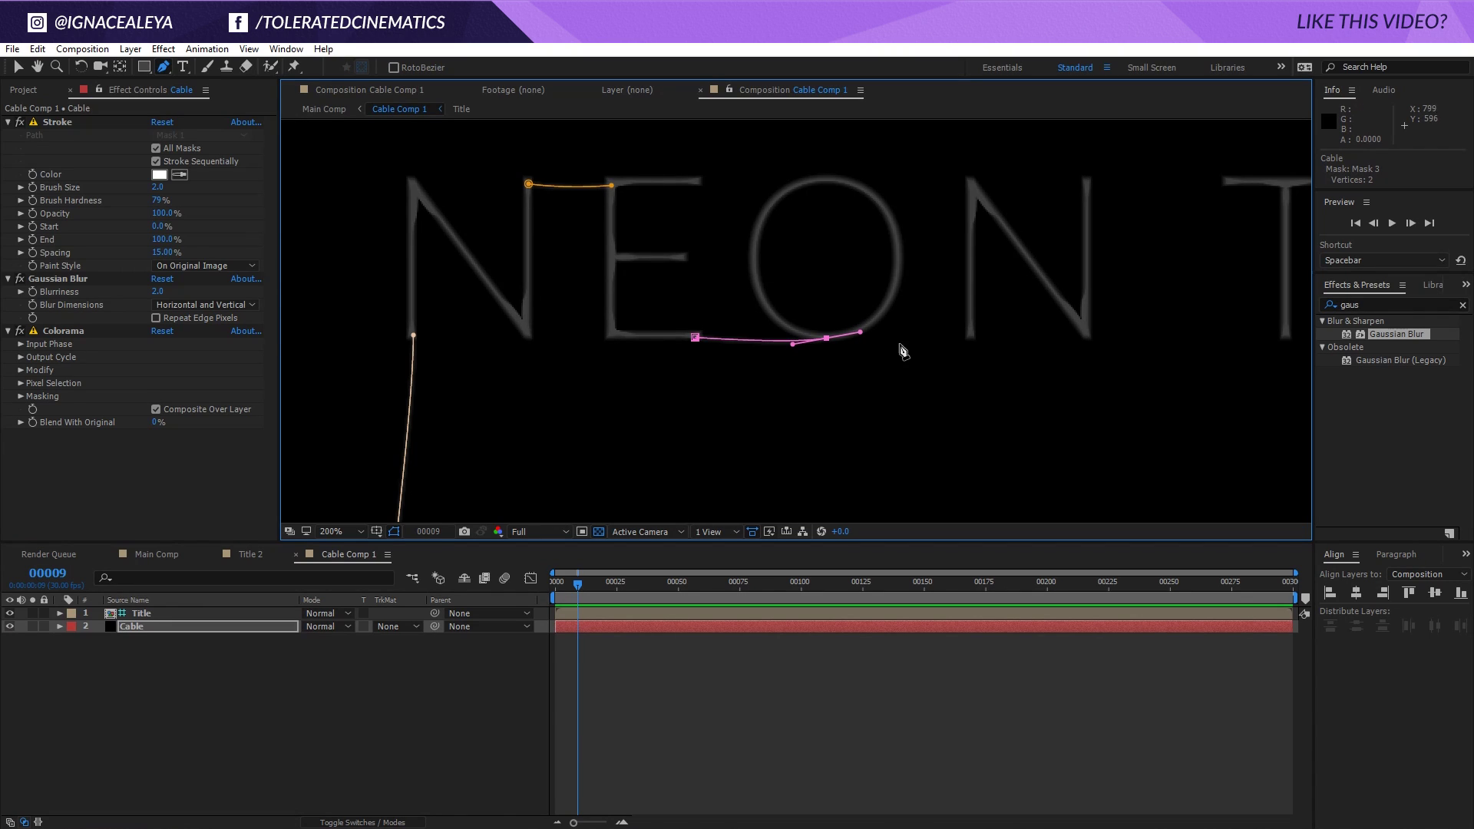
pyautogui.moveTo(971, 331); pyautogui.dragTo(973, 338)
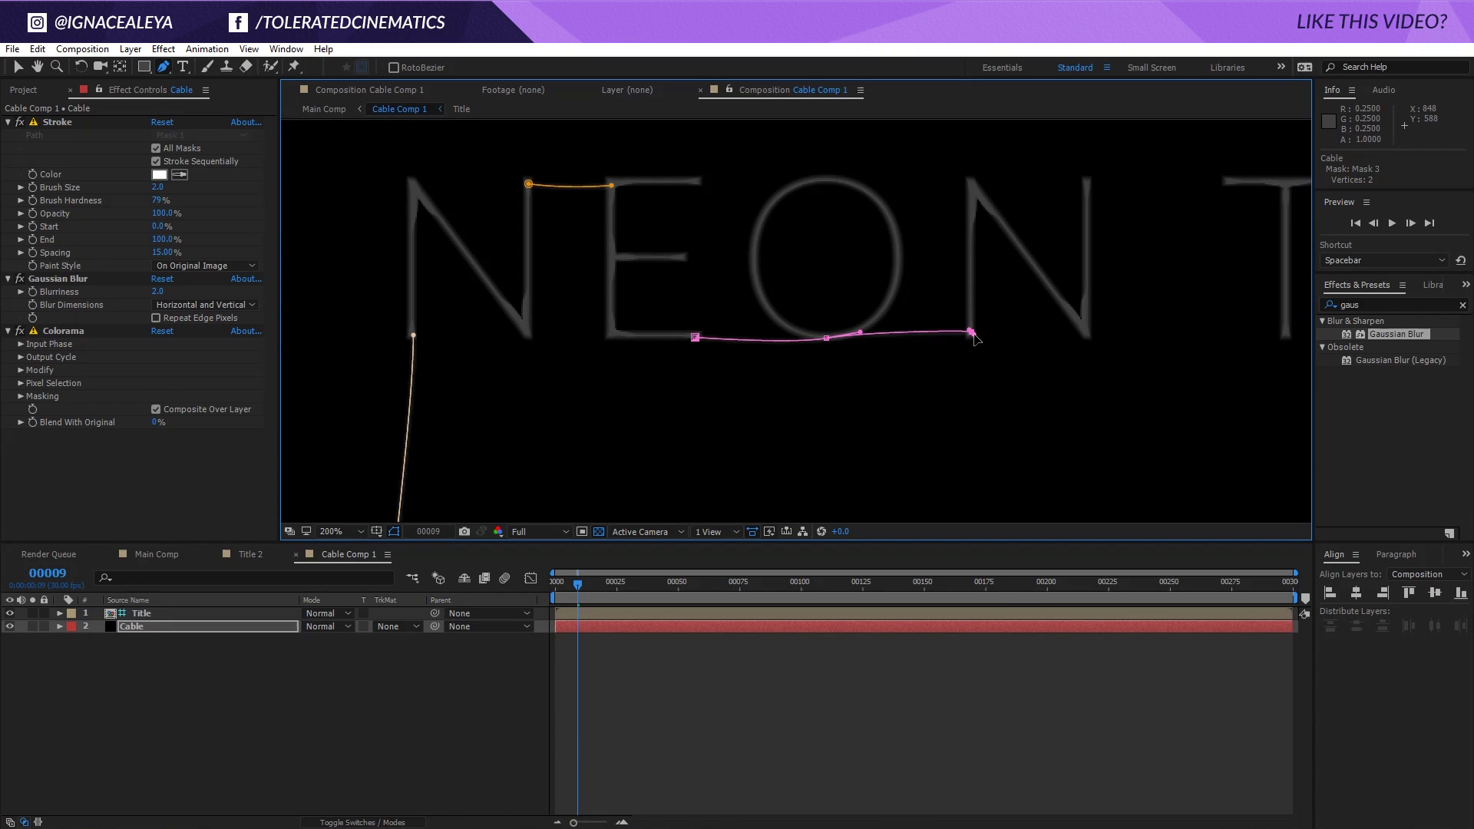
# Draw another sagging mask path on the Cable layer from the top of the second N to the first T
pyautogui.click(320, 761)
pyautogui.click(181, 626)
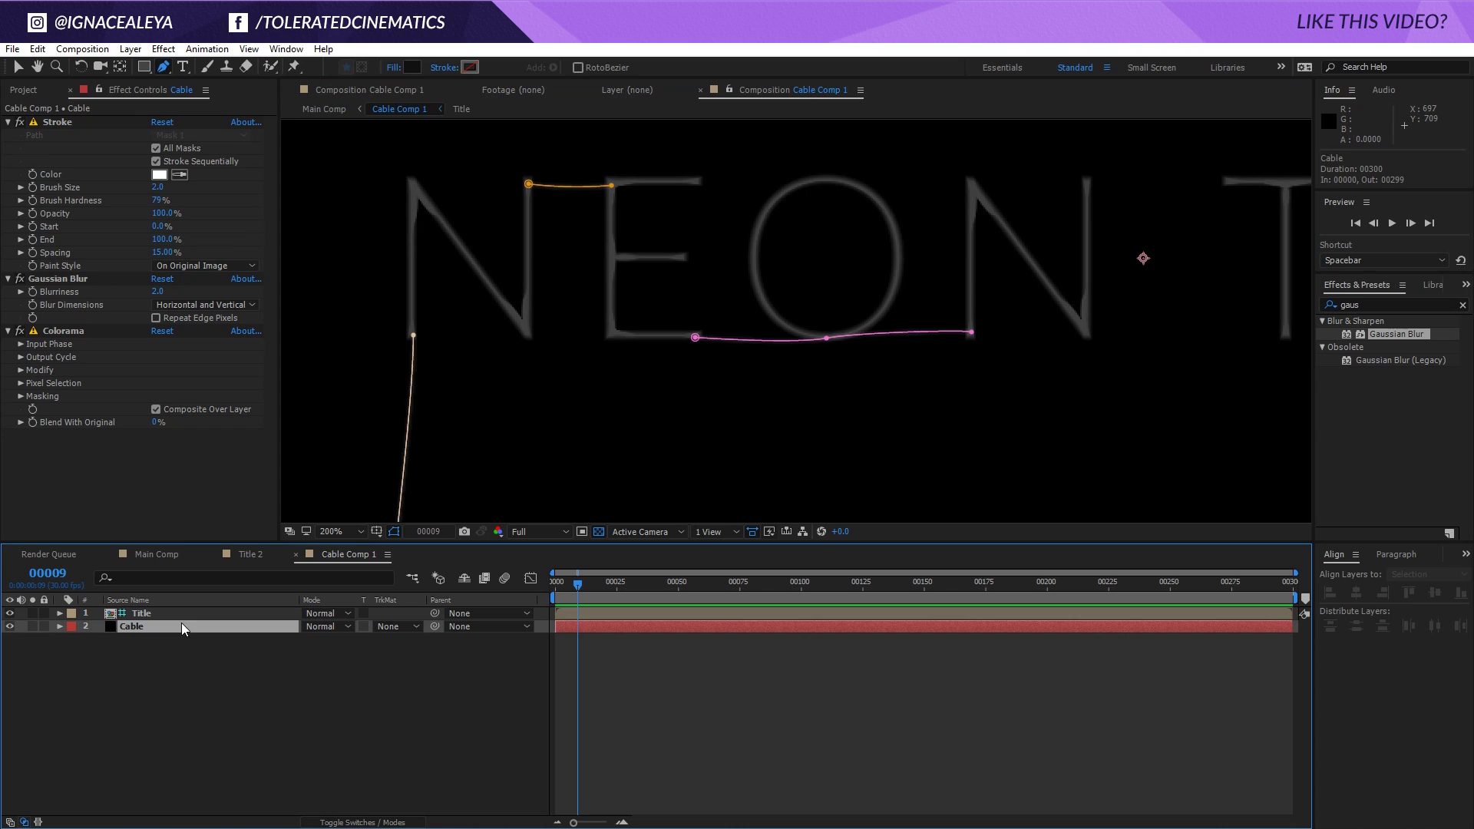
pyautogui.moveTo(1088, 264); pyautogui.dragTo(632, 355)
pyautogui.click(632, 274)
pyautogui.moveTo(713, 280); pyautogui.dragTo(771, 279)
pyautogui.click(785, 274)
# Draw cable mask paths along the letter tops from the first T to the I and on to the L
pyautogui.click(279, 690)
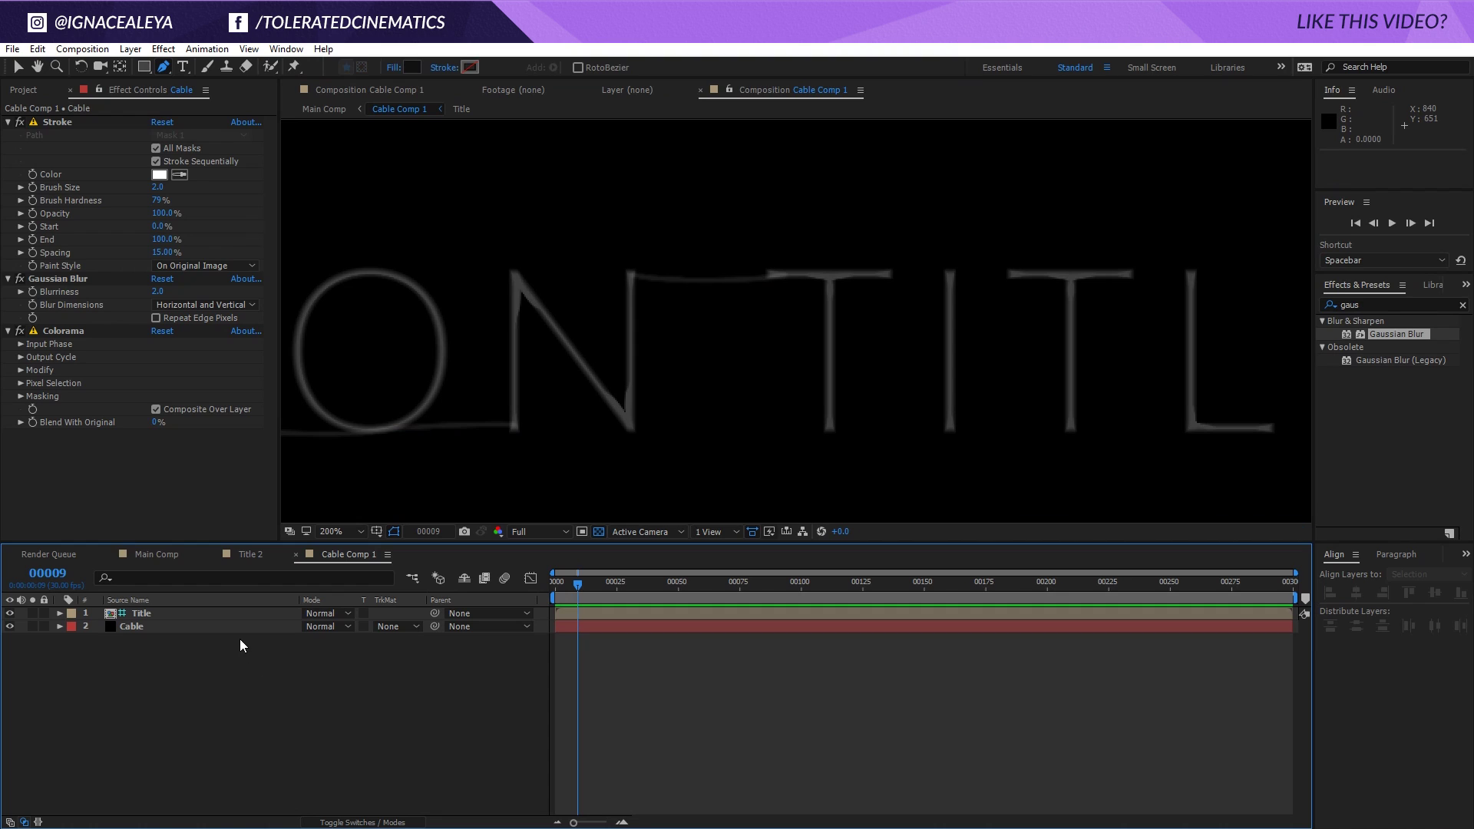
pyautogui.click(218, 626)
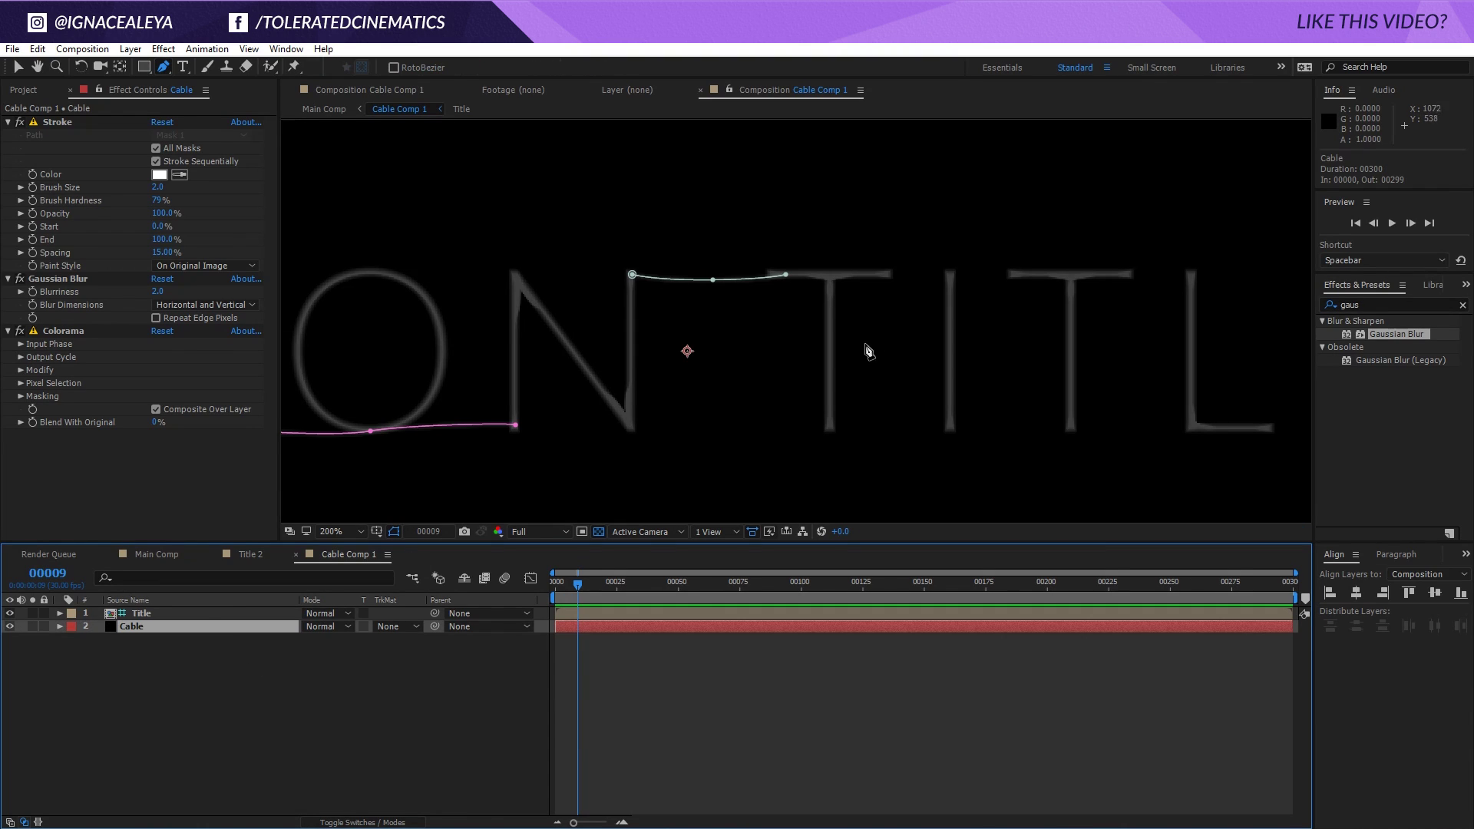
pyautogui.click(885, 275)
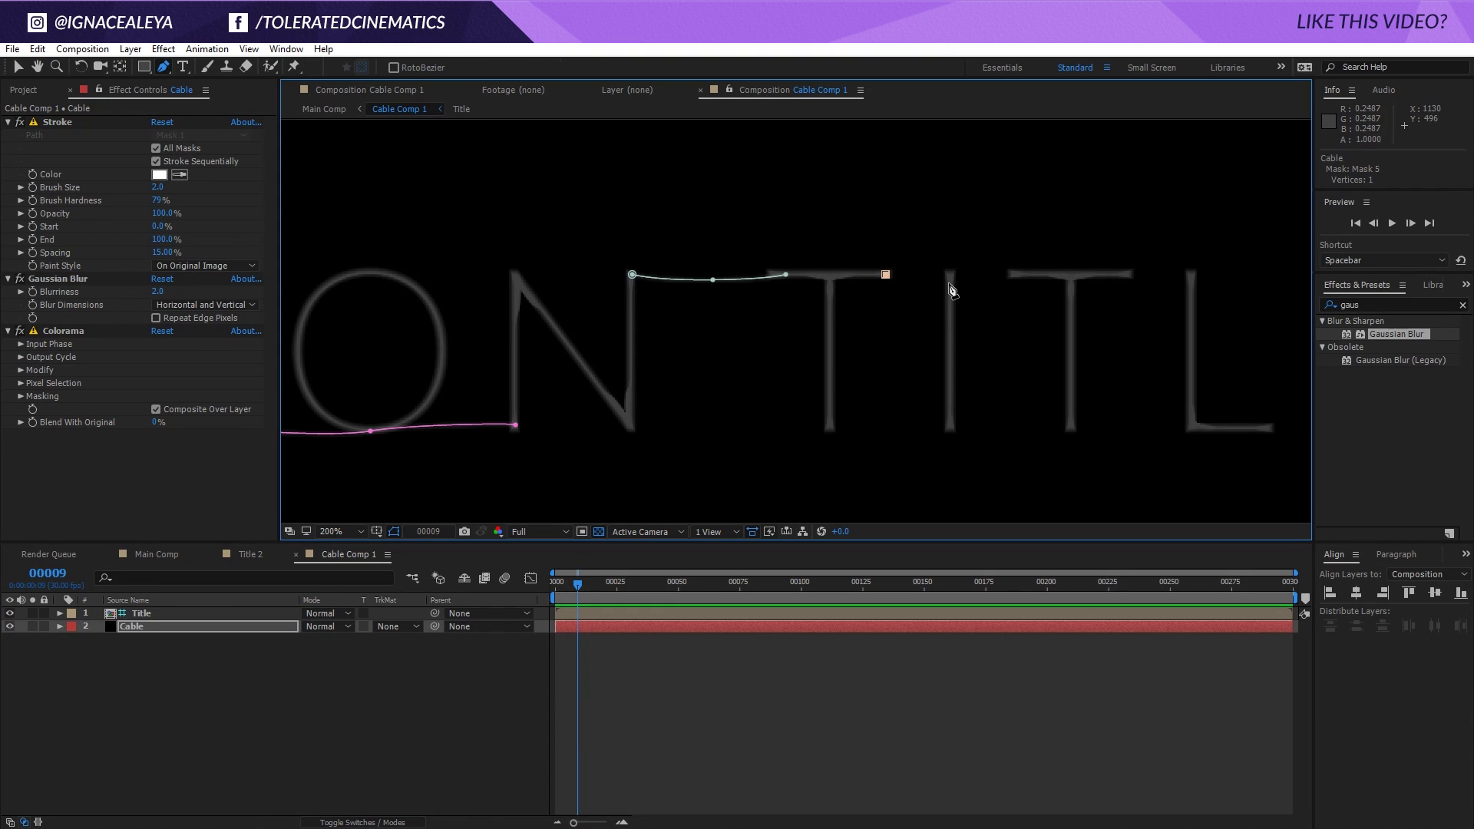
pyautogui.click(951, 275)
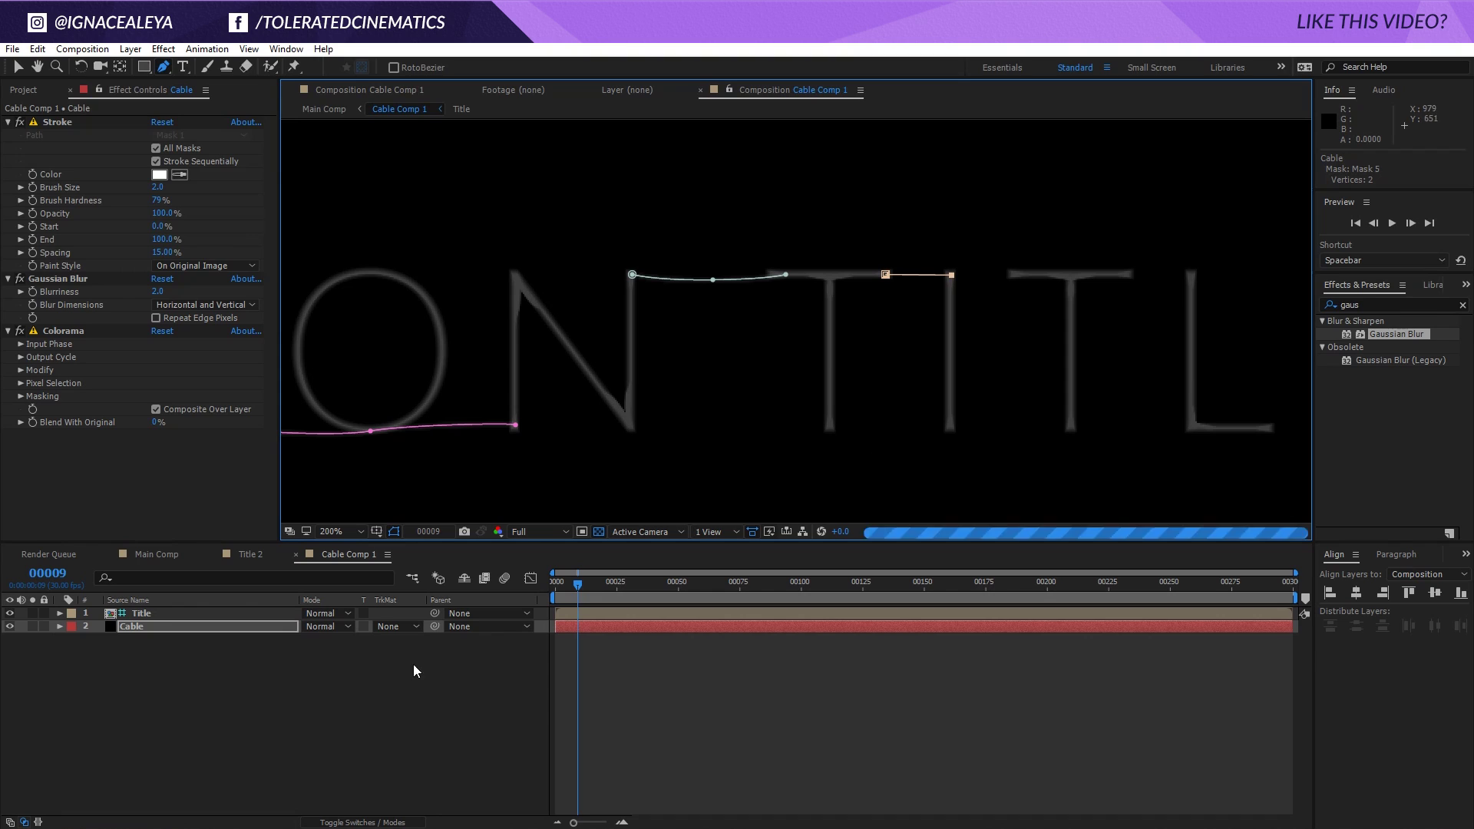
pyautogui.click(1024, 275)
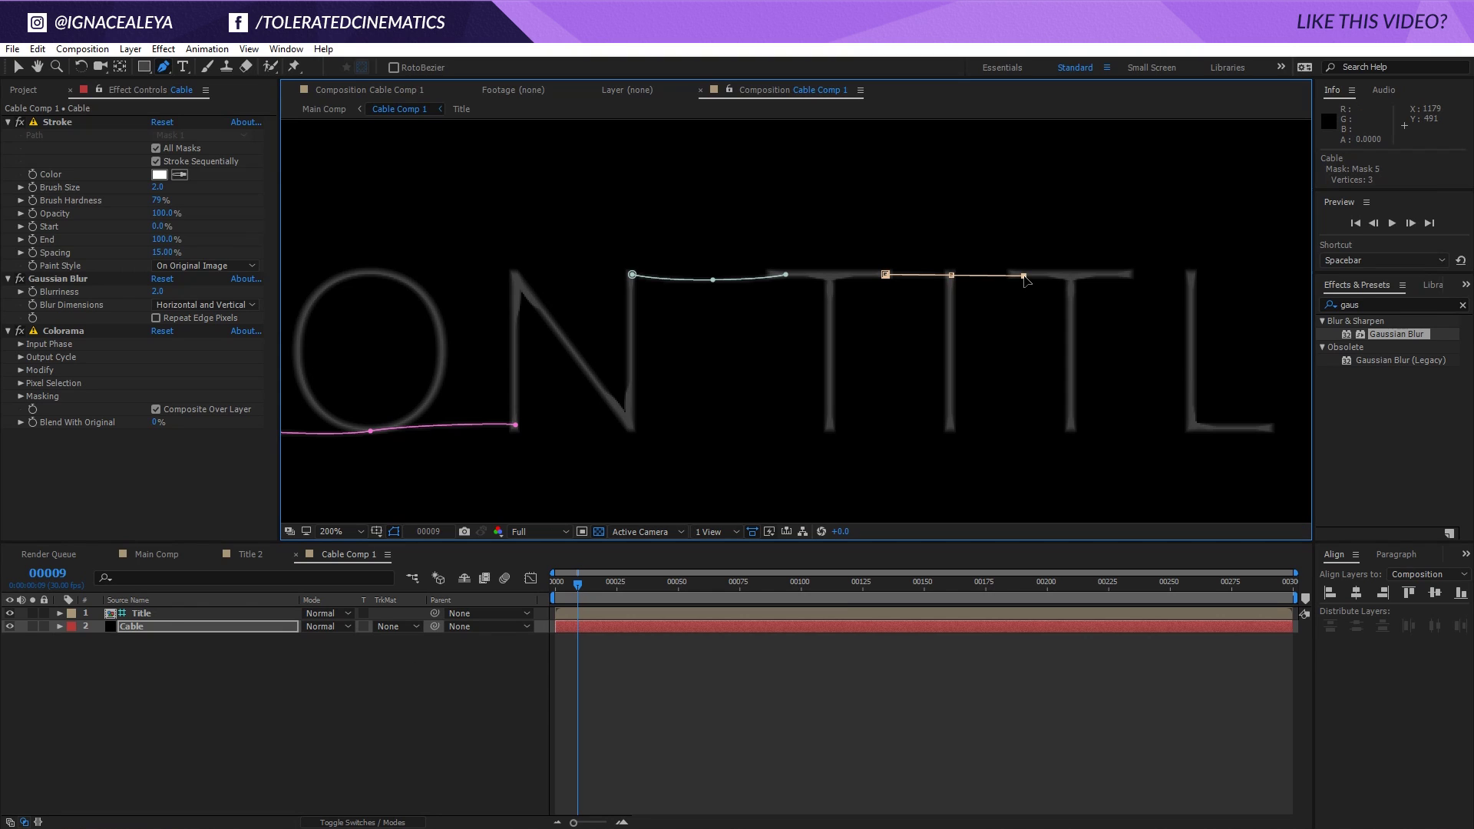
pyautogui.hotkey('ctrl', 'z')
pyautogui.click(1192, 276)
pyautogui.click(506, 662)
# Examine the connecting cables between the letters in Cable Comp 1 and in Main Comp, up close and with the whole frame fitted
pyautogui.press('h')
pyautogui.moveTo(898, 289); pyautogui.dragTo(1059, 292)
pyautogui.moveTo(790, 313); pyautogui.dragTo(948, 302)
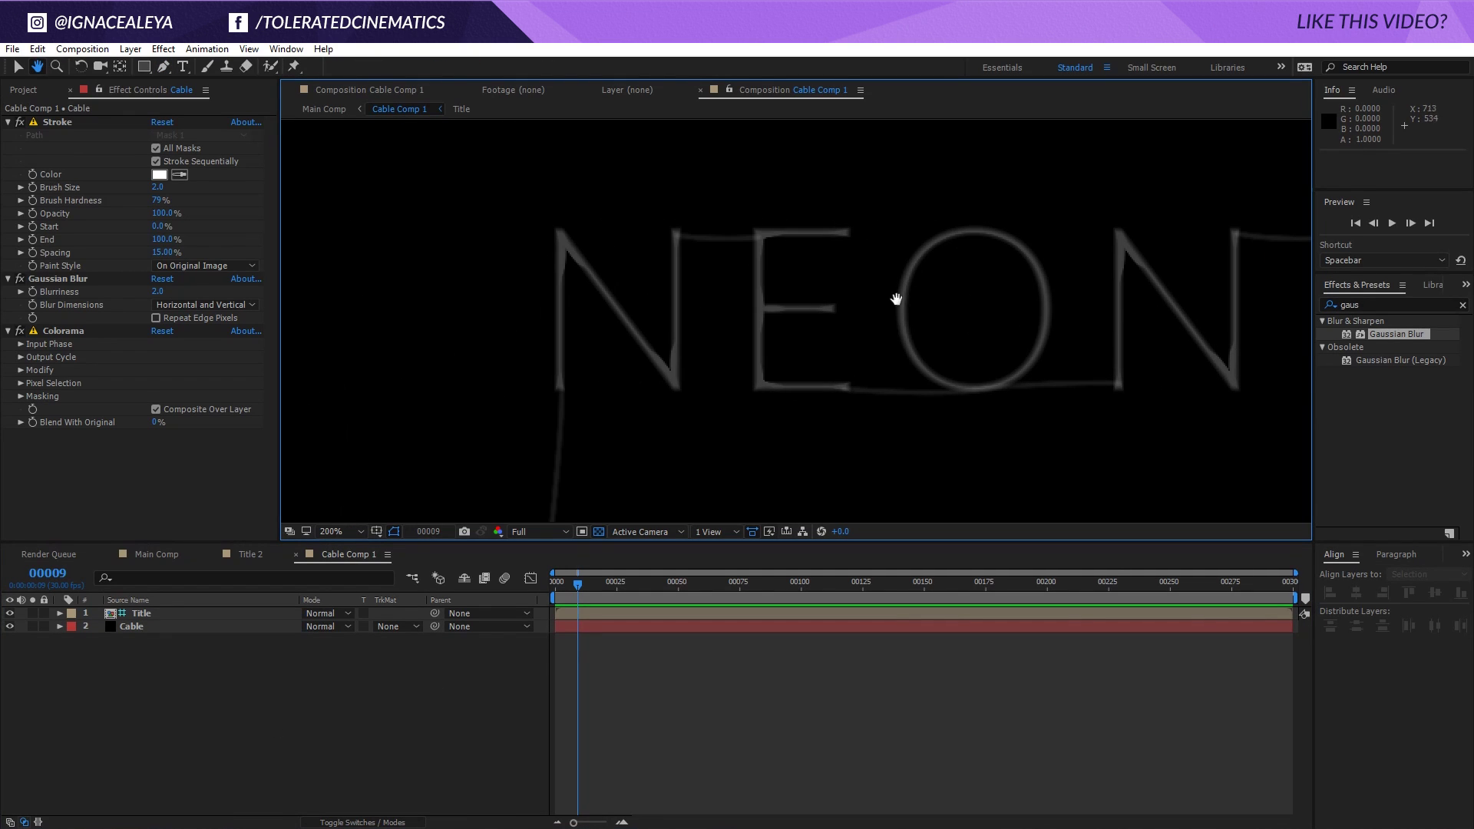
pyautogui.press('g')
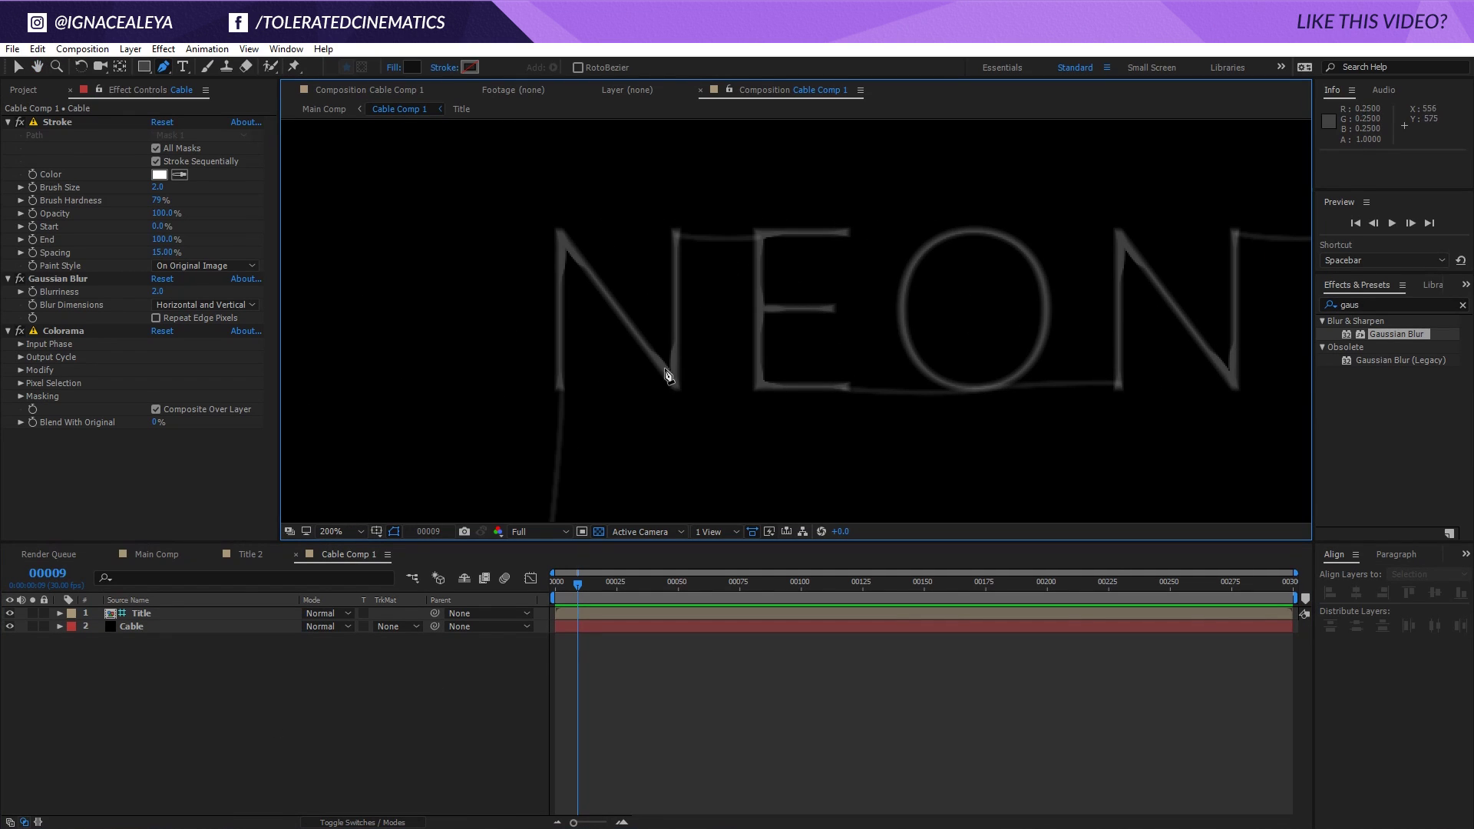
pyautogui.click(159, 561)
pyautogui.click(242, 757)
pyautogui.press('h')
pyautogui.moveTo(767, 176); pyautogui.dragTo(802, 268)
pyautogui.press('g')
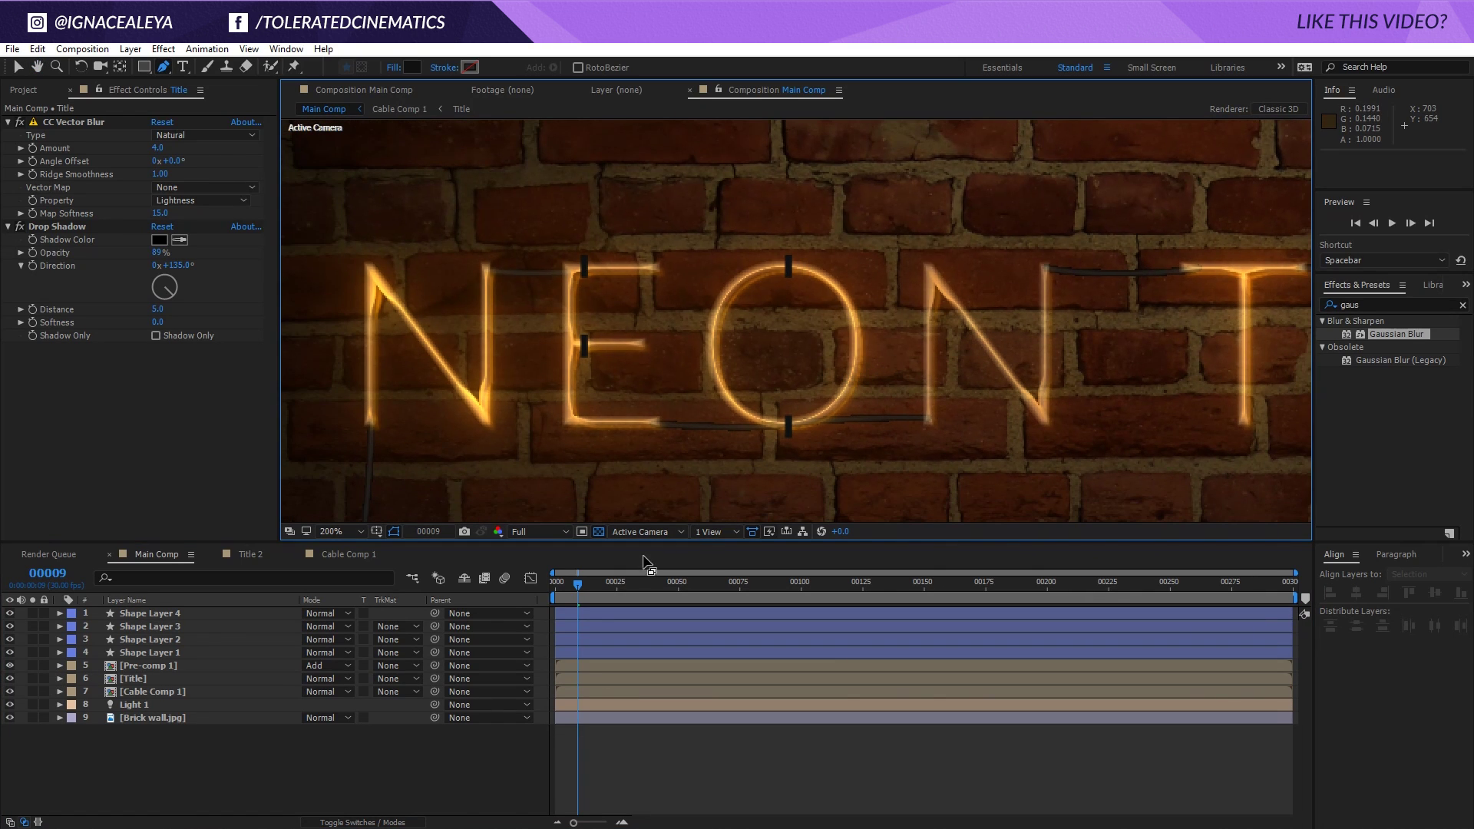
pyautogui.click(357, 532)
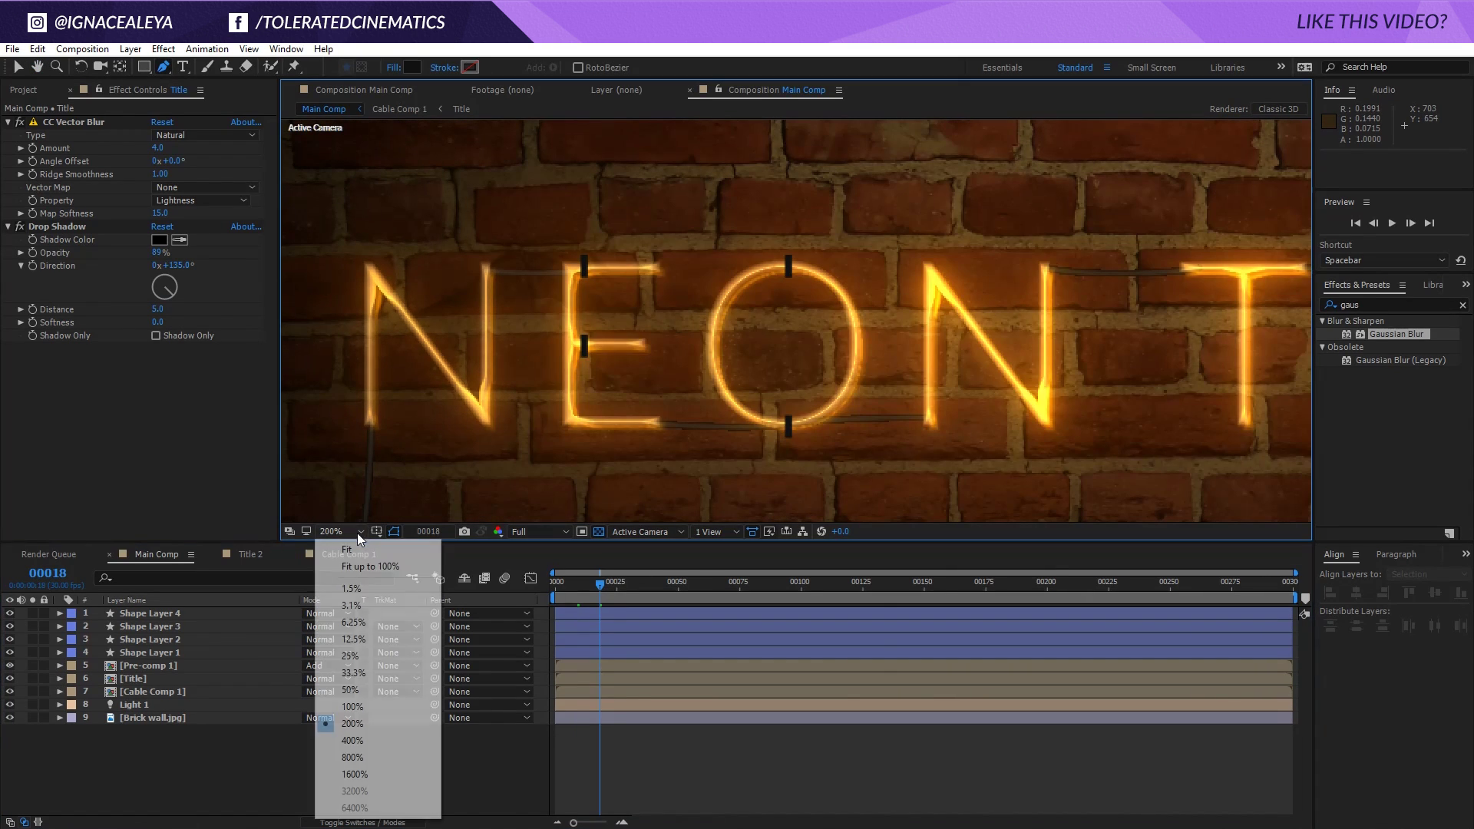
pyautogui.click(375, 568)
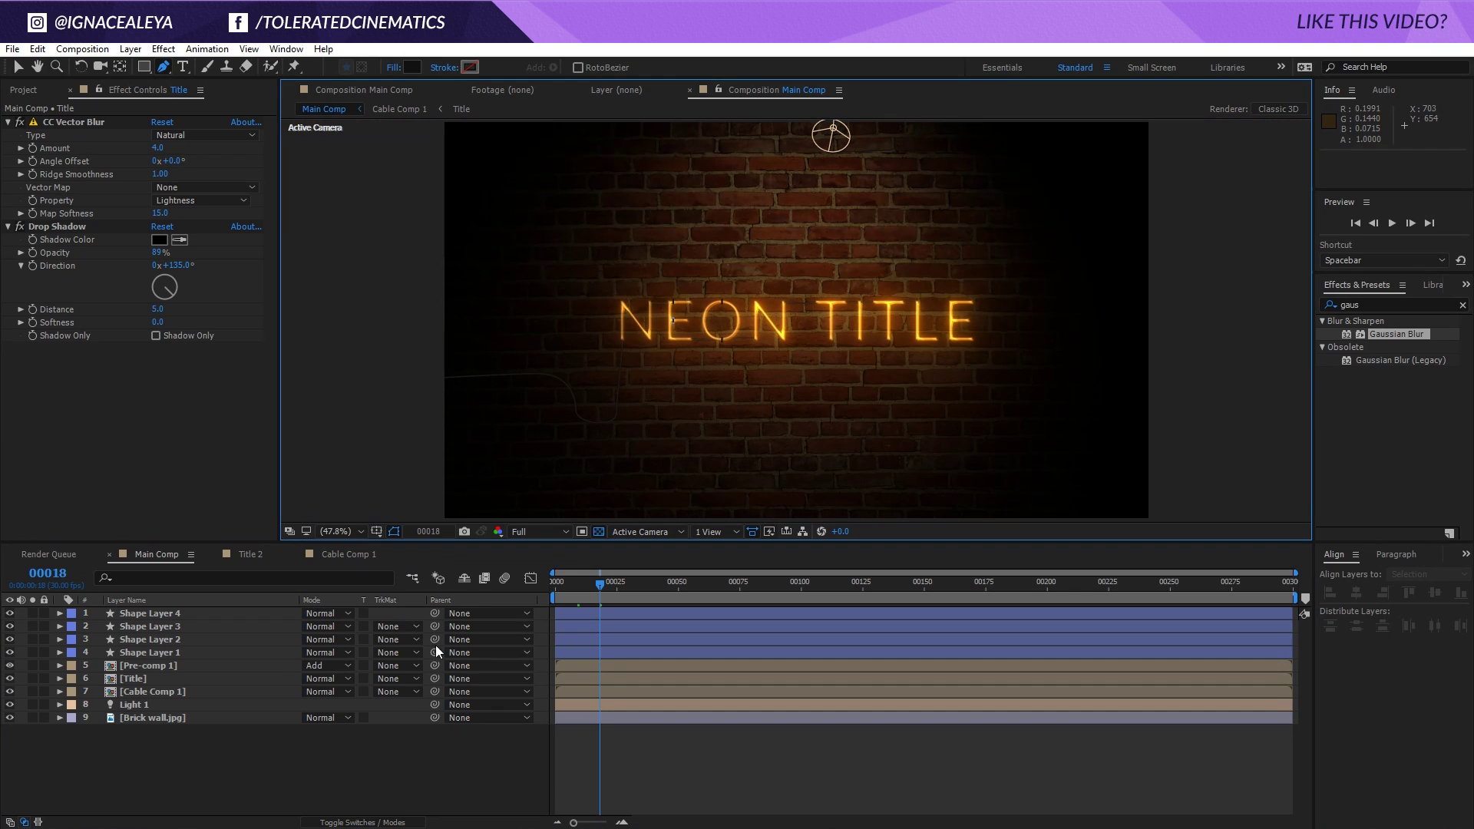
pyautogui.click(435, 769)
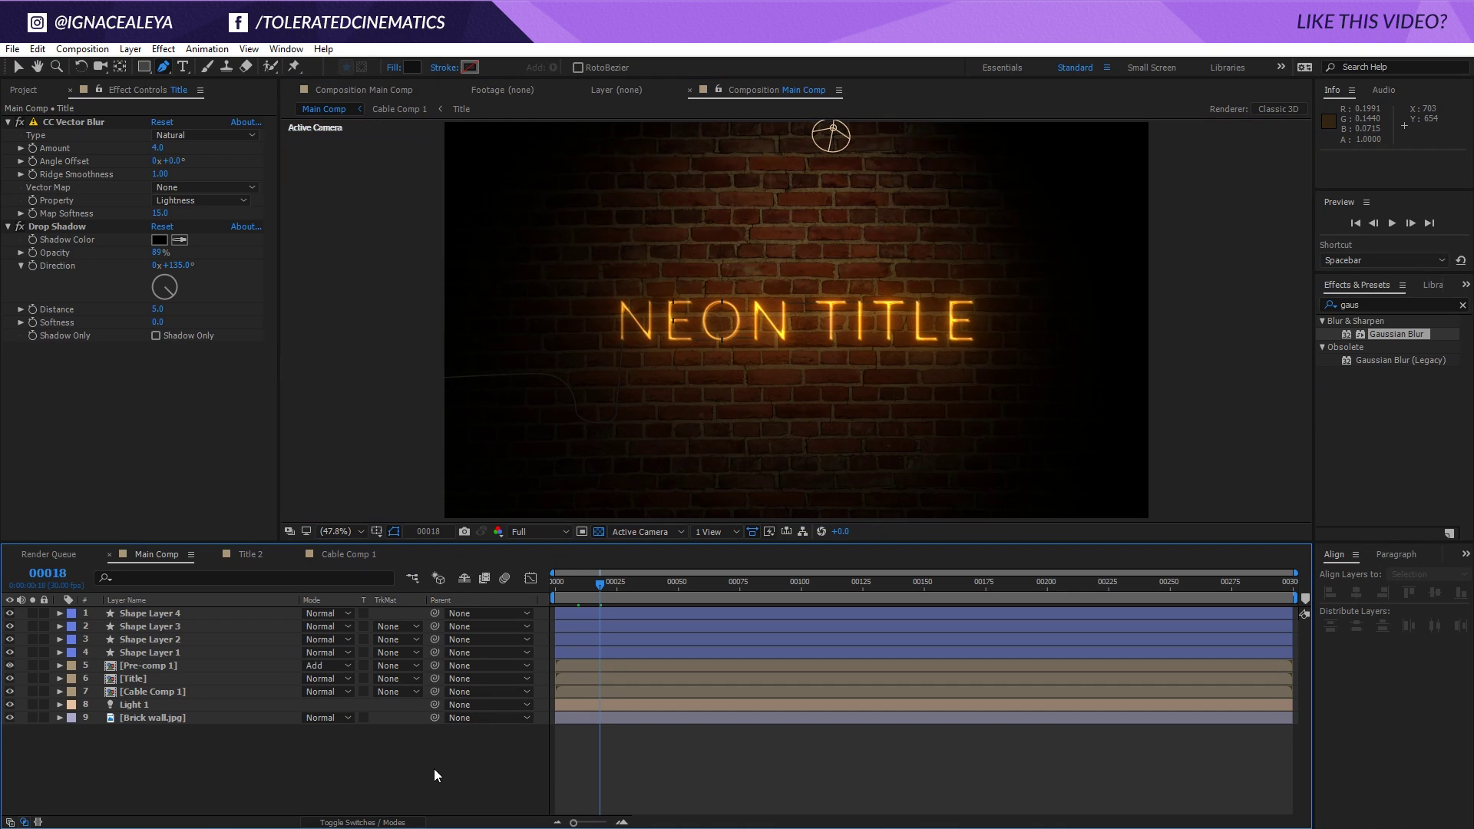
# Turn Cable Comp 1, Title, Pre-comp 1 and the four shape layers into 3D layers
pyautogui.click(187, 721)
pyautogui.click(363, 822)
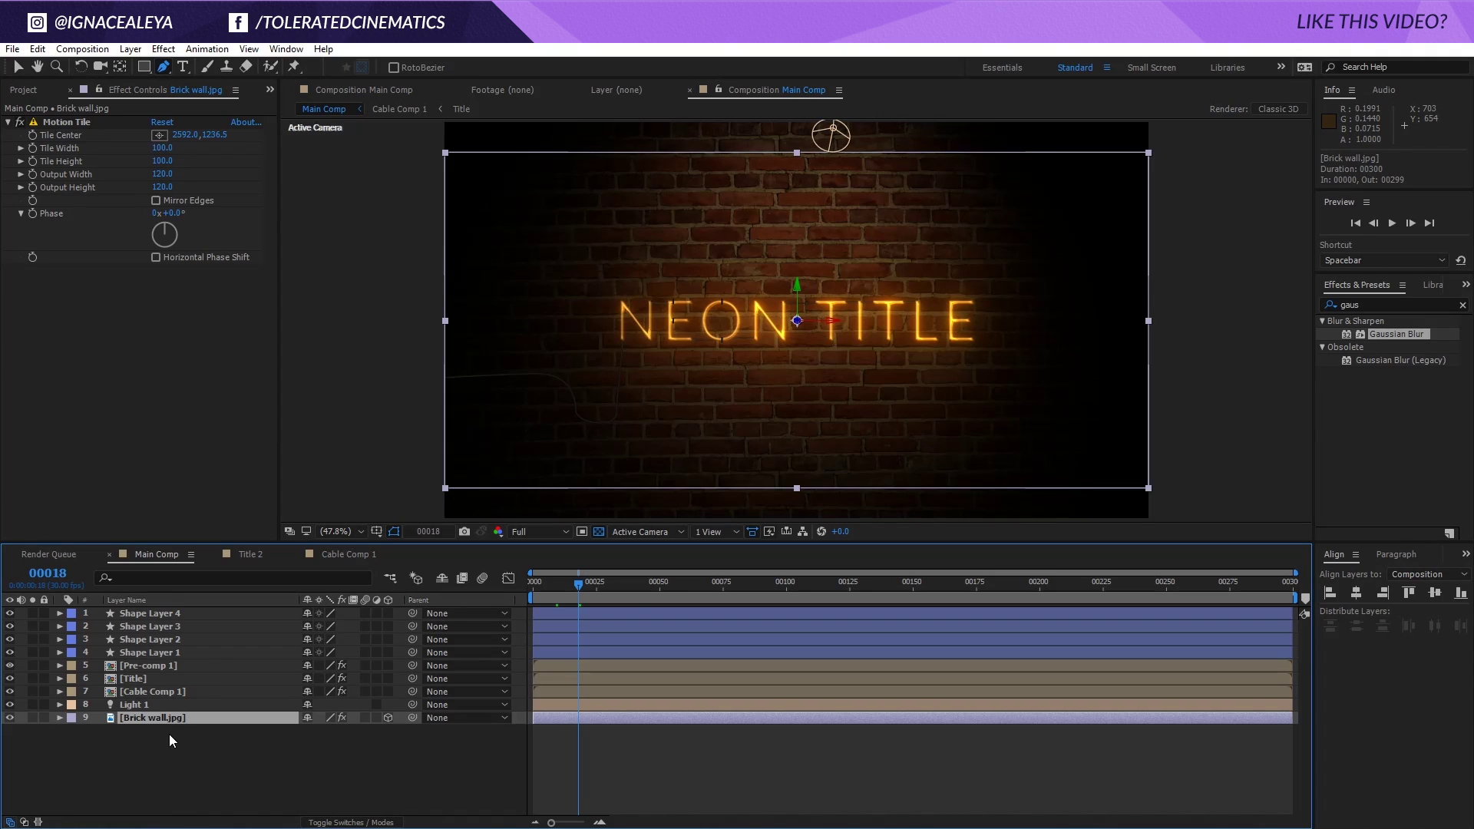
pyautogui.click(159, 691)
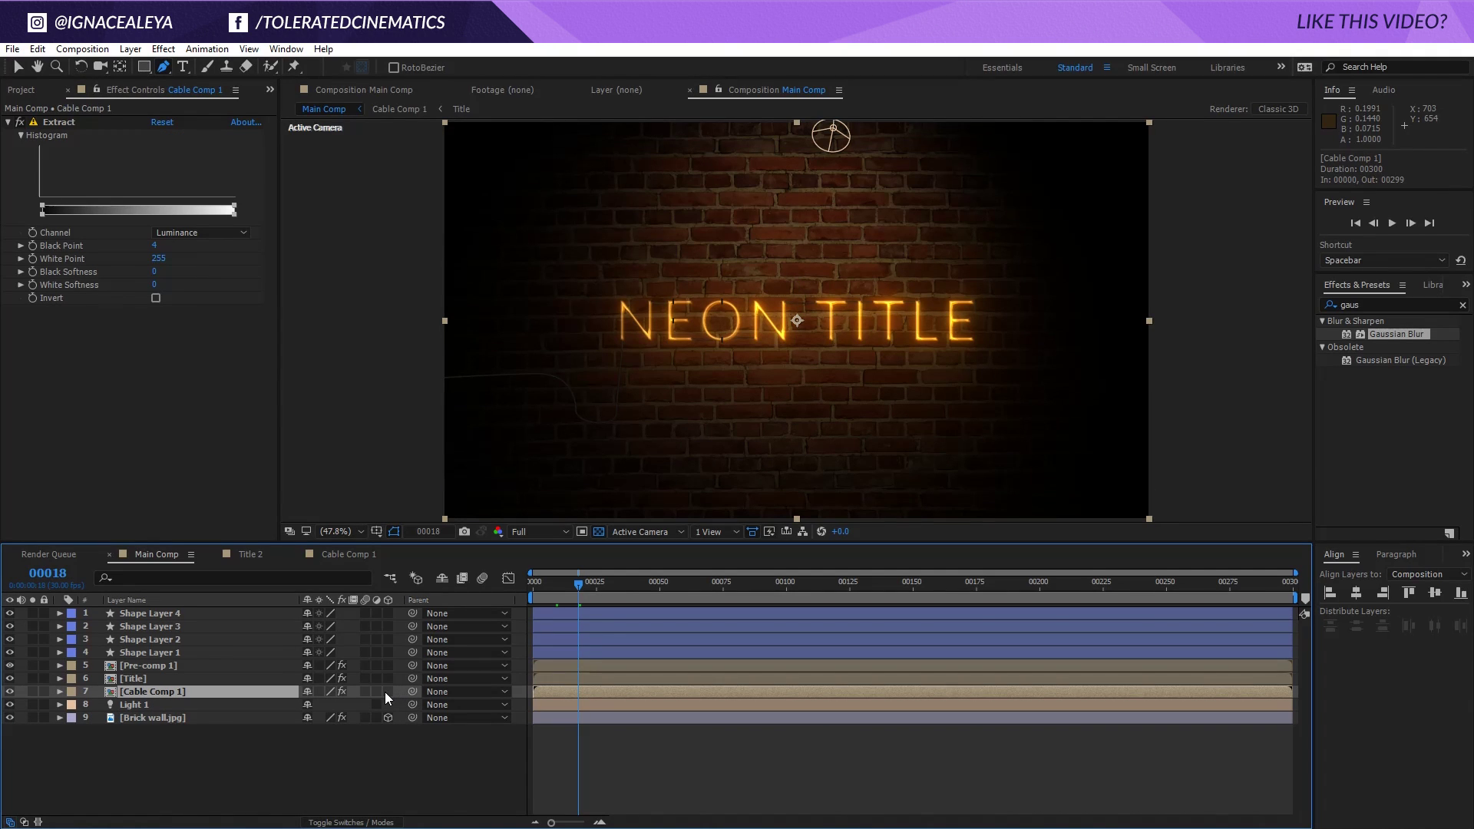
pyautogui.moveTo(386, 691); pyautogui.dragTo(403, 611)
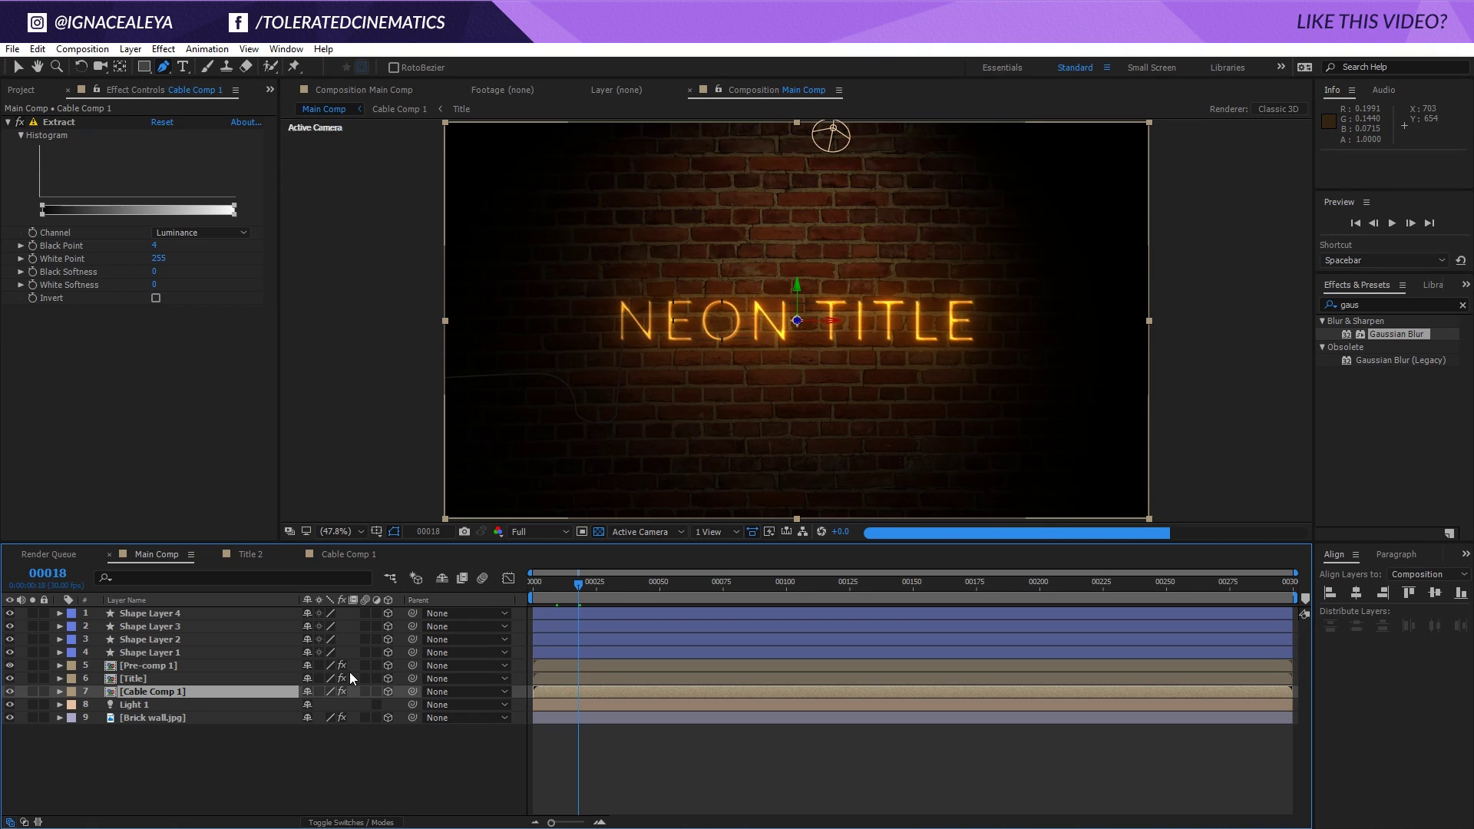
# Parent Cable Comp 1, Pre-comp 1 and Shape Layers 1 to 4 to the Title layer
pyautogui.keyDown('ctrl'); pyautogui.click(163, 652); pyautogui.keyUp('ctrl')
pyautogui.keyDown('ctrl'); pyautogui.click(160, 662); pyautogui.keyUp('ctrl')
pyautogui.keyDown('ctrl'); pyautogui.click(164, 640); pyautogui.keyUp('ctrl')
pyautogui.keyDown('ctrl'); pyautogui.click(169, 626); pyautogui.keyUp('ctrl')
pyautogui.keyDown('ctrl'); pyautogui.click(173, 613); pyautogui.keyUp('ctrl')
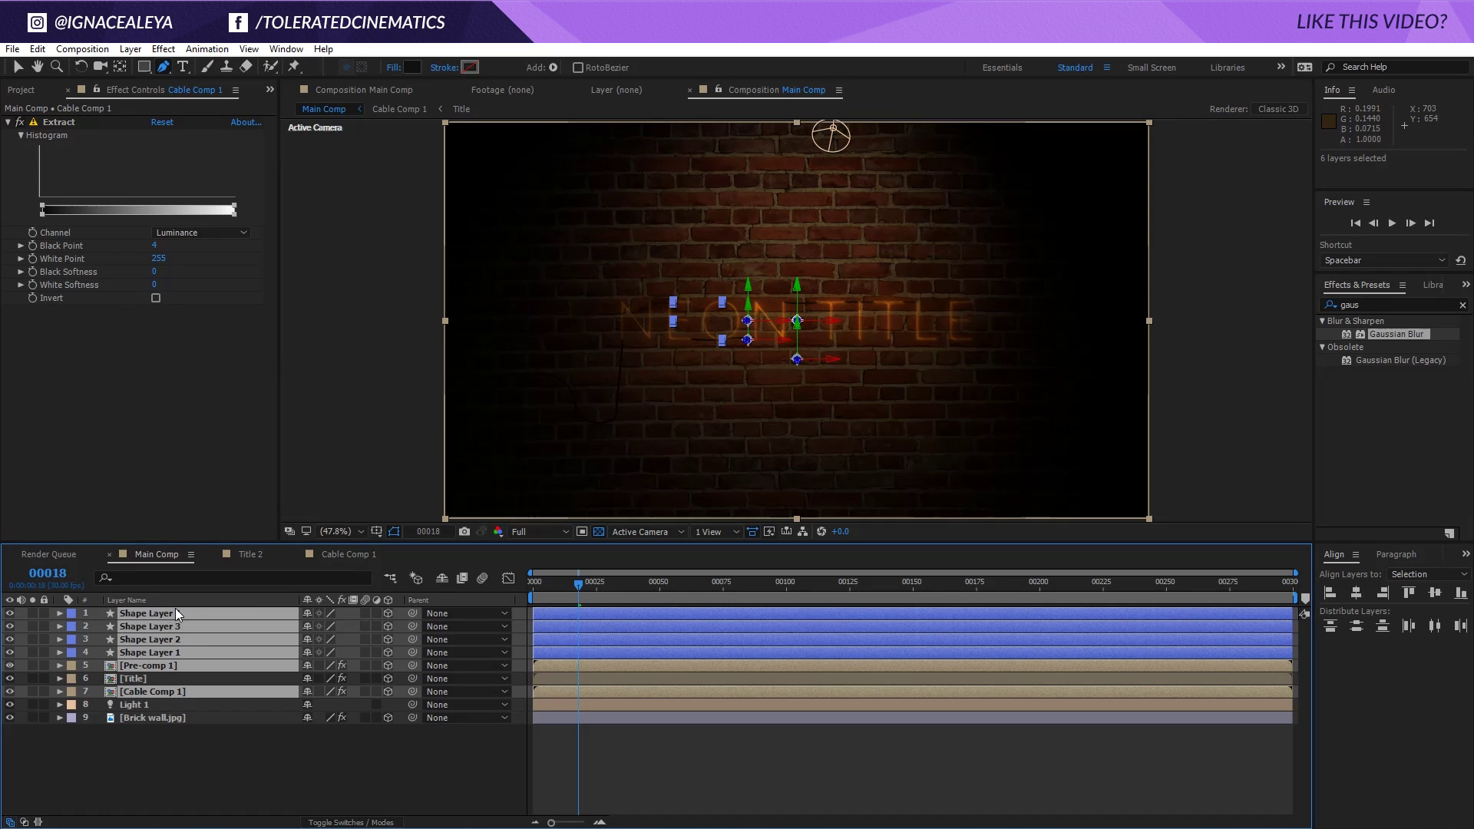
pyautogui.moveTo(413, 652); pyautogui.dragTo(181, 678)
pyautogui.click(192, 745)
# Bring the Title layer and its parented layers forward off the wall by setting its Z position to -25
pyautogui.click(160, 678)
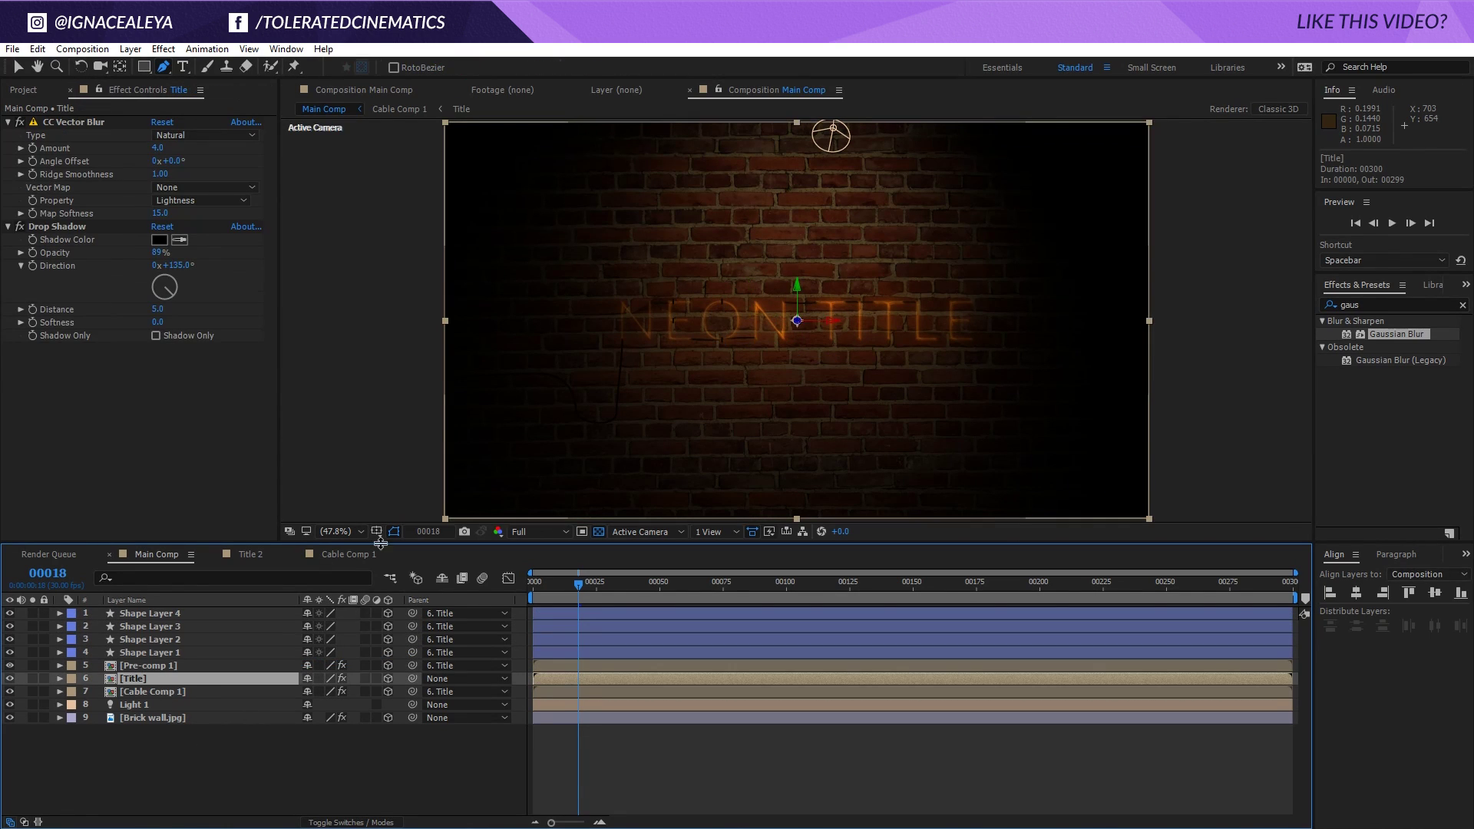
pyautogui.scroll(1, 774, 296)
pyautogui.scroll(2, 773, 297)
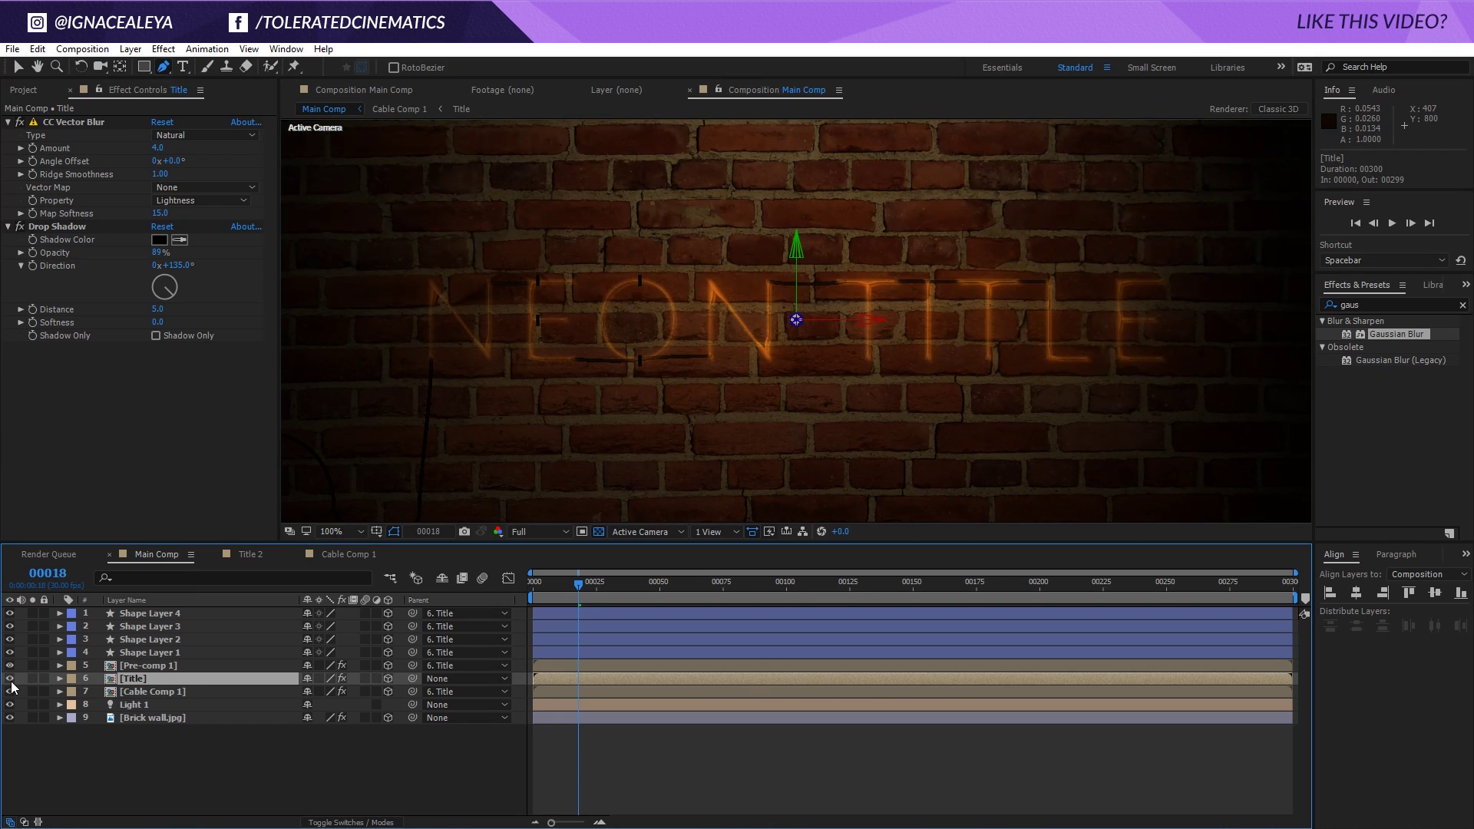
pyautogui.click(154, 665)
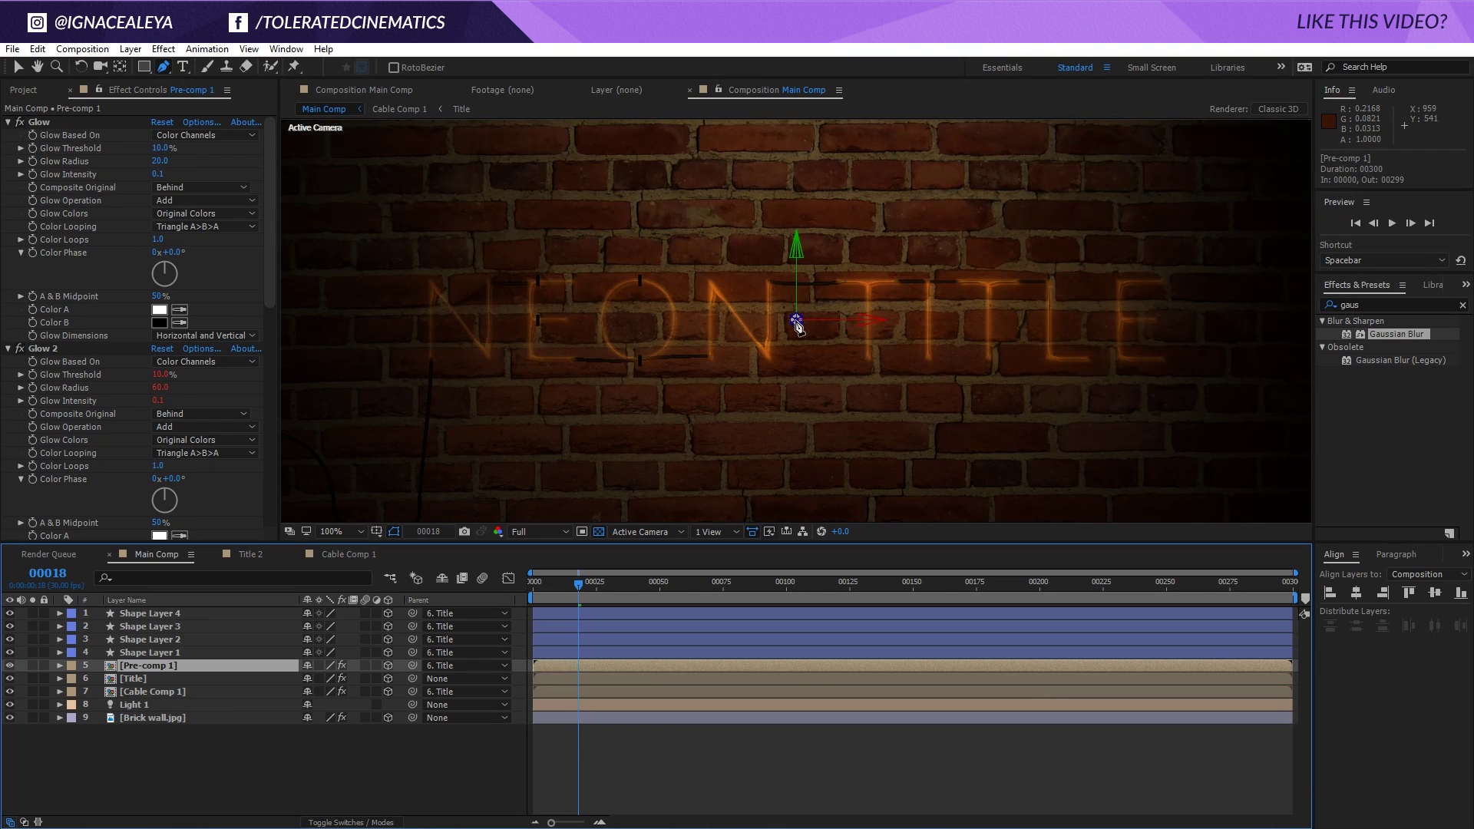
pyautogui.press('v')
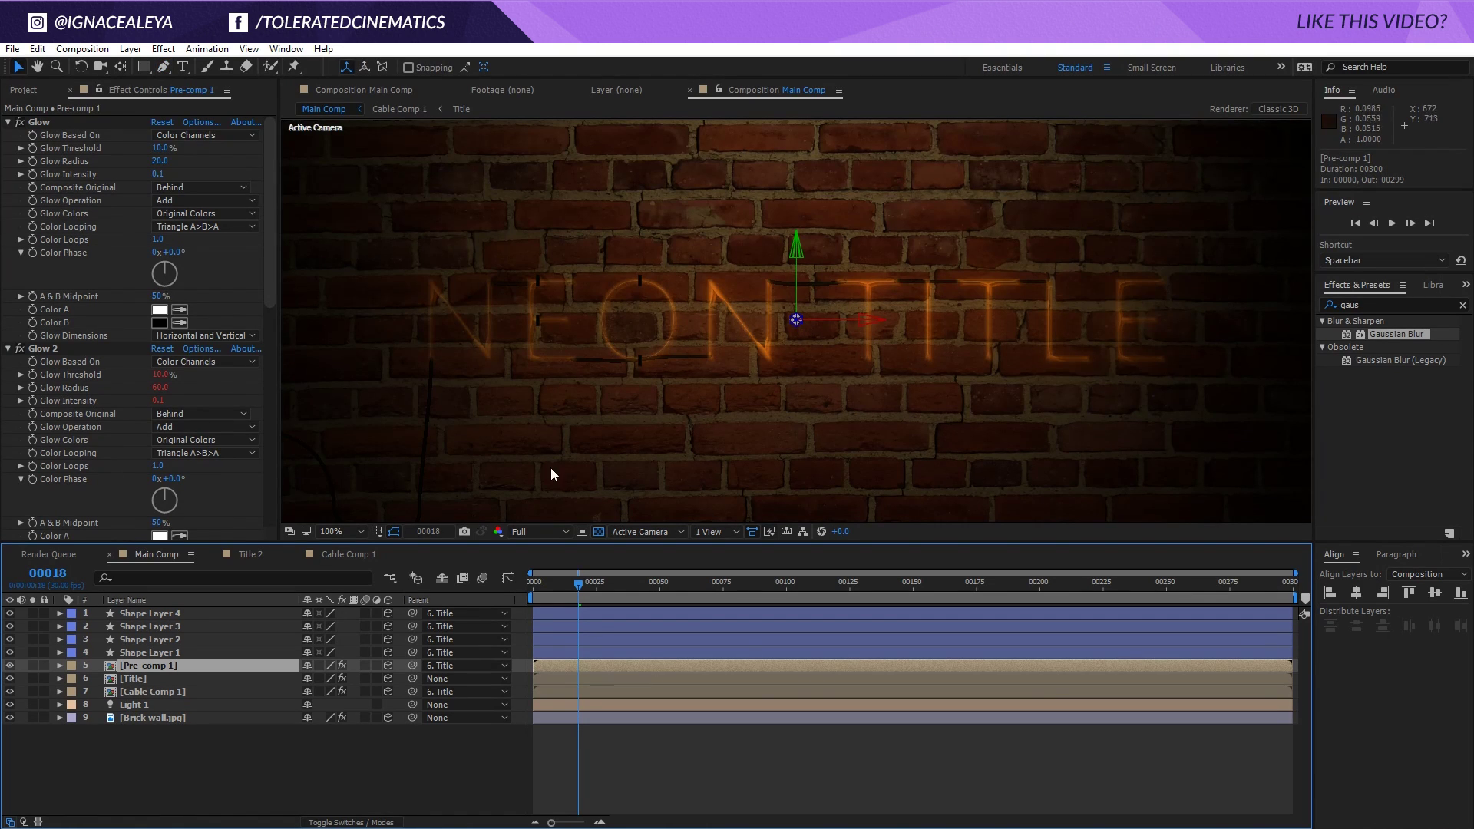
pyautogui.keyDown('ctrl'); pyautogui.click(172, 678); pyautogui.keyUp('ctrl')
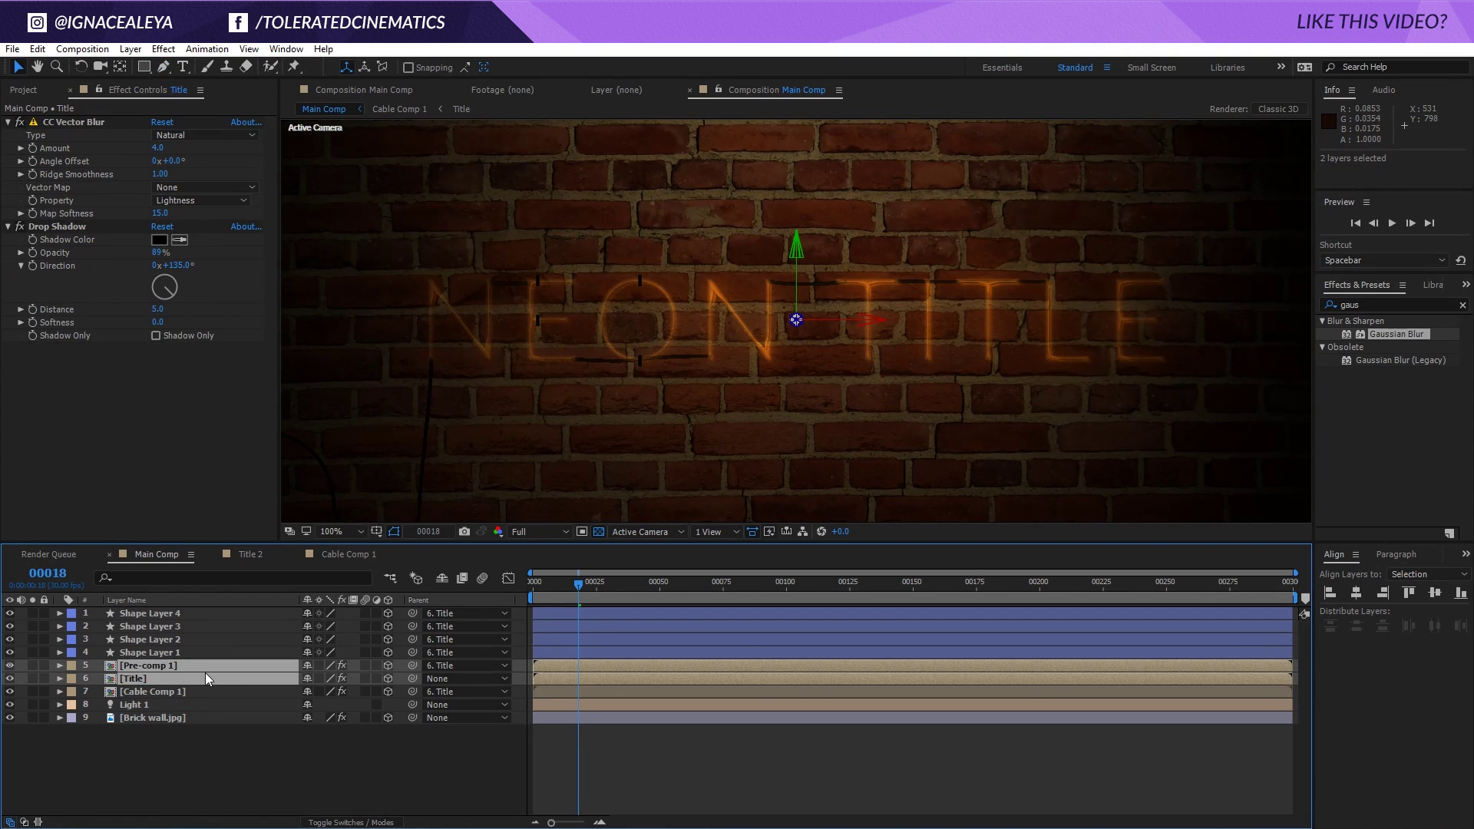
pyautogui.click(171, 692)
pyautogui.click(150, 679)
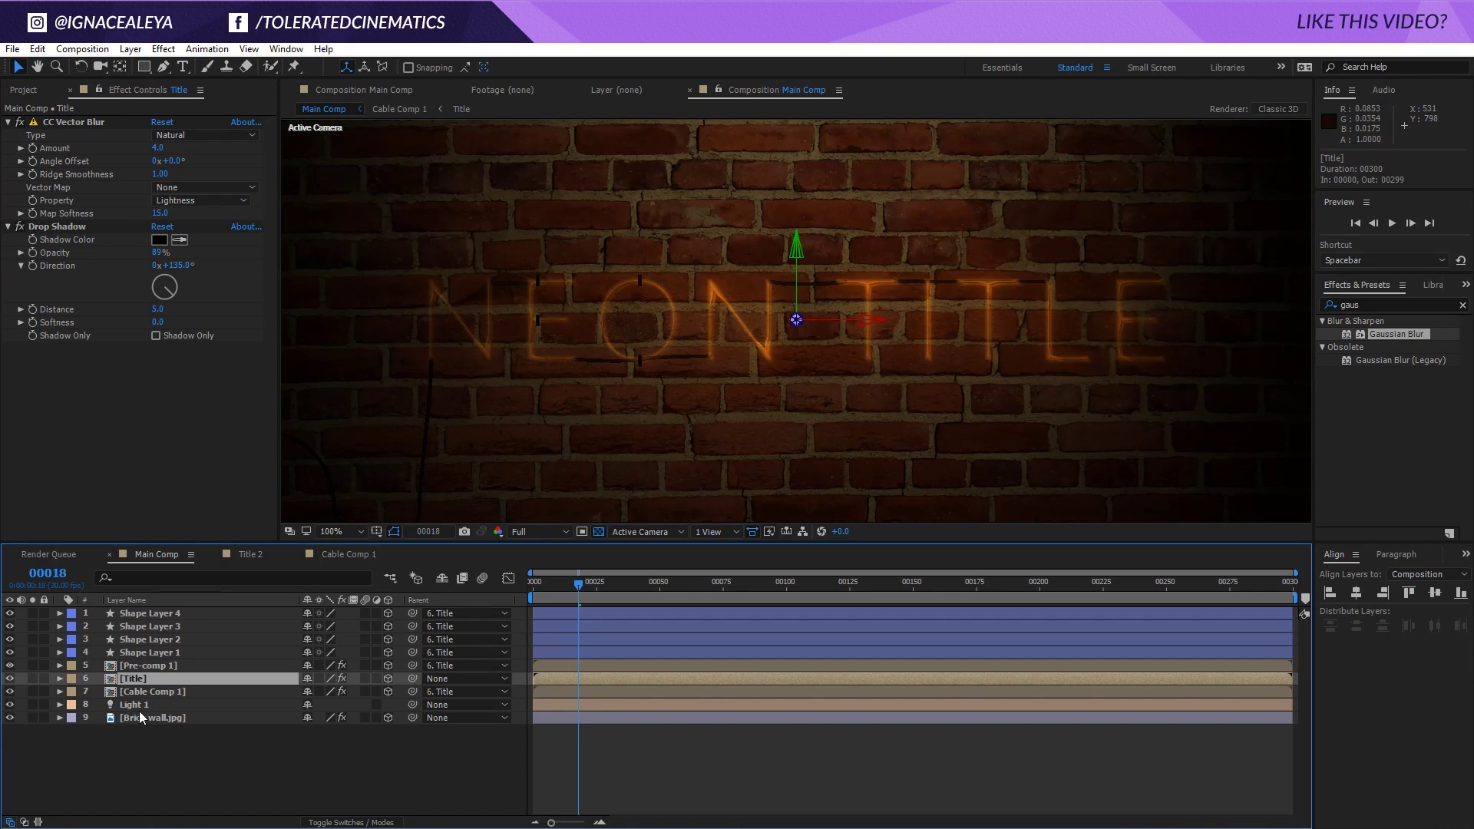
pyautogui.press('p')
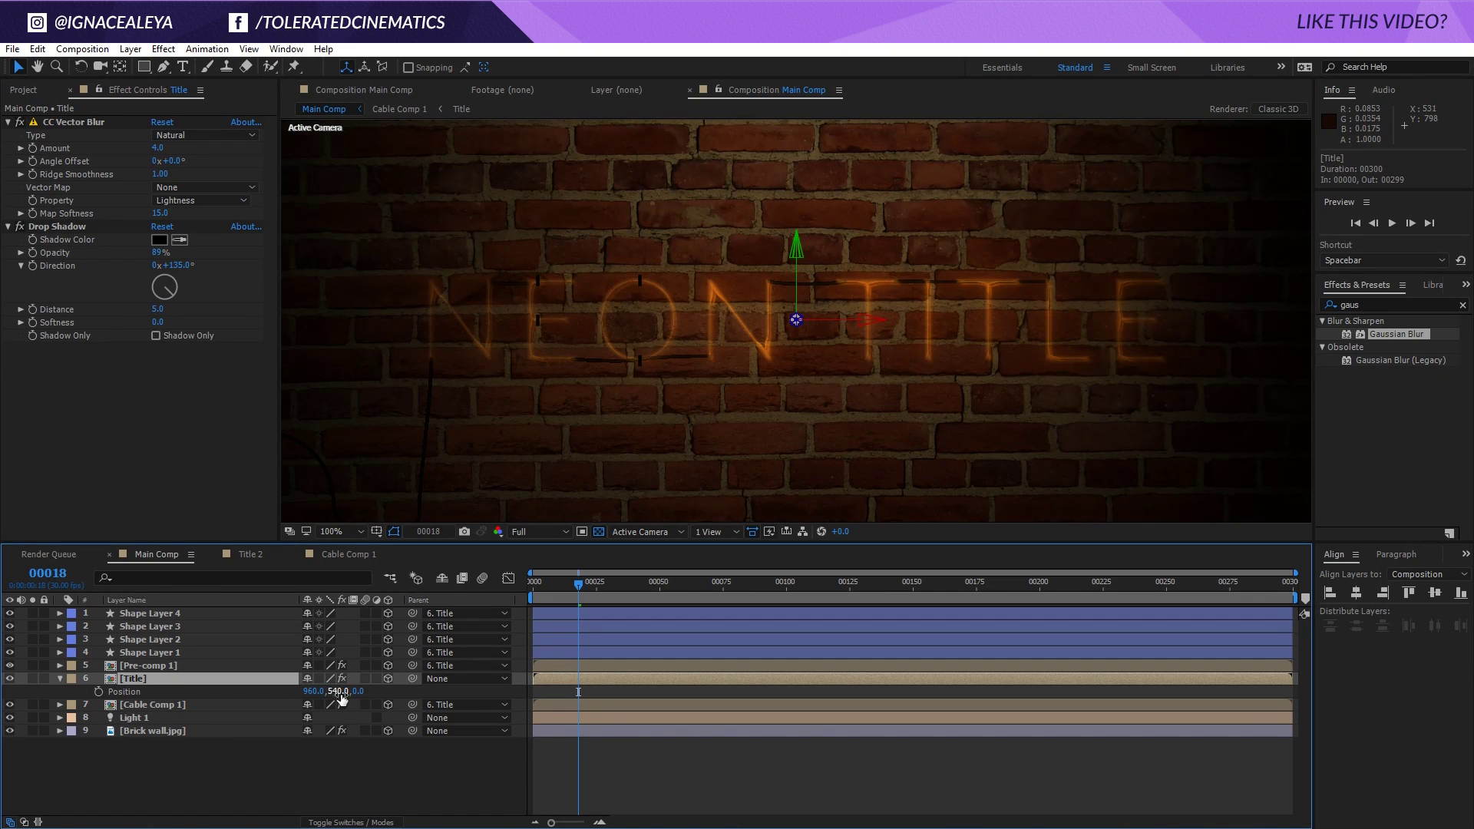
pyautogui.moveTo(357, 696); pyautogui.dragTo(338, 691)
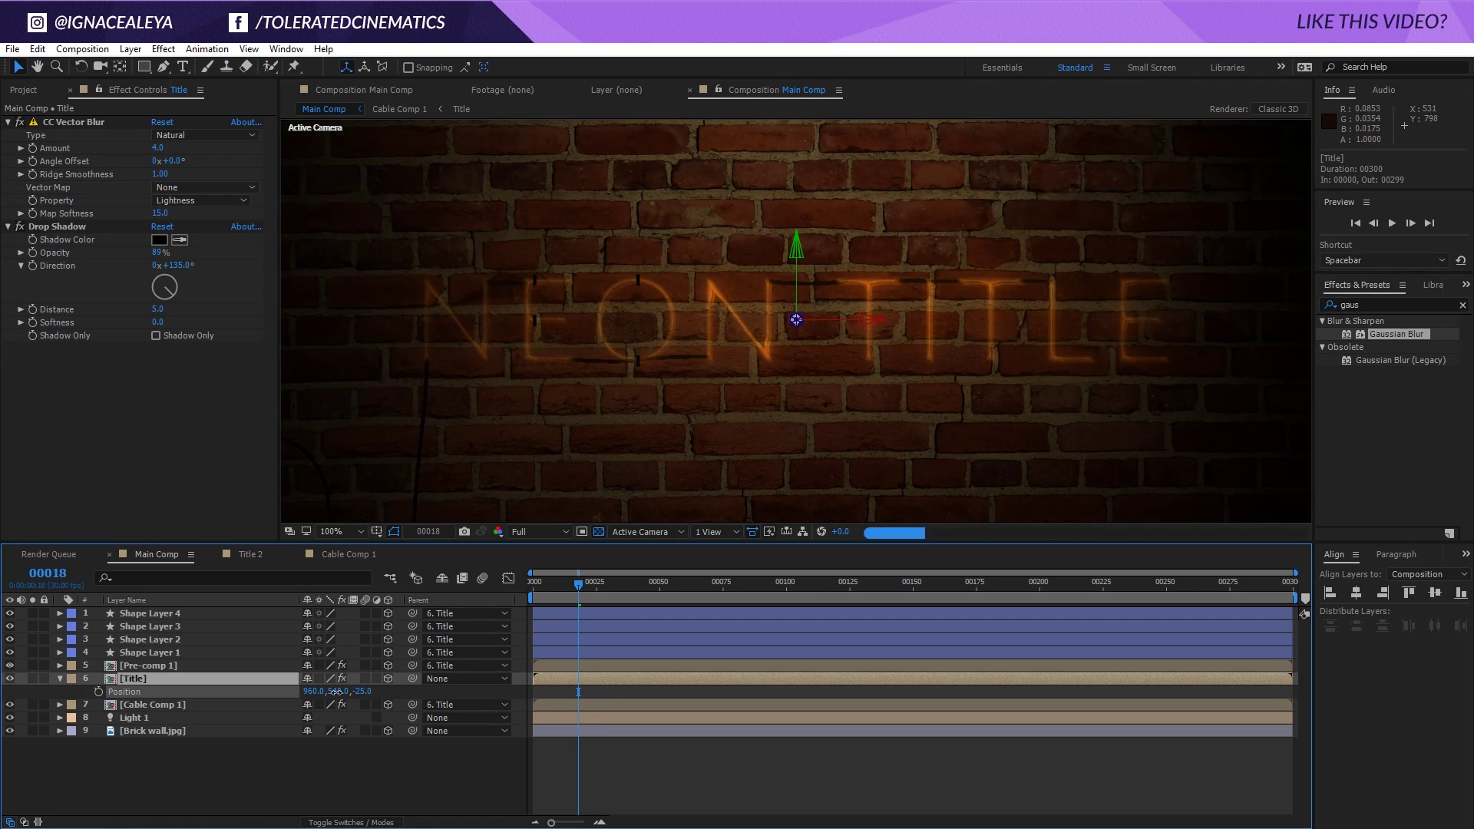
pyautogui.click(301, 753)
# Offset Pre-comp 1 in front of the title by setting its Z position to -14
pyautogui.click(170, 666)
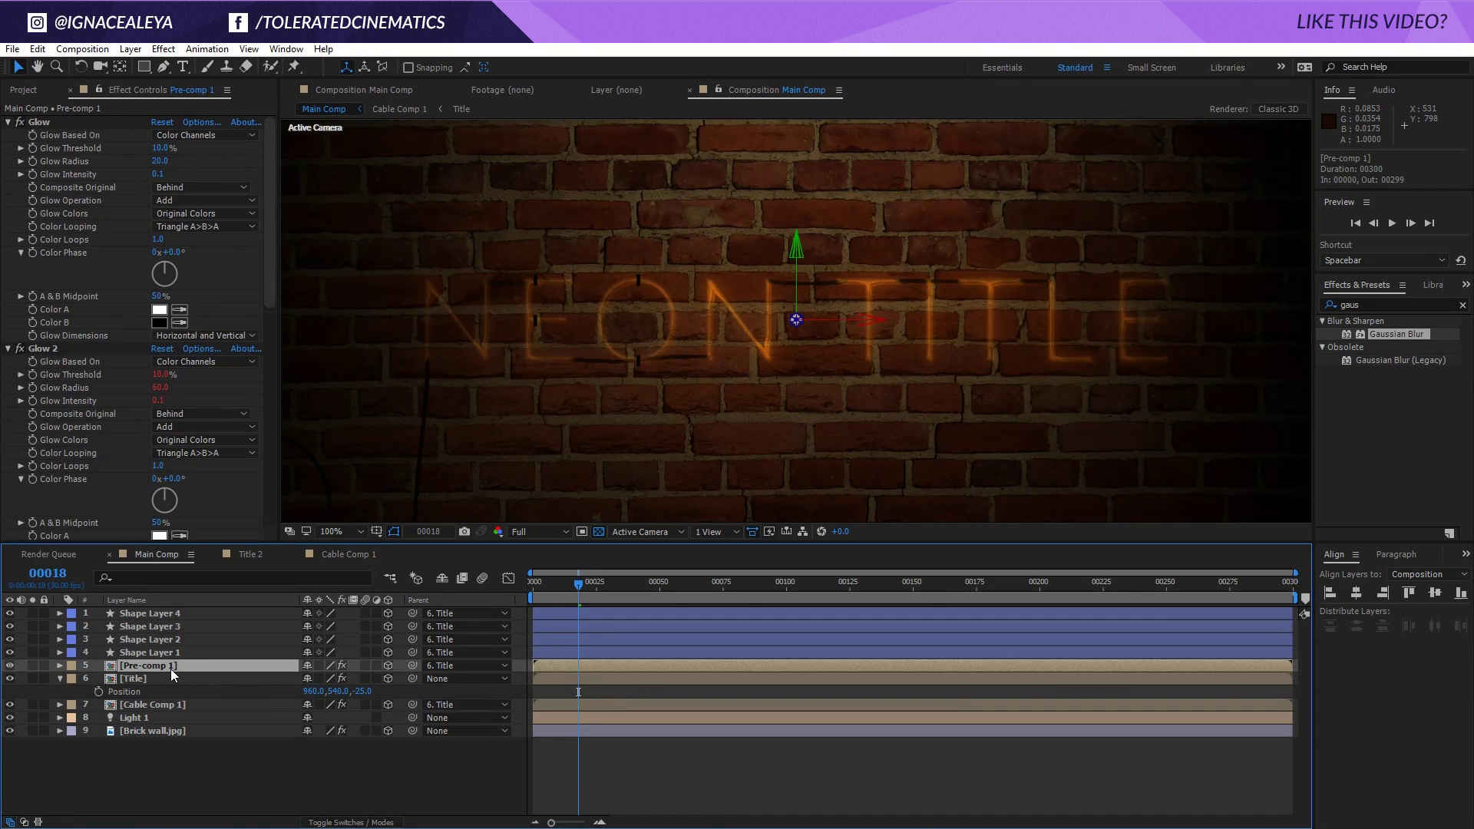
pyautogui.press('p')
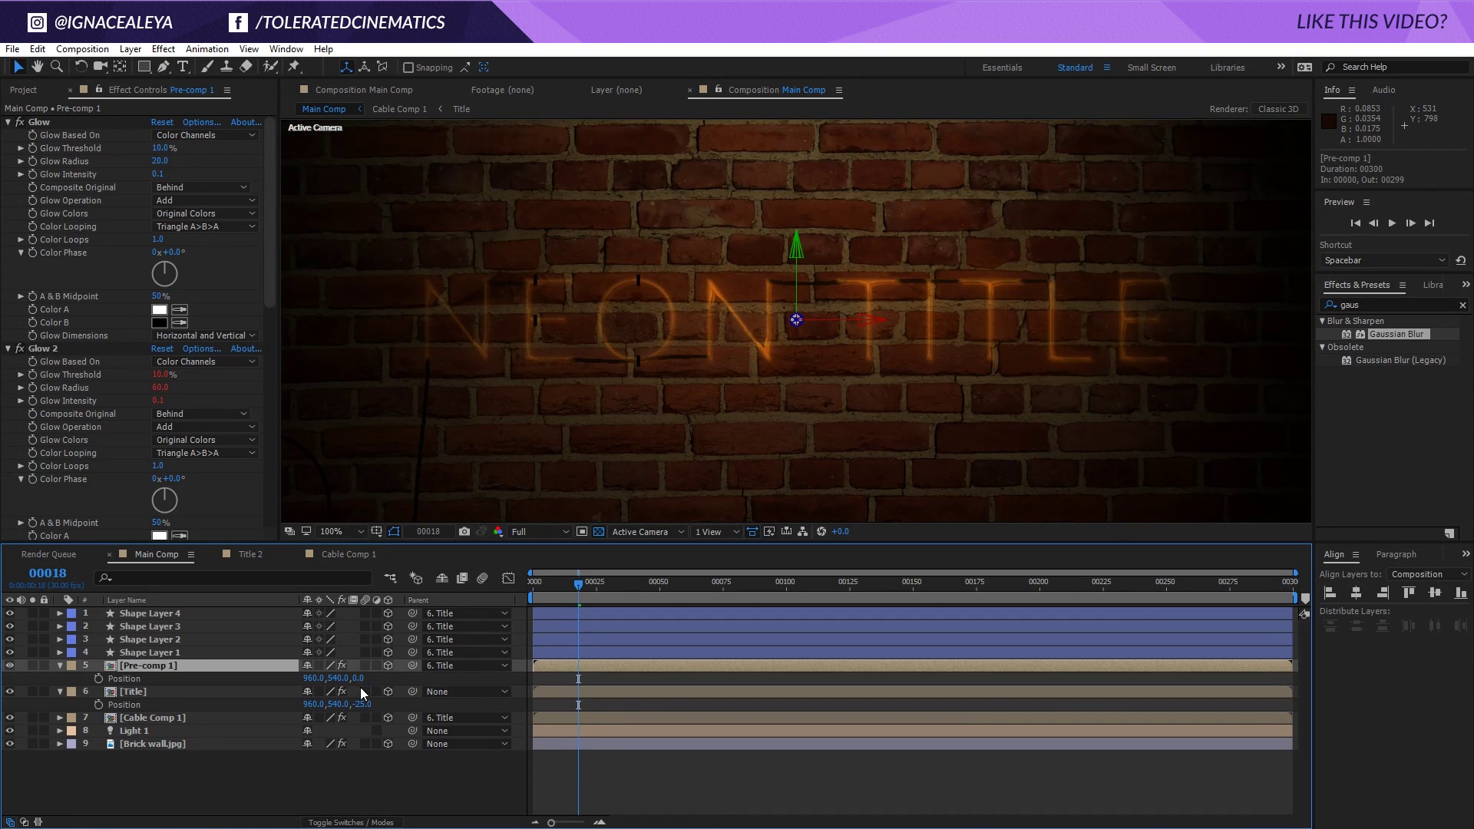
pyautogui.moveTo(356, 680); pyautogui.dragTo(345, 680)
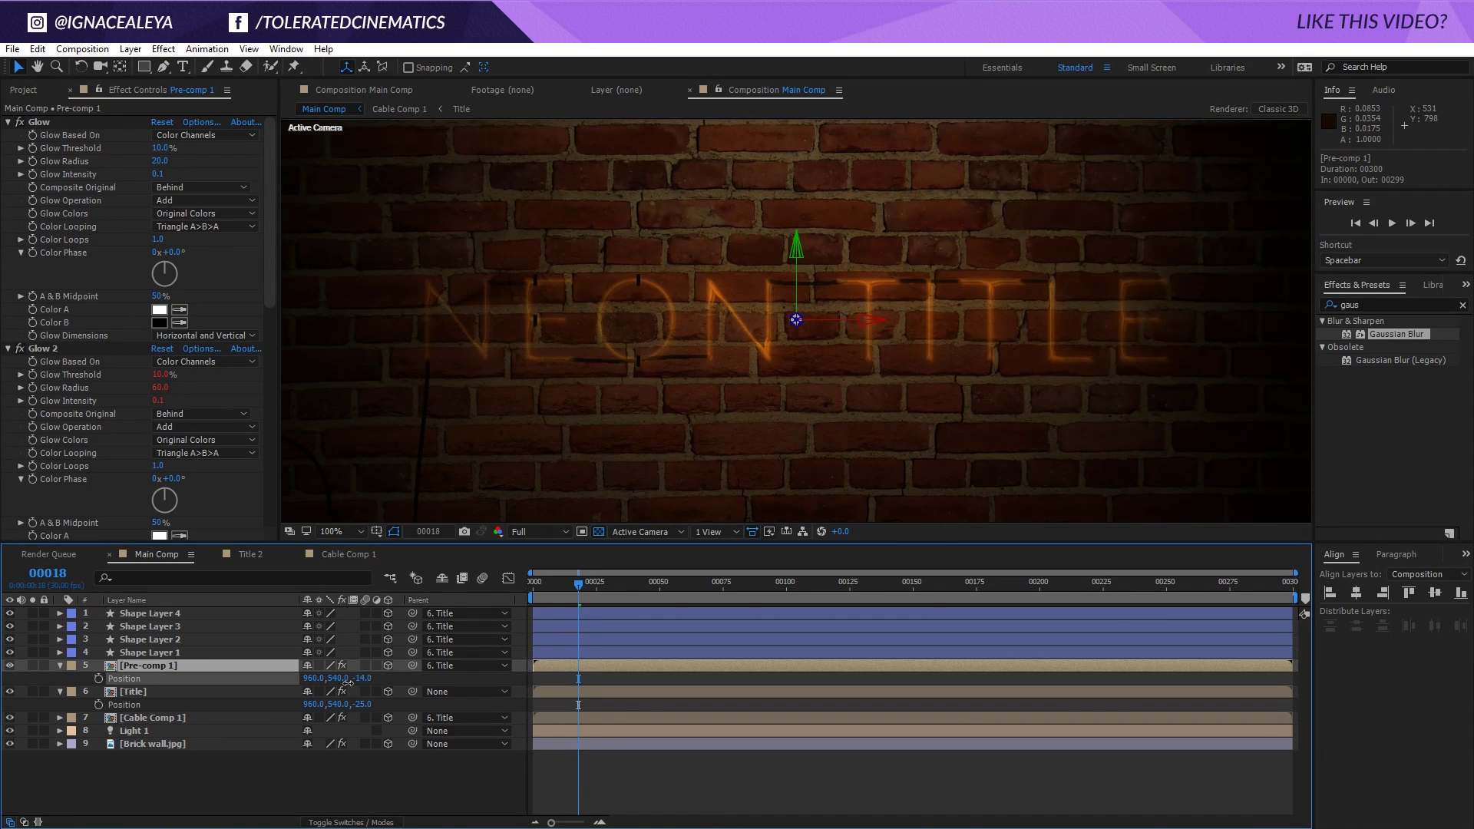
pyautogui.click(320, 766)
# Return to frame 0 and add a two-node camera with the 35mm preset to Main Comp
pyautogui.moveTo(551, 590); pyautogui.dragTo(488, 584)
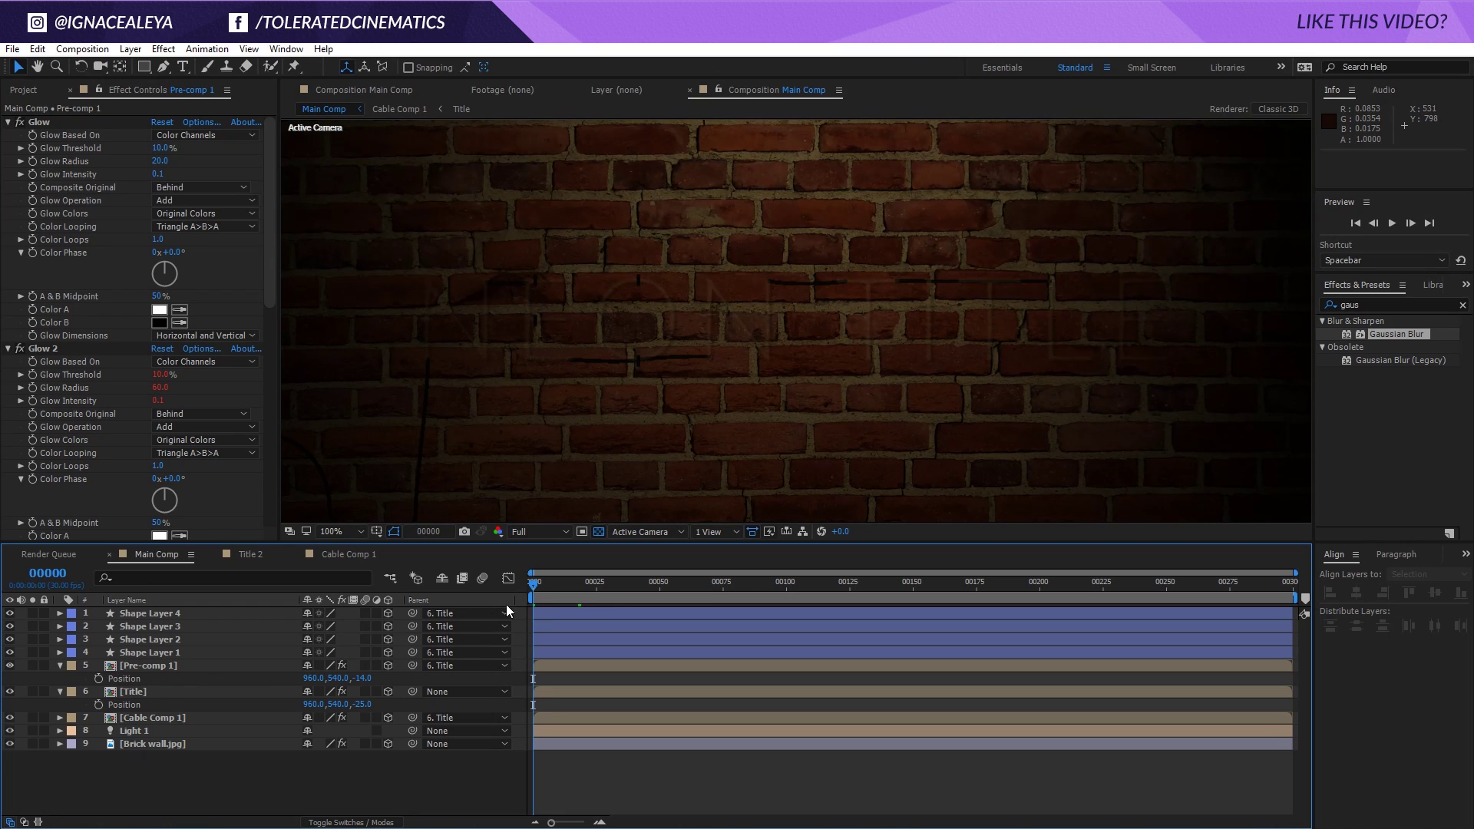
pyautogui.moveTo(583, 587); pyautogui.dragTo(533, 595)
pyautogui.rightClick(164, 780)
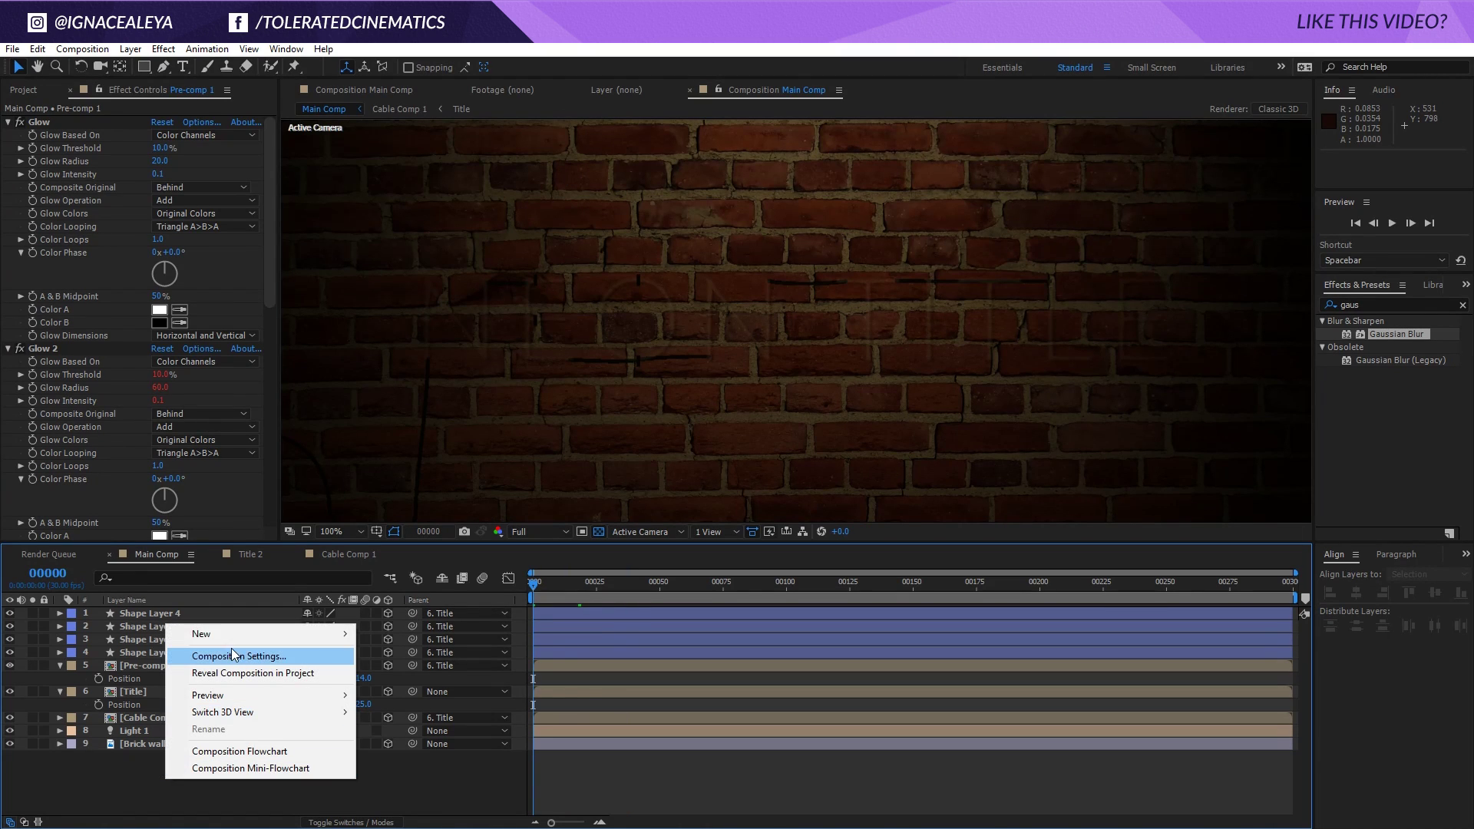
pyautogui.moveTo(215, 634)
pyautogui.click(419, 707)
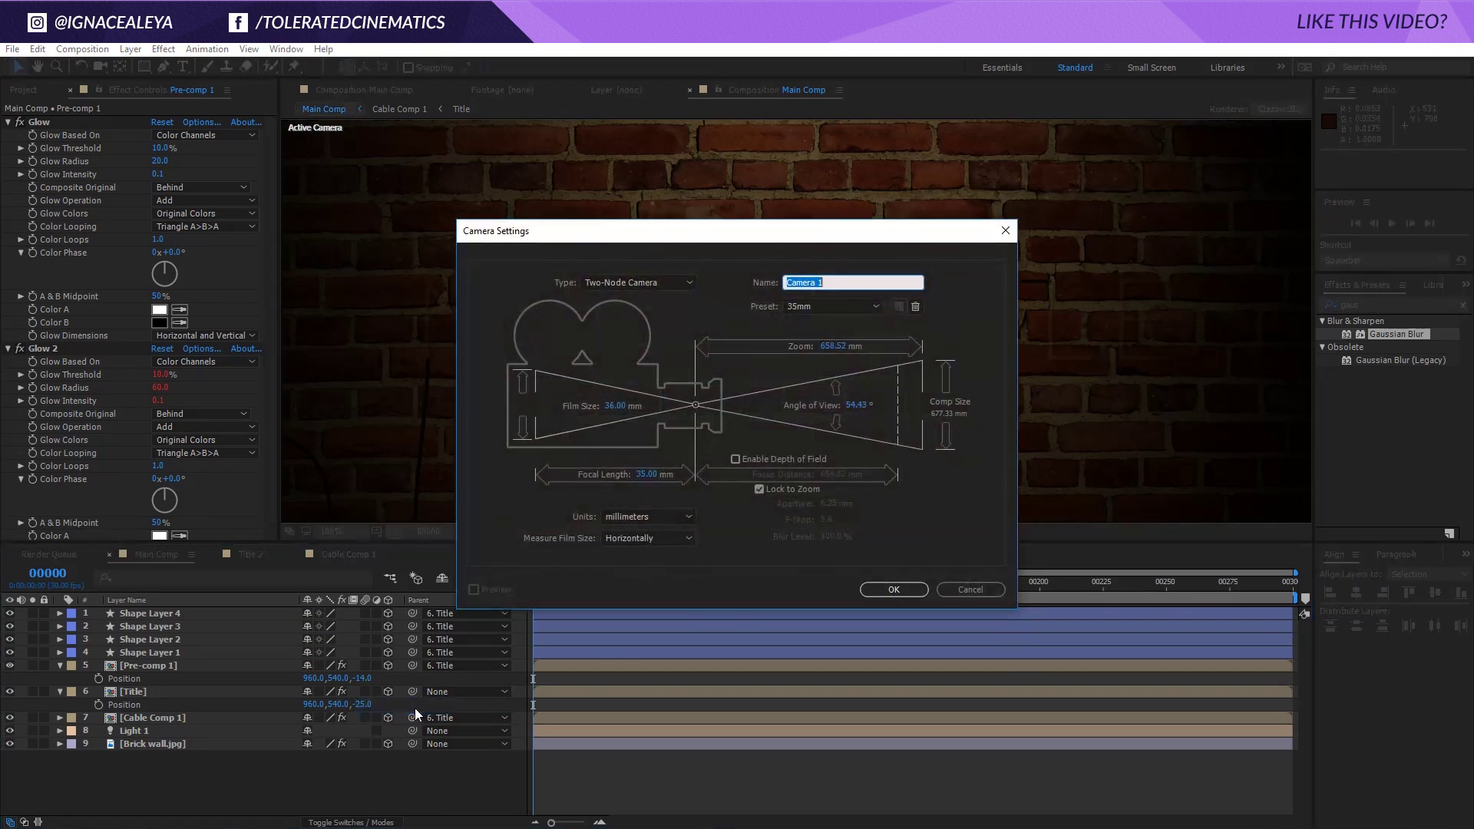
pyautogui.click(893, 589)
# Create a null object, parent Camera 1 to it and make the null a 3D layer
pyautogui.rightClick(210, 786)
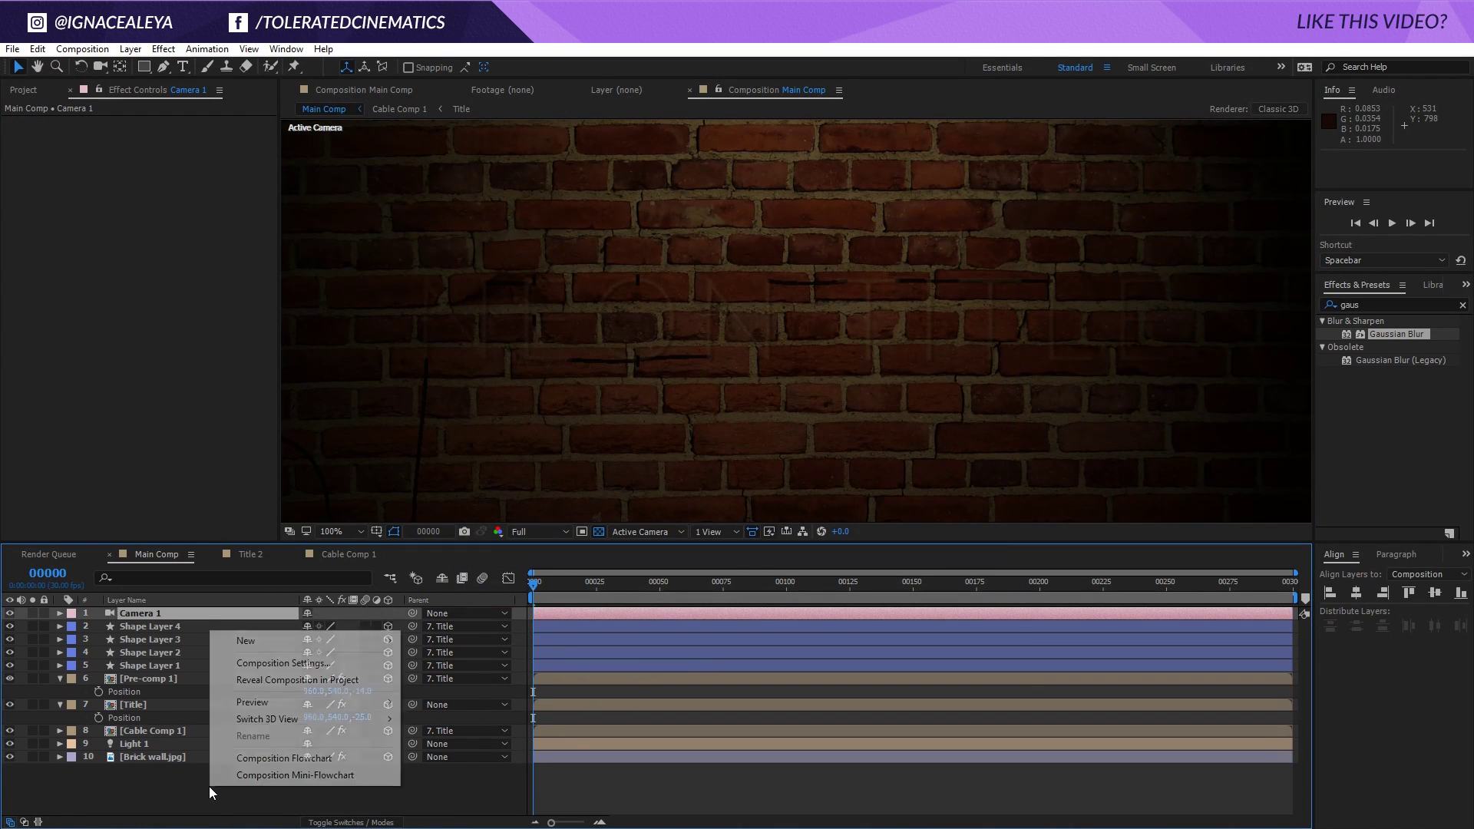
pyautogui.moveTo(269, 644)
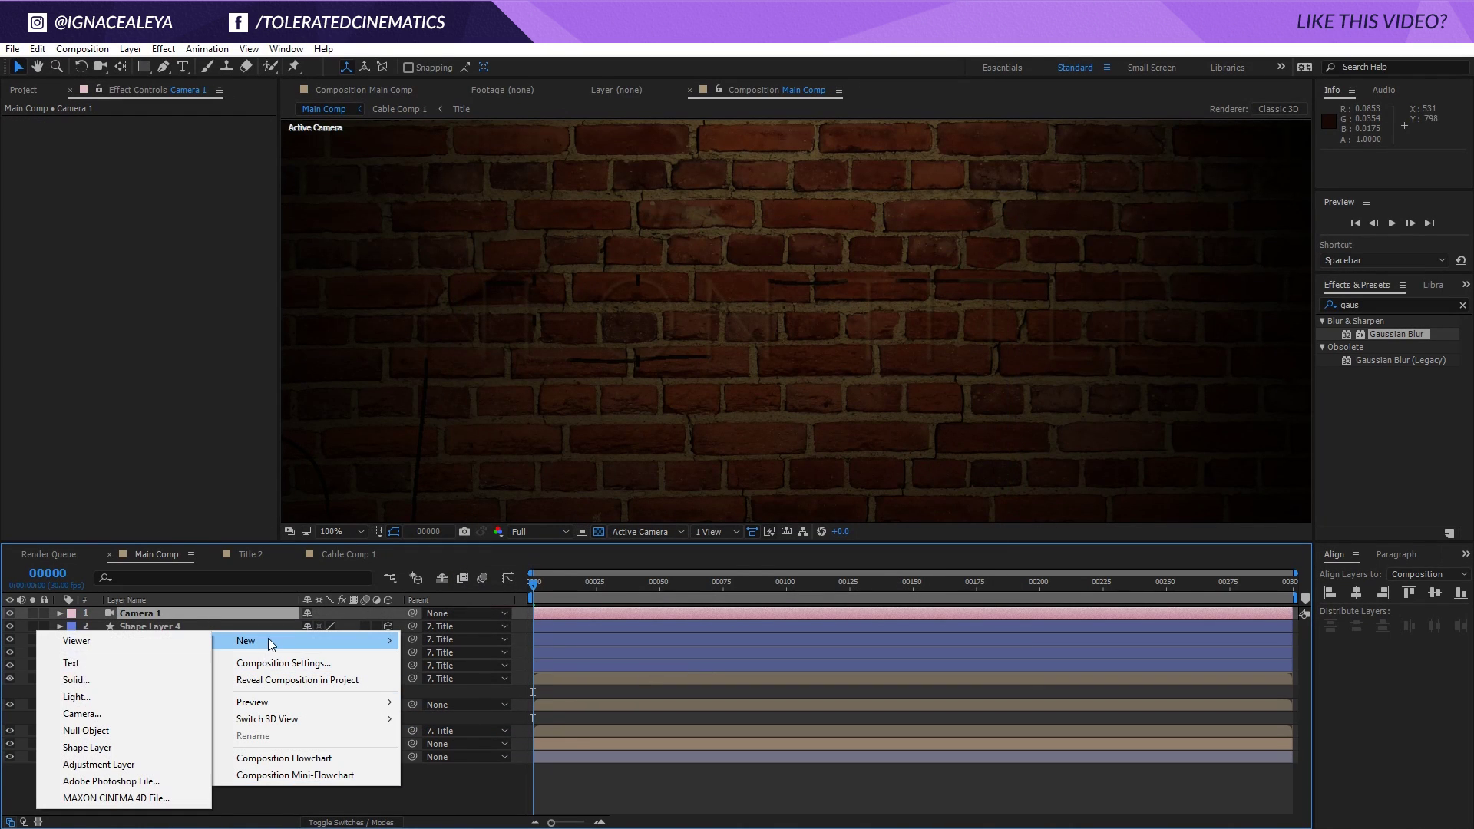
pyautogui.click(90, 730)
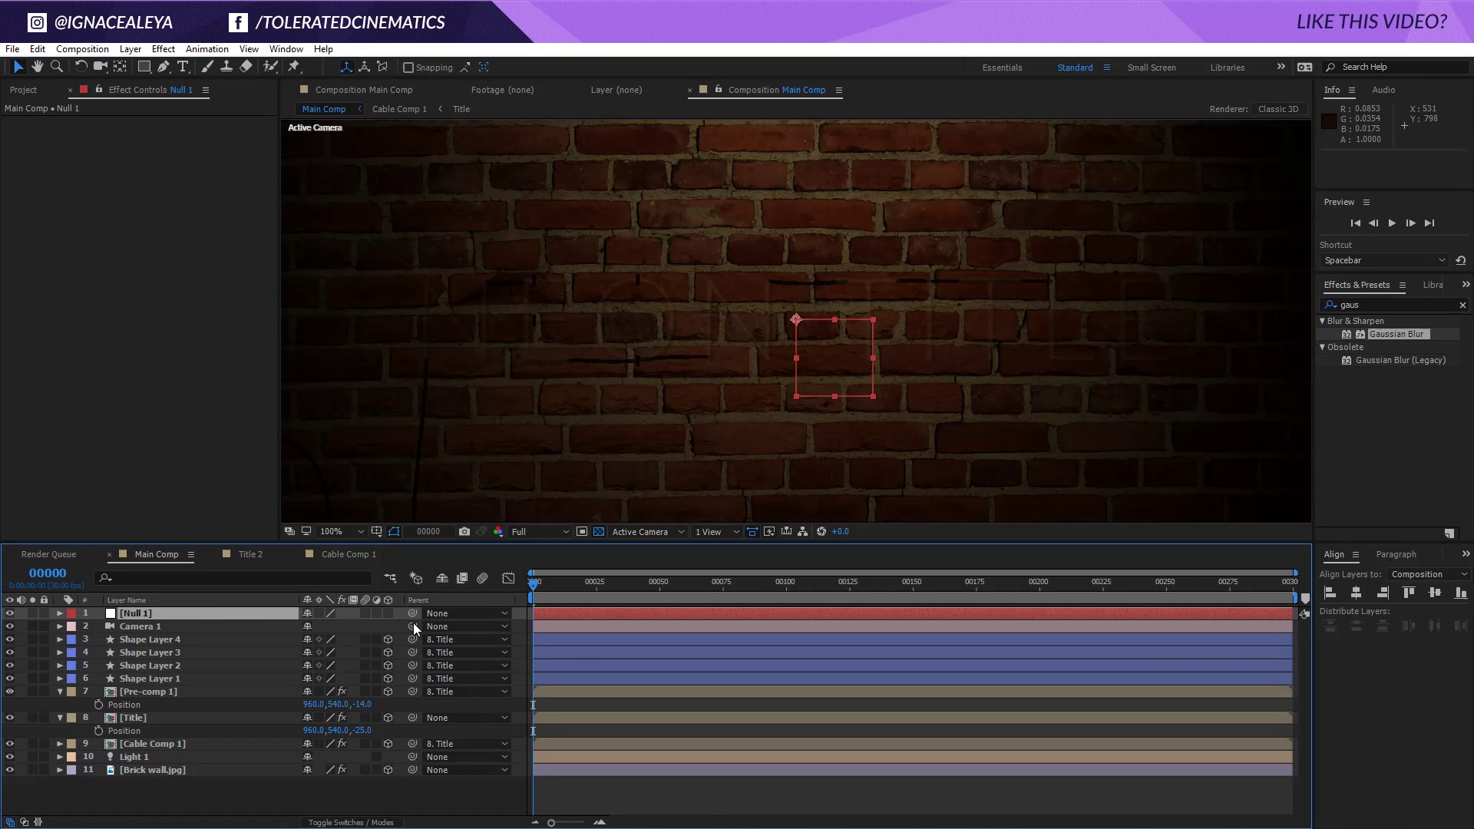
pyautogui.moveTo(213, 624); pyautogui.dragTo(198, 611)
pyautogui.click(387, 612)
# Start X, Y and Z Rotation keyframes on Null 1 at frame 0
pyautogui.press('r')
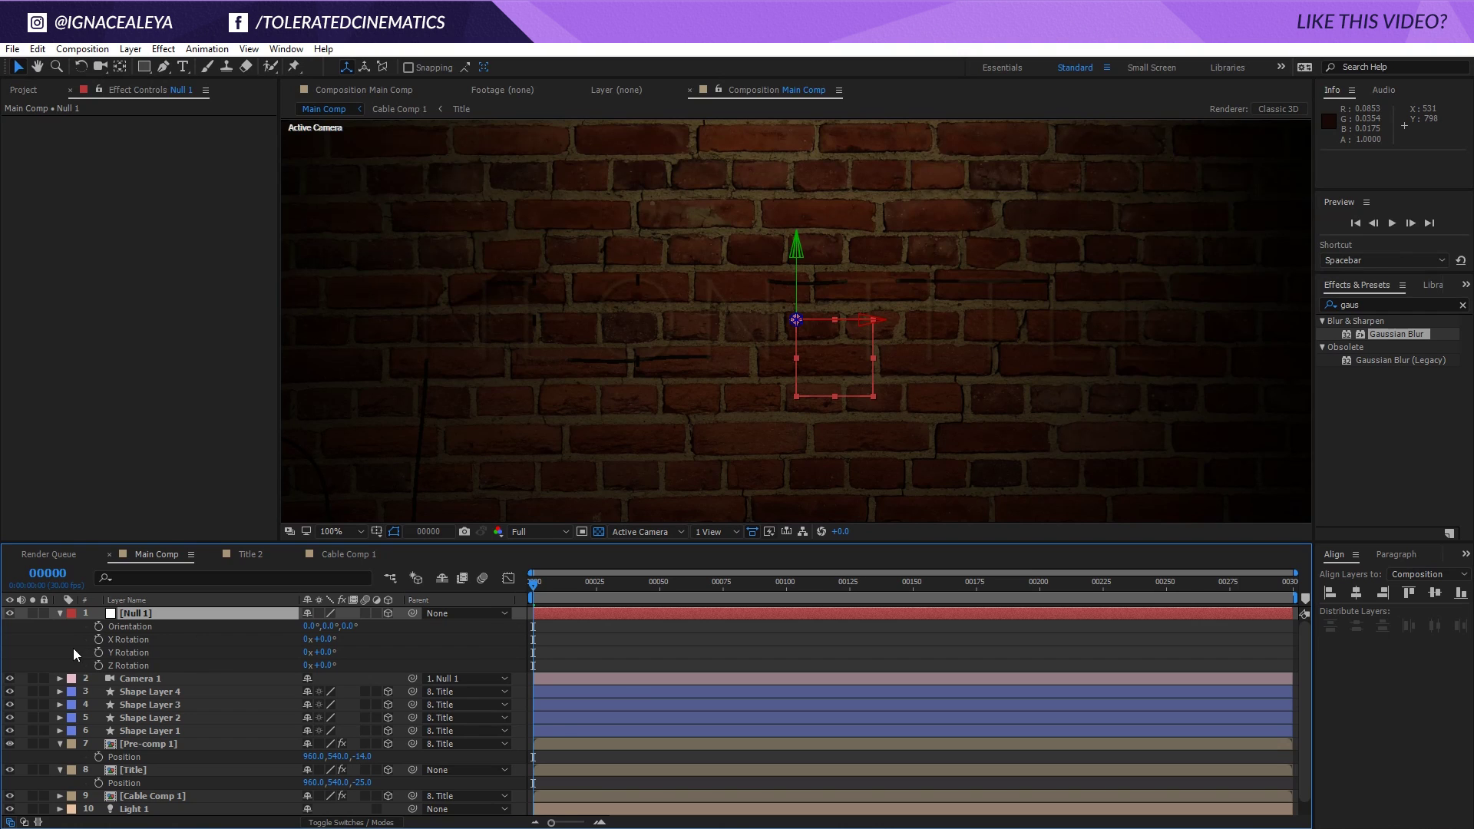
pyautogui.click(98, 639)
pyautogui.click(98, 653)
pyautogui.click(98, 665)
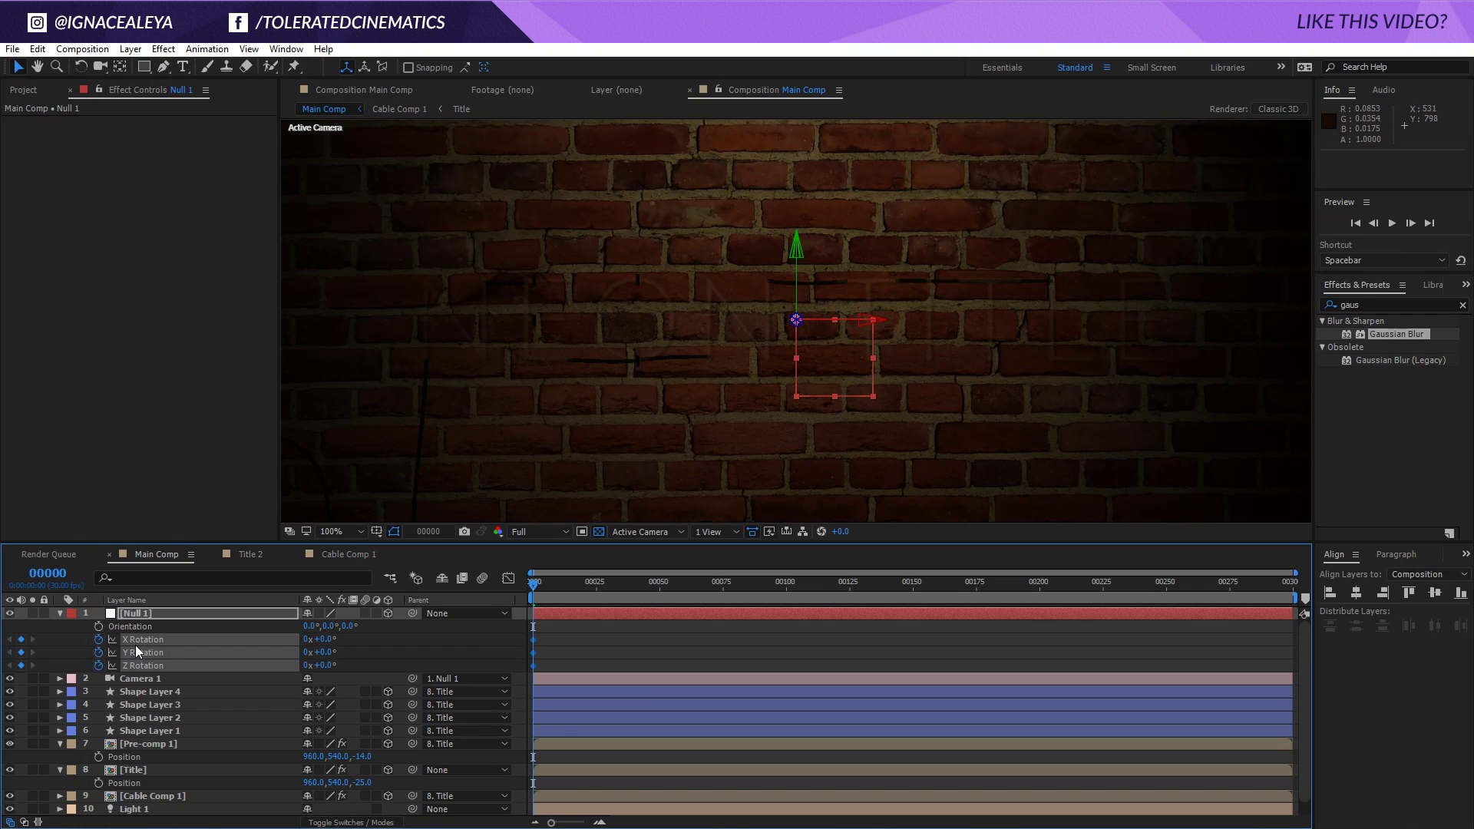
# At frame 101, keyframe Null 1's X Rotation at 13° and Y Rotation at -34°, and hide the transparency grid
pyautogui.moveTo(558, 587); pyautogui.dragTo(789, 625)
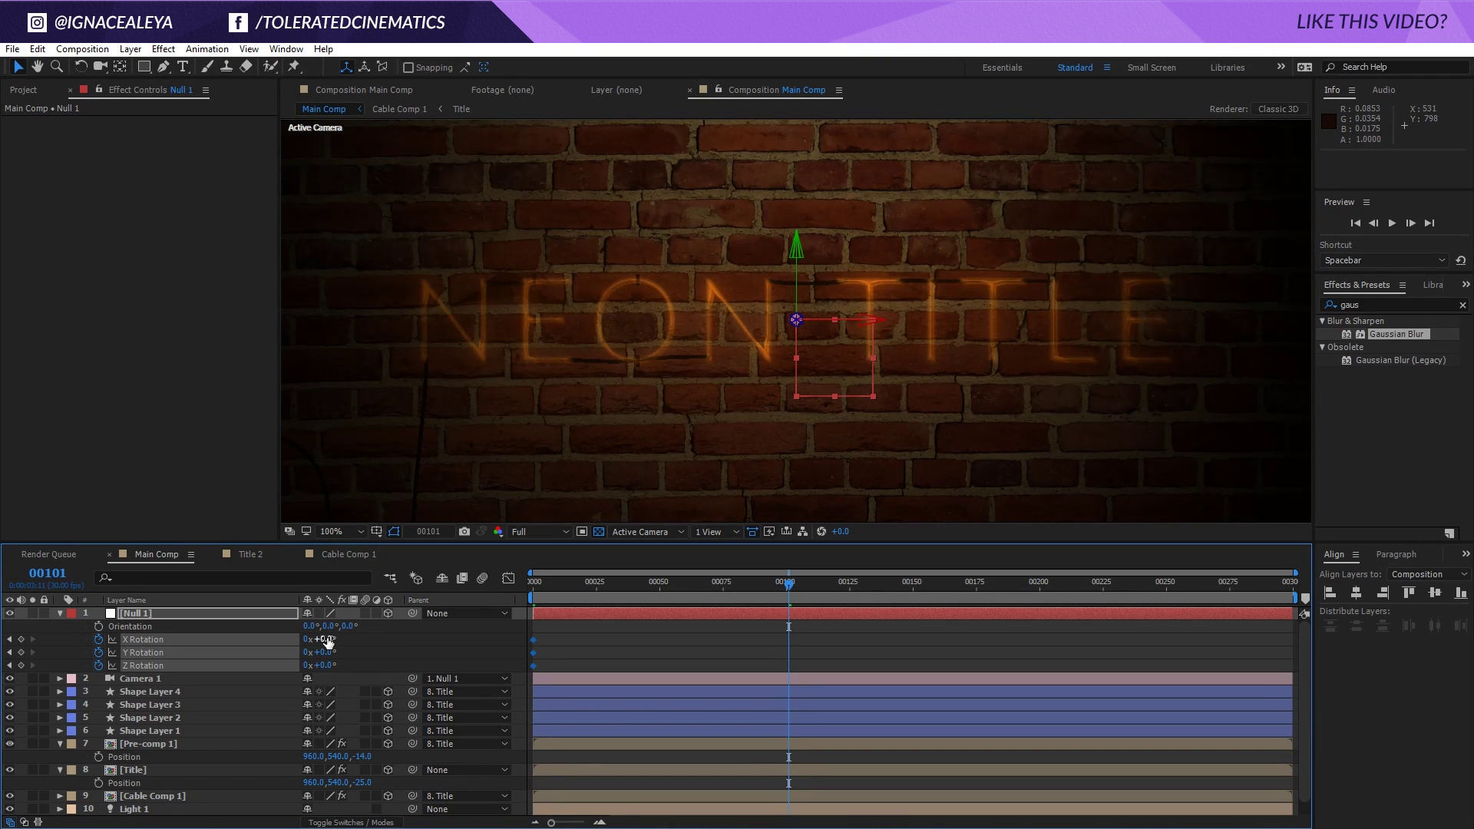
pyautogui.moveTo(326, 641)
pyautogui.mouseDown()
pyautogui.moveTo(356, 641)
pyautogui.moveTo(331, 653)
pyautogui.mouseUp()
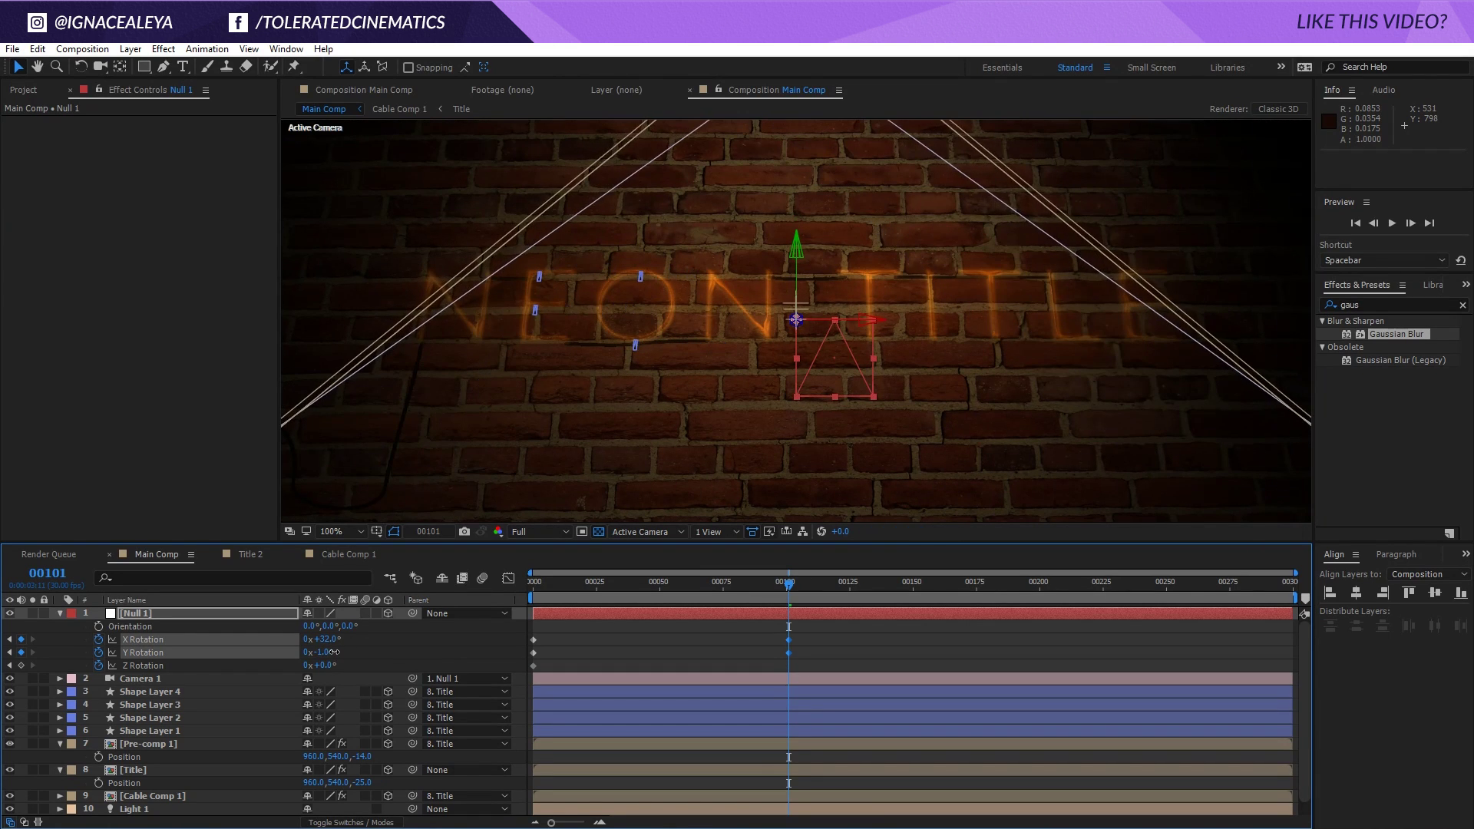
pyautogui.moveTo(341, 647); pyautogui.dragTo(314, 658)
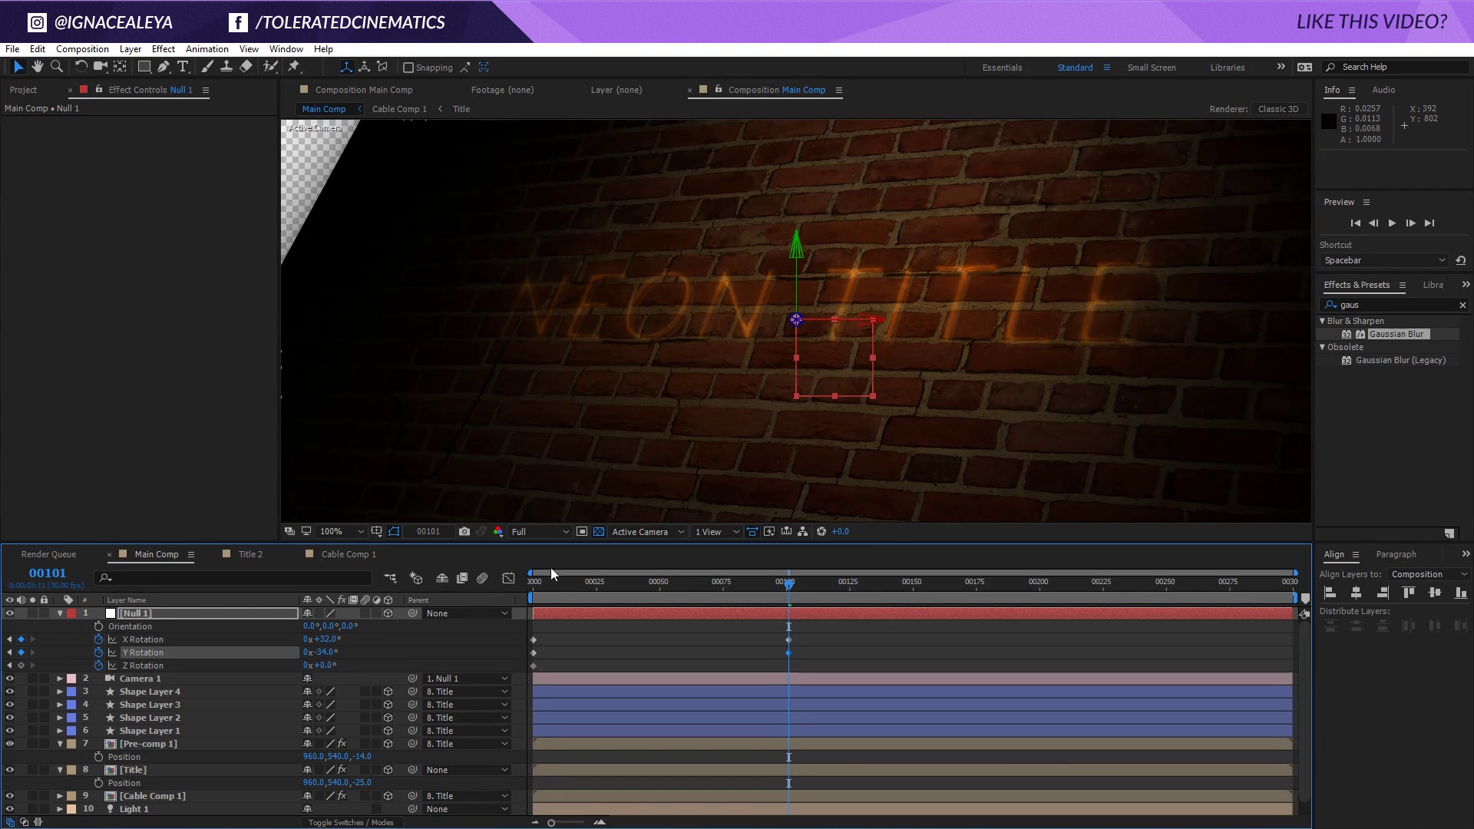
pyautogui.click(598, 531)
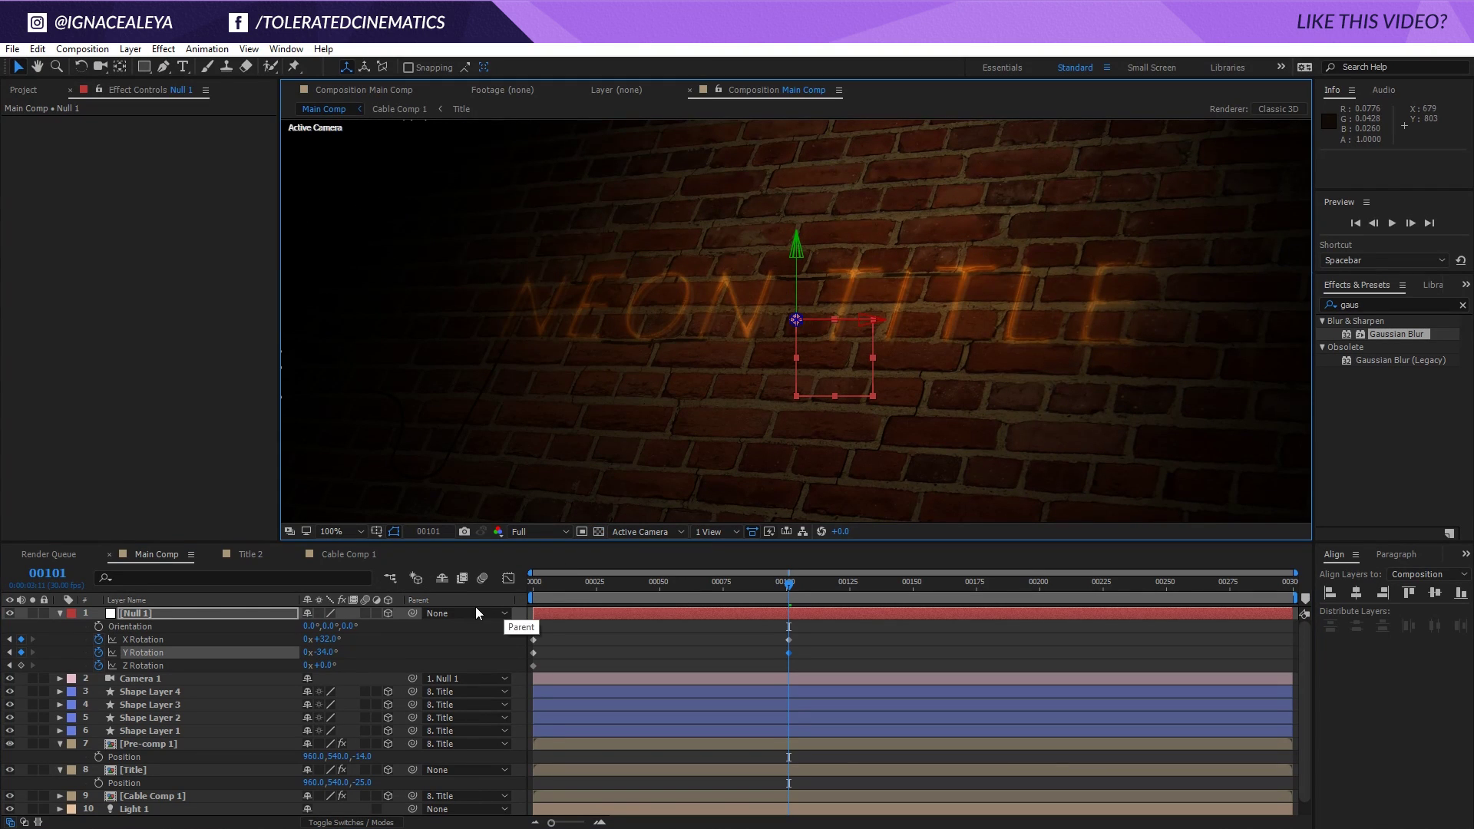
pyautogui.moveTo(324, 640); pyautogui.dragTo(312, 633)
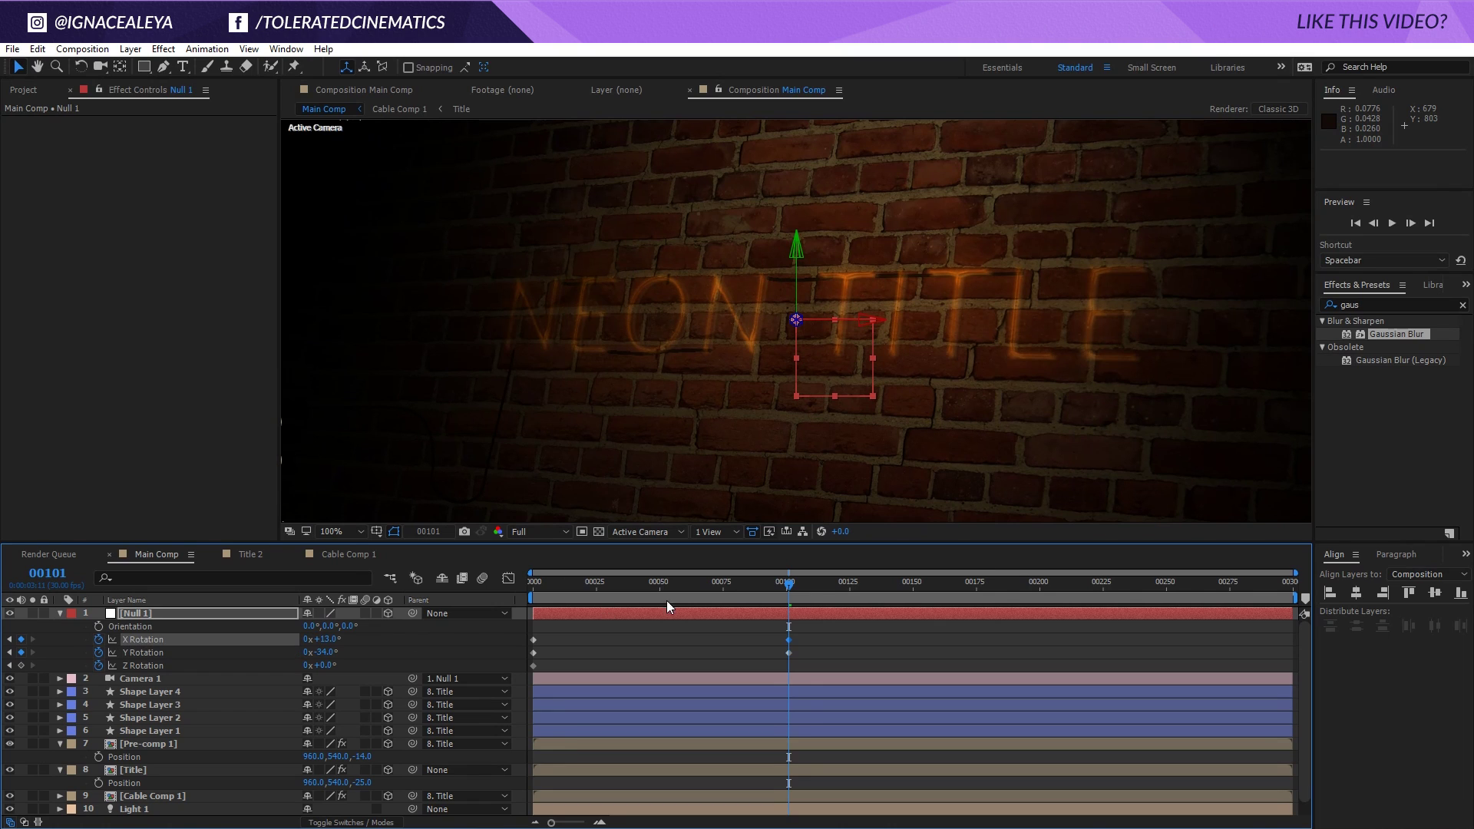
# Preview the camera move from the first frame at half resolution with the whole frame fitted
pyautogui.press('Home')
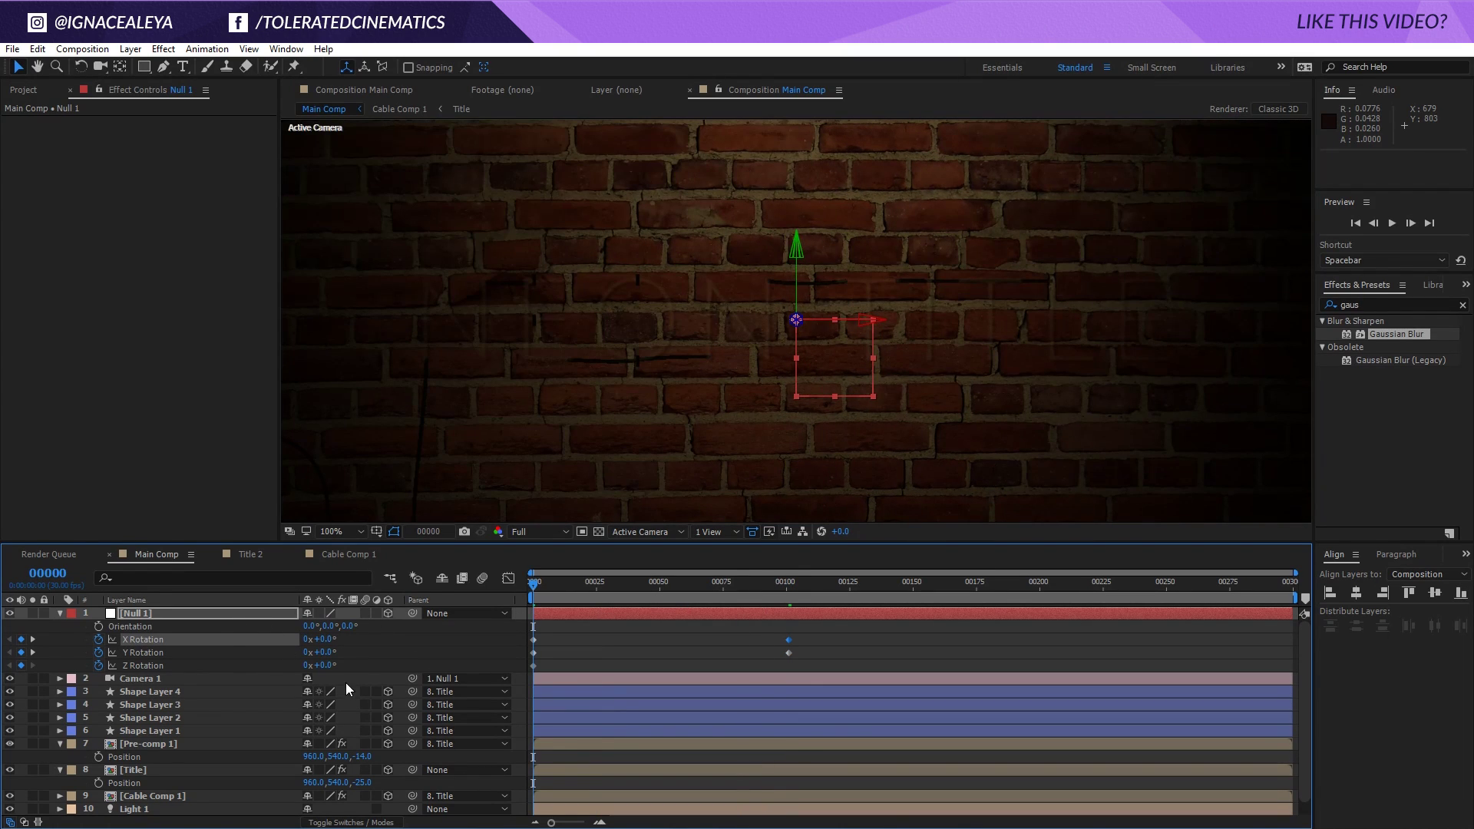
pyautogui.press('space')
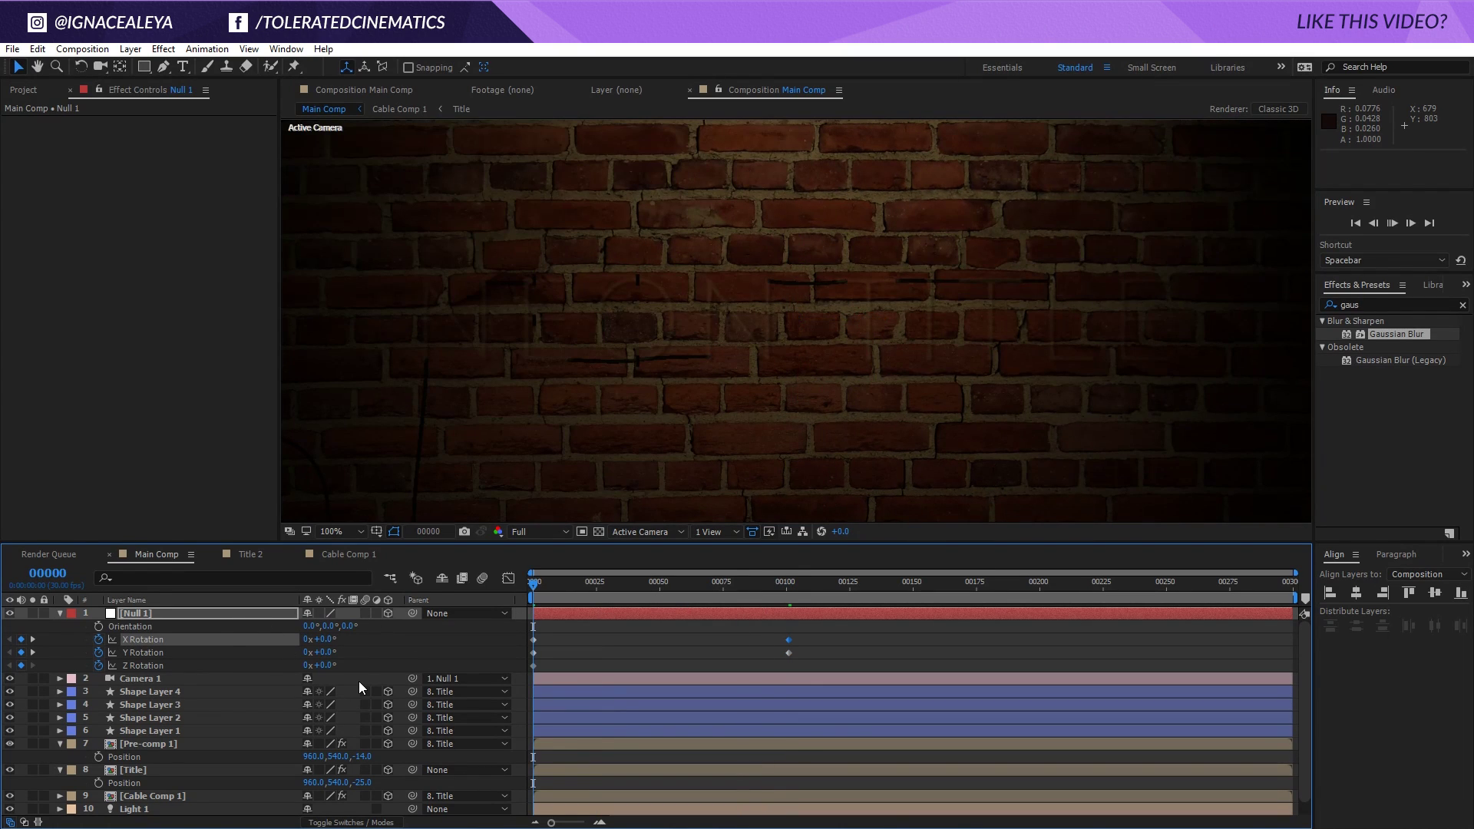
pyautogui.click(537, 531)
pyautogui.click(540, 622)
pyautogui.click(343, 531)
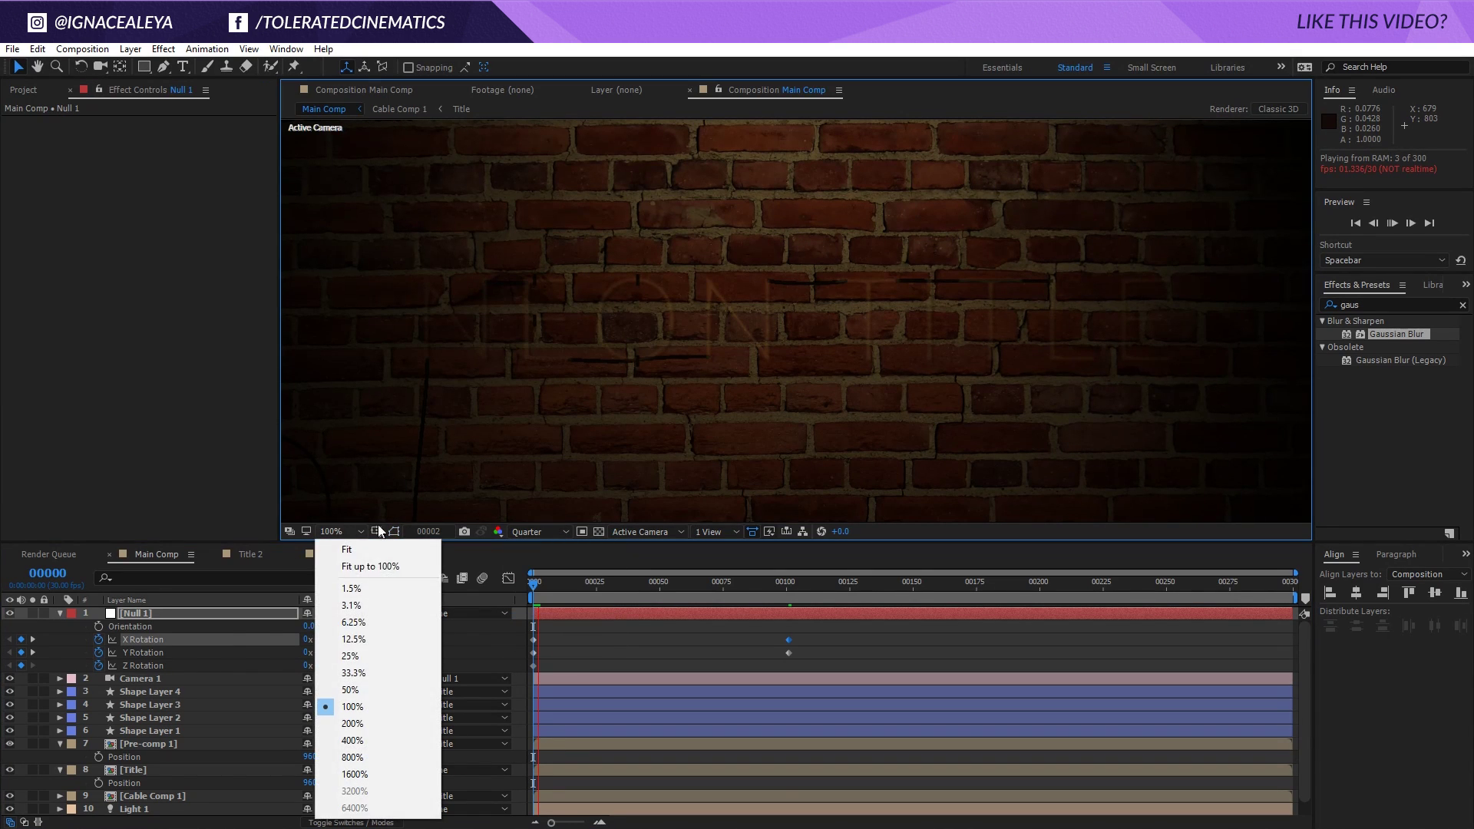
pyautogui.click(370, 565)
pyautogui.click(597, 625)
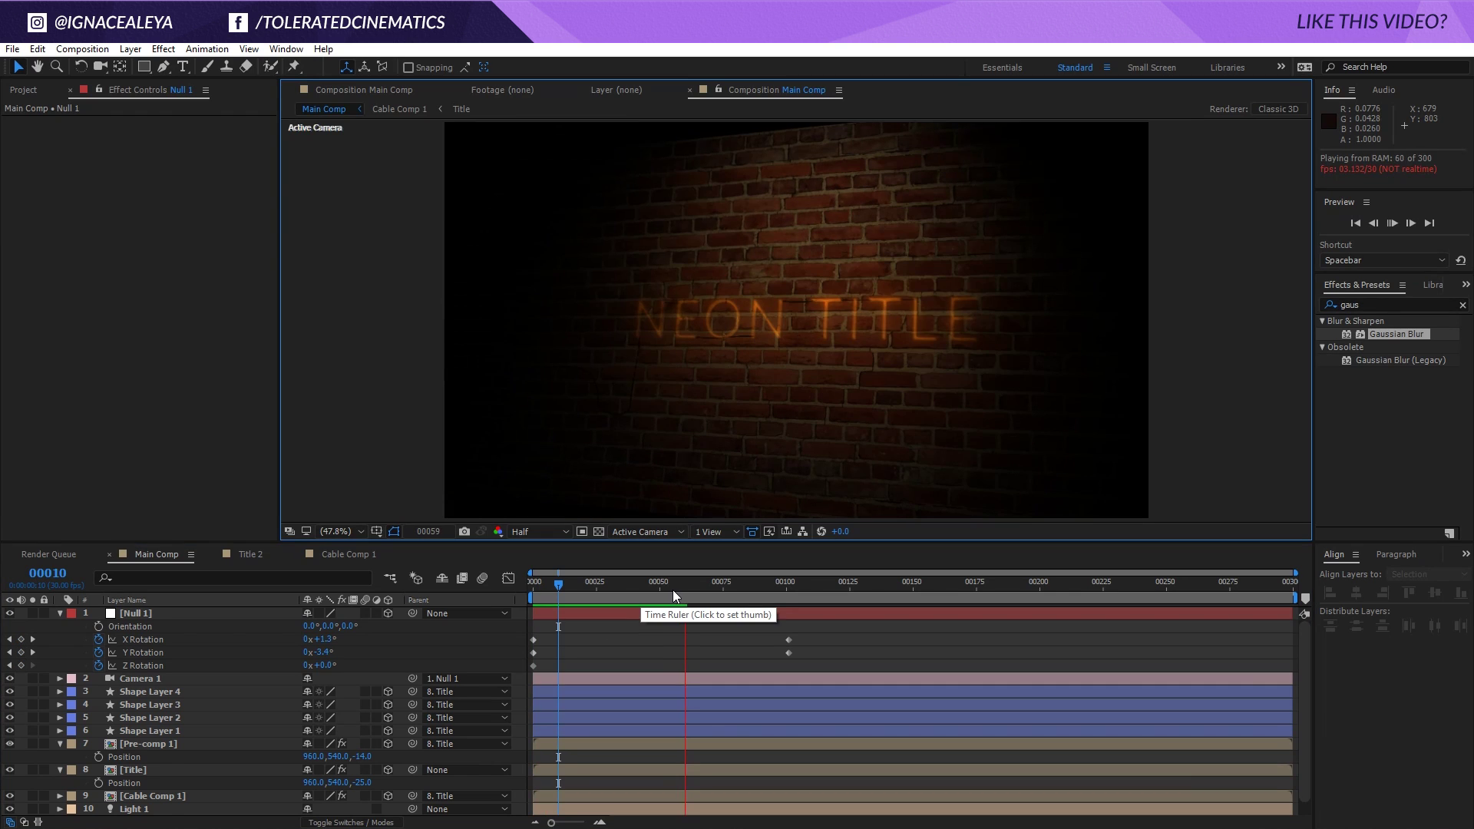
# At frame 55, turn off Accepts Lights in Pre-comp 1's material options and collapse the layer
pyautogui.click(673, 590)
pyautogui.press('/')
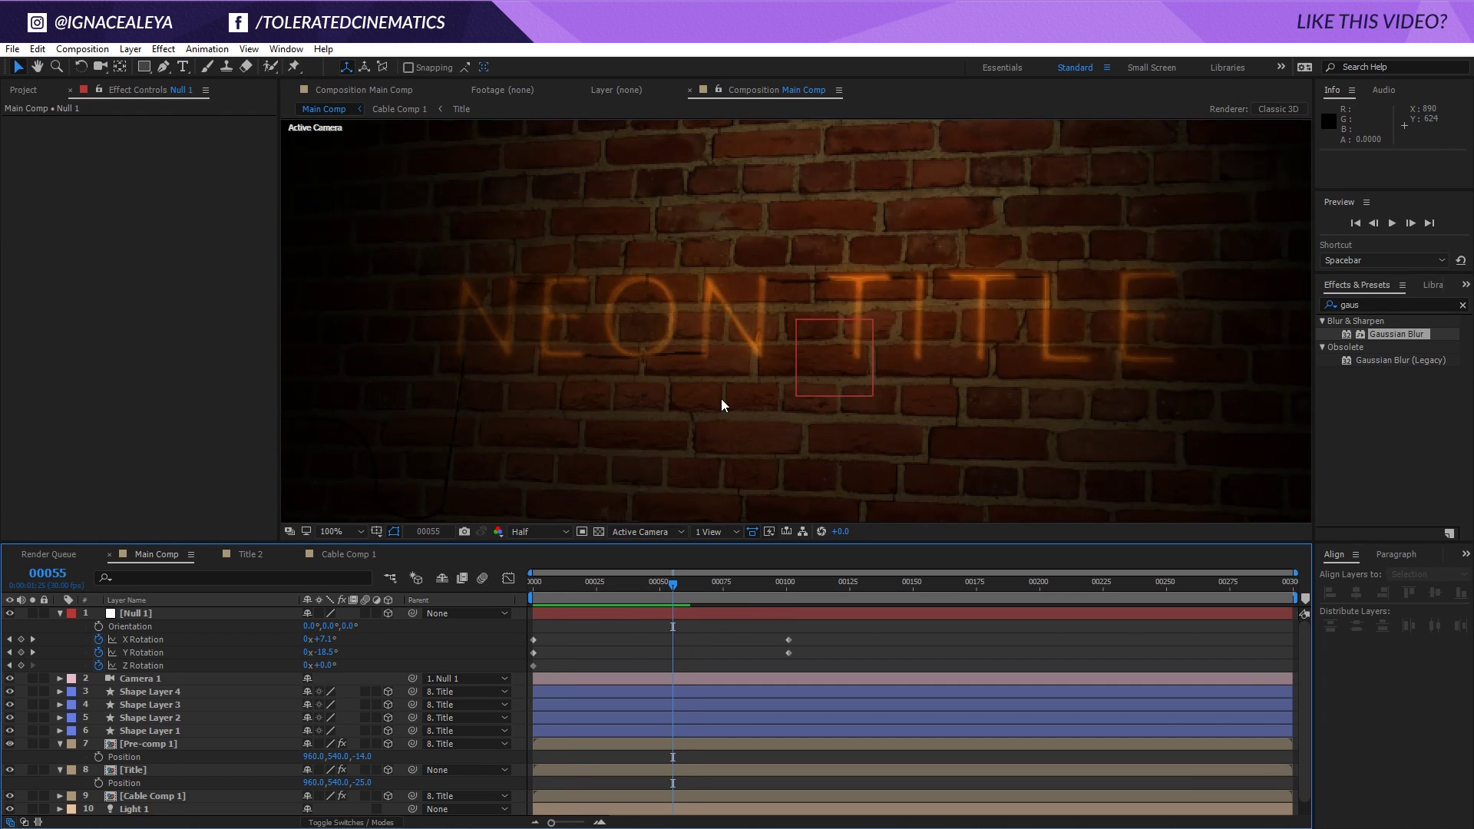
pyautogui.click(149, 744)
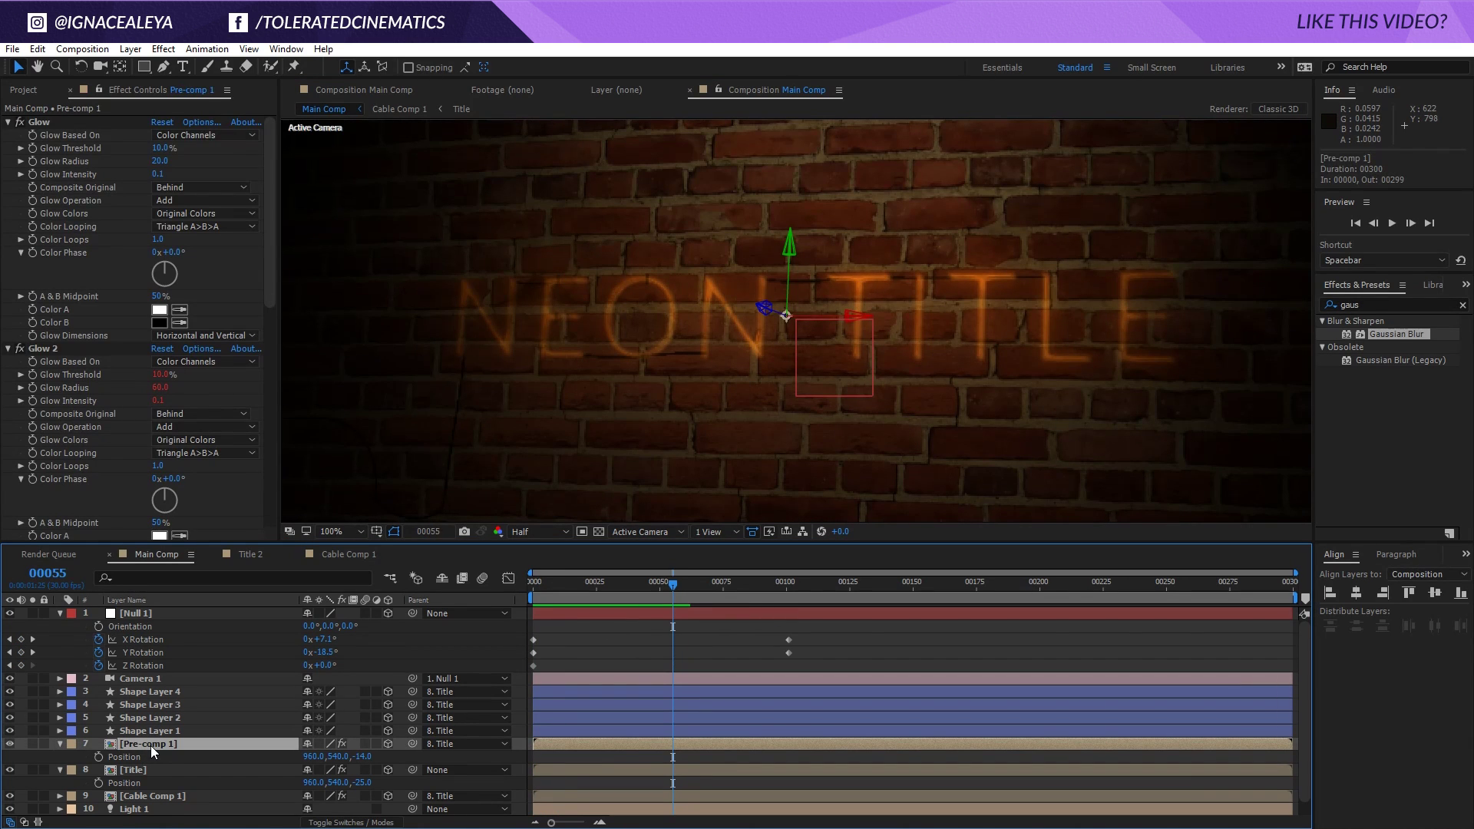
pyautogui.press('a')
pyautogui.press('a')
pyautogui.scroll(-1, 151, 744)
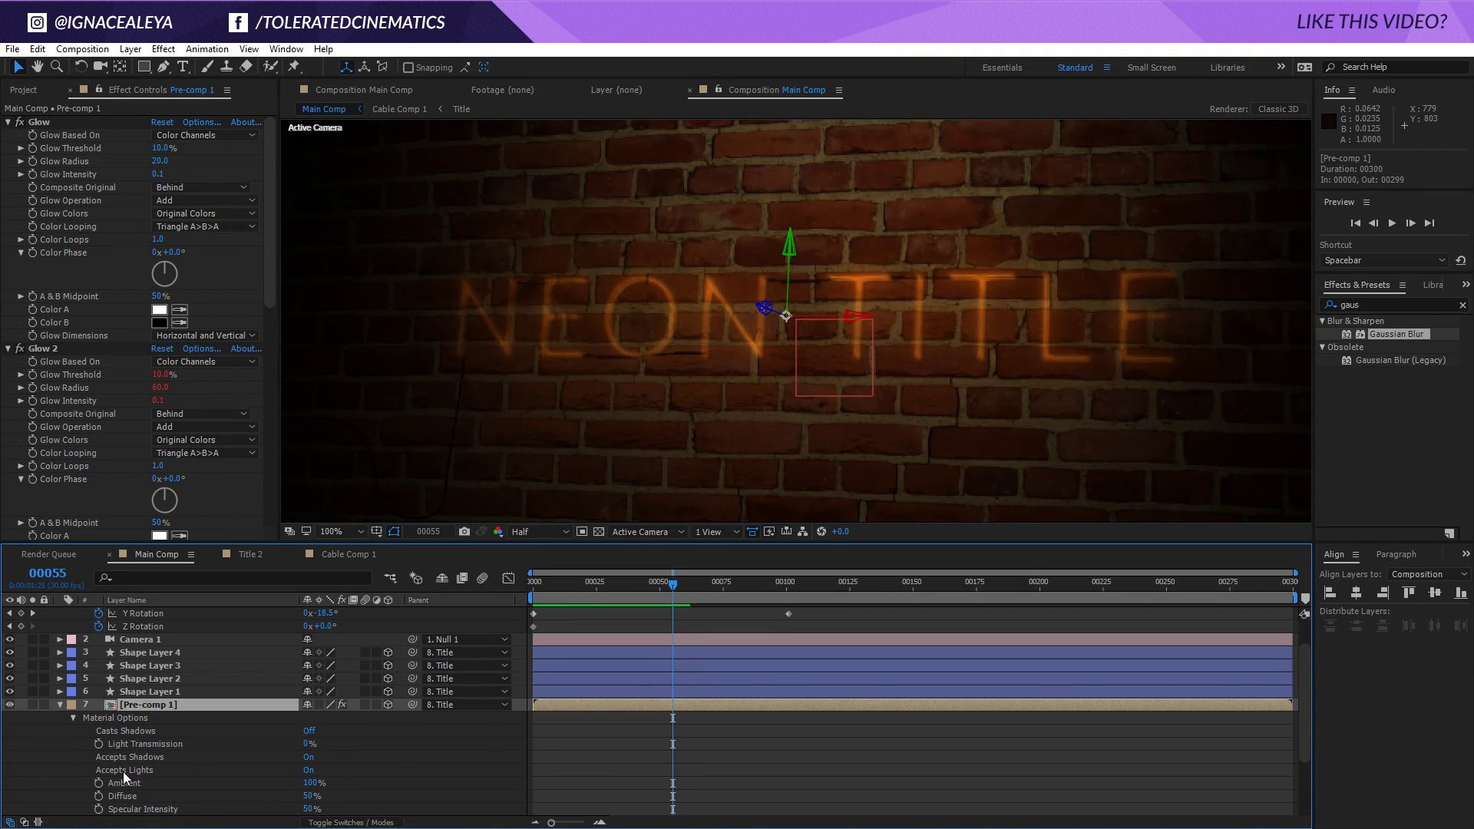
pyautogui.click(308, 770)
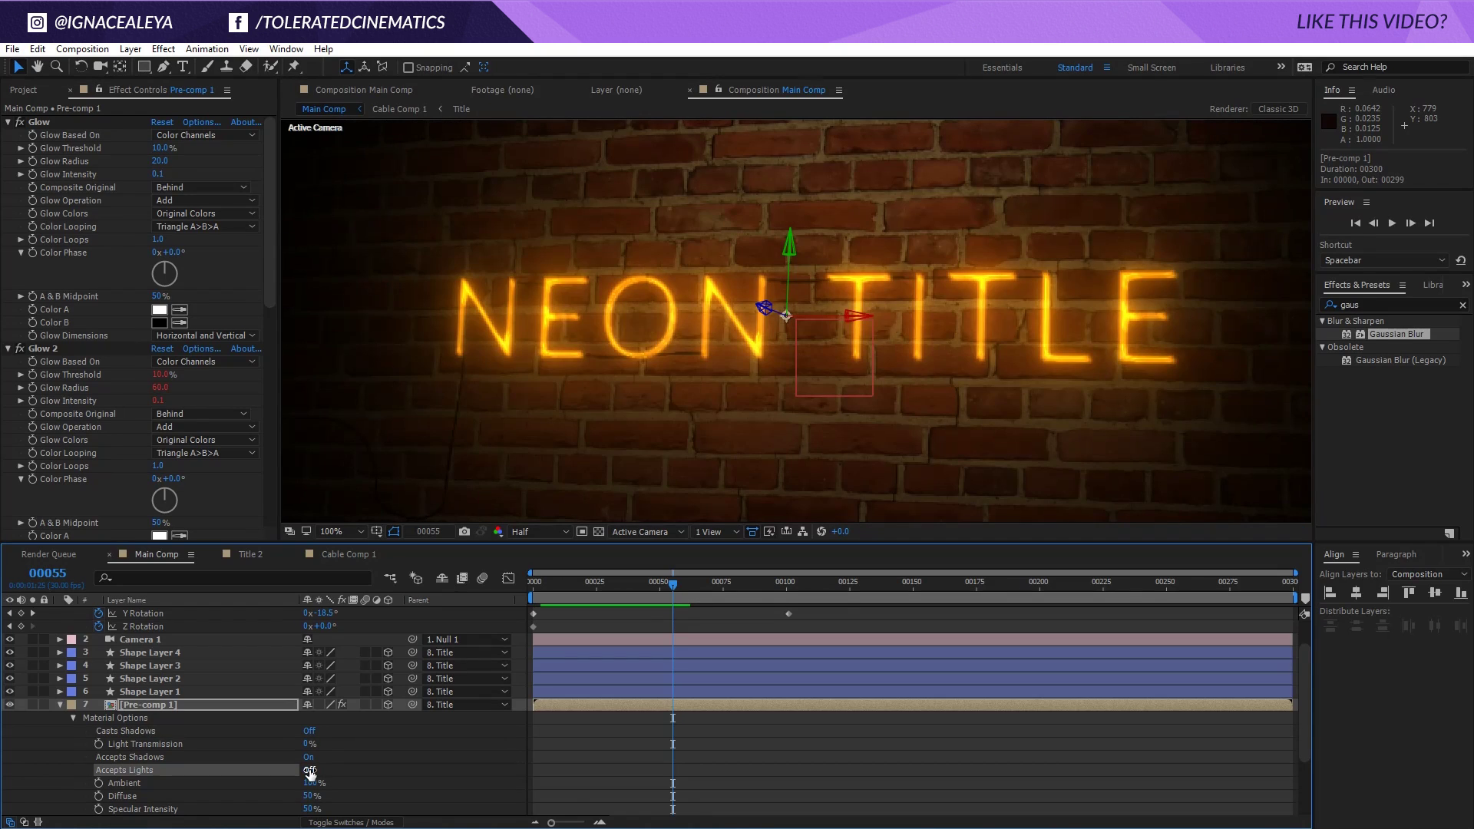
pyautogui.click(449, 740)
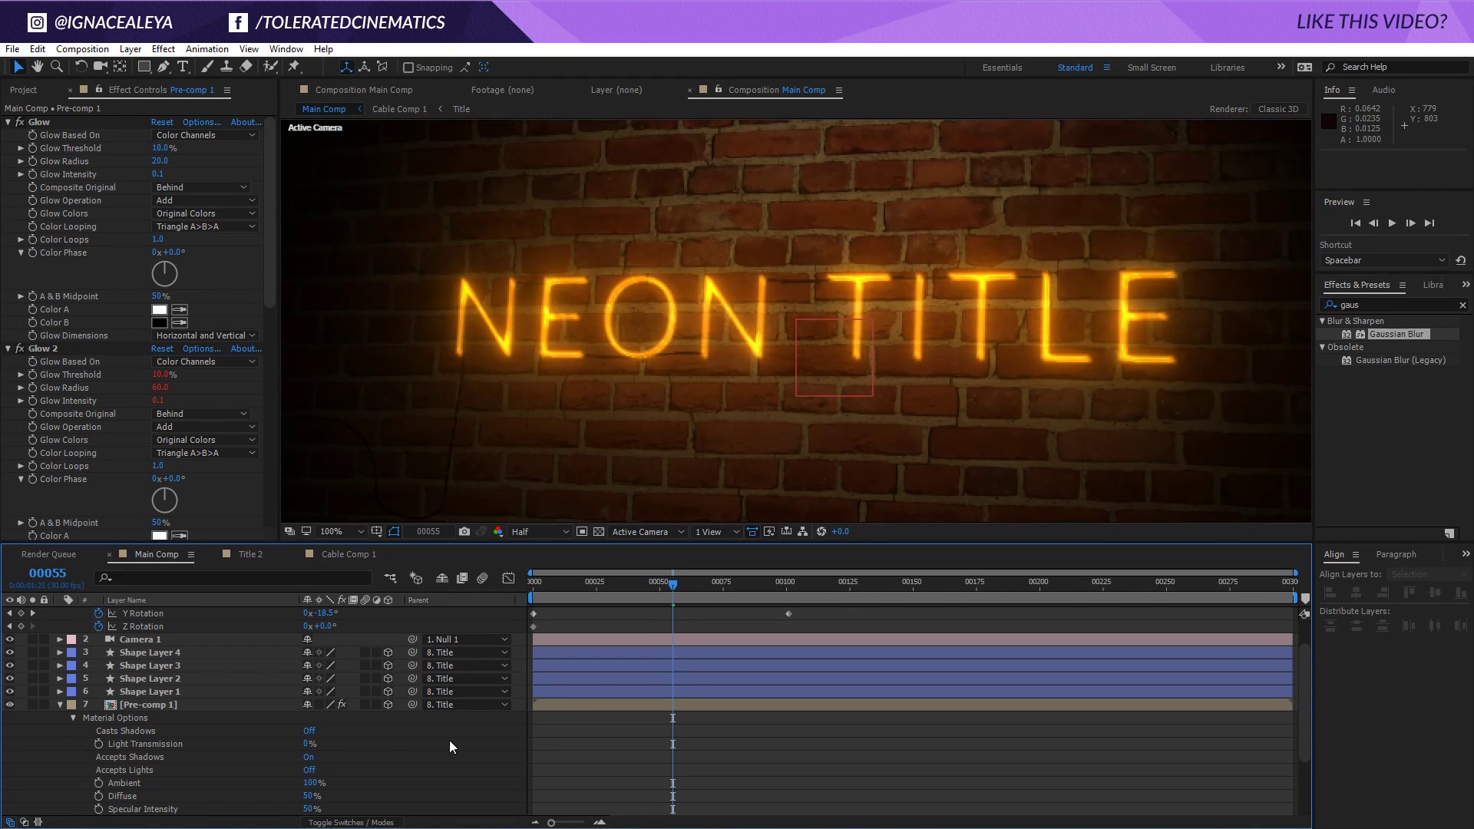
pyautogui.click(59, 704)
# Preview the brighter flickering neon title during the camera rotation with the whole frame fitted
pyautogui.press('space')
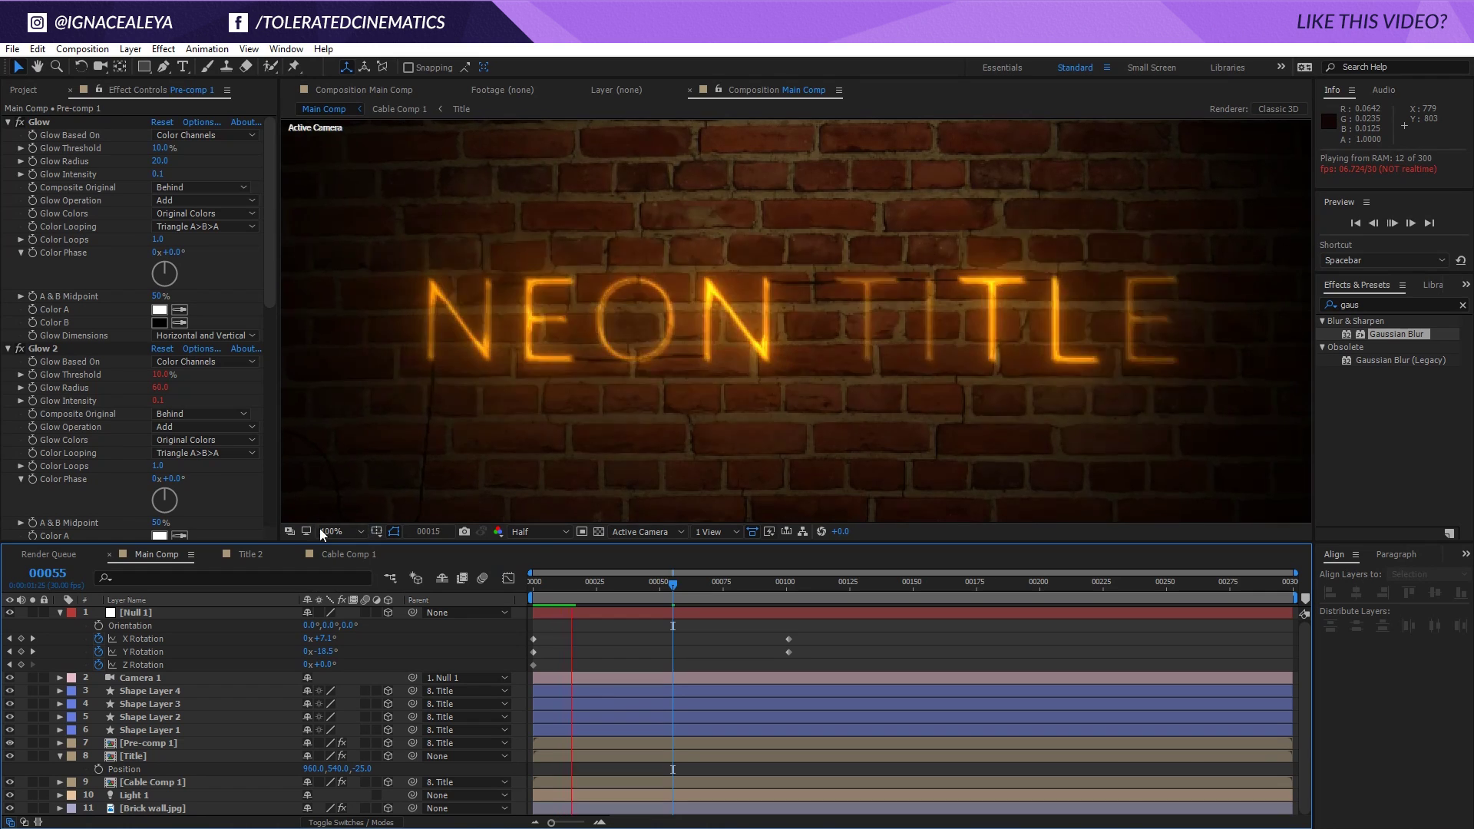
pyautogui.hotkey('shift', '/')
pyautogui.click(536, 739)
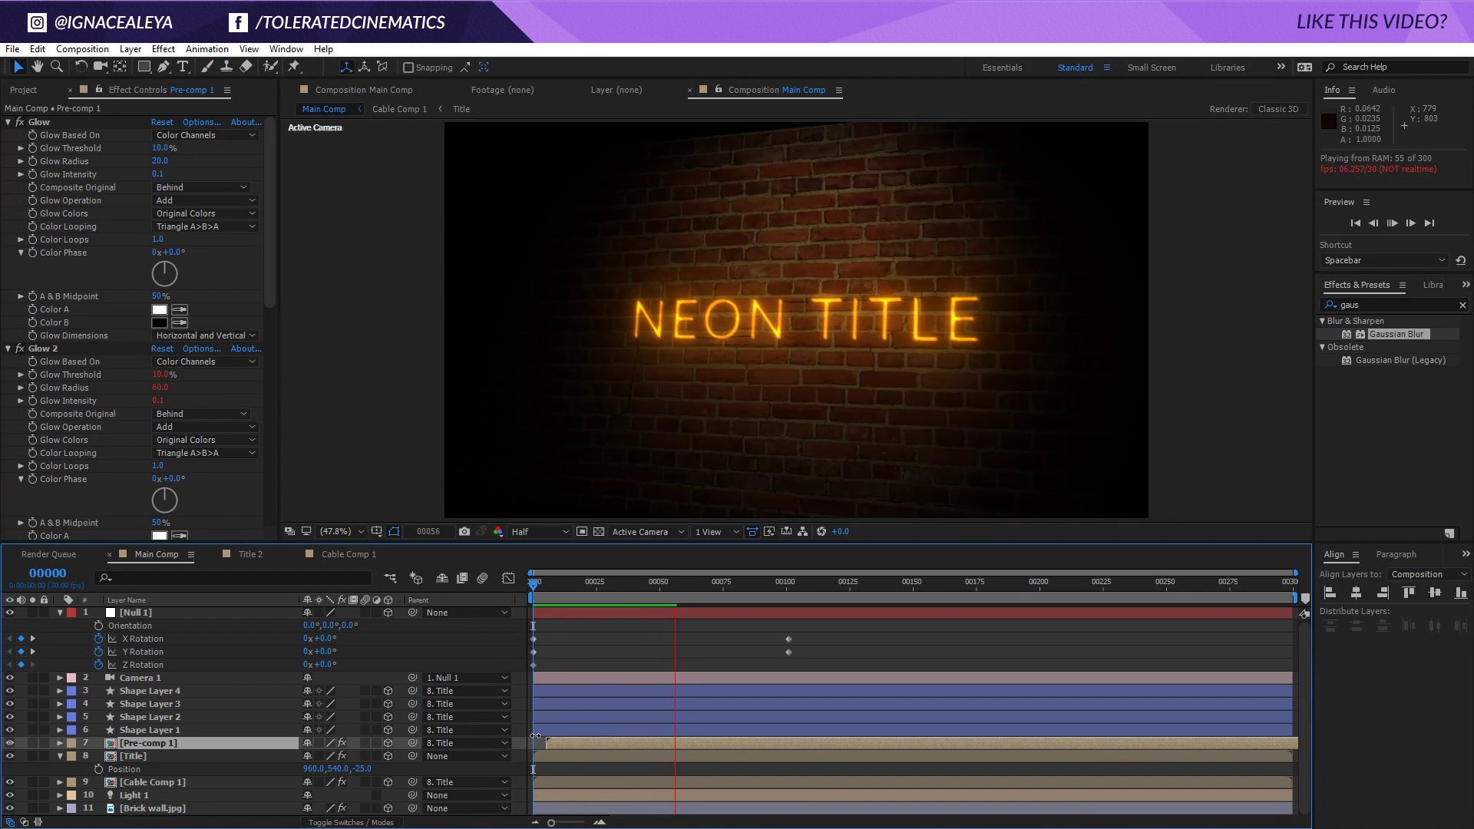